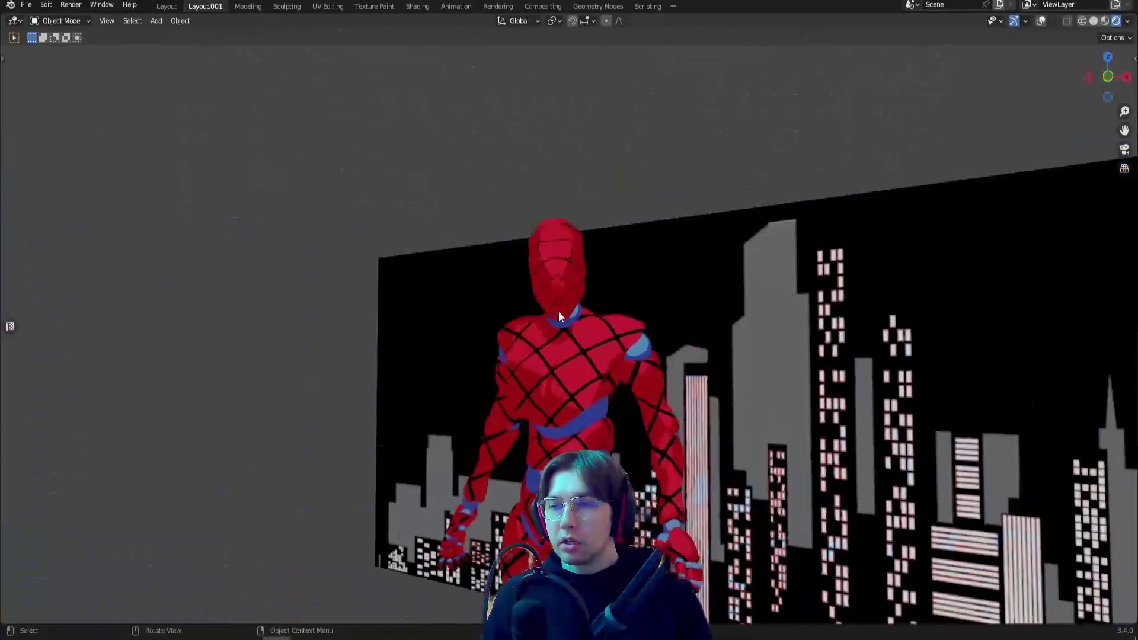
Examine the finished Spider-Man scene, including the action lines and spider-sense wiggles around the head, from several angles.
middle_click_drag(507, 458, 553, 361)
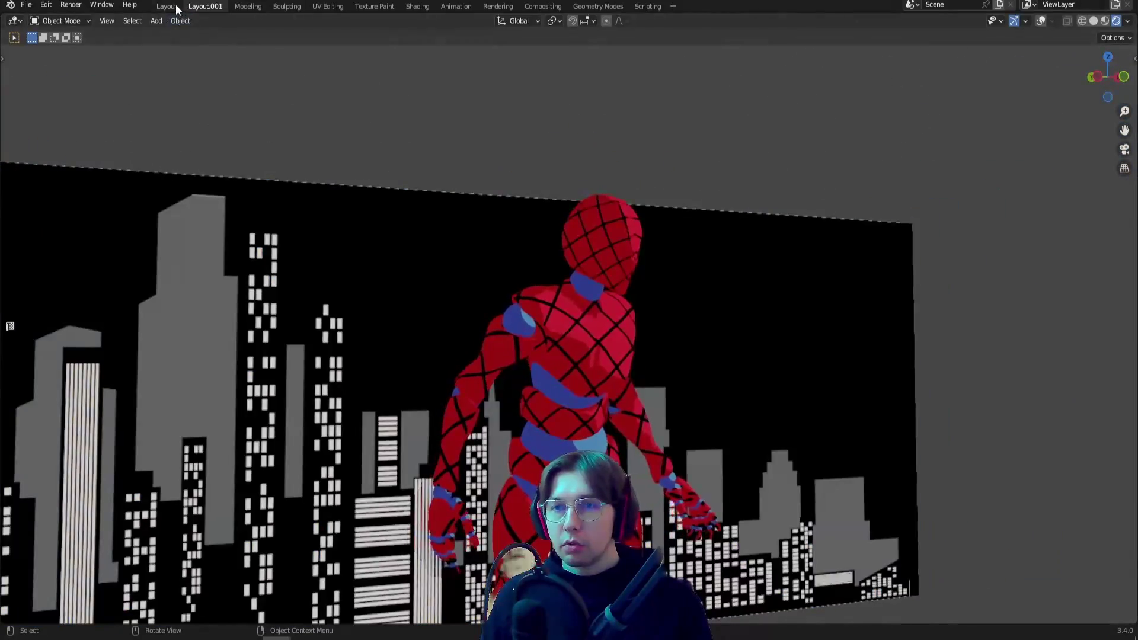
left_click(167, 6)
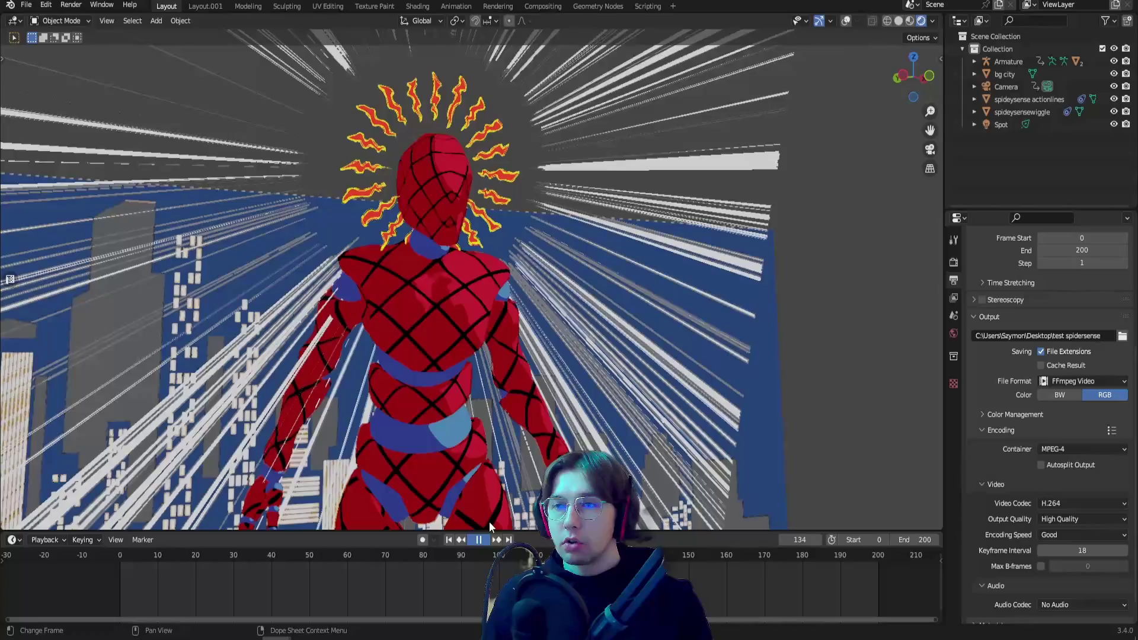
middle_click_drag(489, 521, 444, 275)
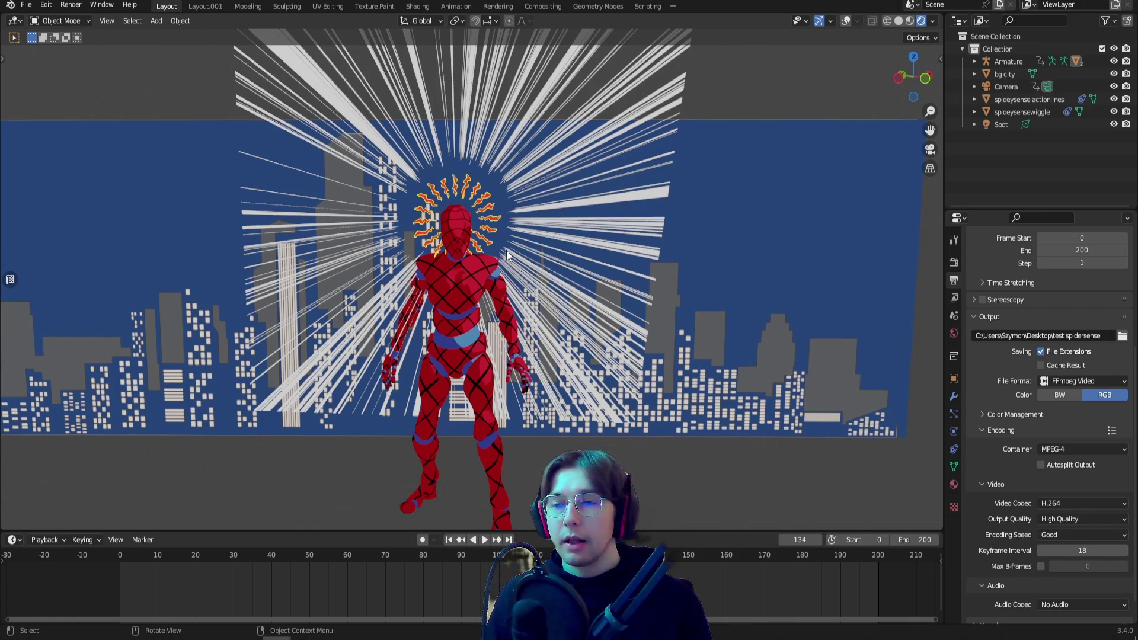
scroll(457, 265, "up", 5)
middle_click_drag(509, 178, 424, 201)
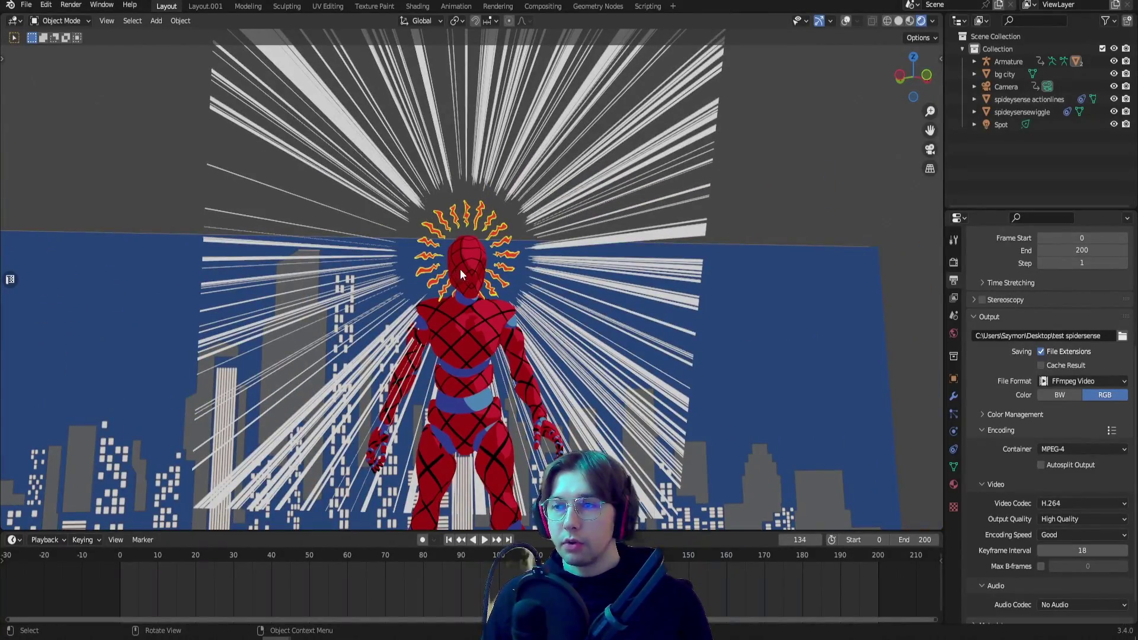
middle_click_drag(460, 269, 438, 211)
scroll(392, 176, "down", 2)
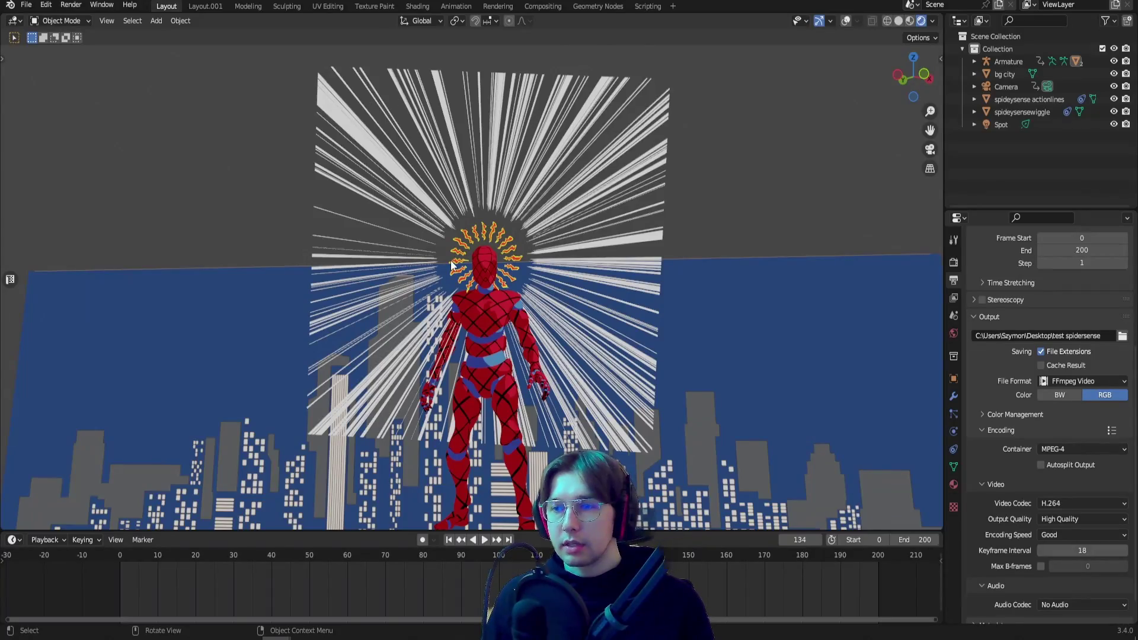
scroll(469, 251, "up", 3)
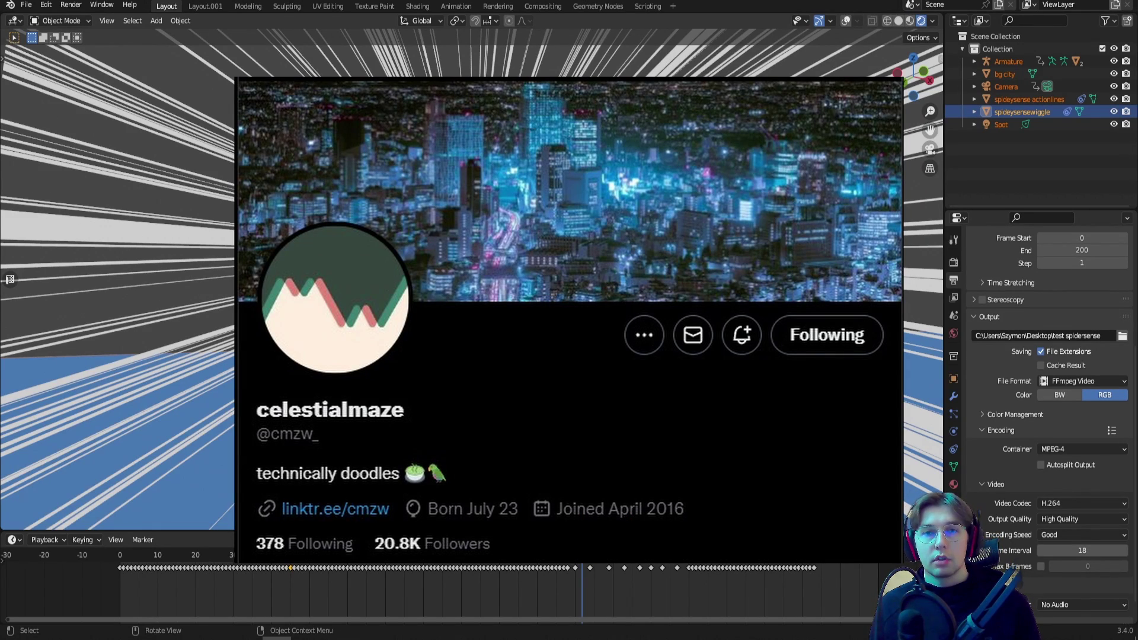
middle_click_drag(468, 278, 439, 252)
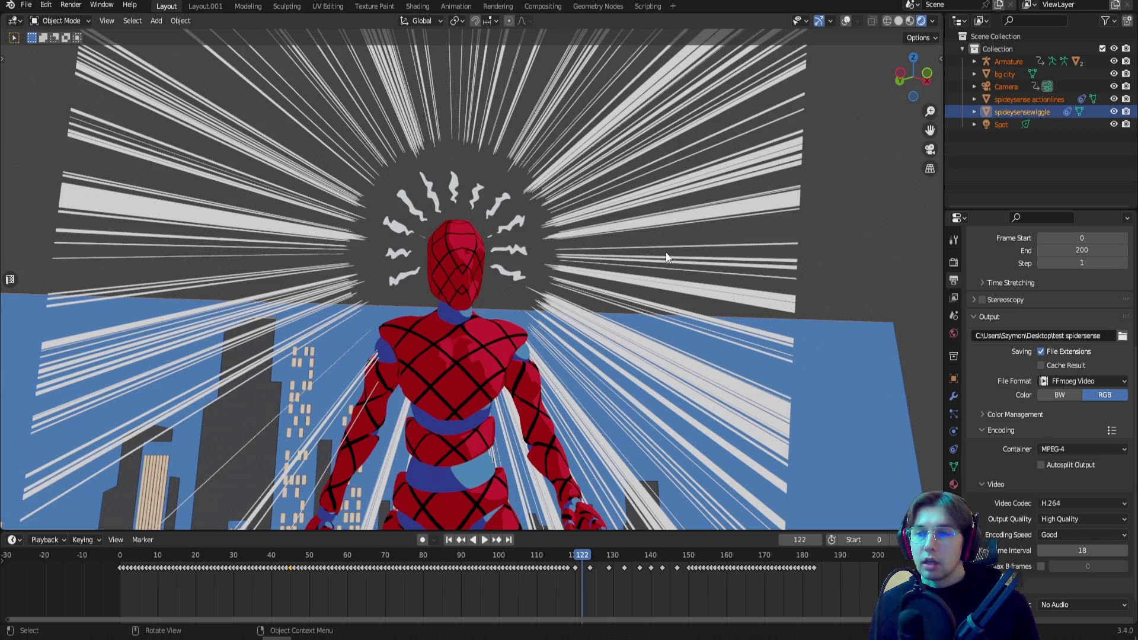
scroll(506, 258, "up", 3)
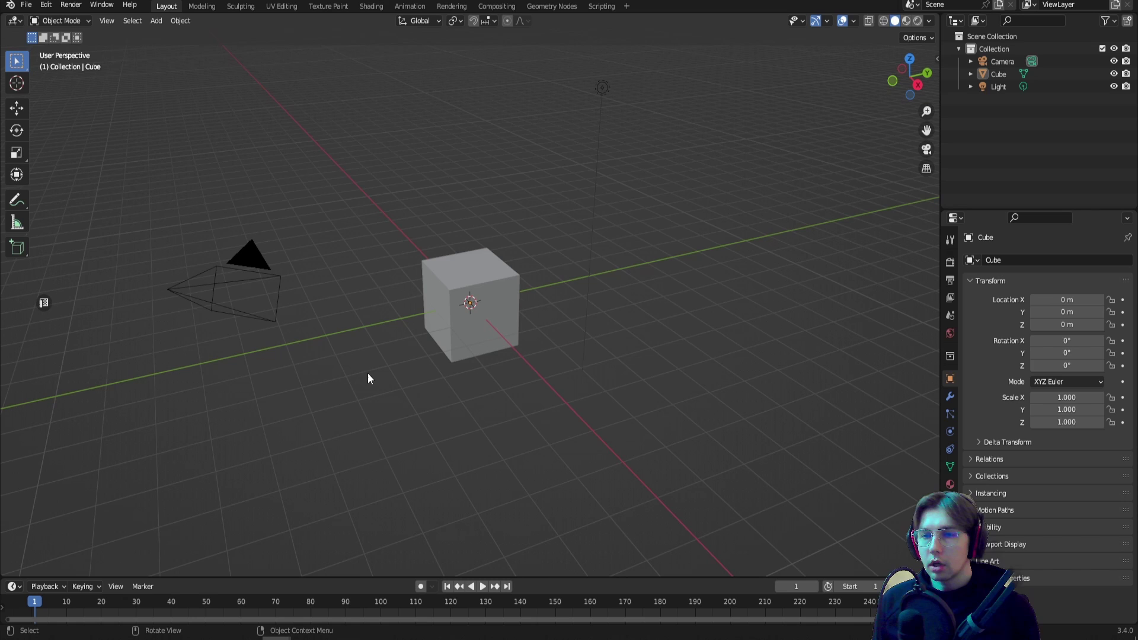
Delete all the default objects from the new scene, including the camera, cube and light.
key("a")
key("x")
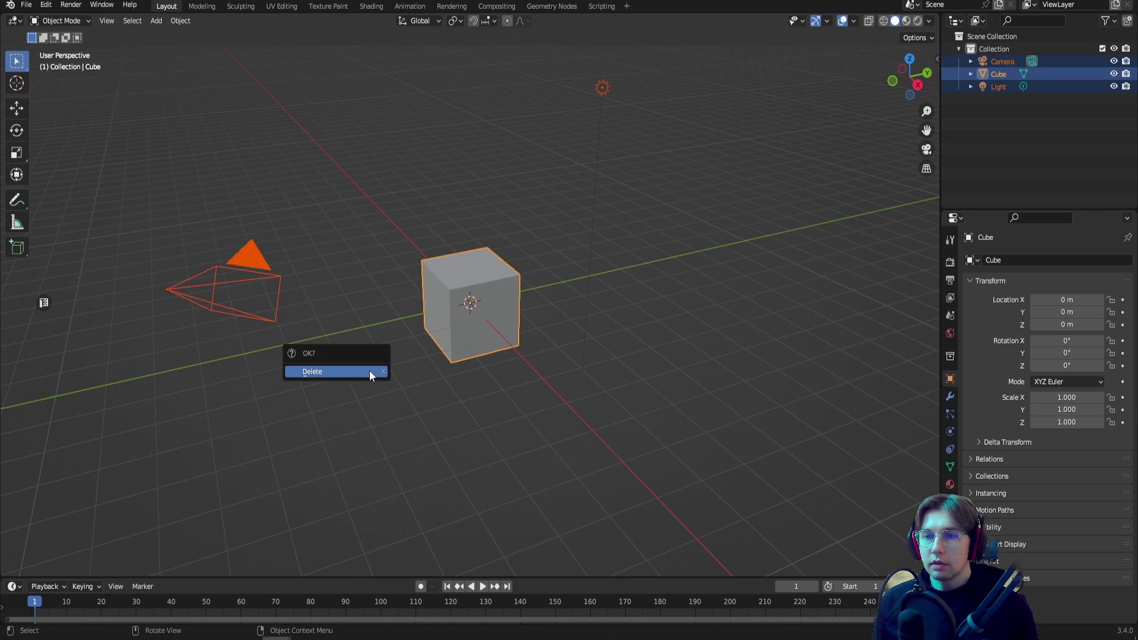
left_click(368, 371)
Add a plane mesh at the centre of the empty scene.
key("shift+a")
mouse_move(365, 351)
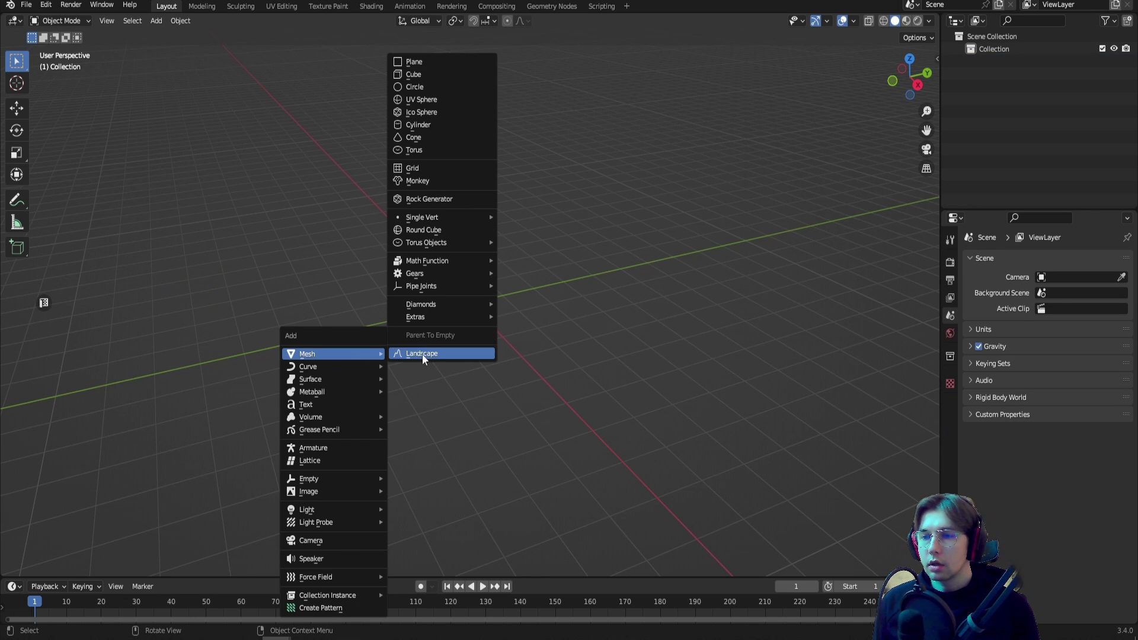
left_click(453, 63)
middle_click_drag(523, 259, 479, 308)
scroll(448, 356, "up", 5)
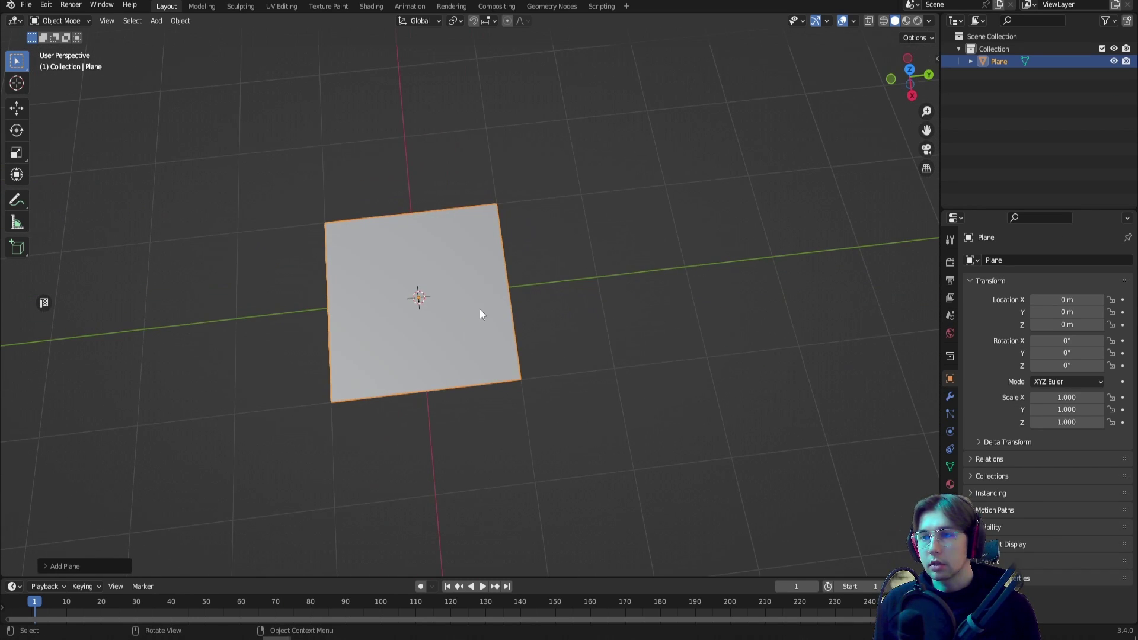
Split the 3D viewport into two areas and turn the new area into a Shader Editor.
left_click_drag(4, 16, 439, 24)
left_click(14, 21)
left_click(48, 141)
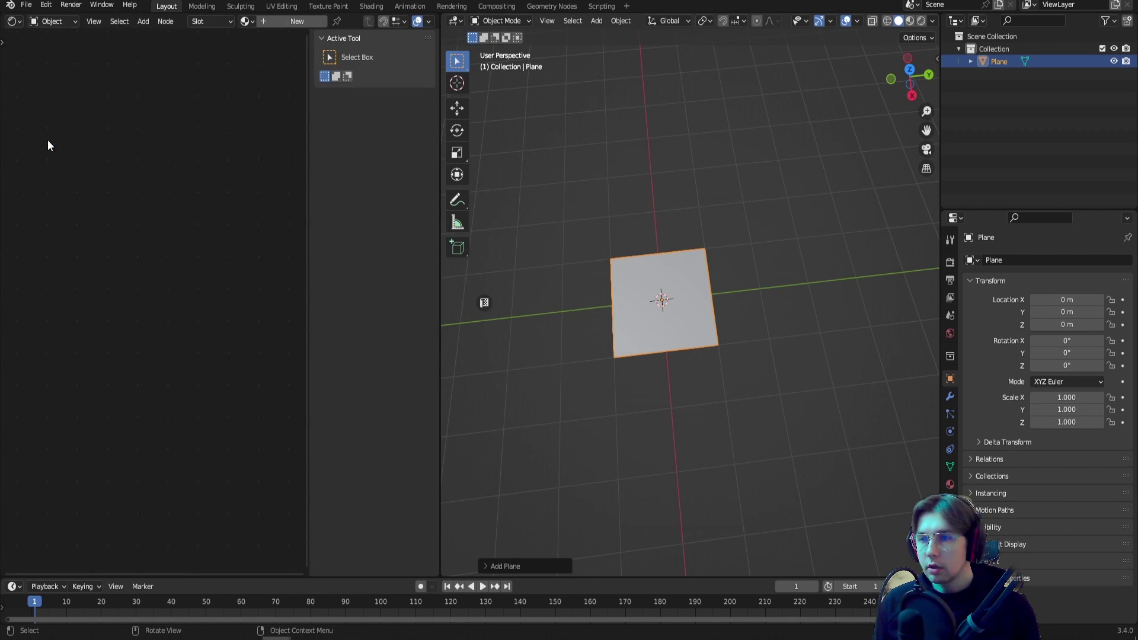
Create a new material named spidersense on the plane and switch the viewport to rendered shading.
left_click(285, 21)
double_click(335, 21)
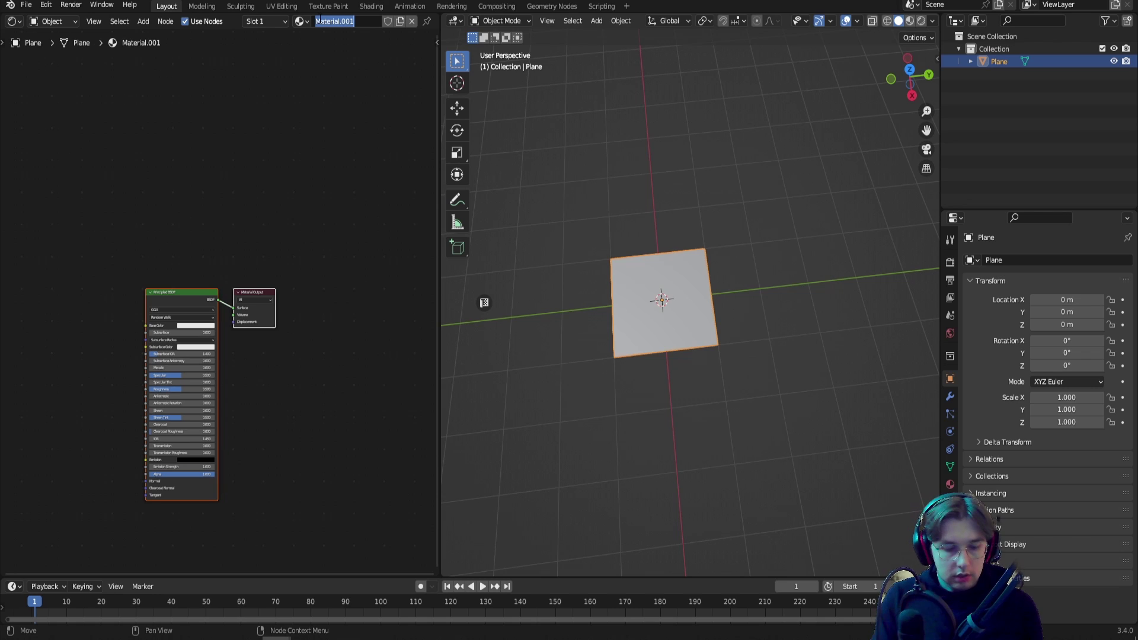
left_click(949, 263)
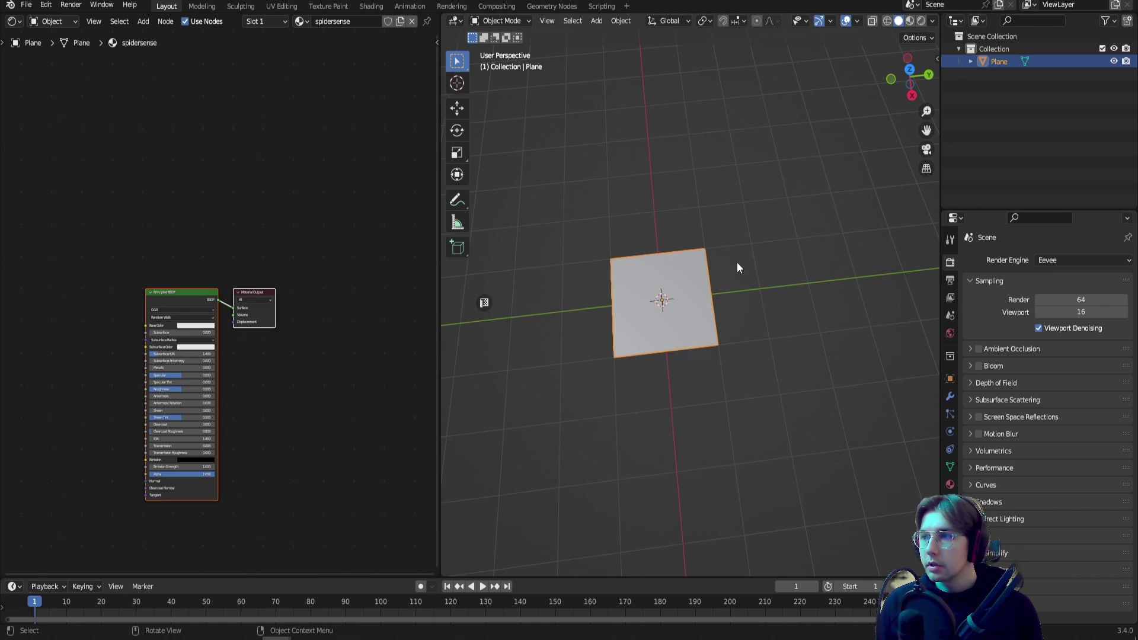
left_click(922, 21)
Delete the Principled BSDF node and add a Texture Coordinate node to the material.
scroll(182, 290, "up", 3)
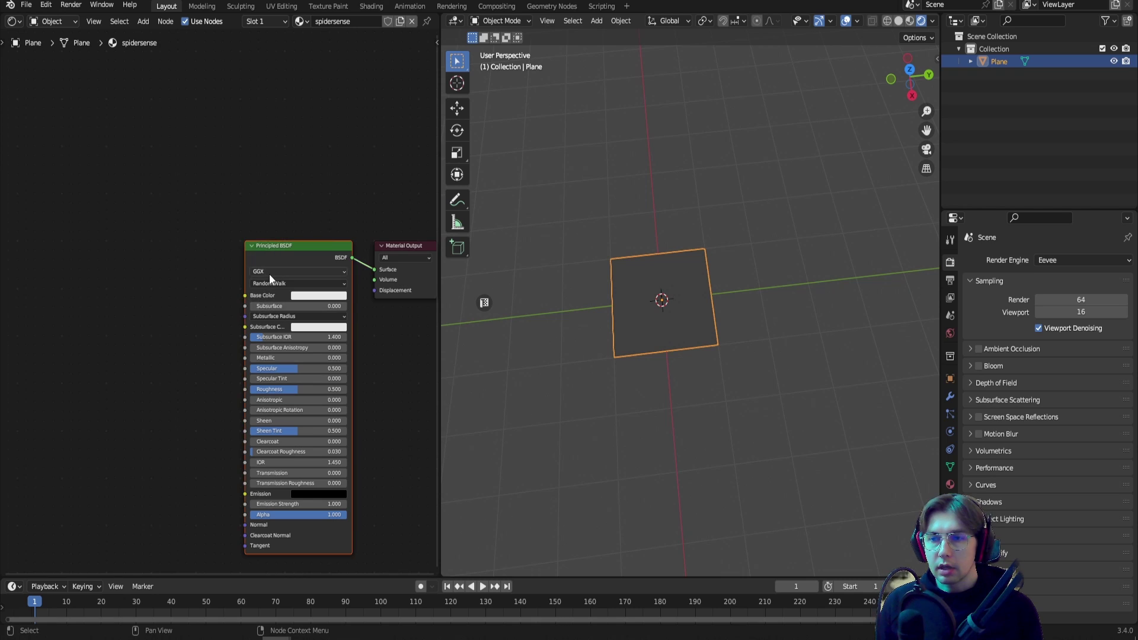
key("x")
middle_click_drag(288, 254, 203, 269)
scroll(142, 284, "up", 1)
key("F3")
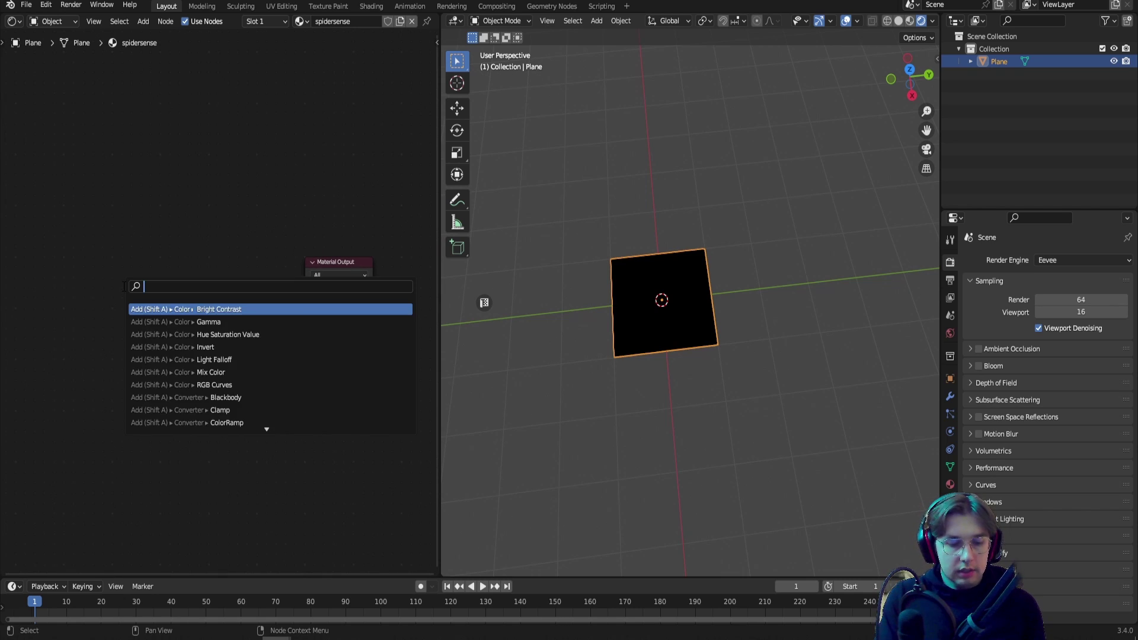
type("texture coord")
key("Return")
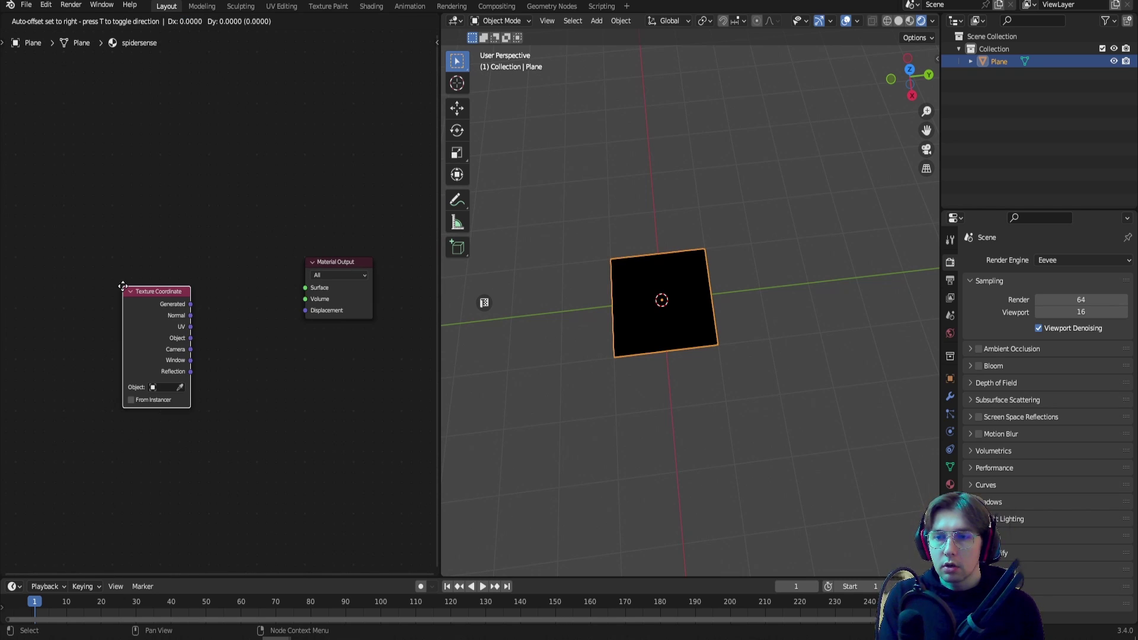
left_click(61, 246)
Add a Vector Math node beside the Texture Coordinate node and set its operation to Length.
key("F3")
type("vector math")
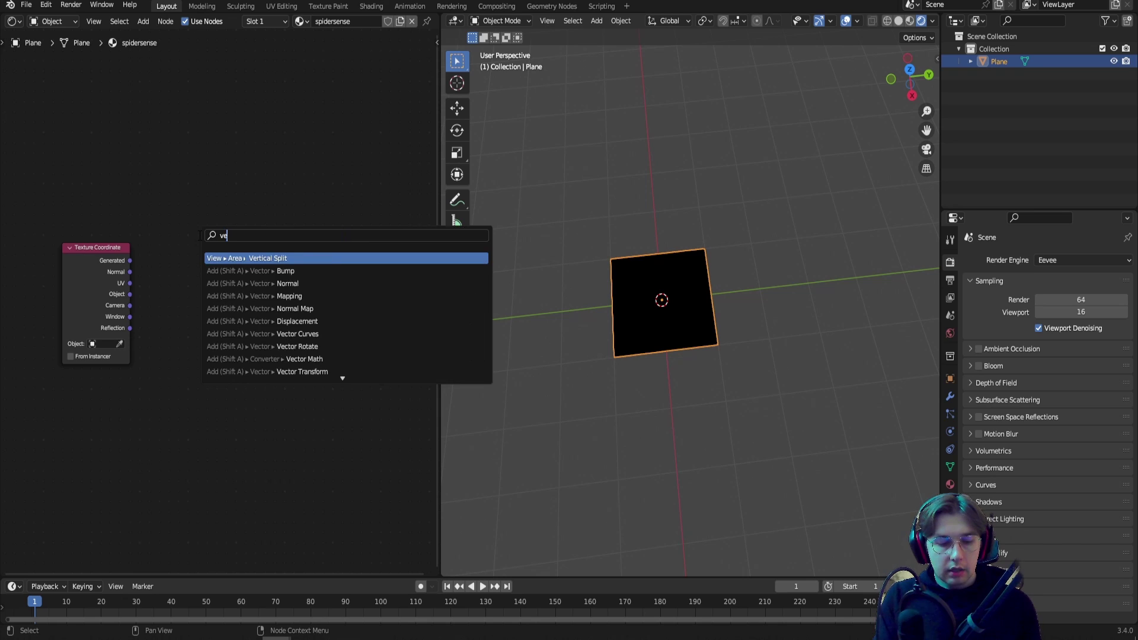
key("Return")
left_click(155, 233)
scroll(155, 237, "up", 3)
middle_click_drag(139, 247, 166, 267)
left_click(204, 272)
left_click(187, 474)
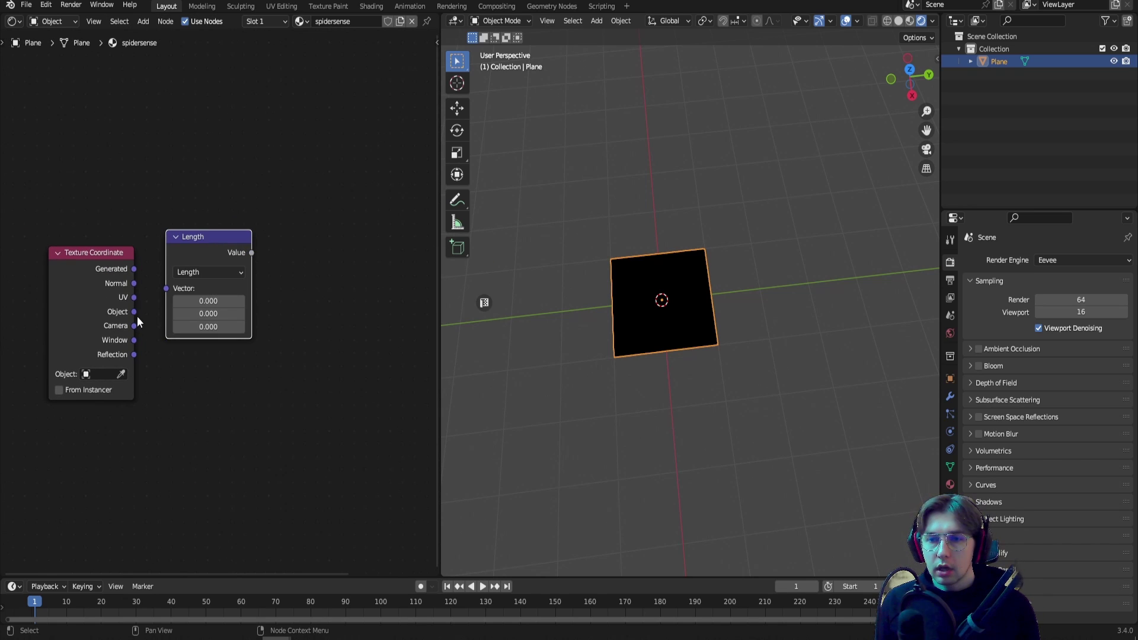
Connect the Object coordinates to the Length node's vector and route the Length value to the Material Output surface.
left_click_drag(99, 269, 59, 244)
left_click_drag(96, 288, 166, 288)
left_click_drag(201, 233, 177, 223)
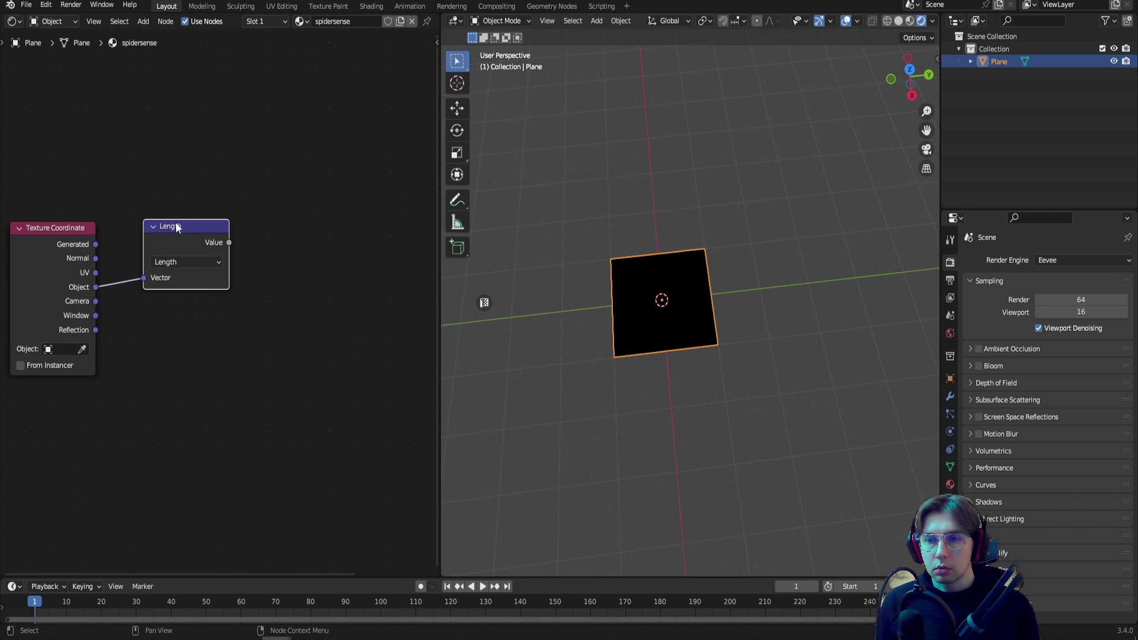
left_click(176, 222, "ctrl+shift")
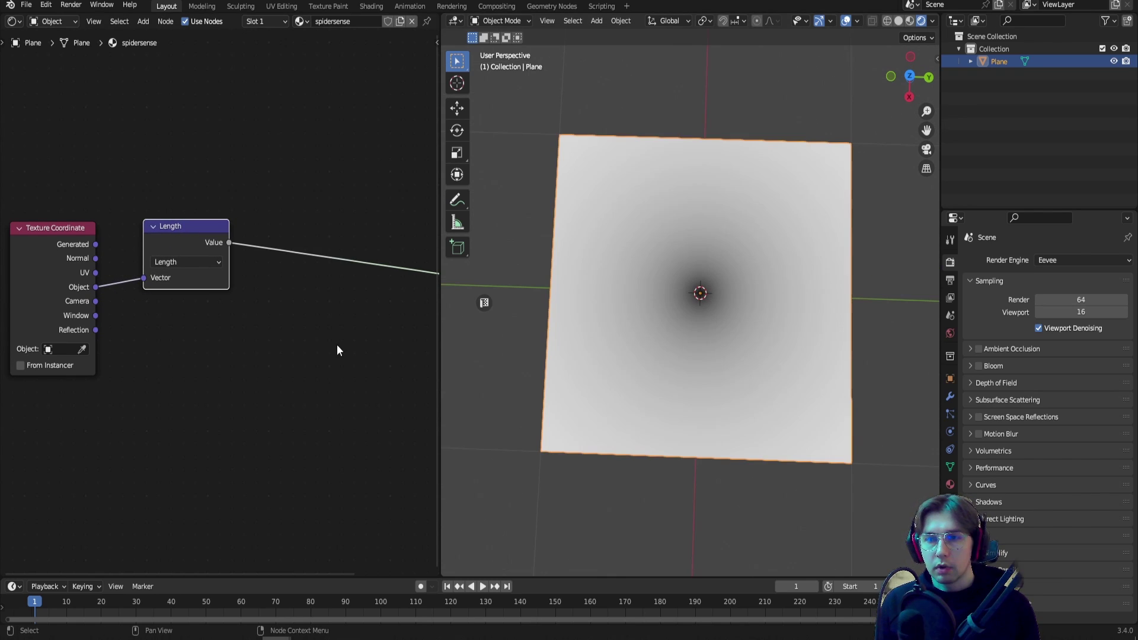
Insert a Math node between Length and the Material Output, and place a duplicate of it further along the link.
key("F3")
type("math")
key("Return")
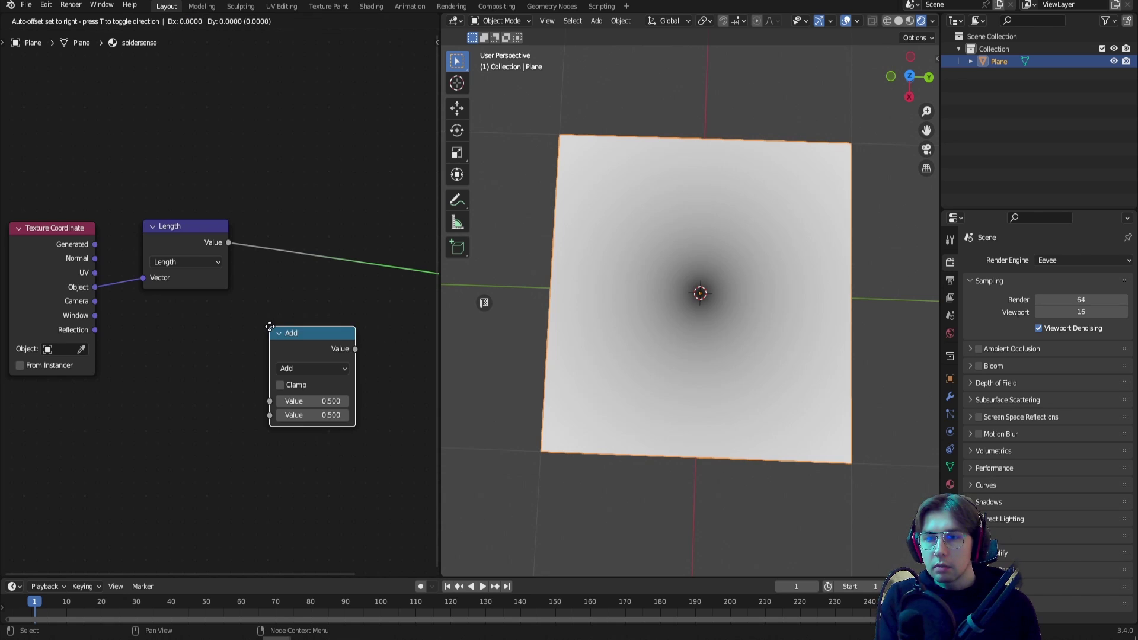
left_click(261, 218)
middle_click_drag(436, 237, 286, 250)
left_click_drag(312, 256, 380, 240)
left_click(175, 240)
key("shift+d")
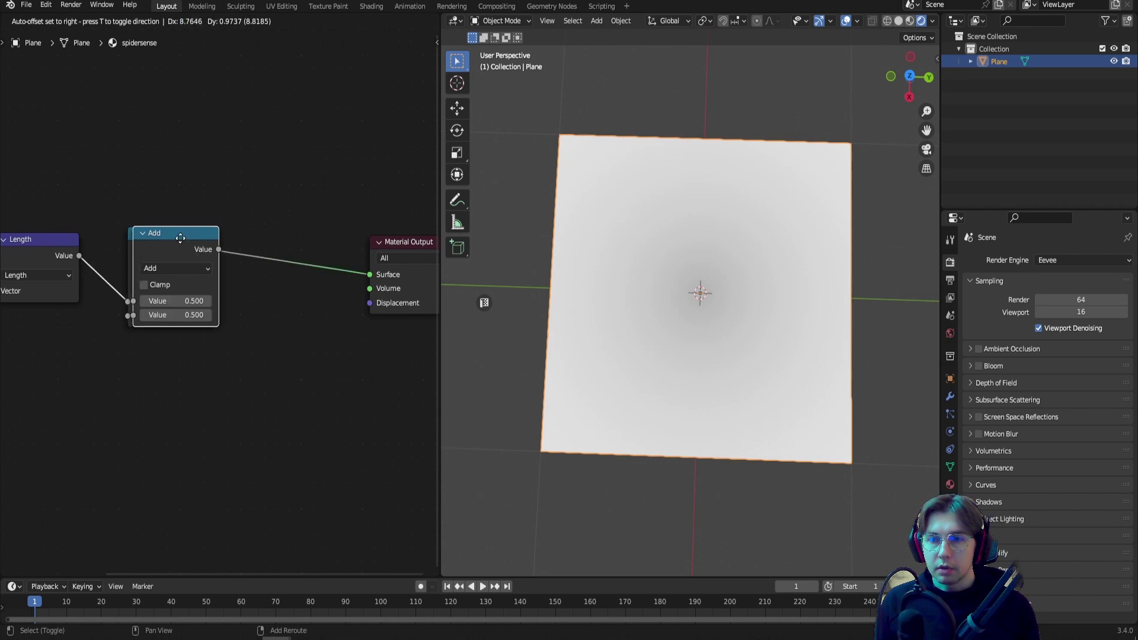
left_click(272, 240)
Set the first Math node's operation to Multiply and the second one's to Cosine.
left_click(183, 272)
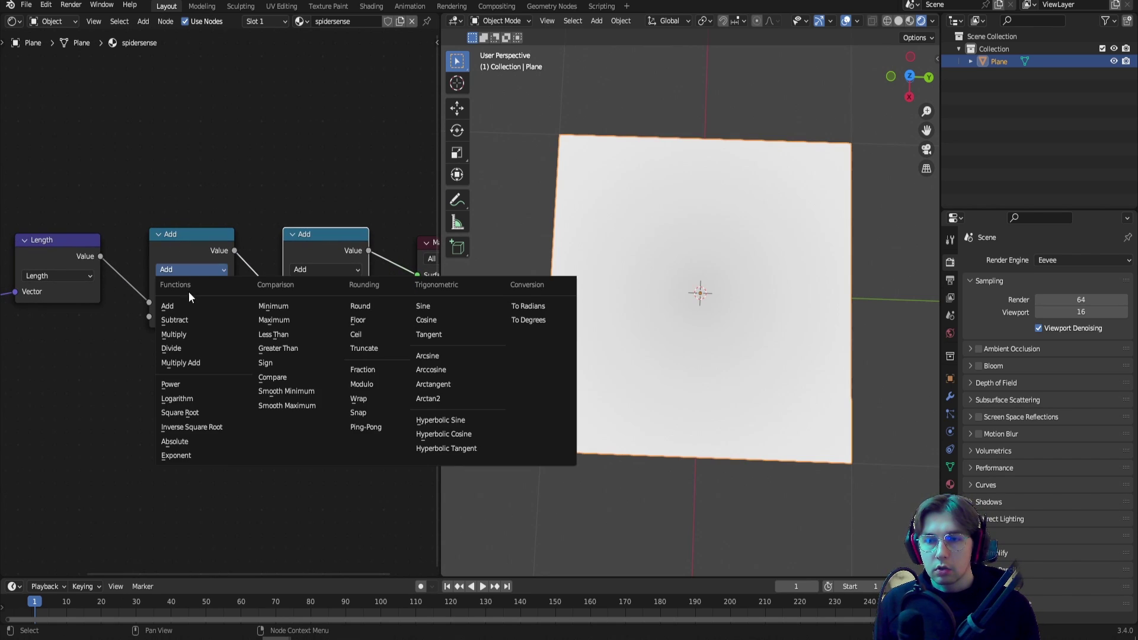
left_click(184, 336)
left_click(319, 269)
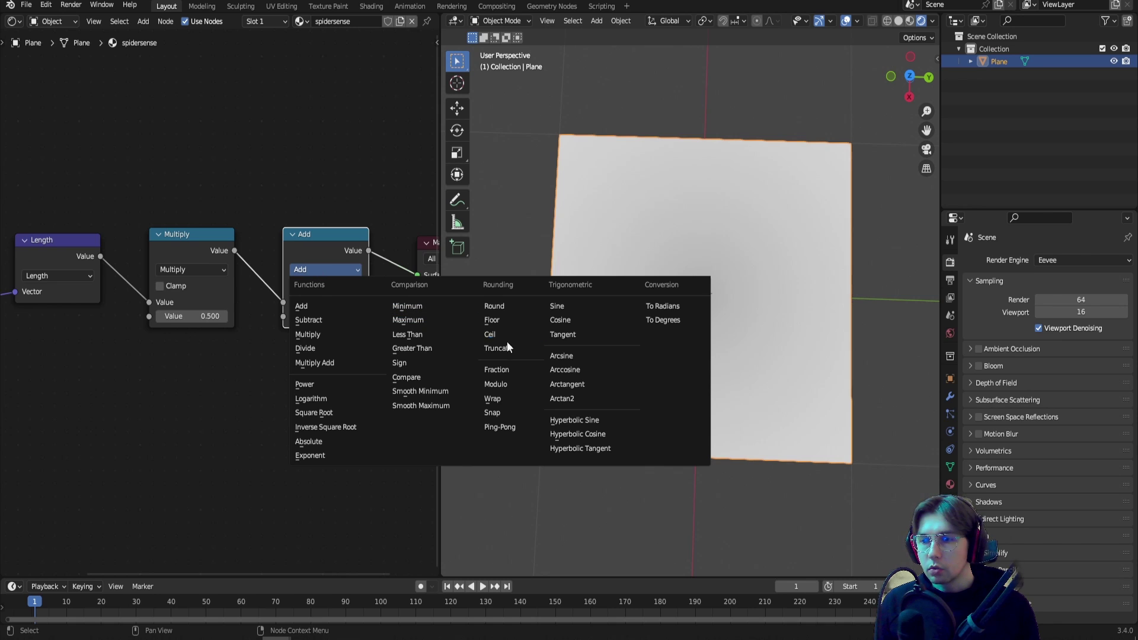
left_click(560, 320)
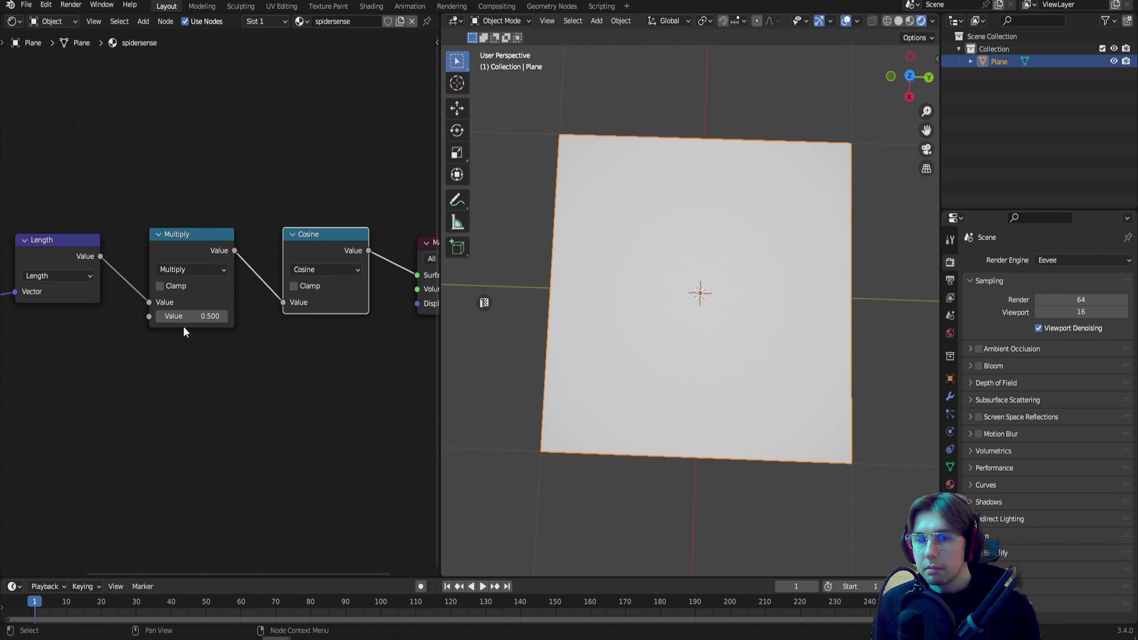
Set the Multiply node's value to 43.3.
double_click(183, 317)
type("14.4")
key("Return")
left_click_drag(191, 316, 361, 316)
Move the Length, Multiply and Cosine nodes up above the Texture Coordinate node and place them closer together.
scroll(261, 313, "down", 4)
left_click_drag(104, 242, 300, 351)
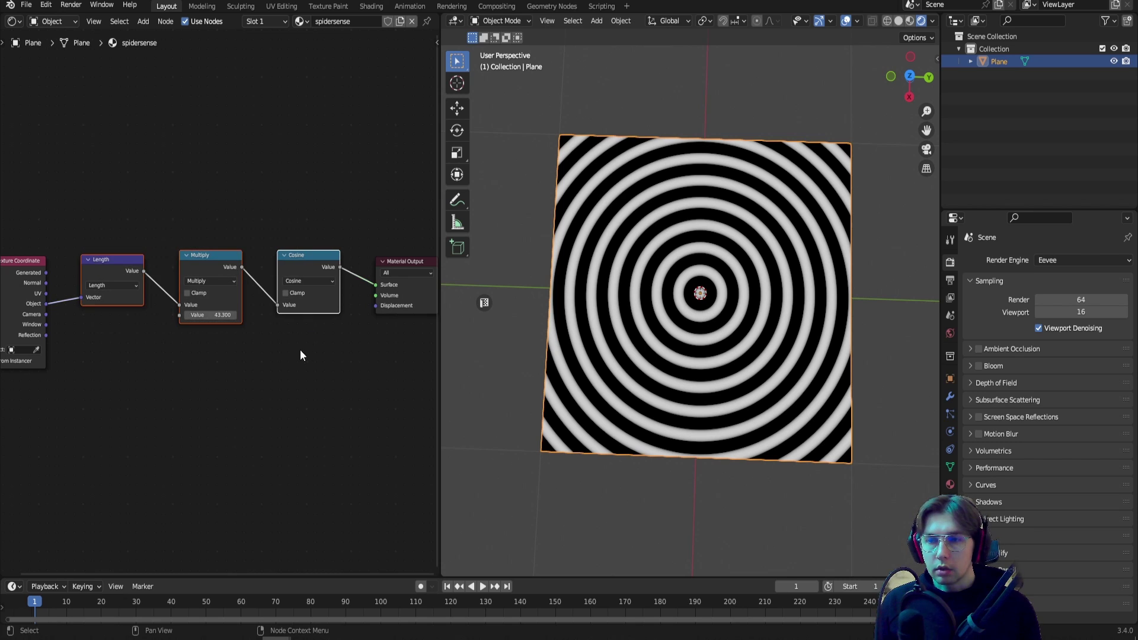
key("g")
scroll(226, 313, "up", 2)
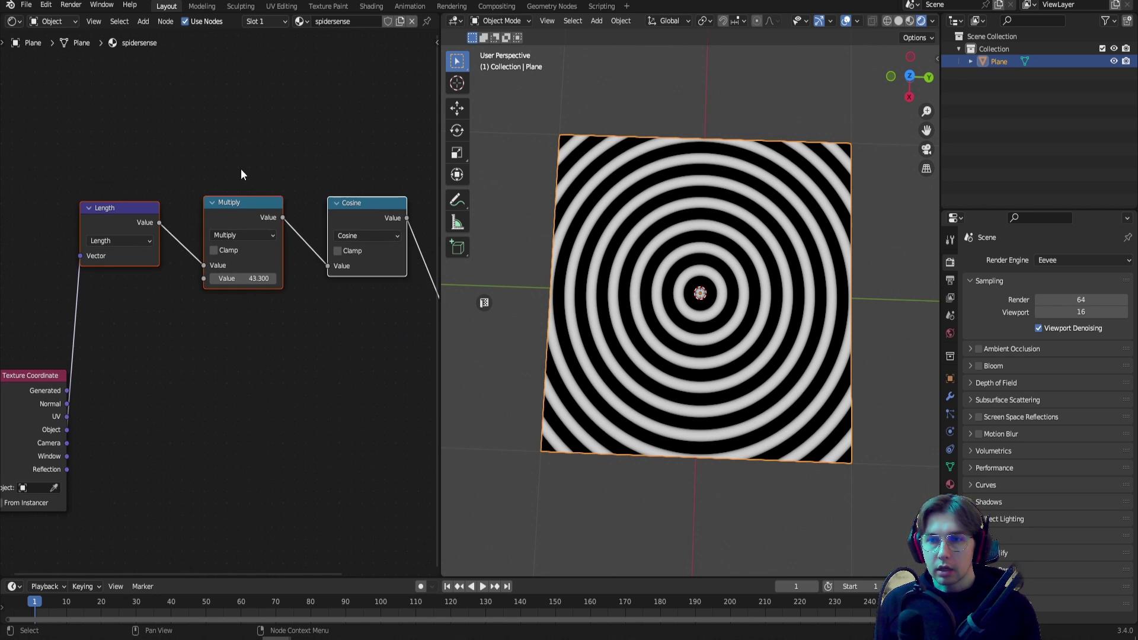
left_click_drag(298, 225, 291, 217)
middle_click_drag(275, 334, 286, 247)
scroll(286, 246, "down", 2)
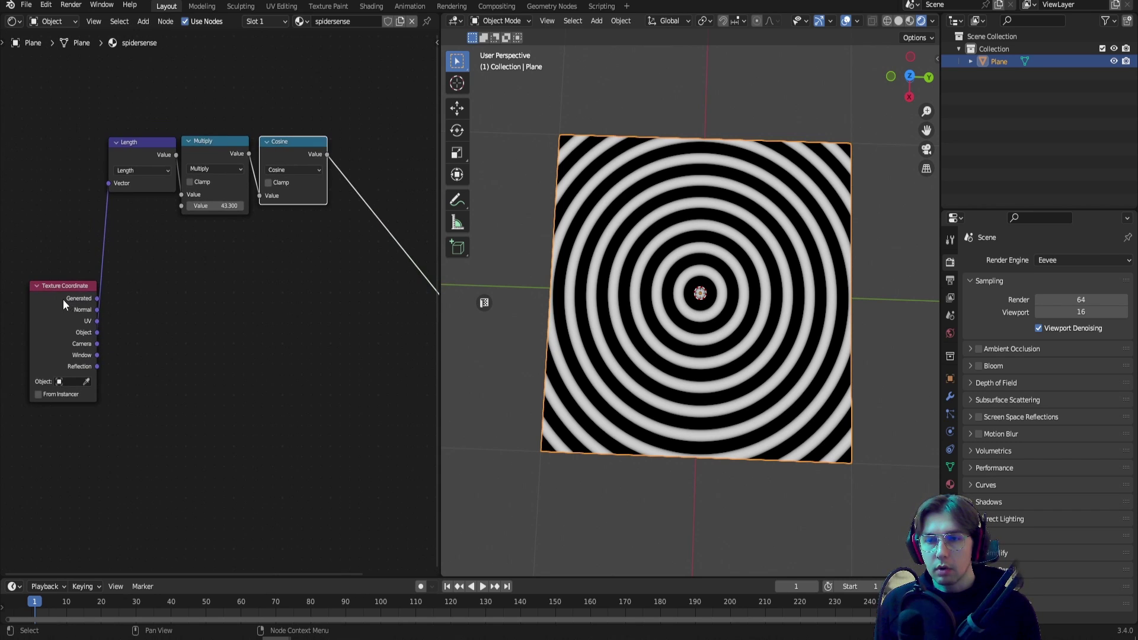
Reposition the Texture Coordinate and Material Output nodes around the raised Length, Multiply and Cosine chain.
left_click_drag(63, 300, 32, 291)
middle_click_drag(424, 294, 282, 275)
left_click(336, 264)
key("g")
left_click(268, 255)
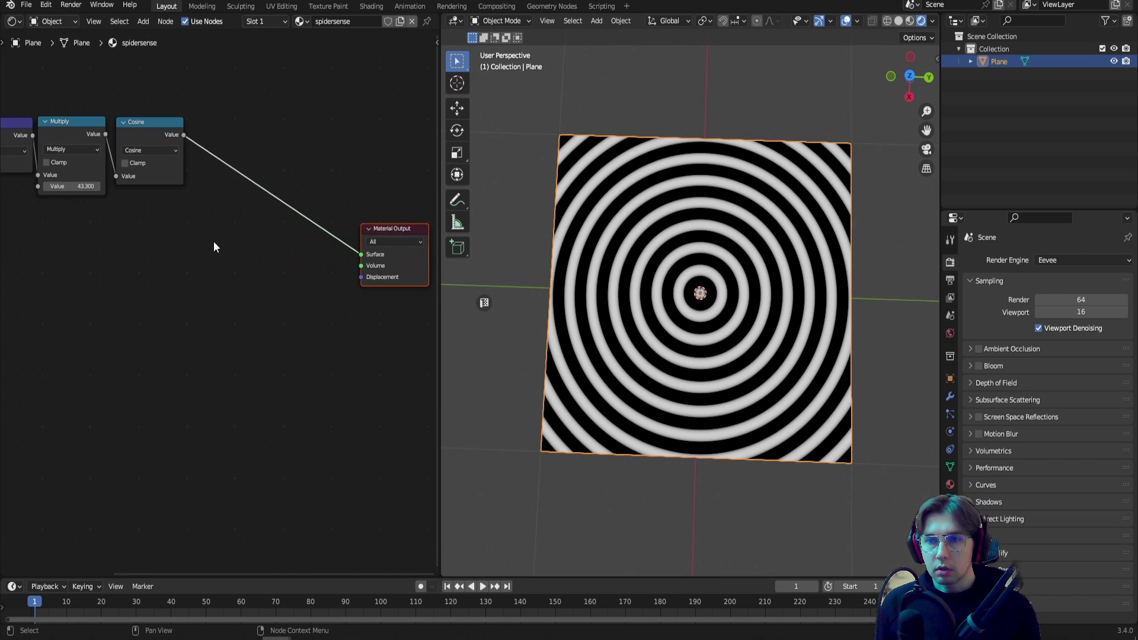
Duplicate the Cosine node onto its link to the Material Output and change the copy's operation to Multiply Add.
middle_click_drag(171, 226, 231, 293)
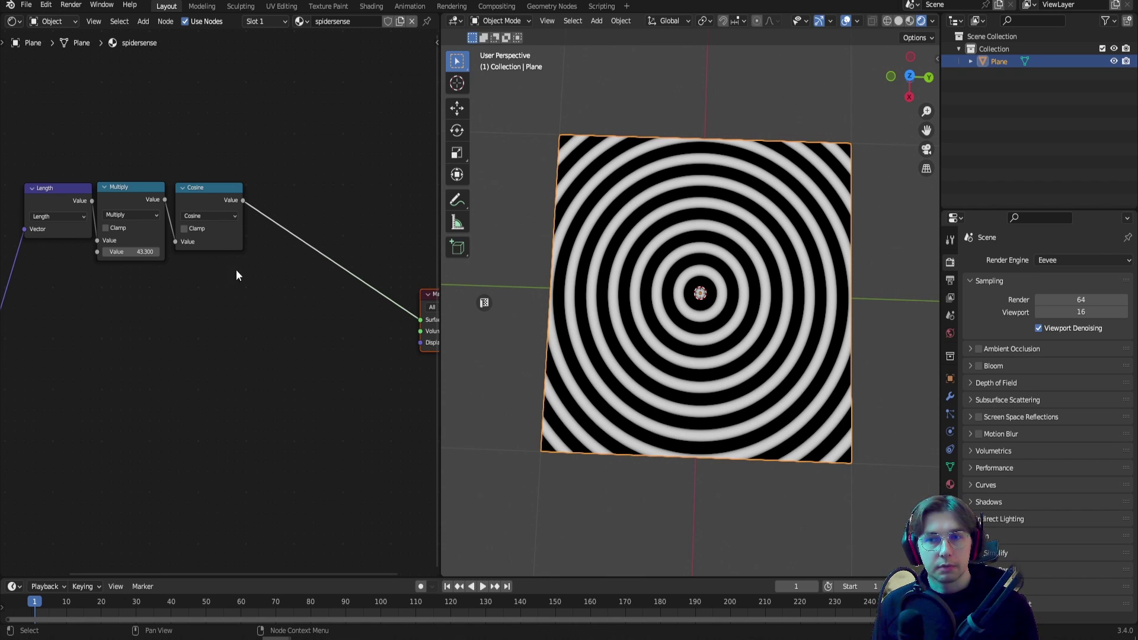
left_click(228, 240)
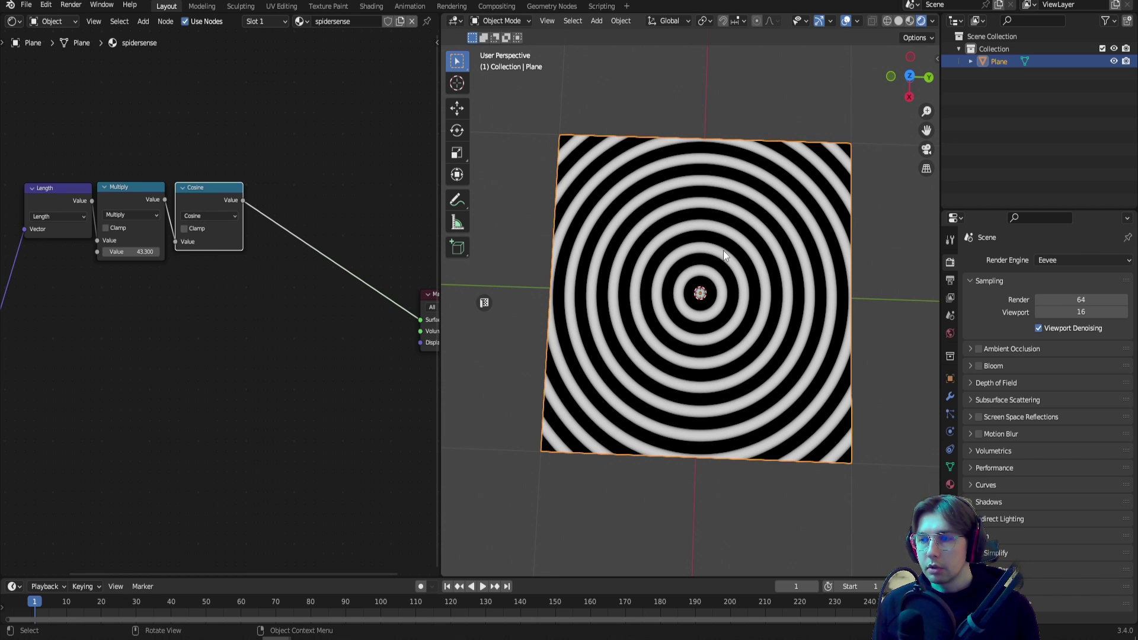
middle_click_drag(300, 271, 291, 299)
left_click(267, 281)
left_click(194, 236)
key("shift+d")
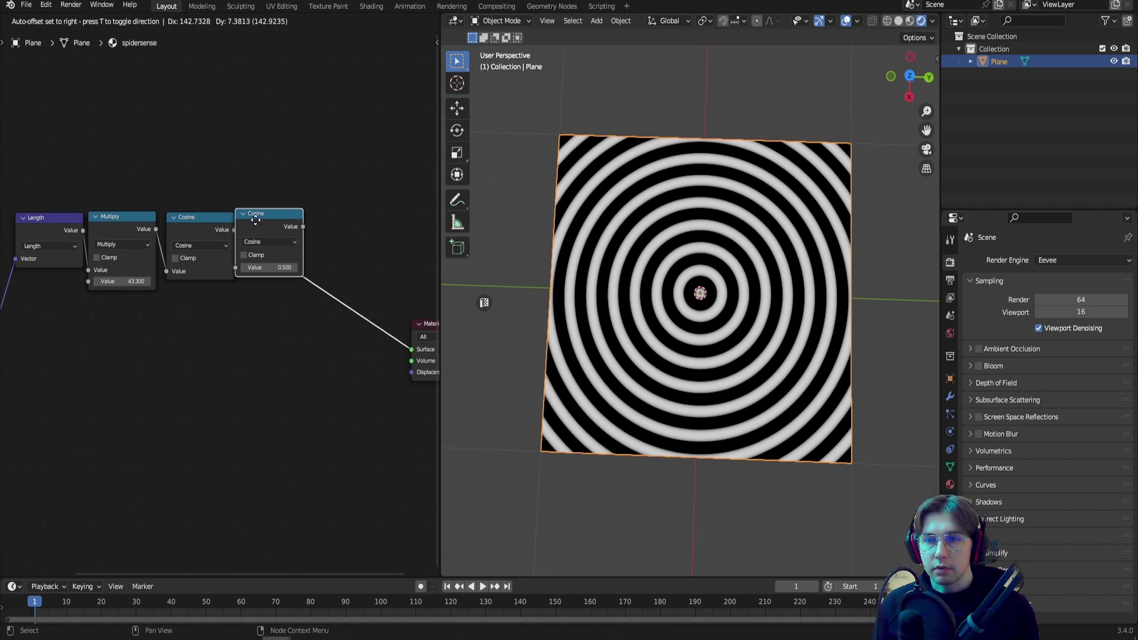
scroll(265, 220, "up", 2)
left_click(289, 215)
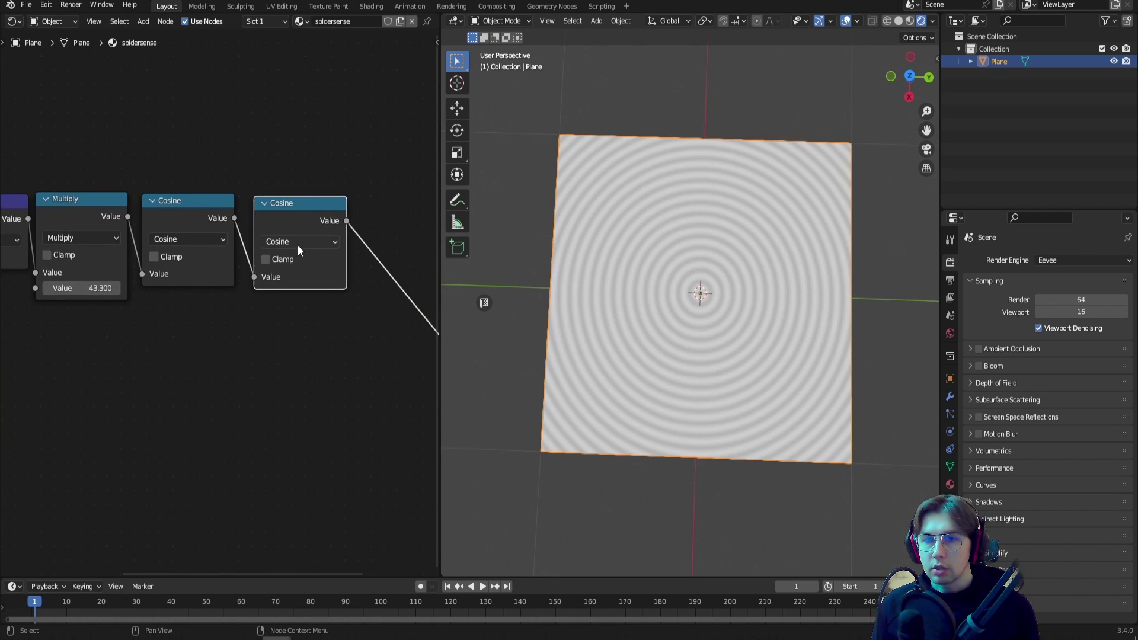
left_click(298, 241)
left_click(305, 338)
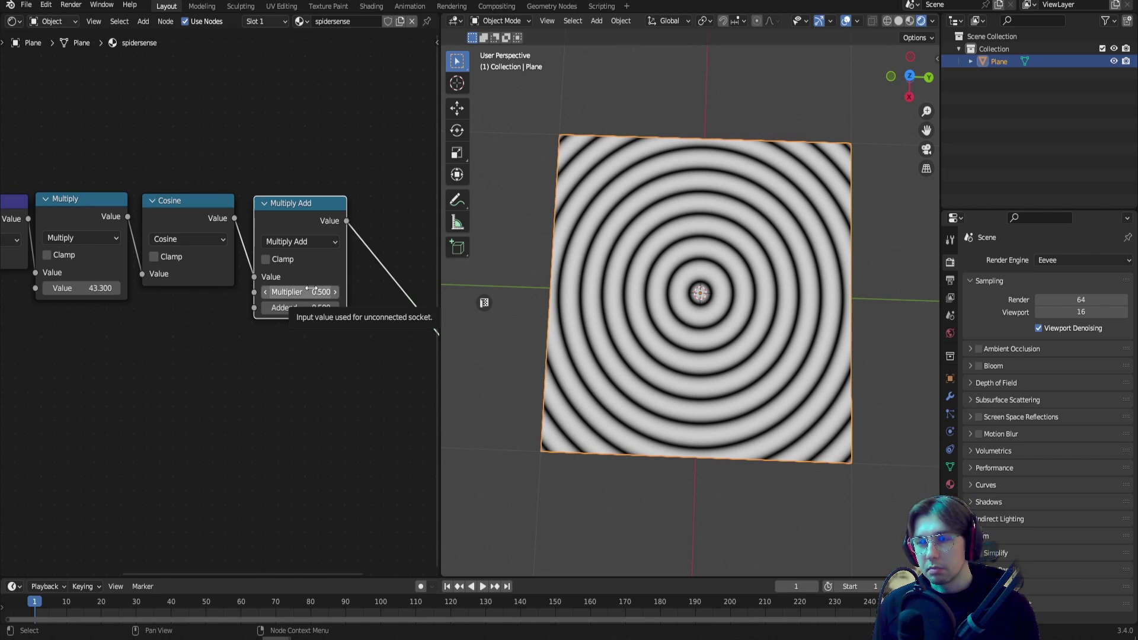
Set the Multiply Add node's addend to 1.
left_click(299, 307)
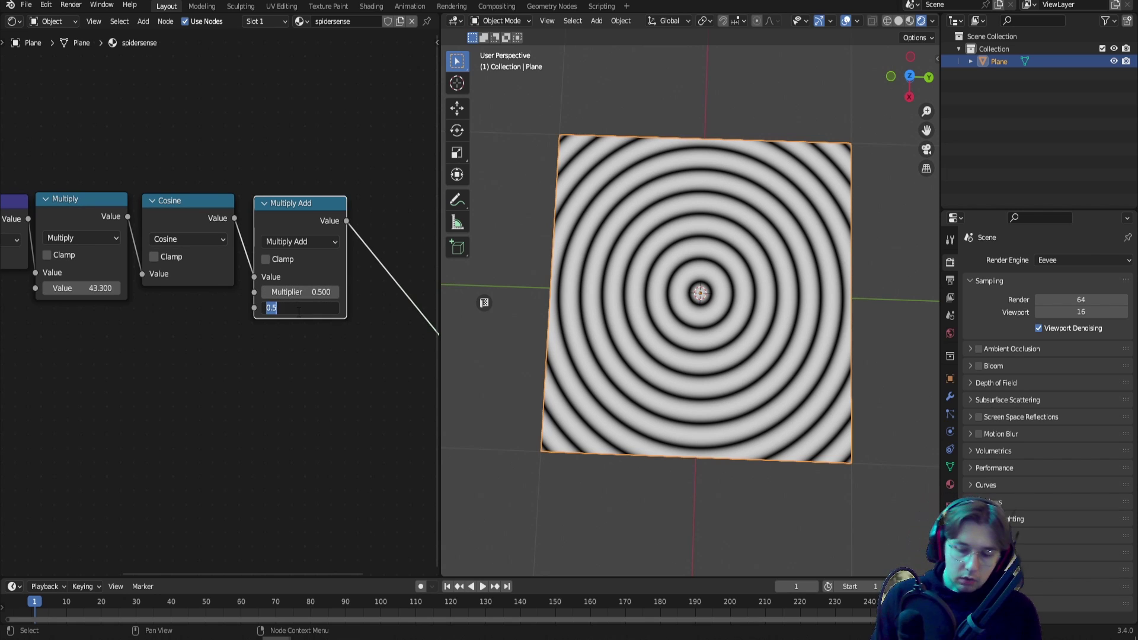
key("Return")
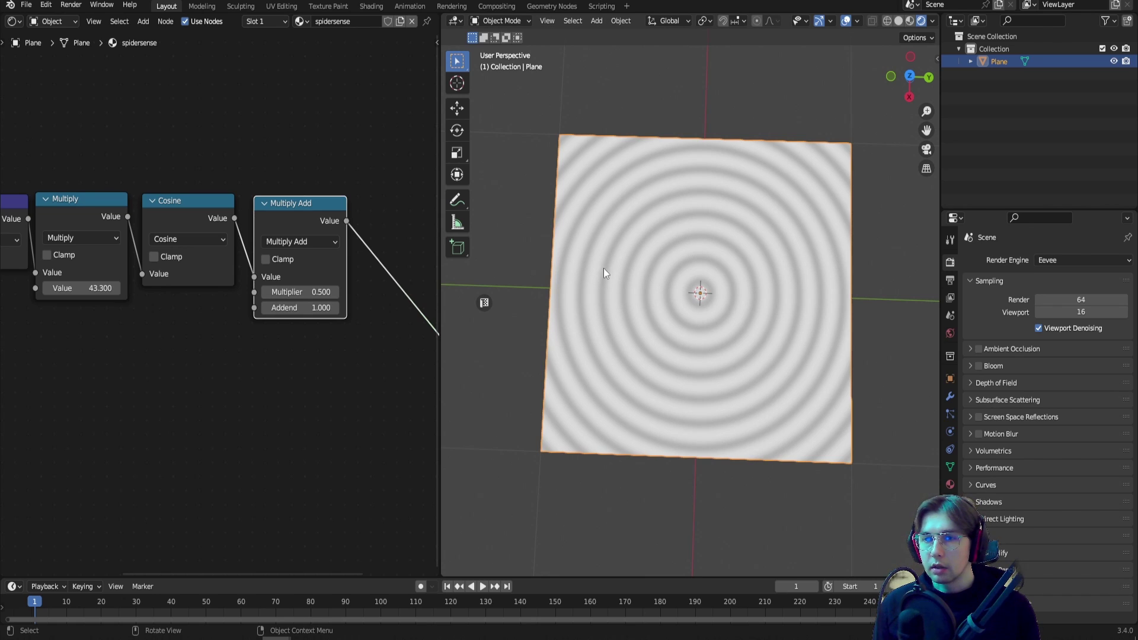
middle_click_drag(300, 210, 221, 206)
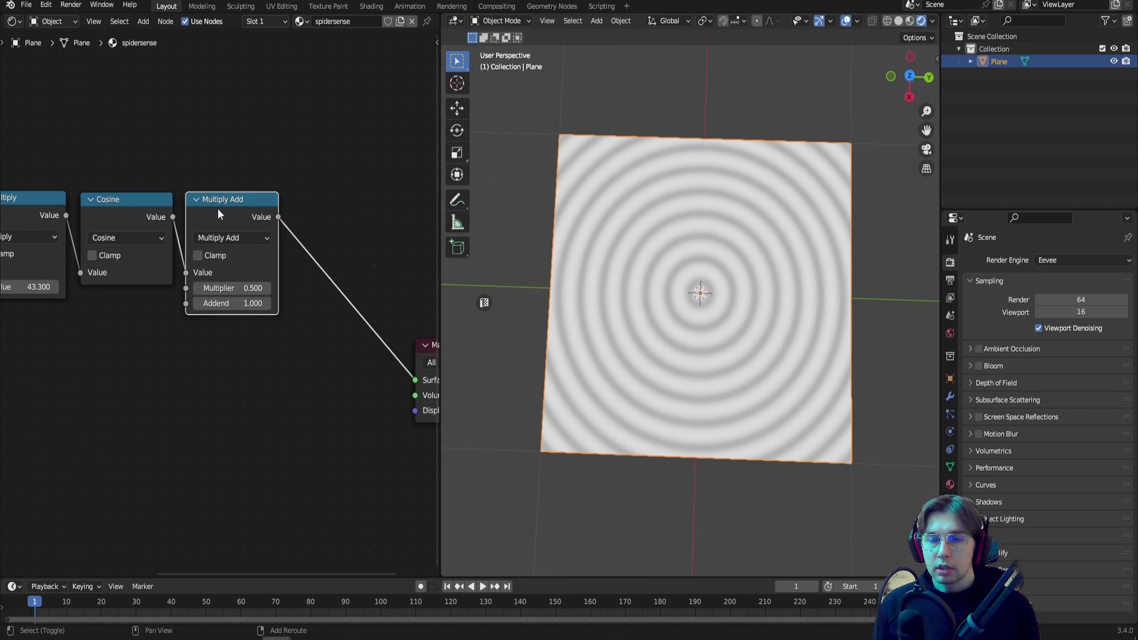
Duplicate the Multiply Add node onto its outgoing link, change the copy's operation to Divide and set its value to 100.
key("shift+d")
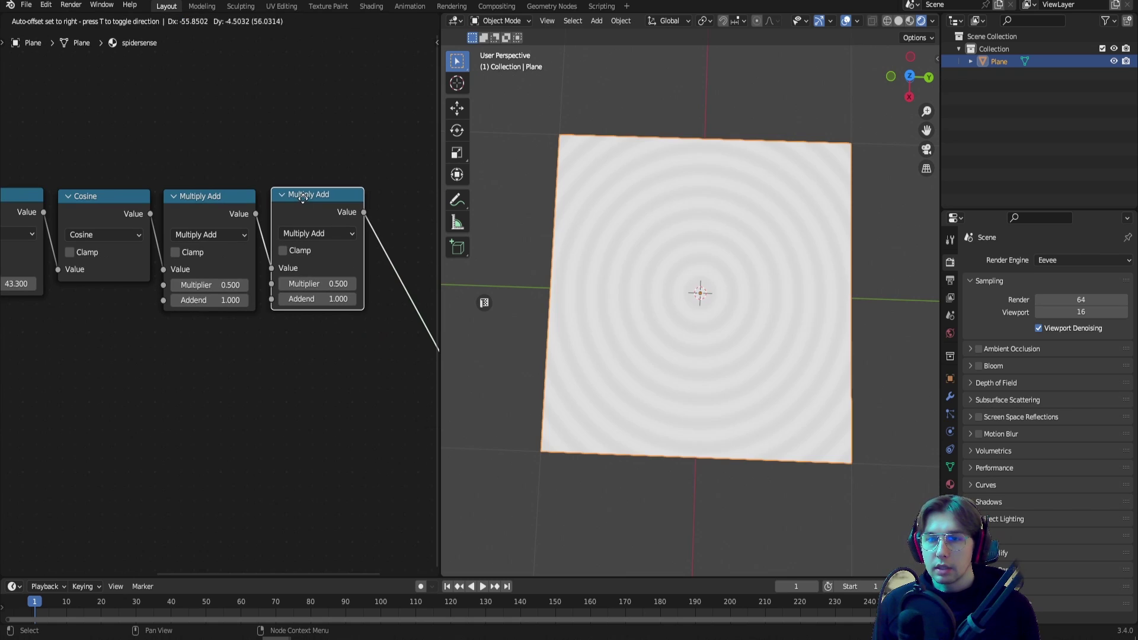
left_click(302, 197)
left_click(314, 230)
left_click(316, 315)
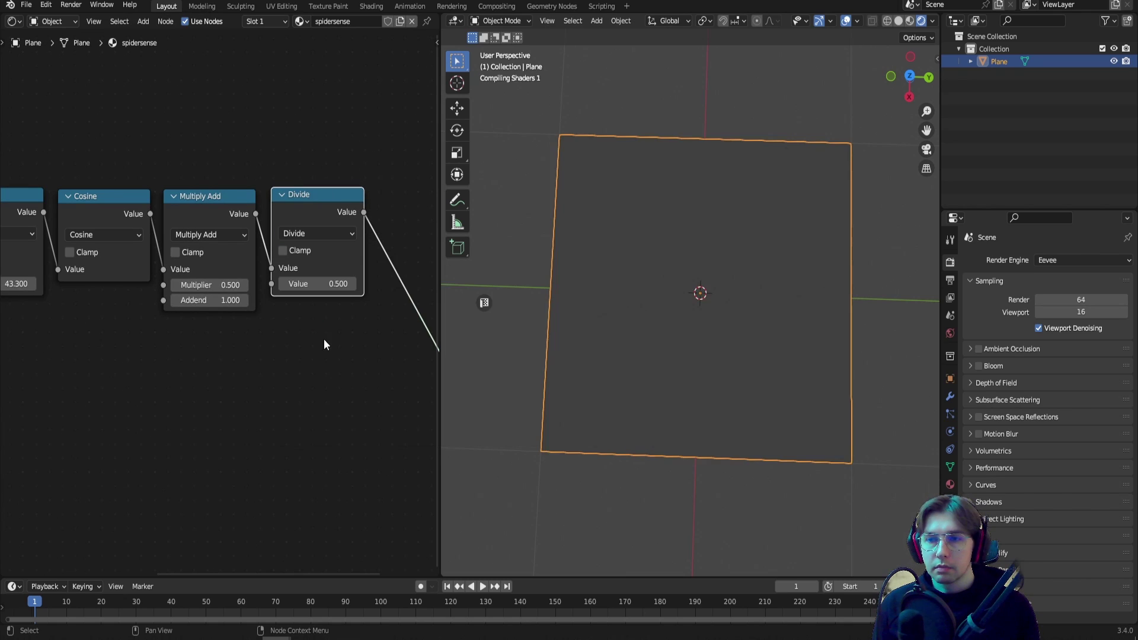
type("0")
key("Return")
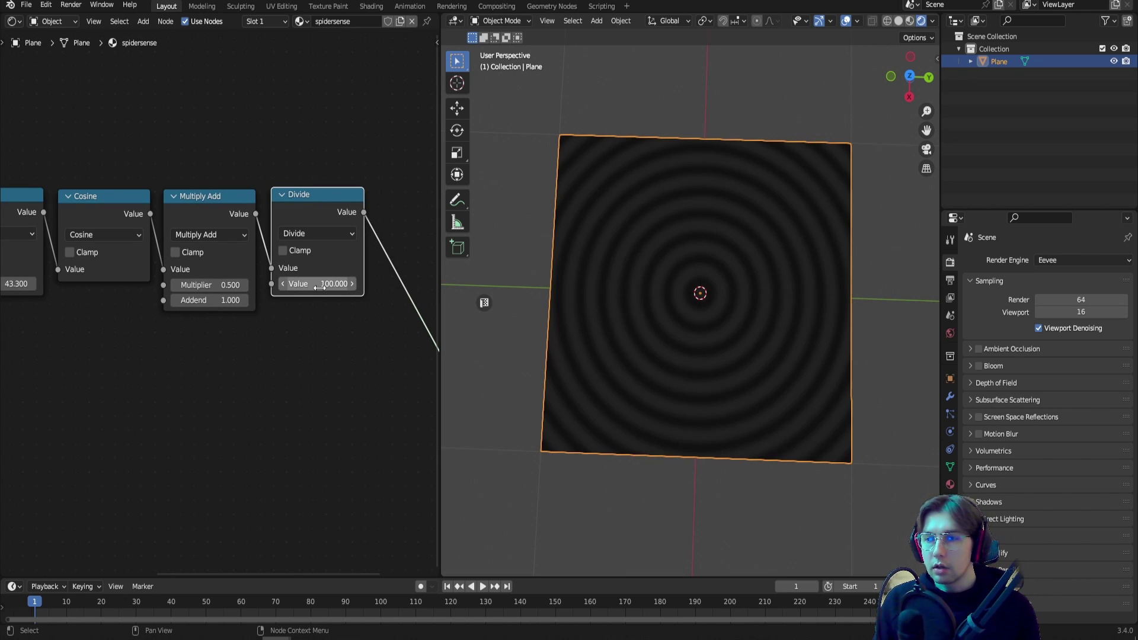
left_click_drag(317, 261, 313, 264)
middle_click_drag(349, 174, 150, 182)
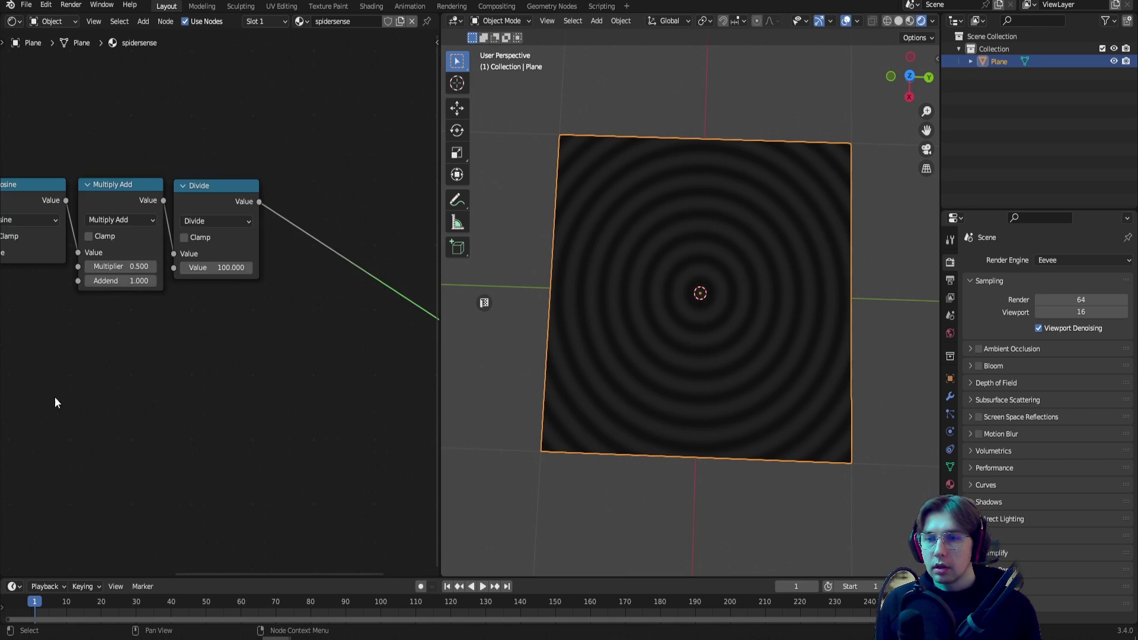
Add a Gradient Texture node beside the Texture Coordinate node and feed its Vector from the Object output.
middle_click_drag(54, 397, 329, 327)
middle_click_drag(126, 364, 290, 300)
left_click_drag(115, 247, 106, 250)
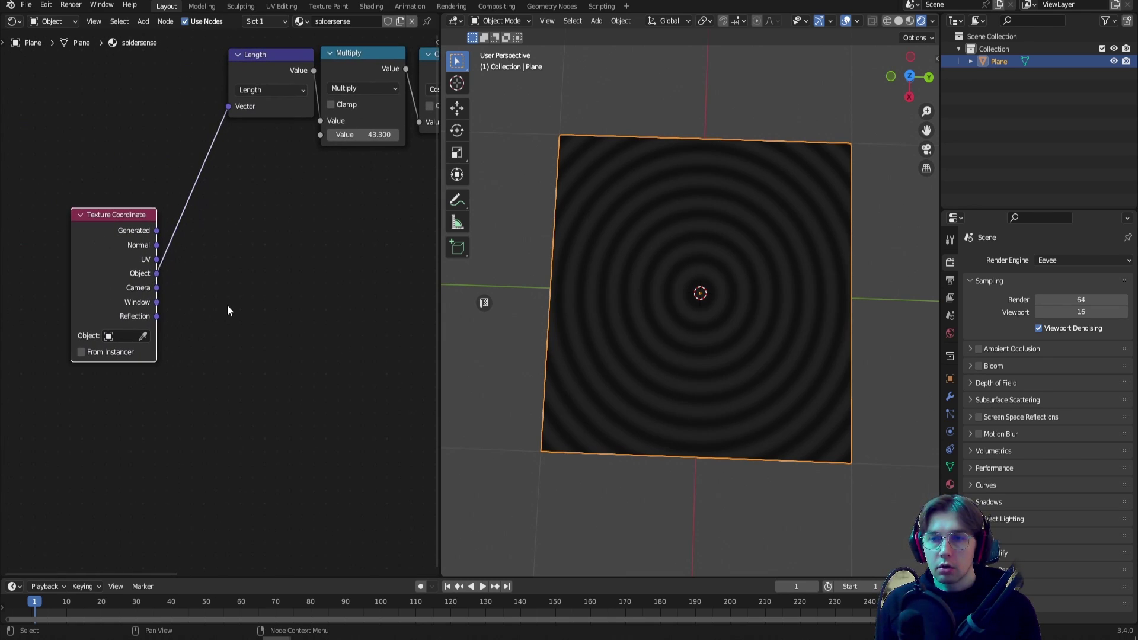
key("F3")
type("gradient")
key("Return")
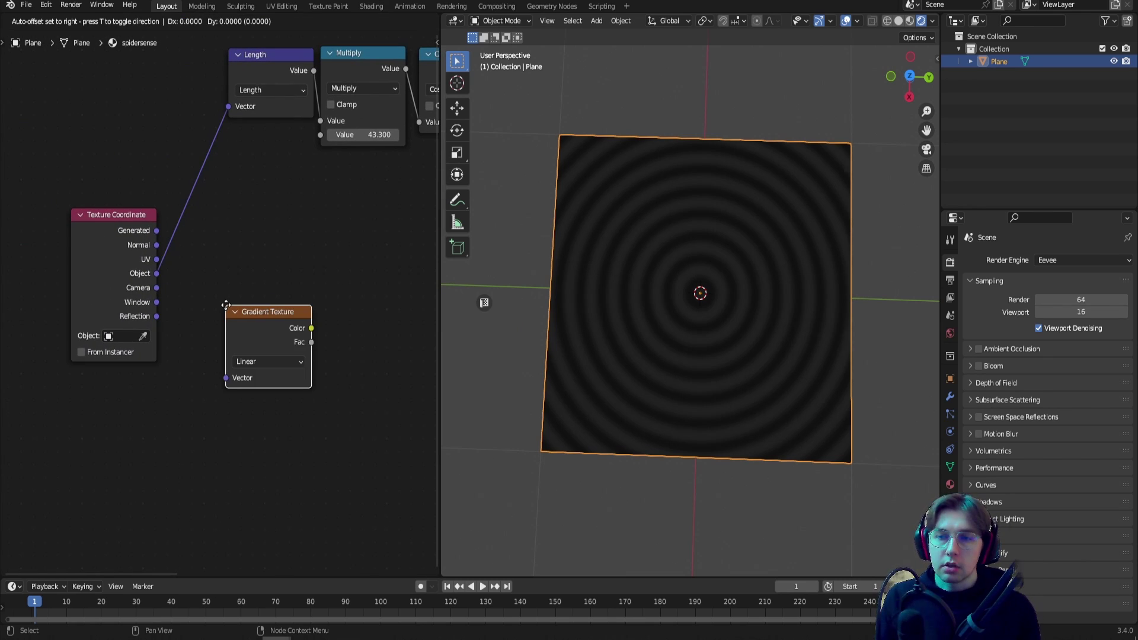
left_click(233, 243)
left_click_drag(156, 274, 236, 308)
middle_click_drag(255, 212, 118, 222)
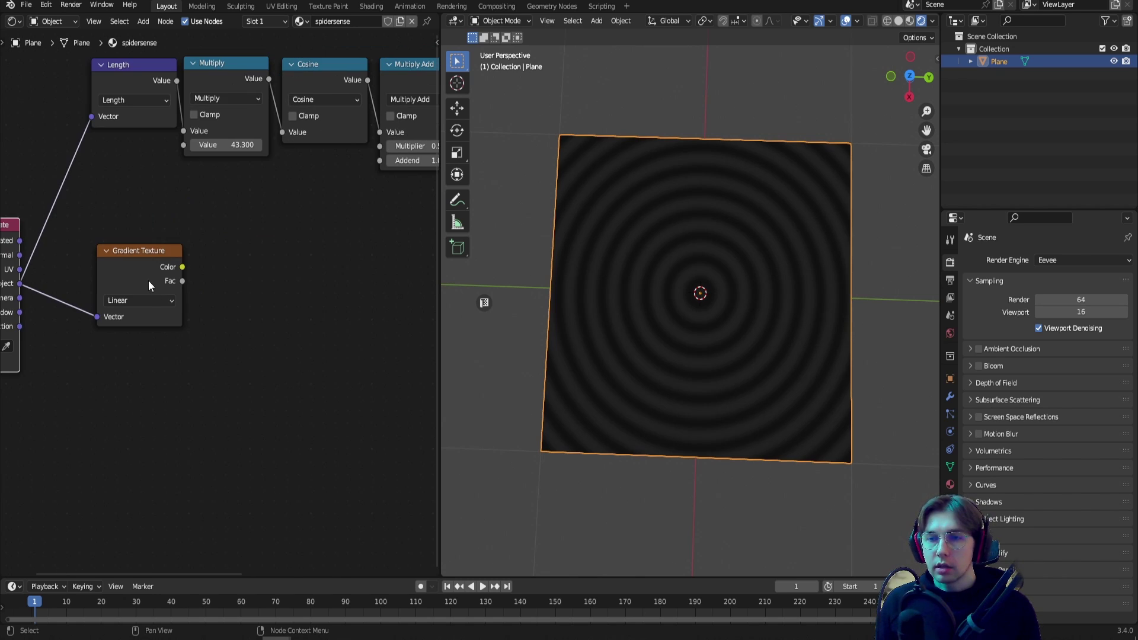
Set the Gradient Texture's type to Radial and preview it on the plane.
left_click(150, 300)
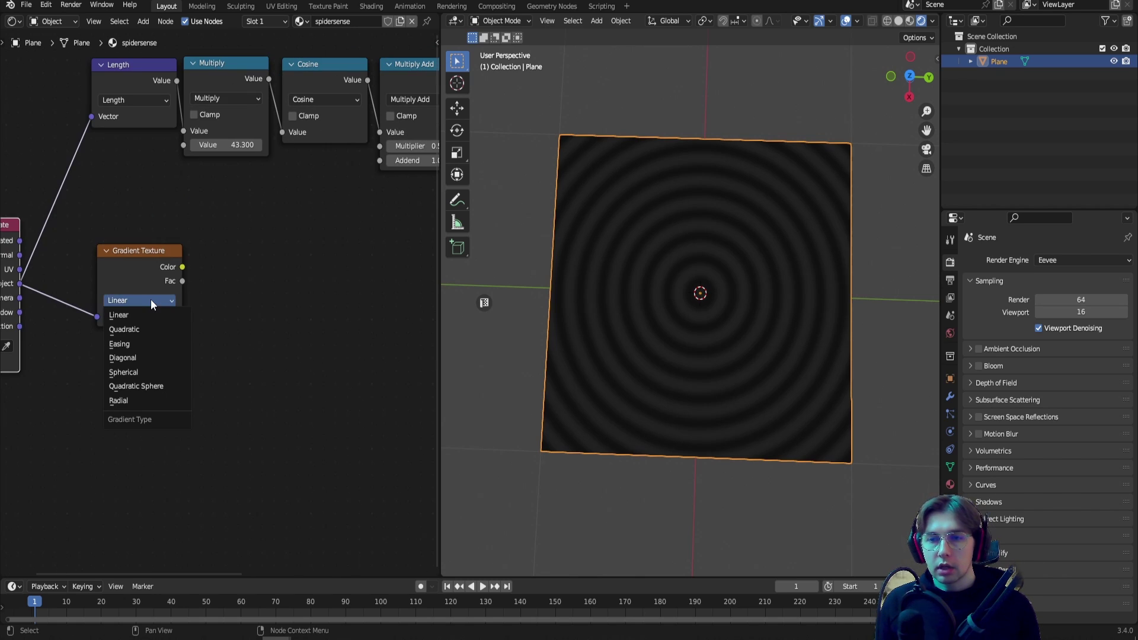
left_click(129, 402)
left_click(137, 262, "ctrl+shift")
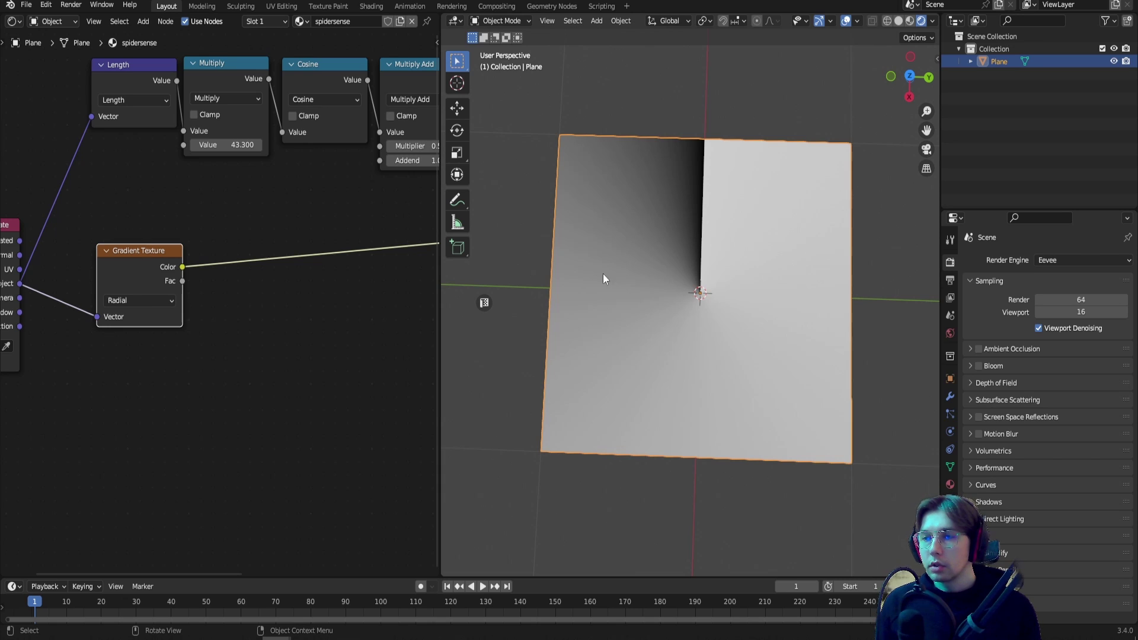
Reconnect the Divide node to the Material Output, duplicate it onto that link and change the copy's operation to Add.
middle_click_drag(426, 113, 280, 180)
left_click(261, 142, "ctrl+shift")
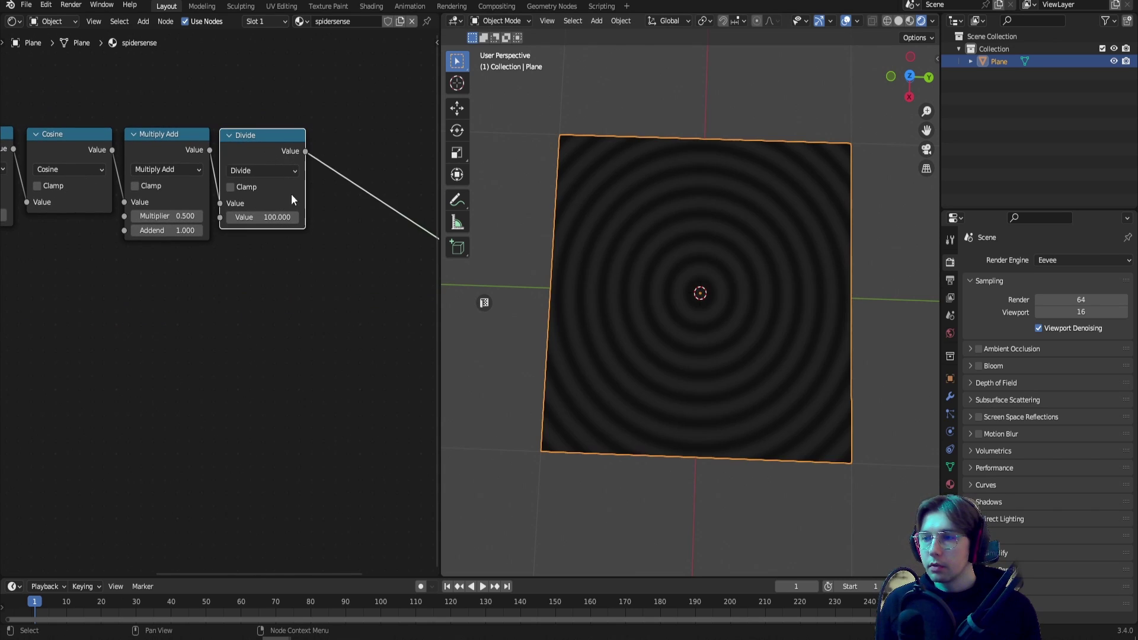
middle_click_drag(237, 151, 203, 173)
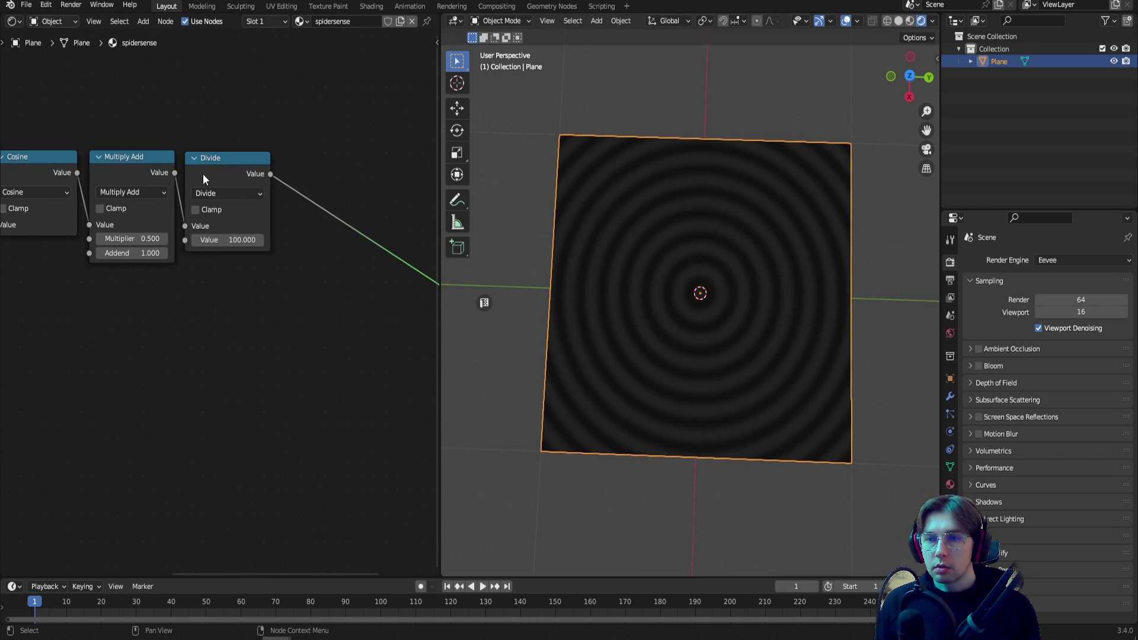
key("shift+d")
left_click(334, 173)
left_click(356, 199)
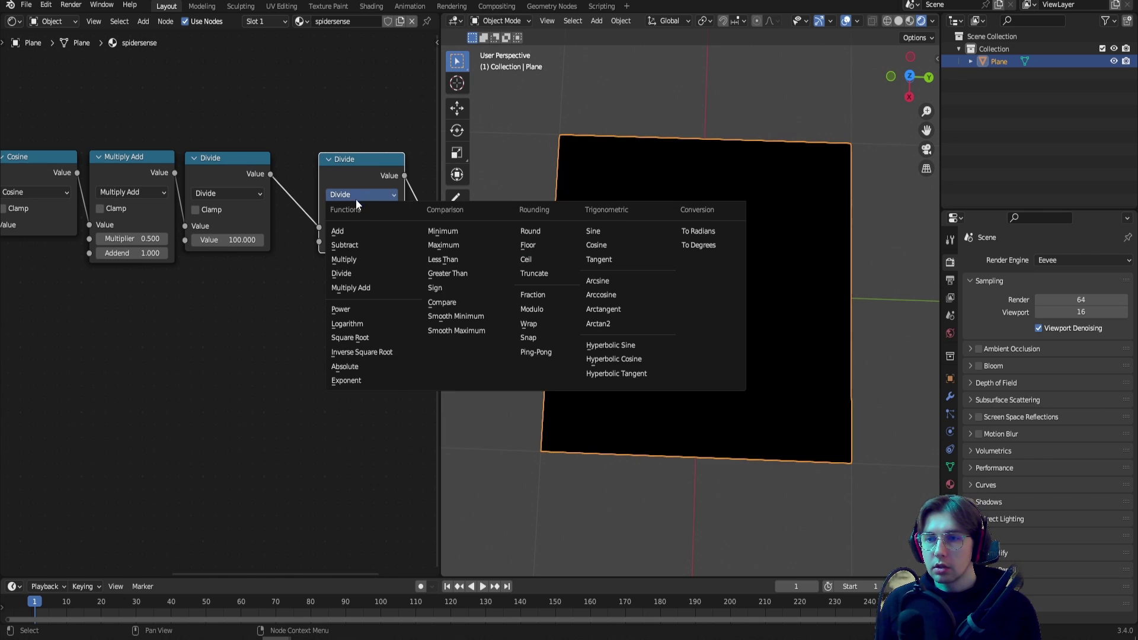
left_click(356, 231)
Move the Gradient Texture node below the Divide node and connect its Color output to the Add node's second value.
scroll(116, 298, "down", 2)
left_click_drag(89, 289, 344, 253)
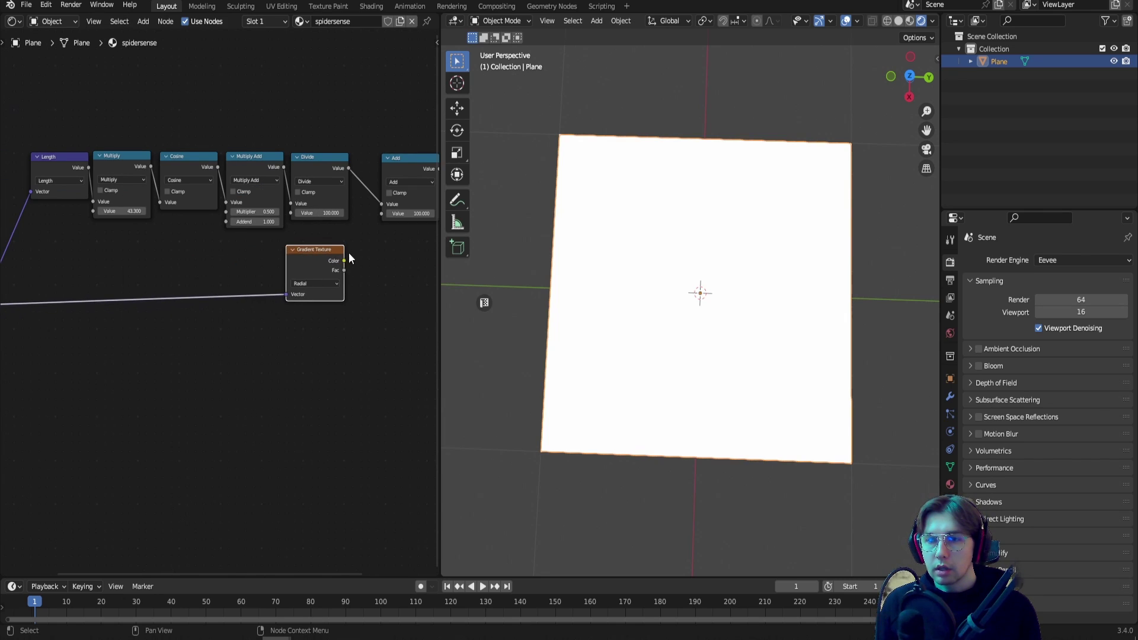
middle_click_drag(373, 266, 141, 305)
scroll(140, 305, "up", 4)
left_click_drag(97, 295, 148, 231)
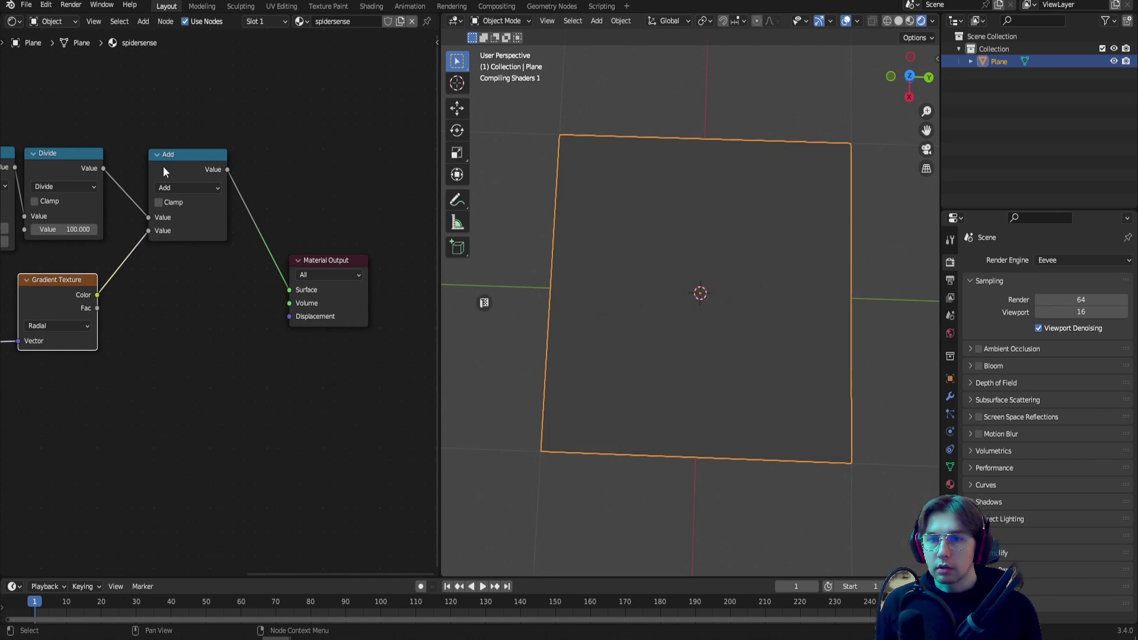
left_click_drag(176, 162, 157, 163)
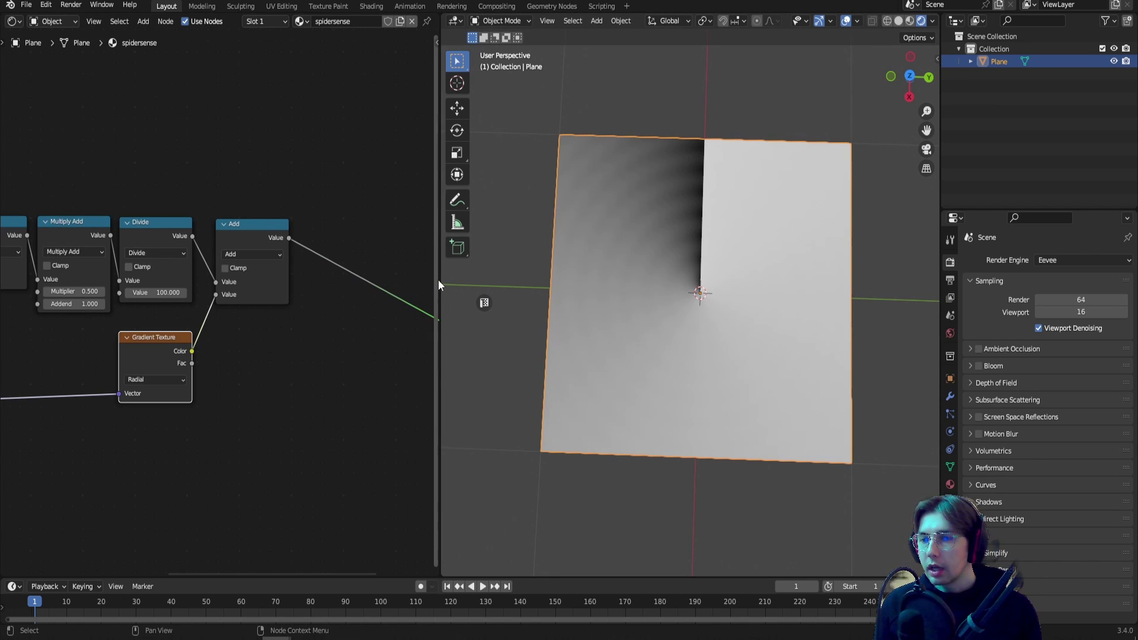
Widen the node editor by shifting its border with the 3D viewport.
left_click_drag(439, 280, 586, 279)
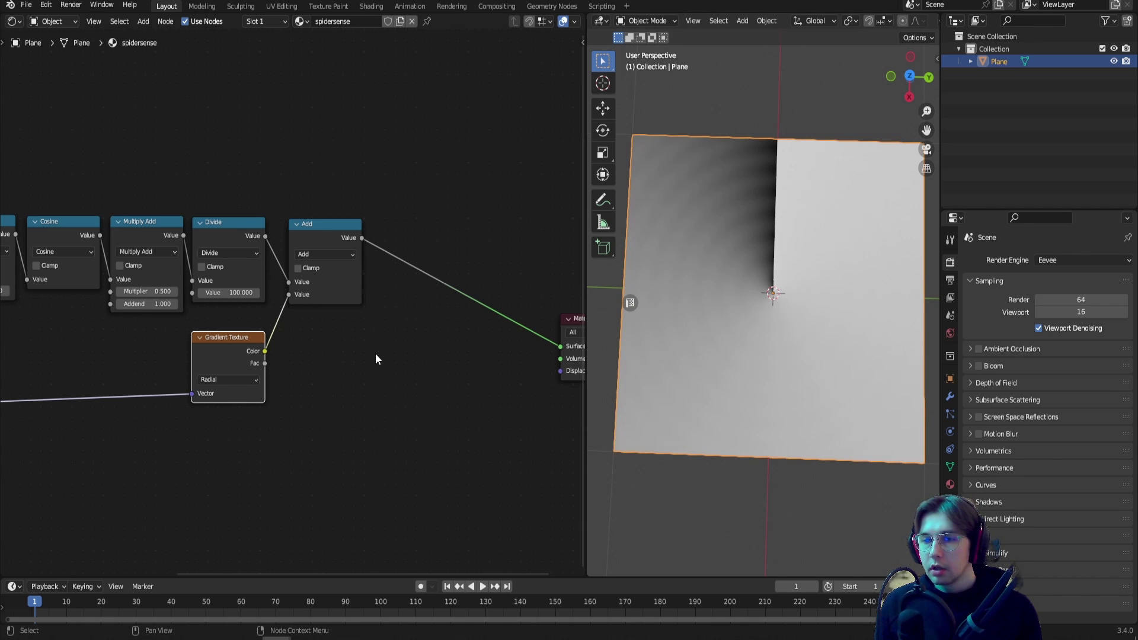
middle_click_drag(372, 346, 399, 353)
scroll(396, 353, "down", 2)
middle_click_drag(227, 145, 248, 165)
left_click(293, 254)
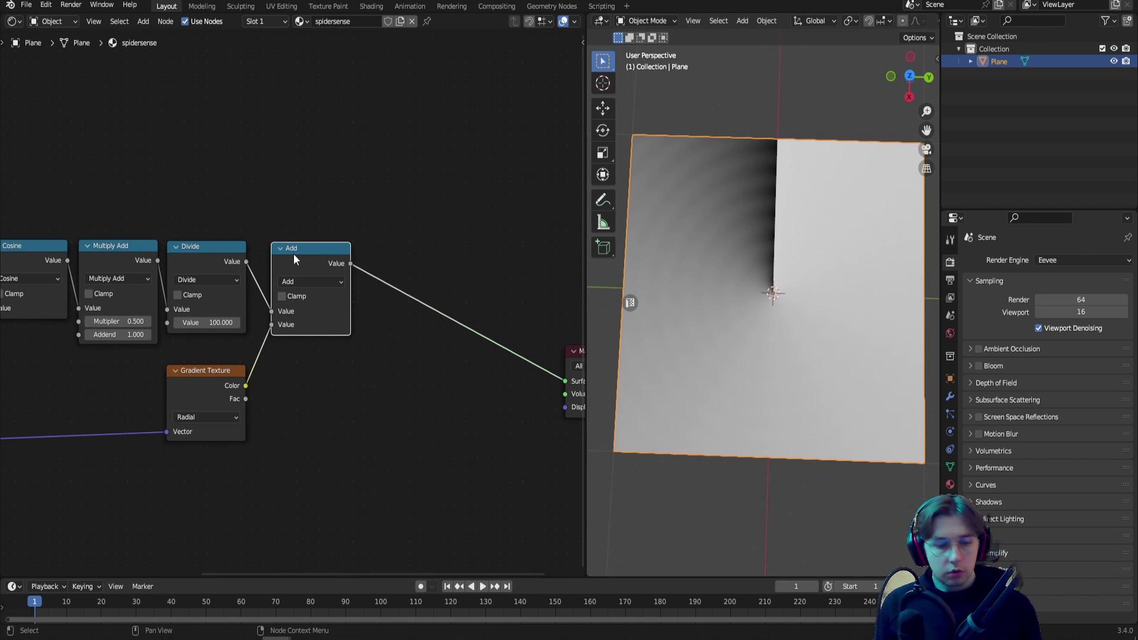
key("shift+d")
left_click(388, 244)
middle_click_drag(452, 197, 328, 202)
scroll(291, 300, "up", 1)
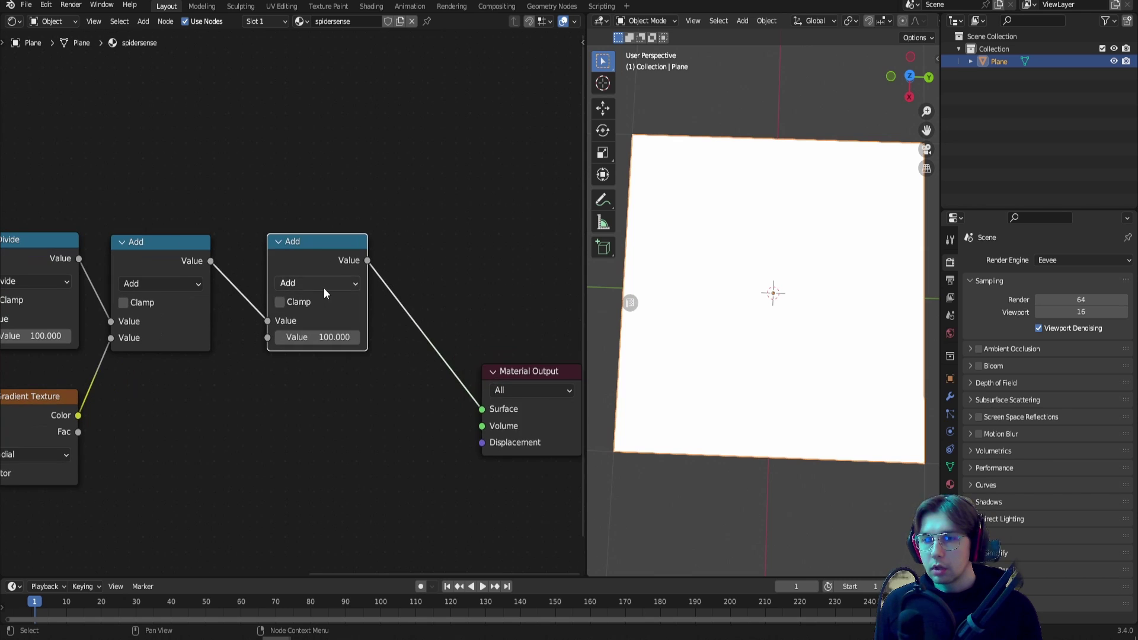
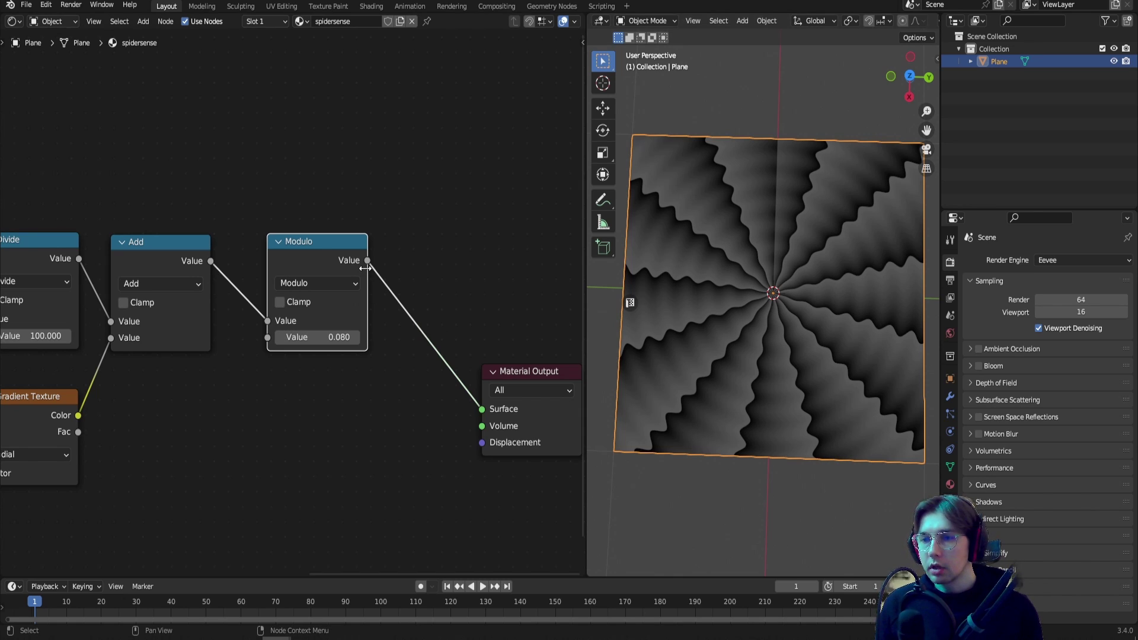
middle_click_drag(317, 243, 326, 242)
key("x")
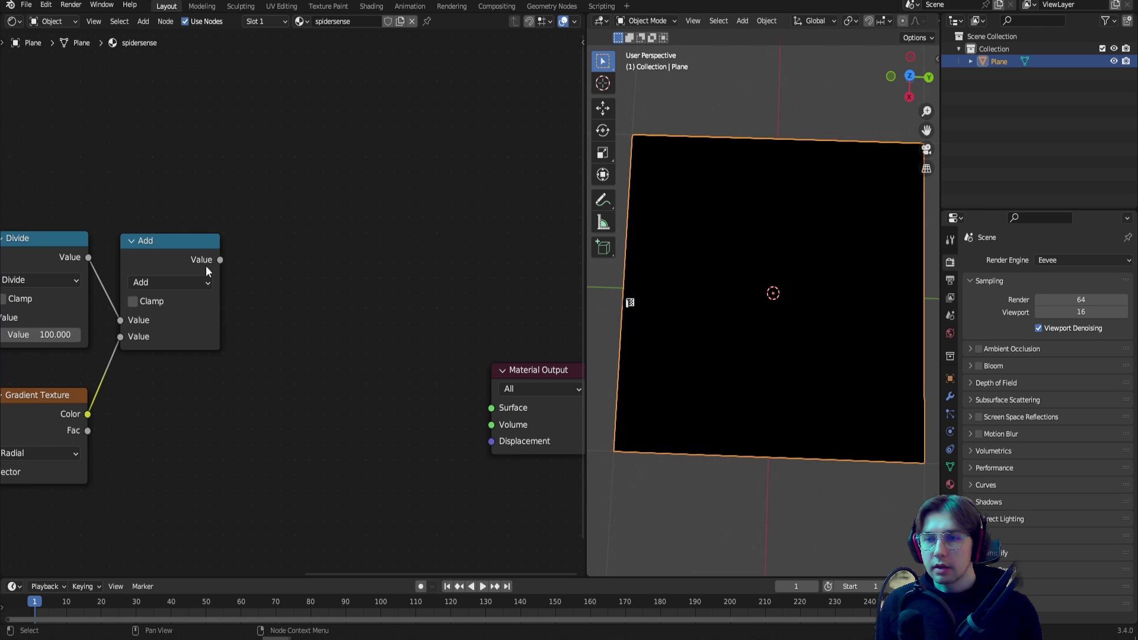
left_click(153, 251, "ctrl+shift")
Add a Value node in the empty area above the Divide node.
left_click(300, 210)
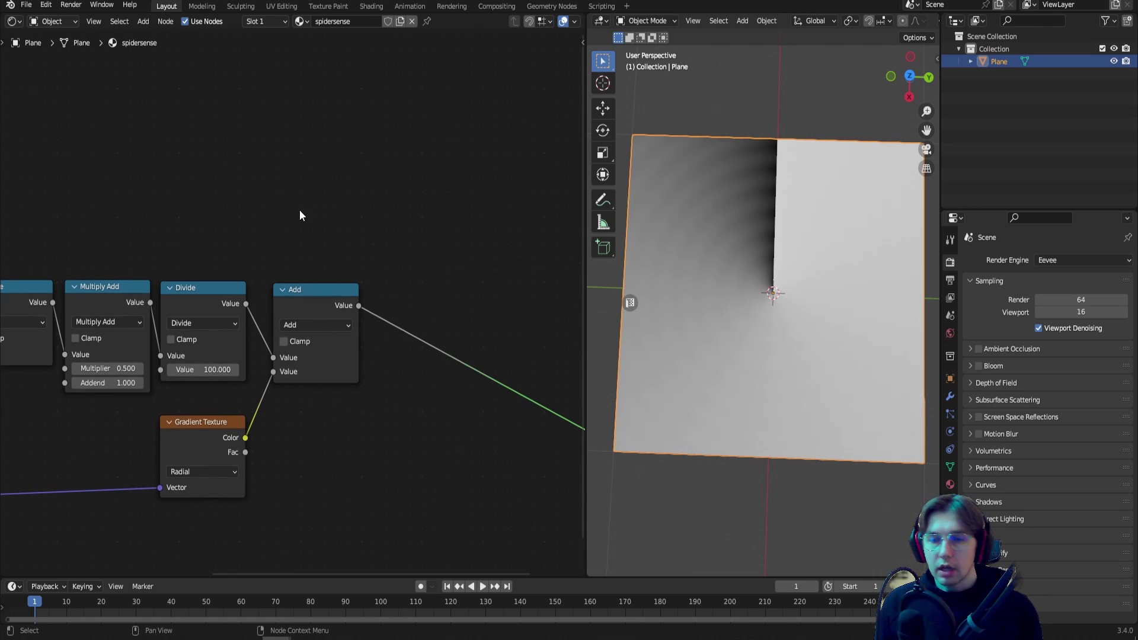
key("F3")
type("value")
key("Return")
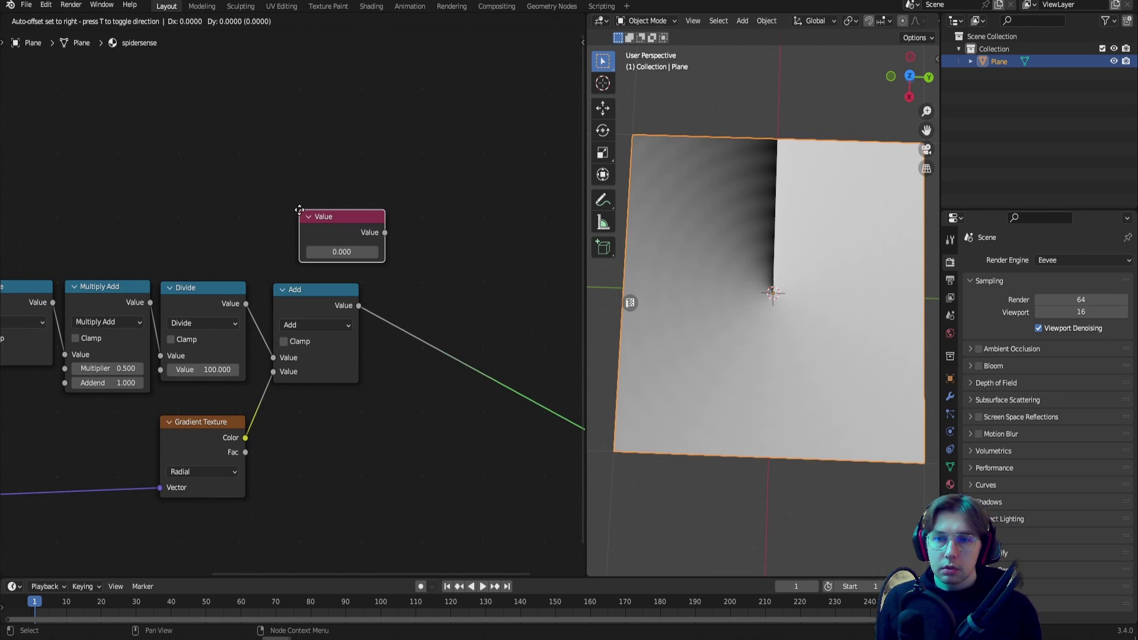
left_click(204, 192)
Duplicate the Add node, place the copy unlinked beside the Value node and change its operation to Multiply.
left_click(321, 287)
key("shift+d")
left_click(370, 153)
left_click(371, 153)
left_click(365, 194)
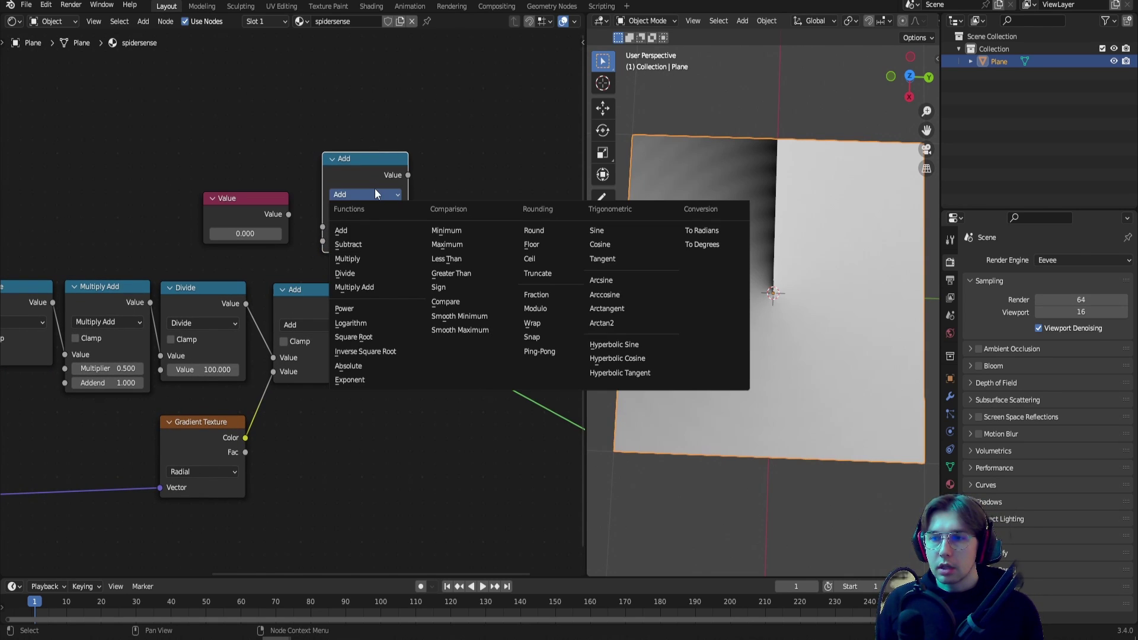
left_click(365, 248)
Duplicate the new Multiply node beside itself and change the copy's operation to Divide.
middle_click_drag(394, 197, 355, 203)
key("shift+d")
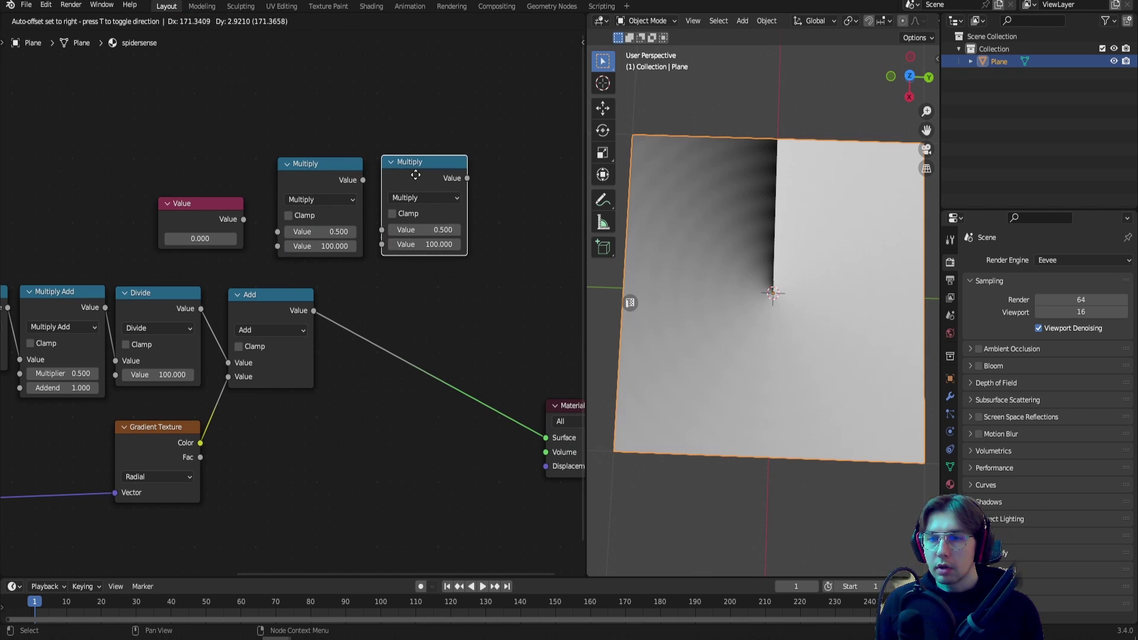
left_click(413, 175)
left_click(429, 196)
left_click(404, 276)
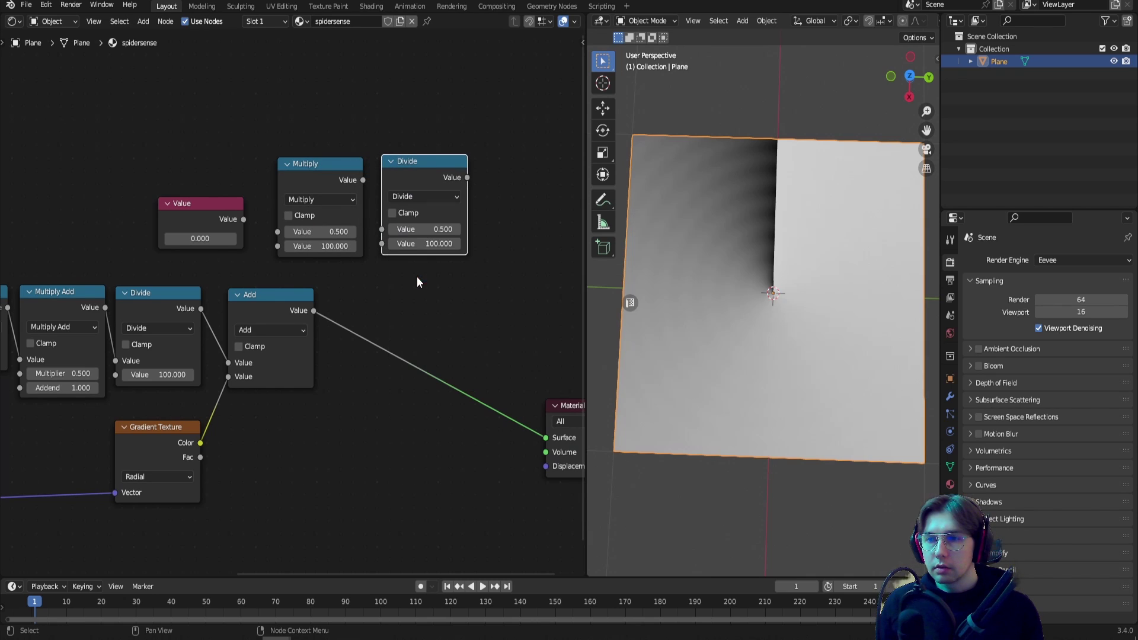
Set the Value node to 10 and connect it to the new Multiply node's first value.
left_click(201, 224)
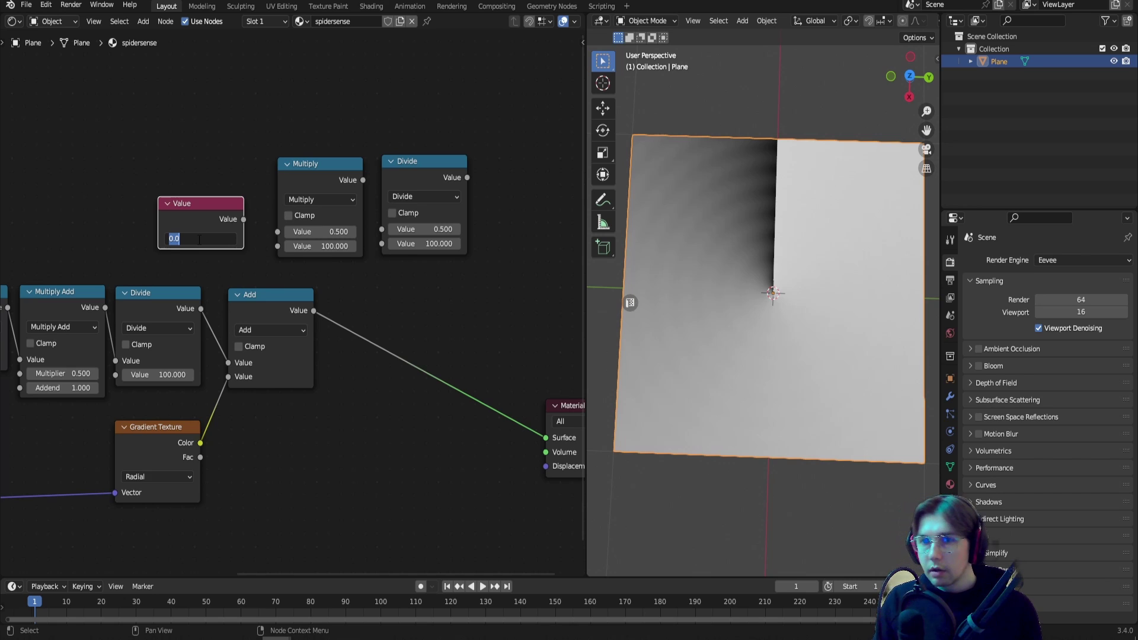
type("10")
key("Return")
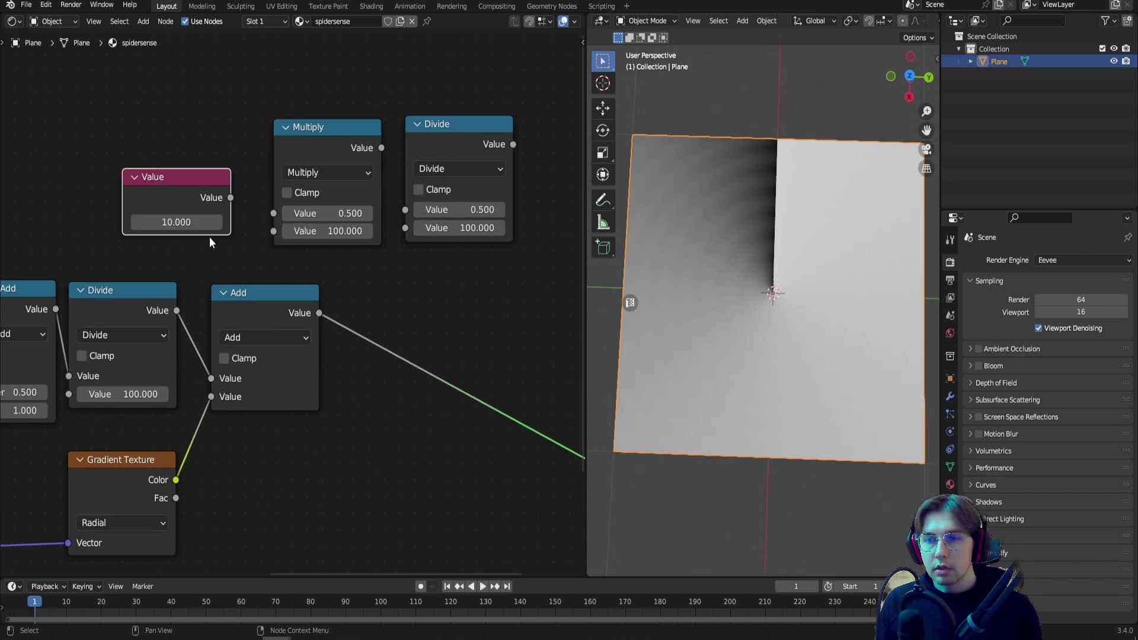
scroll(202, 234, "up", 1)
left_click_drag(217, 228, 278, 244)
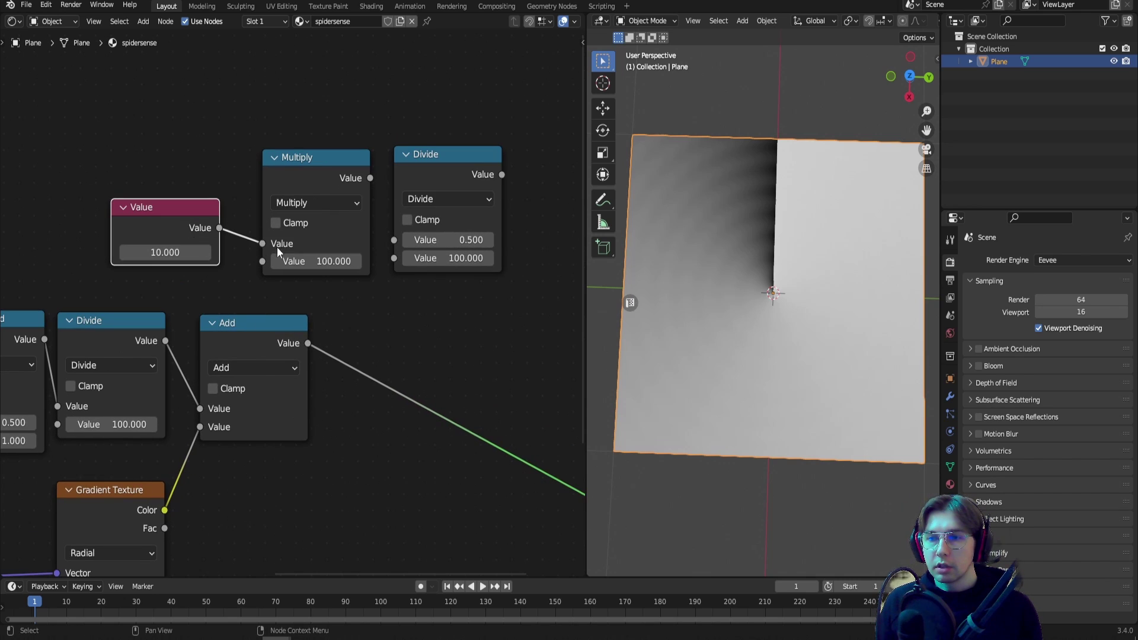
Set the second value of the Multiply node fed by the Value node to 2.
left_click(311, 259)
type("2")
key("Return")
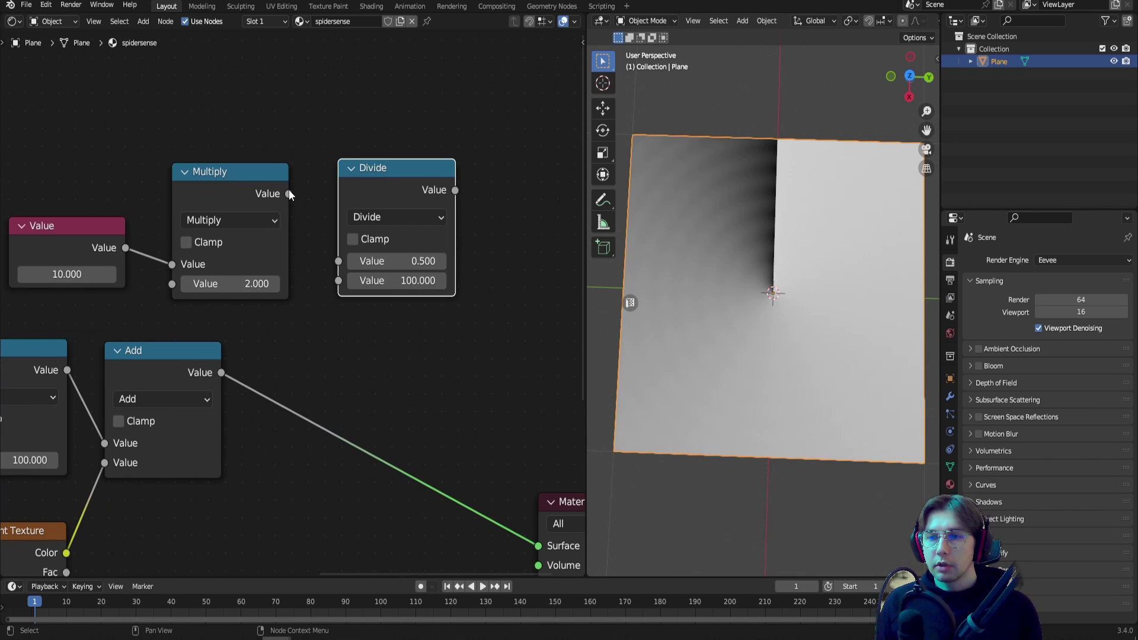
Connect the Multiply result to the second value of the new Divide node and set its first value to 1.
left_click_drag(289, 194, 338, 281)
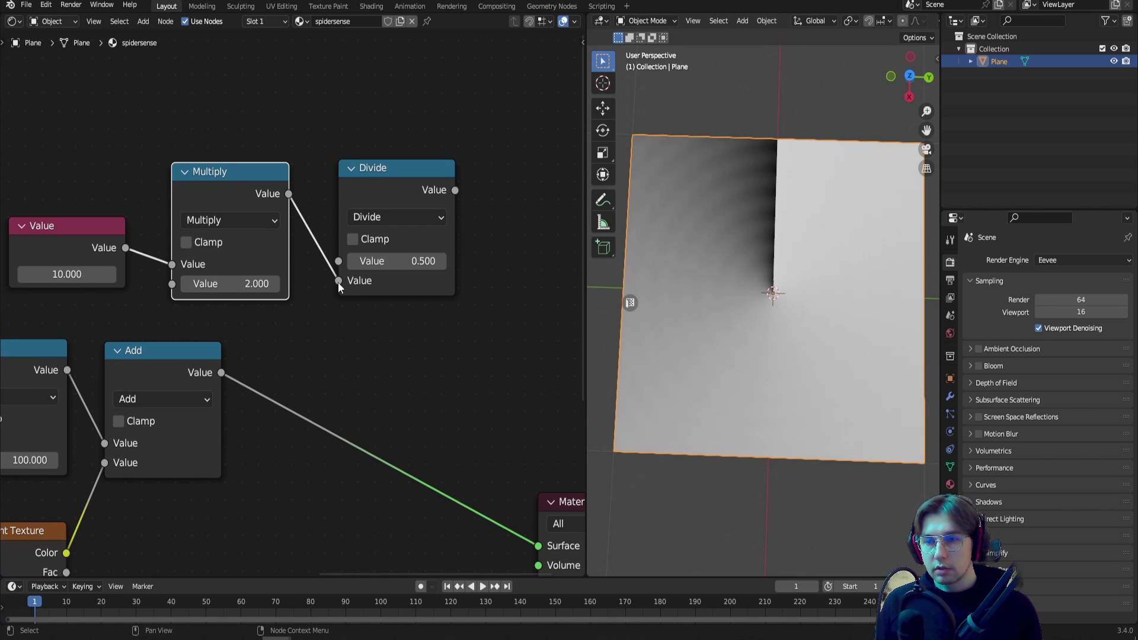
left_click(405, 261)
type("1")
key("Return")
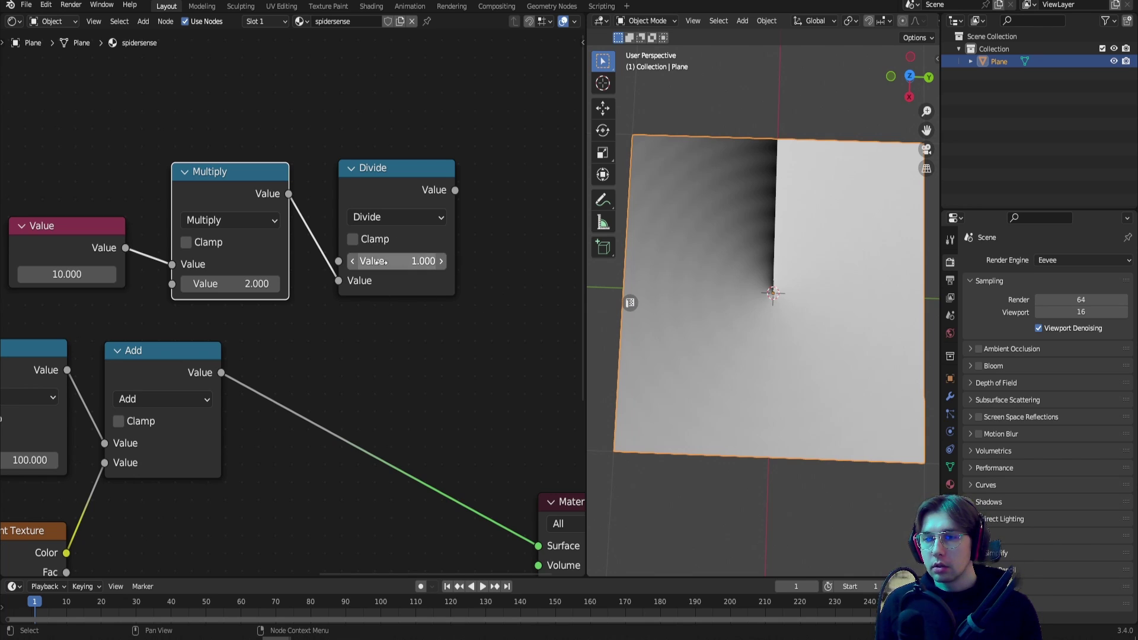
scroll(354, 289, "down", 1)
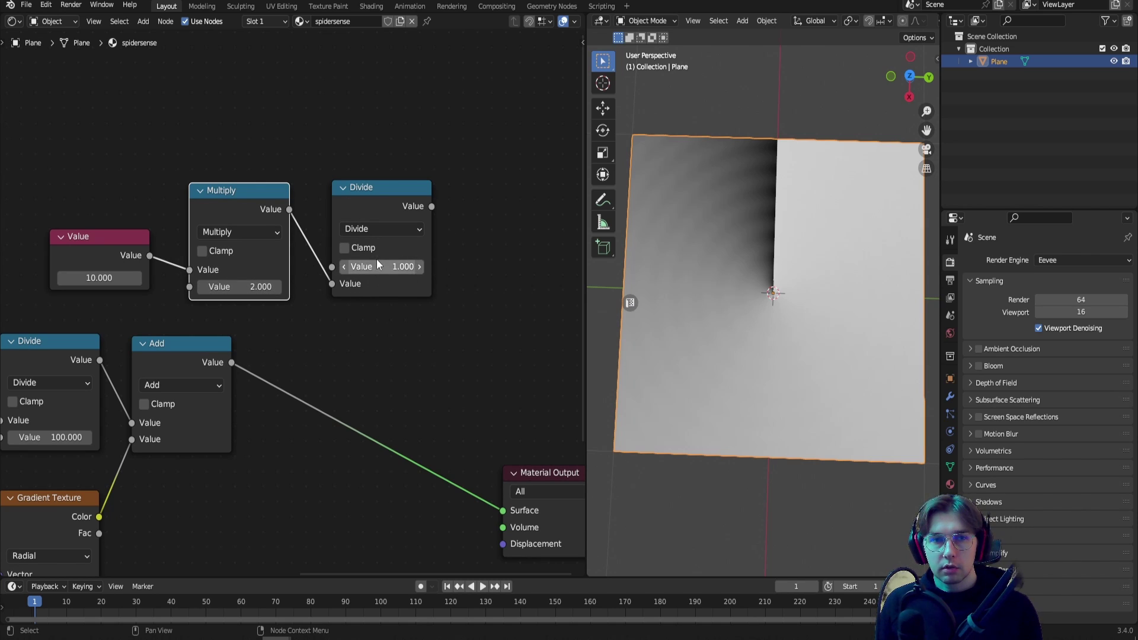
Make room before the Material Output, duplicate the Divide node beside itself and change the copy's operation to Ping-Pong.
middle_click_drag(400, 296, 307, 289)
scroll(307, 290, "down", 2)
left_click_drag(418, 444, 477, 433)
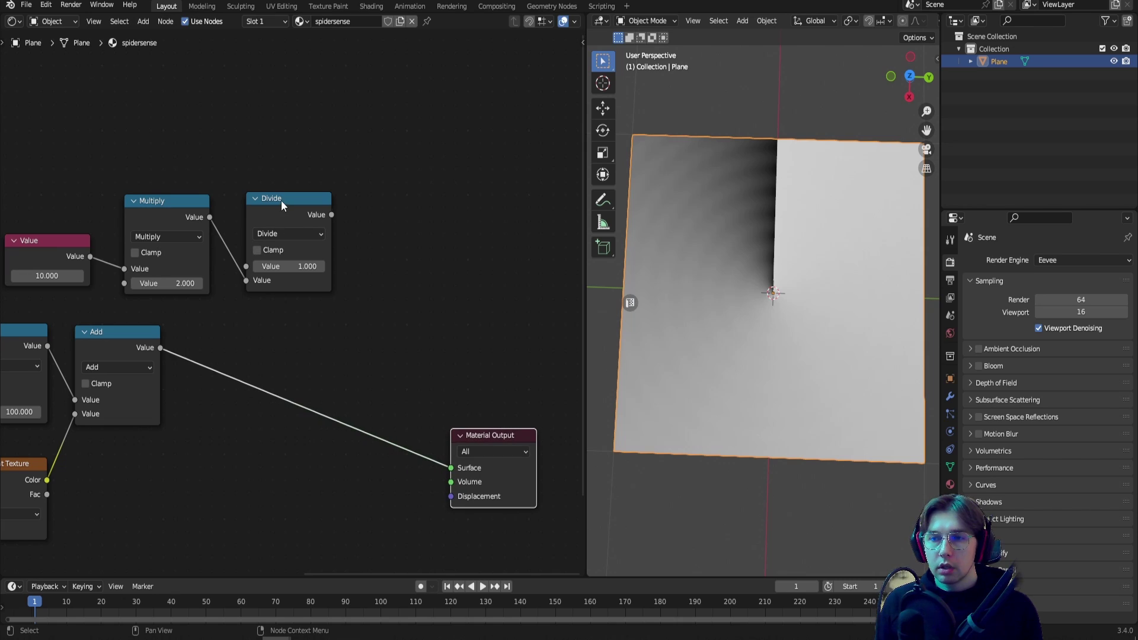
left_click(281, 200)
key("shift+d")
left_click(411, 218)
left_click(418, 244)
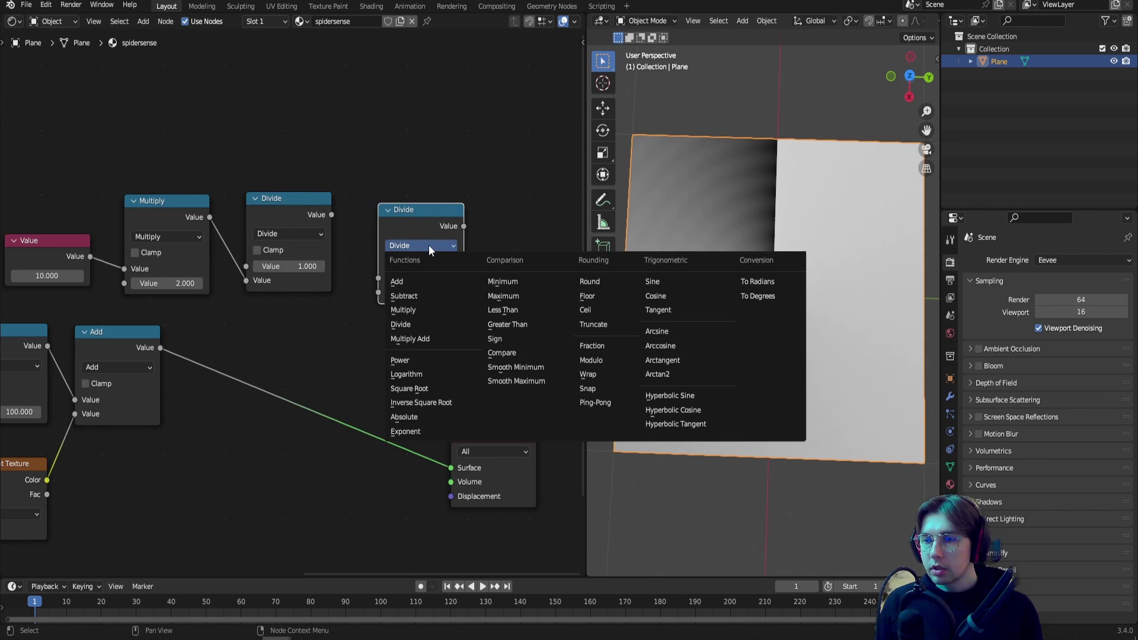
left_click(595, 402)
scroll(291, 261, "up", 2)
Feed the Ping-Pong node the Divide result as scale and the Add result as value, and connect it to the material's surface.
left_click(273, 197)
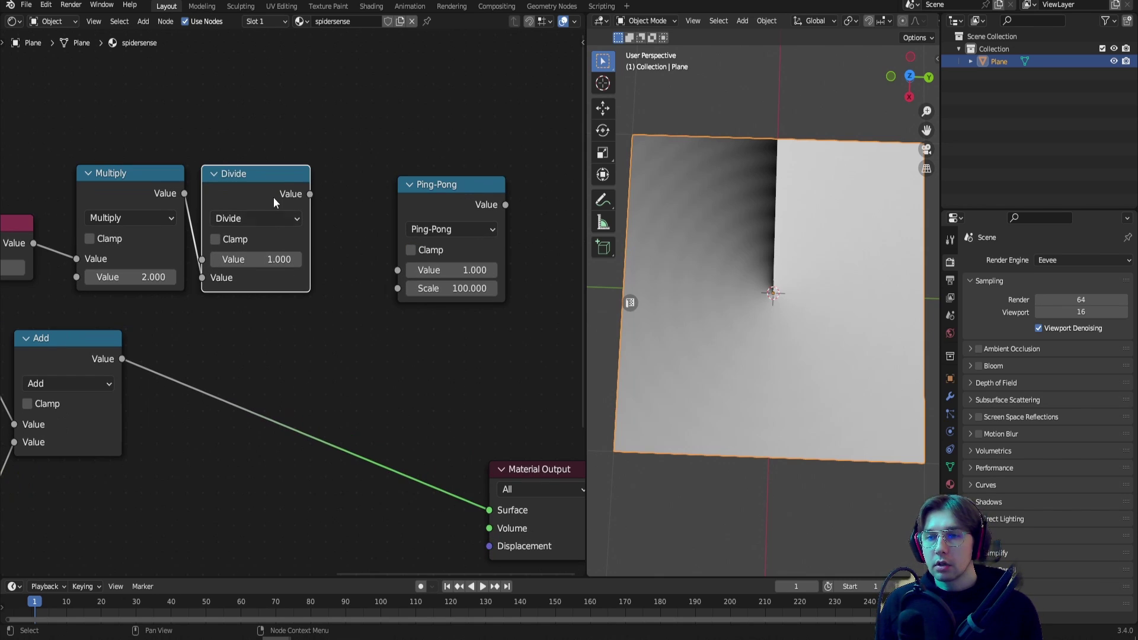
left_click_drag(310, 194, 352, 237)
left_click_drag(400, 293, 396, 287)
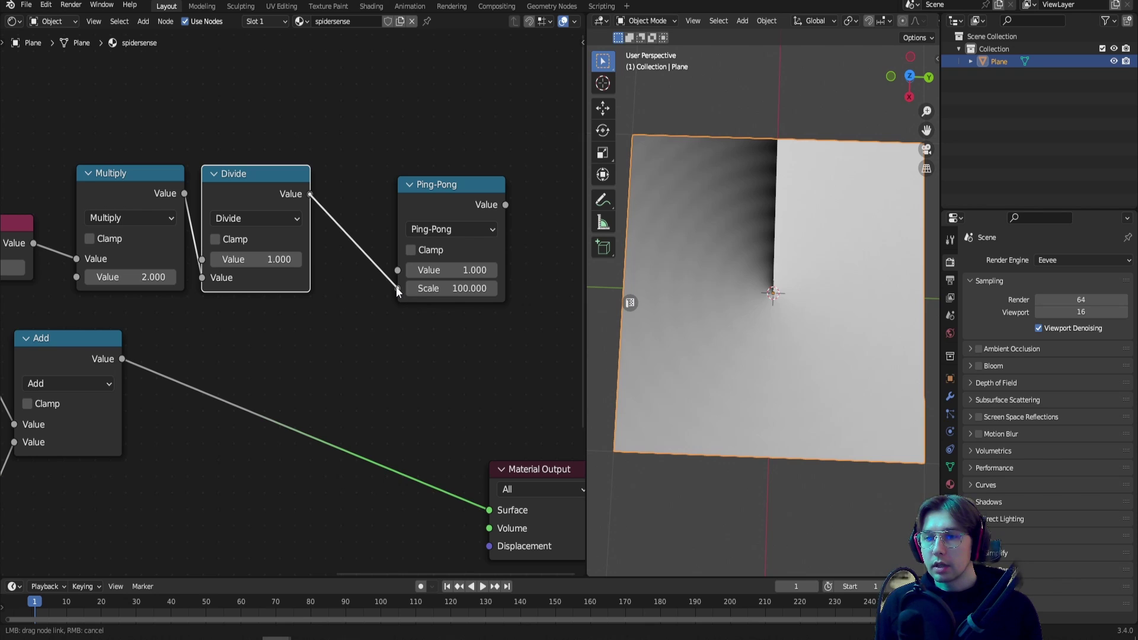
scroll(102, 339, "down", 1)
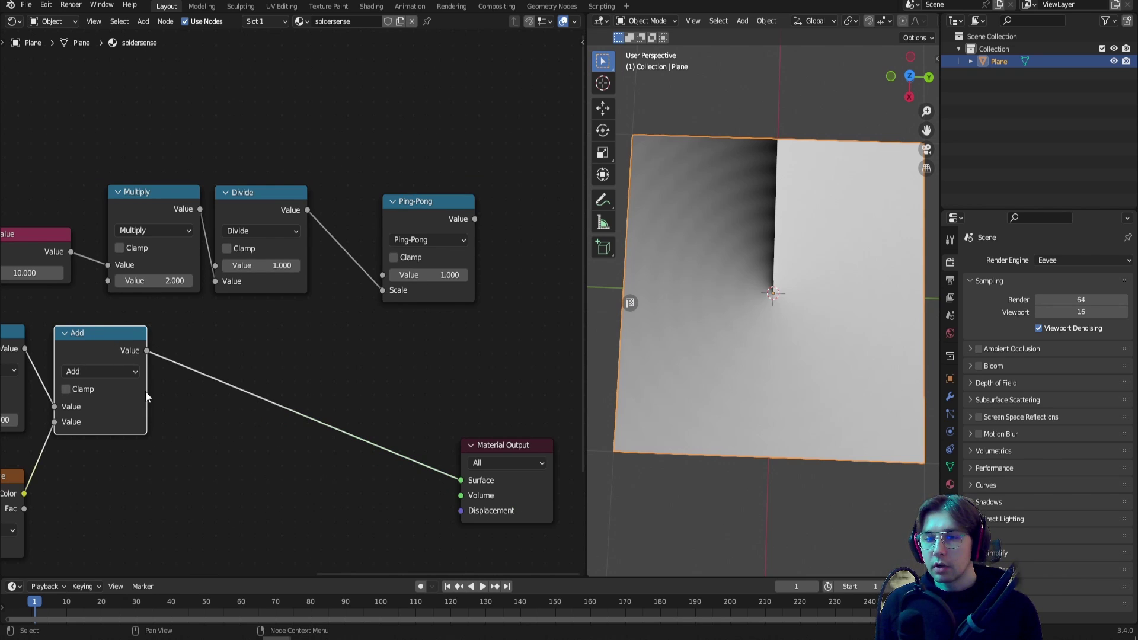
left_click_drag(146, 350, 385, 274)
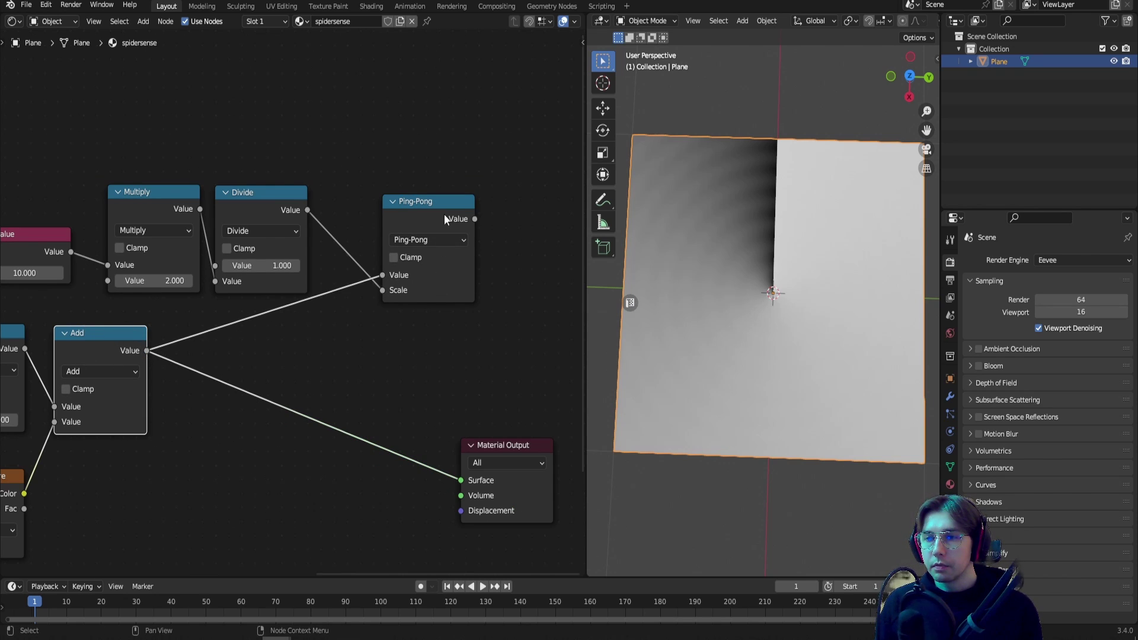
left_click(424, 203, "ctrl+shift")
left_click_drag(425, 210, 379, 208)
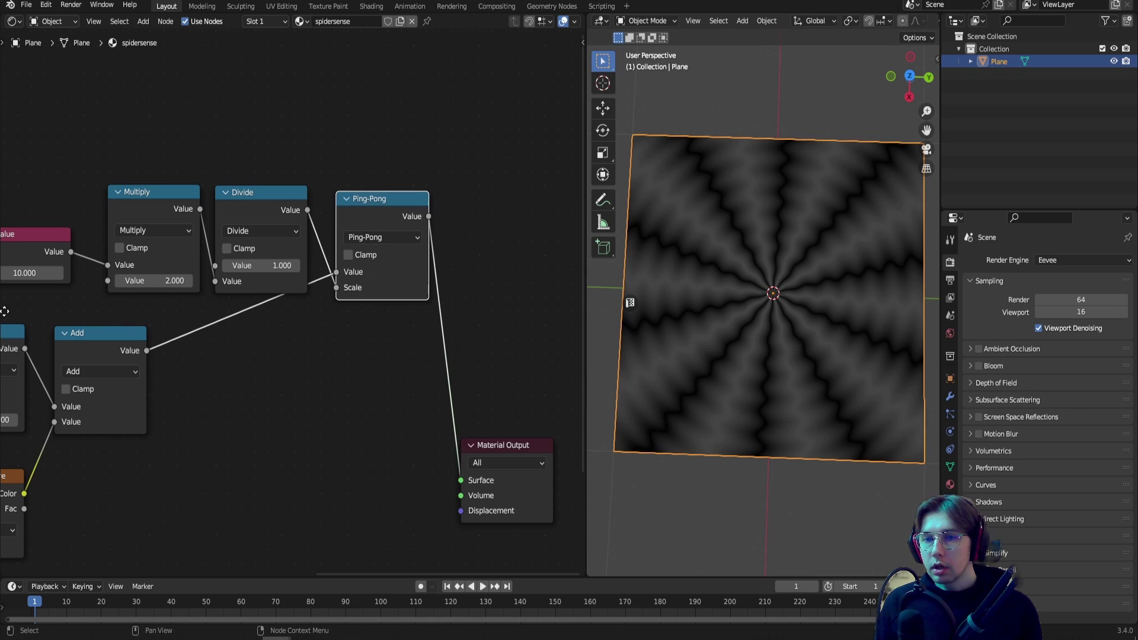
Try 15 and 5 in the Value node to vary the number of radial lines.
middle_click_drag(7, 305, 177, 299)
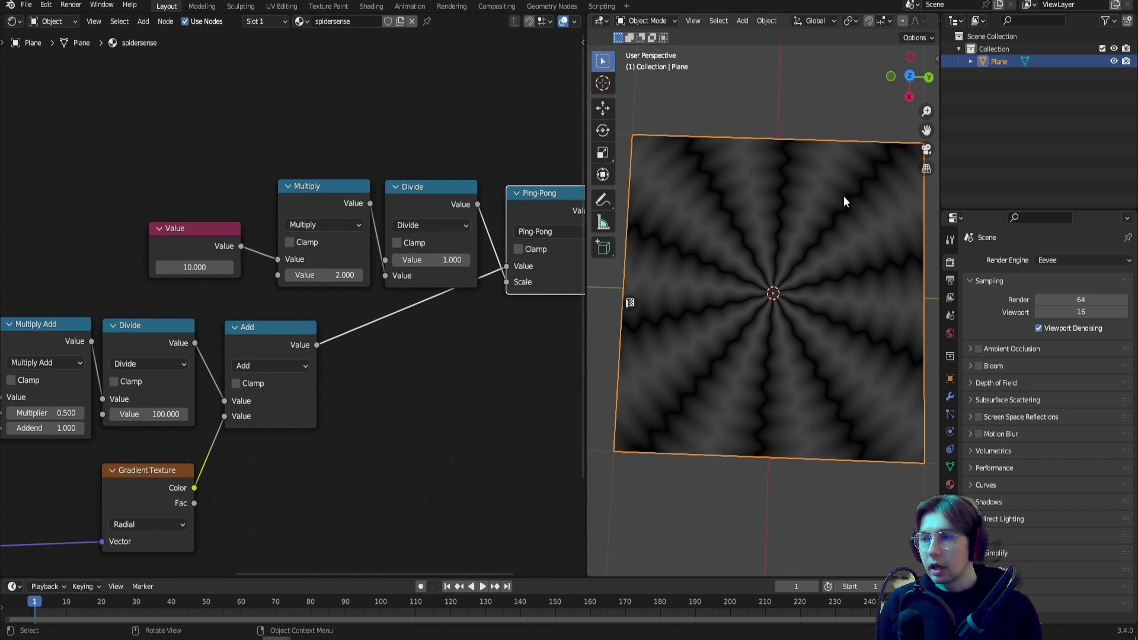
double_click(187, 268)
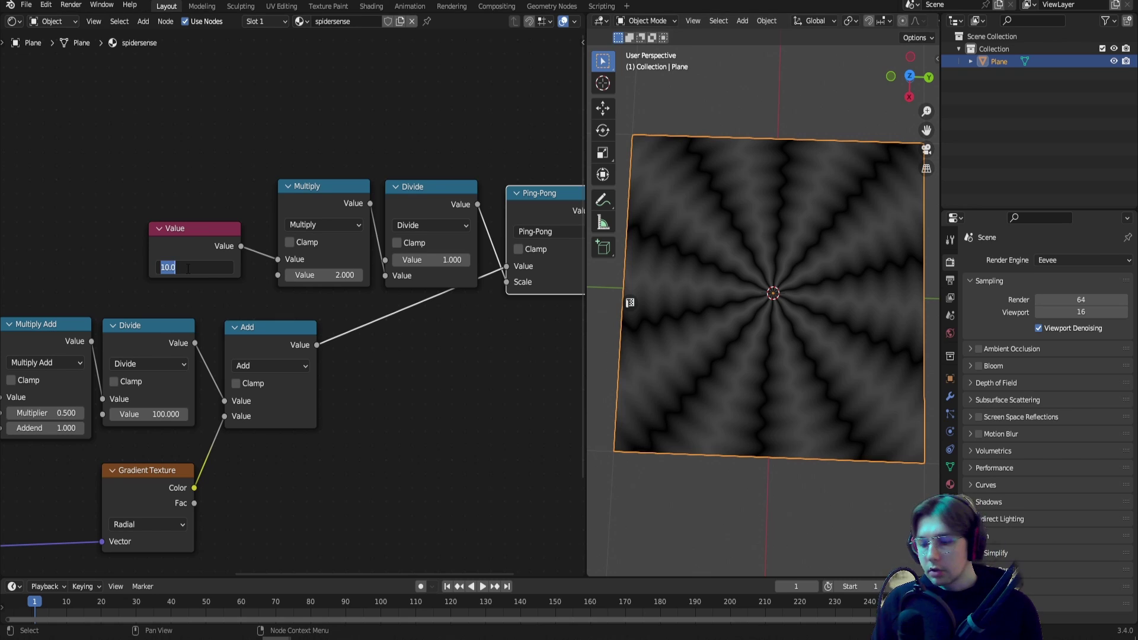
type("15")
key("Return")
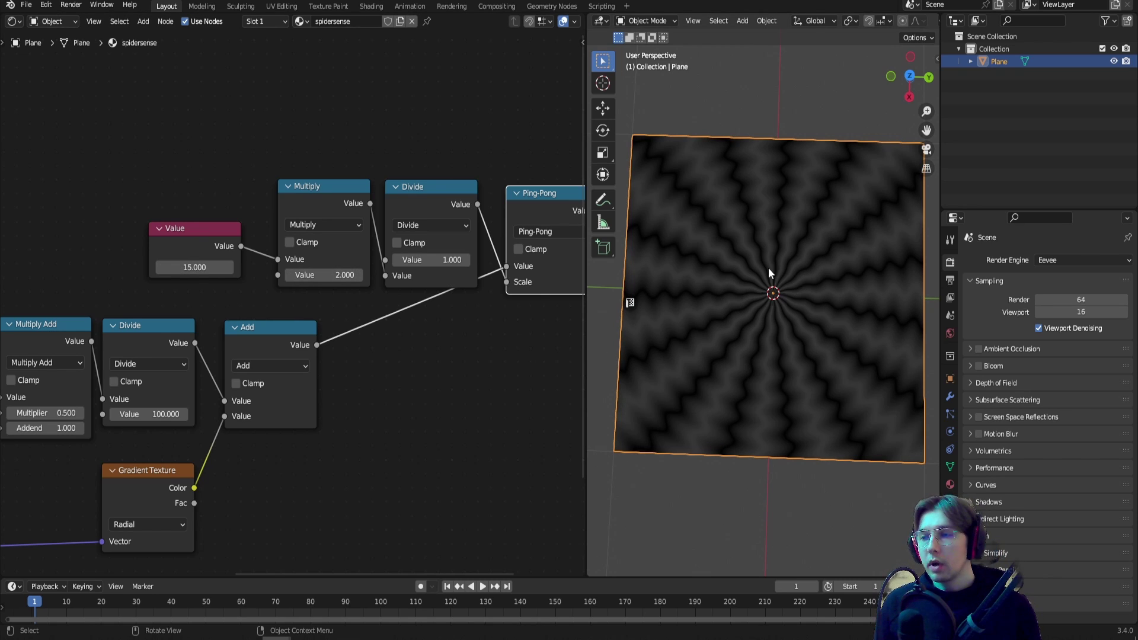
double_click(196, 264)
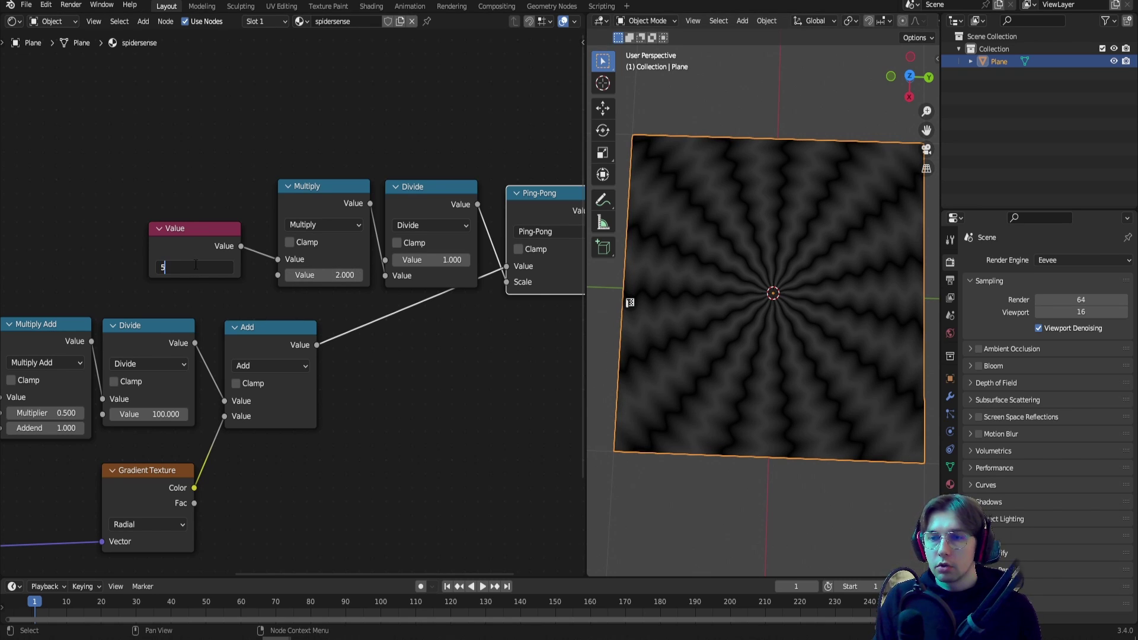
type("5")
key("Return")
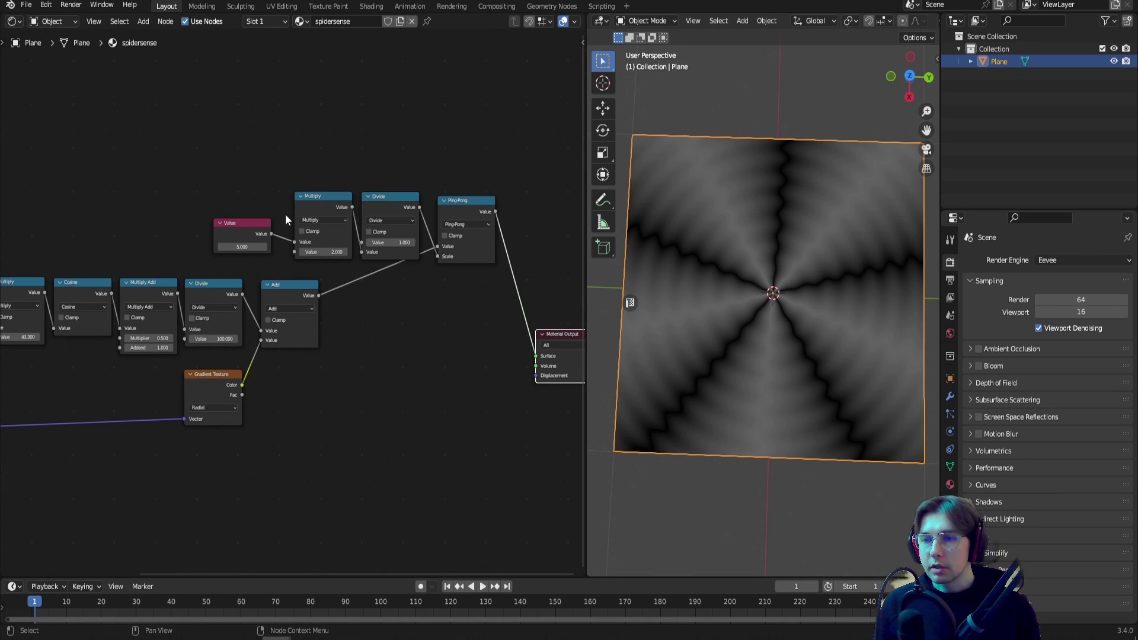
Shift the Value, Multiply, Divide and Ping-Pong nodes horizontally above the cosine chain and nudge the Gradient Texture node.
left_click_drag(170, 117, 461, 231)
key("g")
key("x")
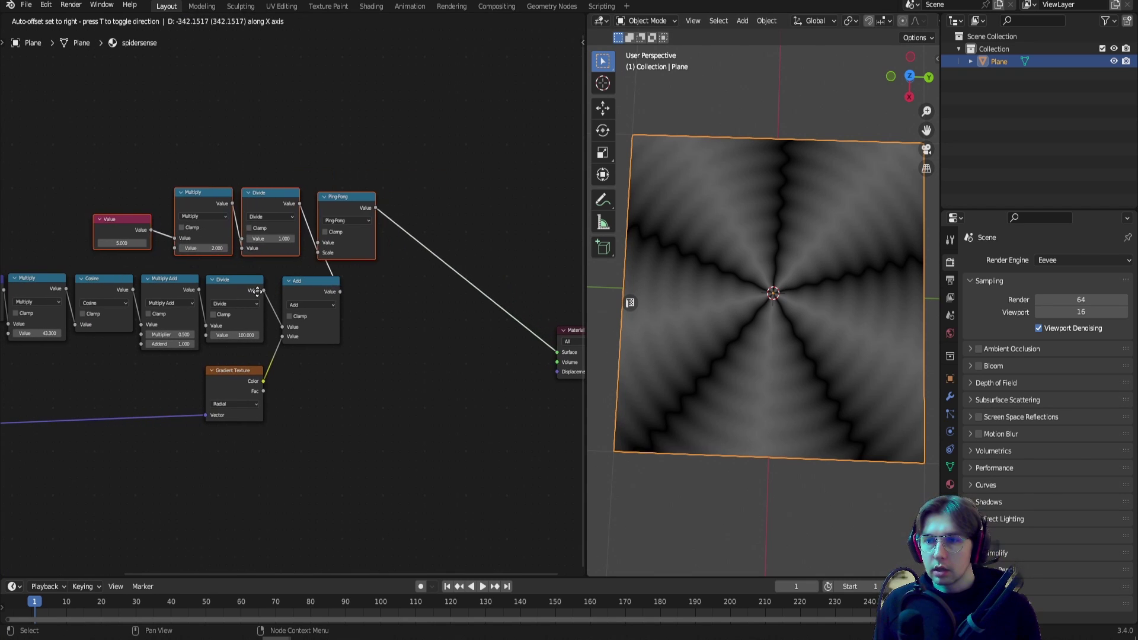
left_click(230, 297)
middle_click_drag(228, 377, 339, 316, "shift")
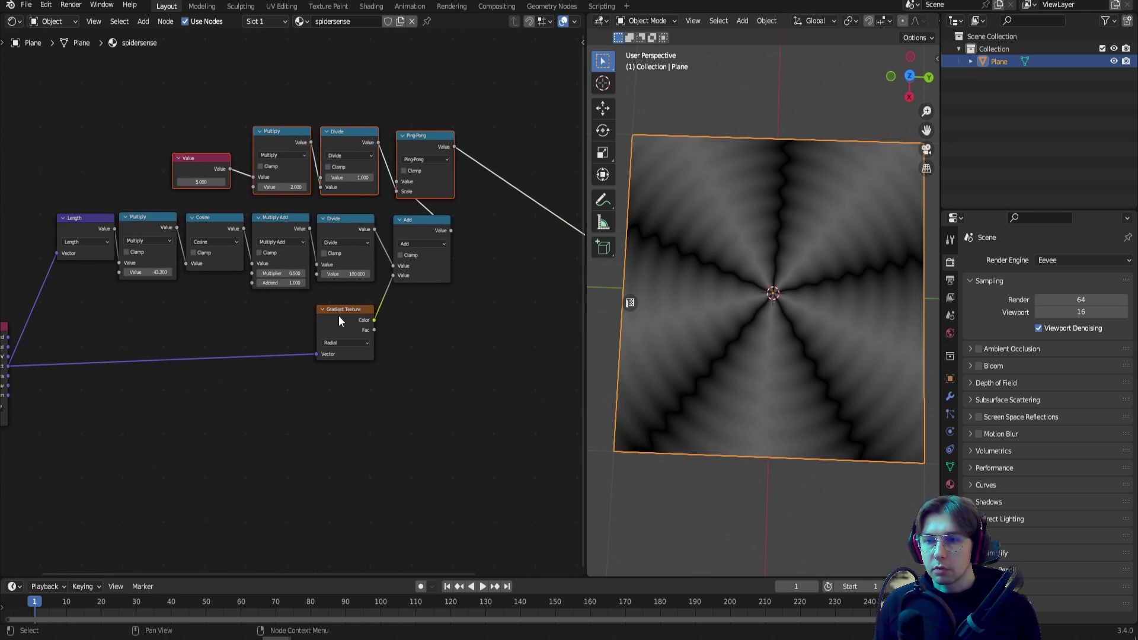
left_click_drag(339, 320, 341, 324)
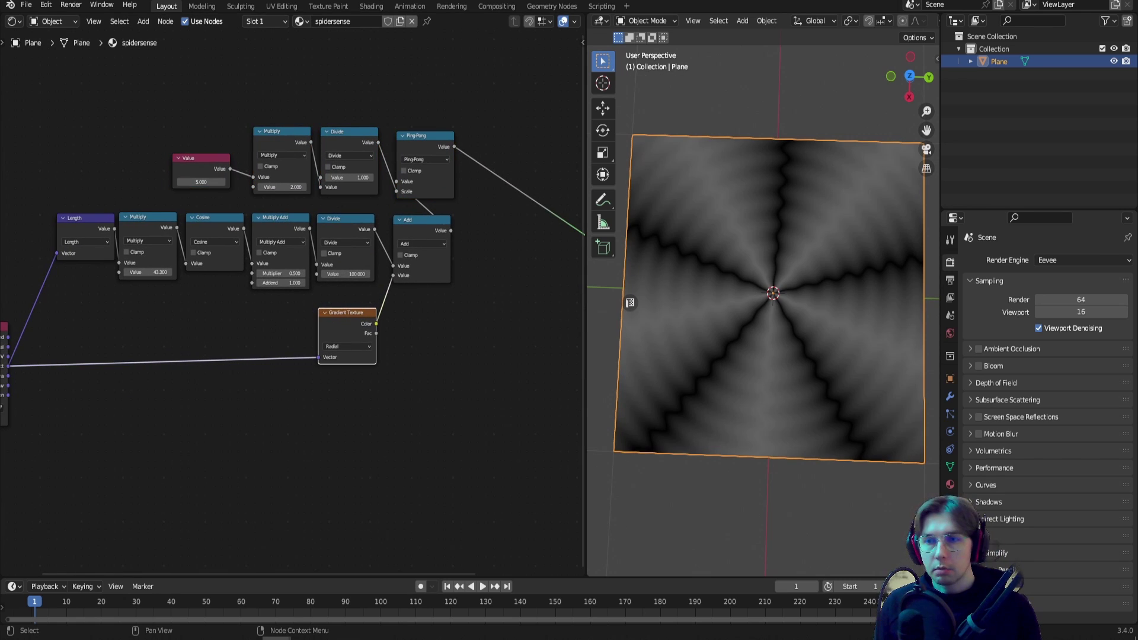
Duplicate the Ping-Pong node onto its link to the Material Output and change the copy's operation to Multiply.
left_click(102, 165)
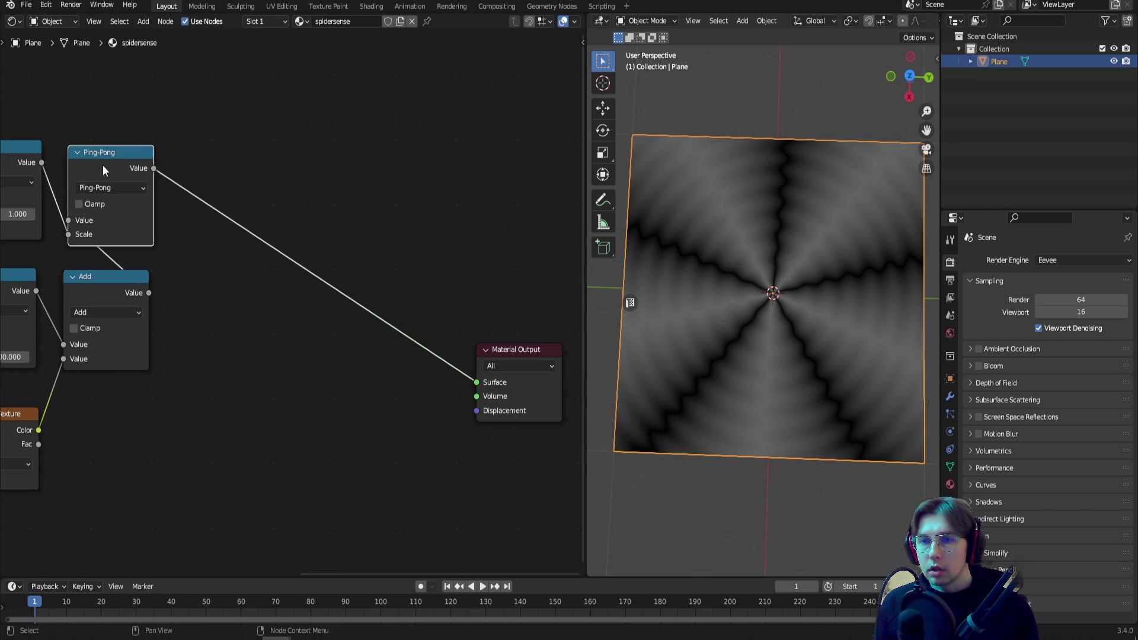
key("shift+d")
left_click(250, 209)
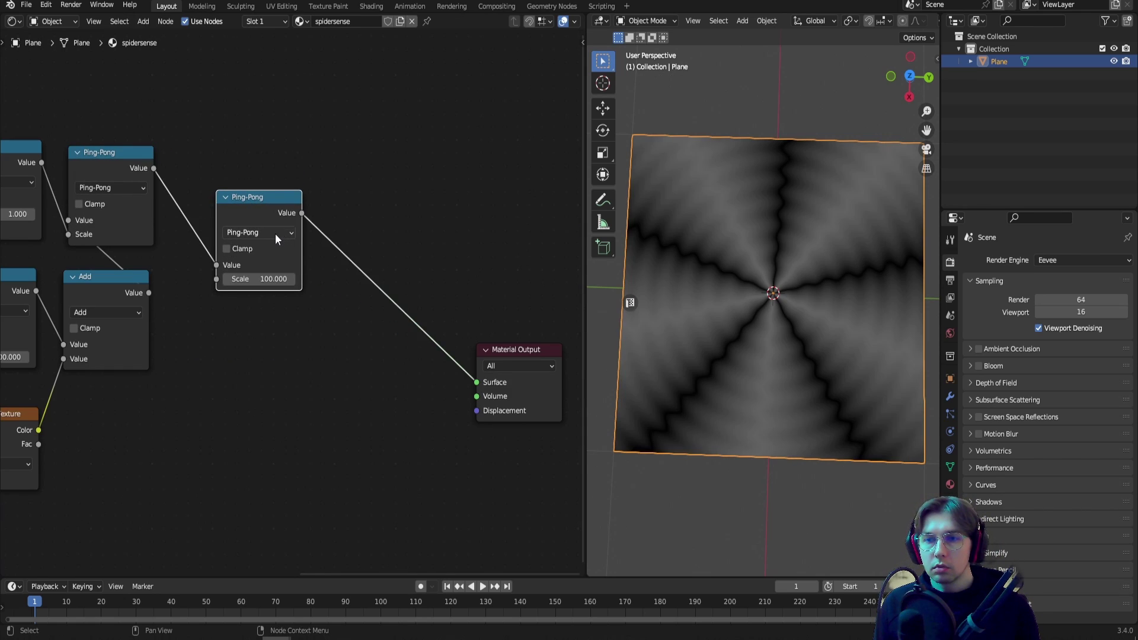
left_click(275, 233)
left_click(272, 301)
Set the second value of the Multiply node after Ping-Pong to 10 and enable Clamp on it.
left_click(264, 280)
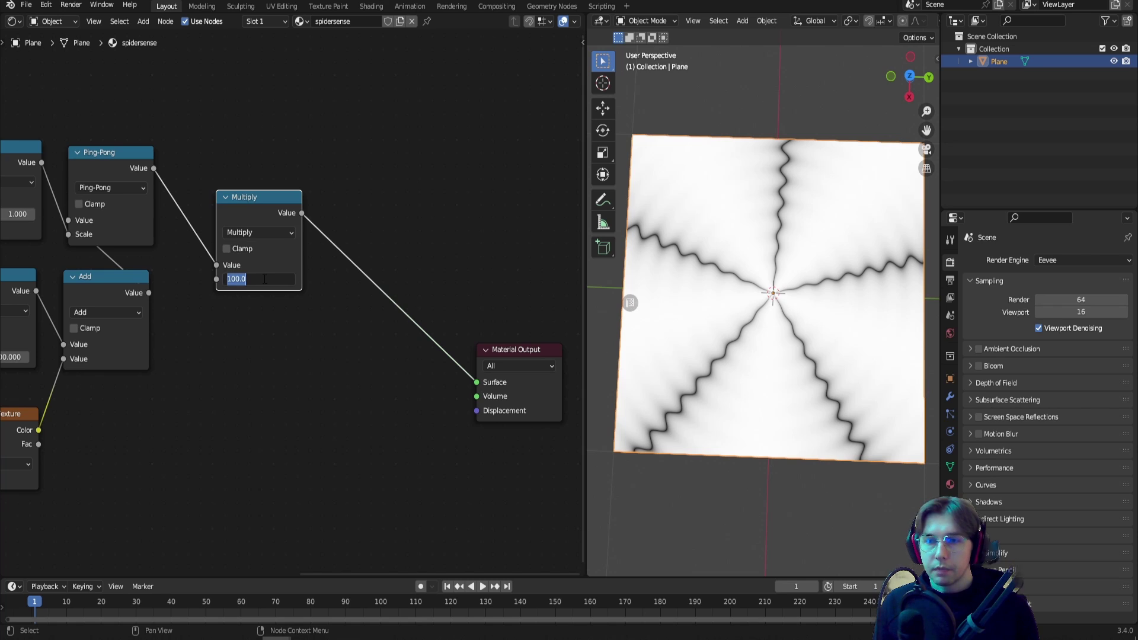
type("10")
key("Return")
left_click_drag(266, 214, 292, 231)
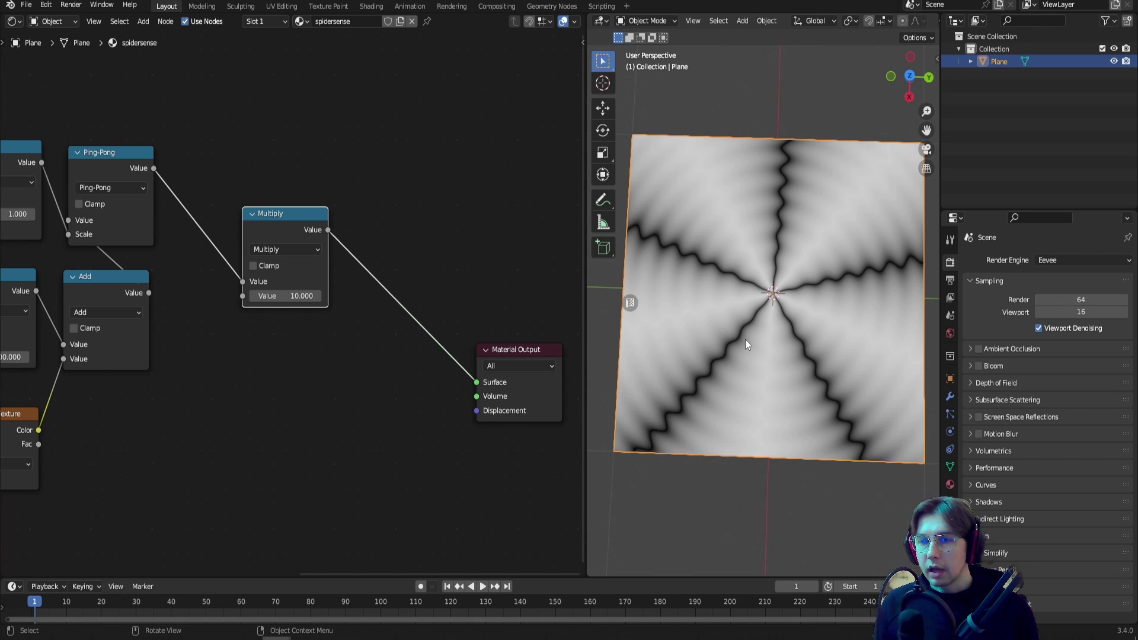
left_click(254, 266)
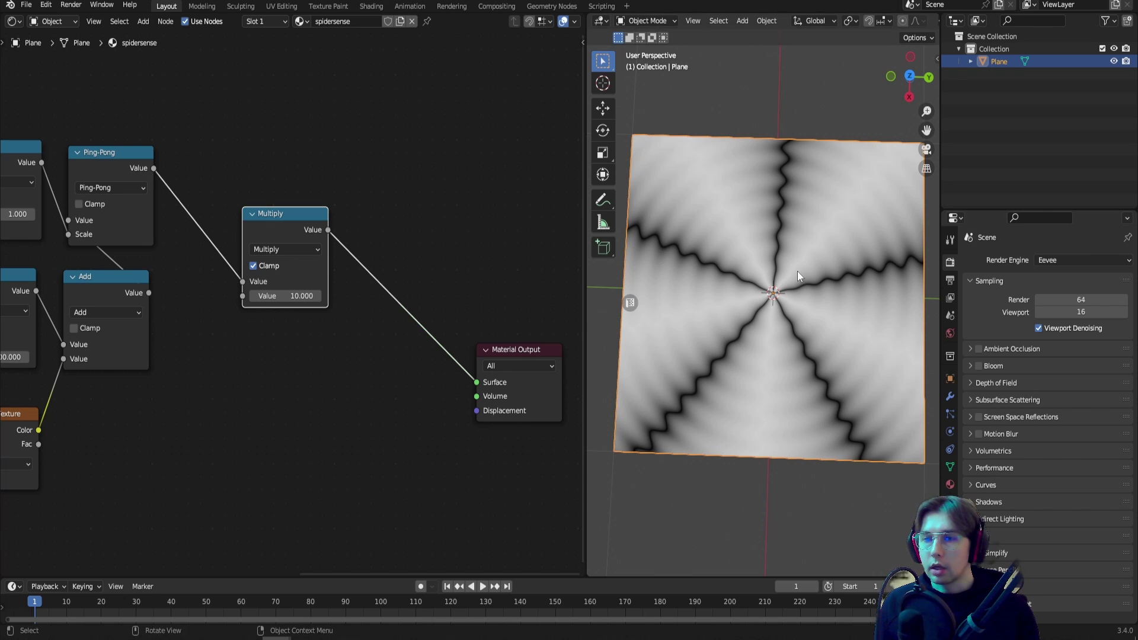
Duplicate the clamped Multiply node onto its link to the Material Output and change the copy's operation to Compare.
left_click_drag(293, 234, 259, 219)
key("shift+d")
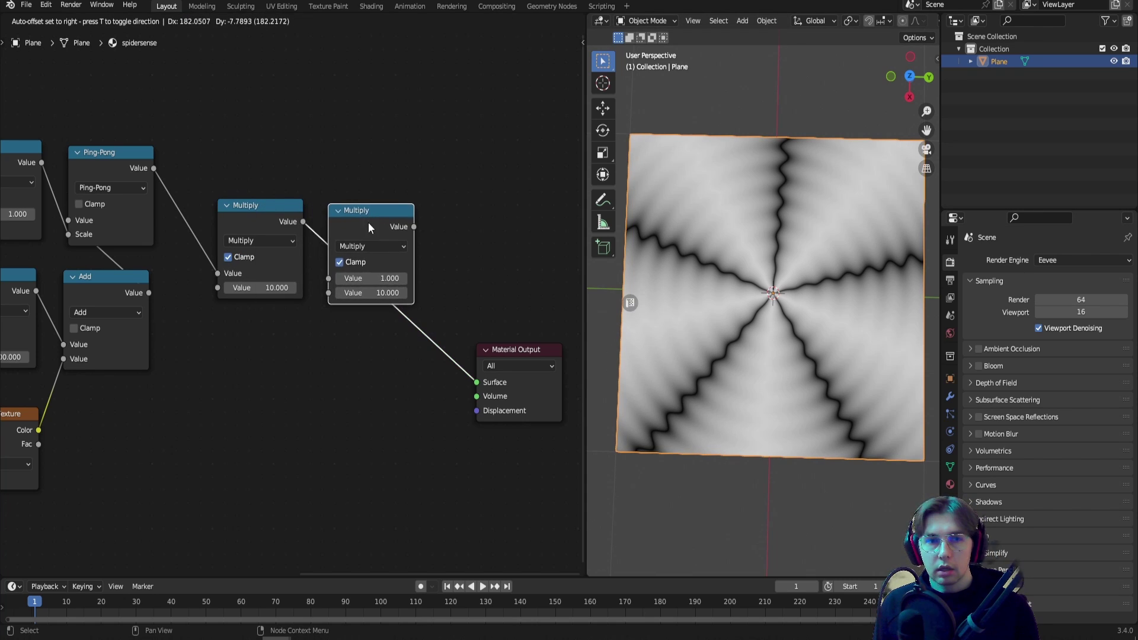
left_click(412, 251)
left_click(412, 251)
left_click(499, 356)
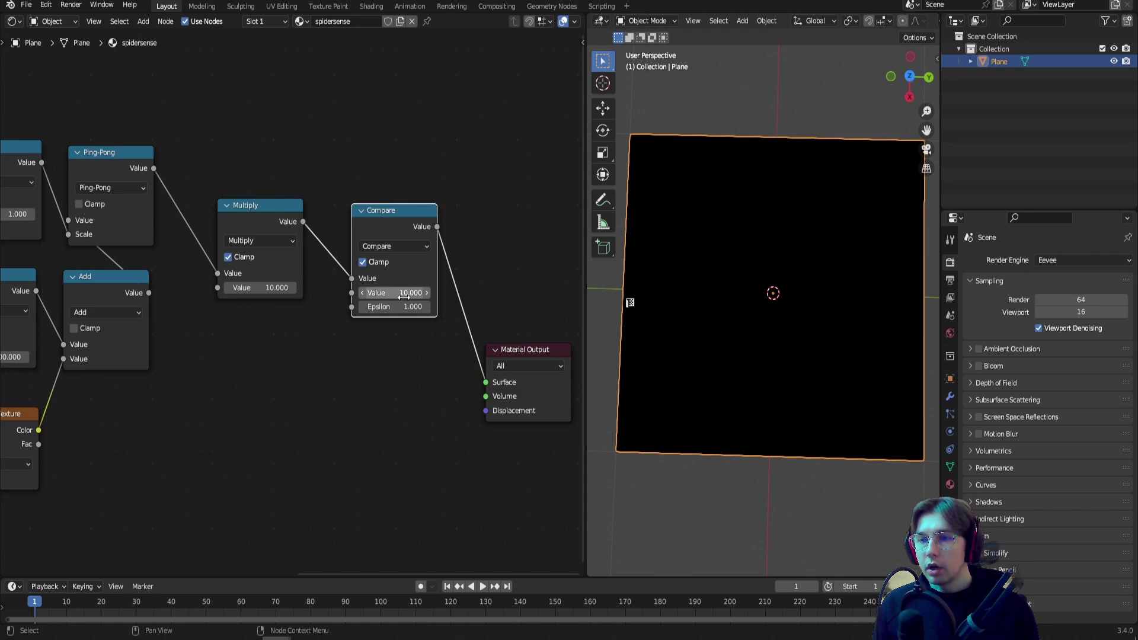
Set the Compare node's second value to 1 and its epsilon to 0.140.
left_click(395, 293)
type("1")
key("Return")
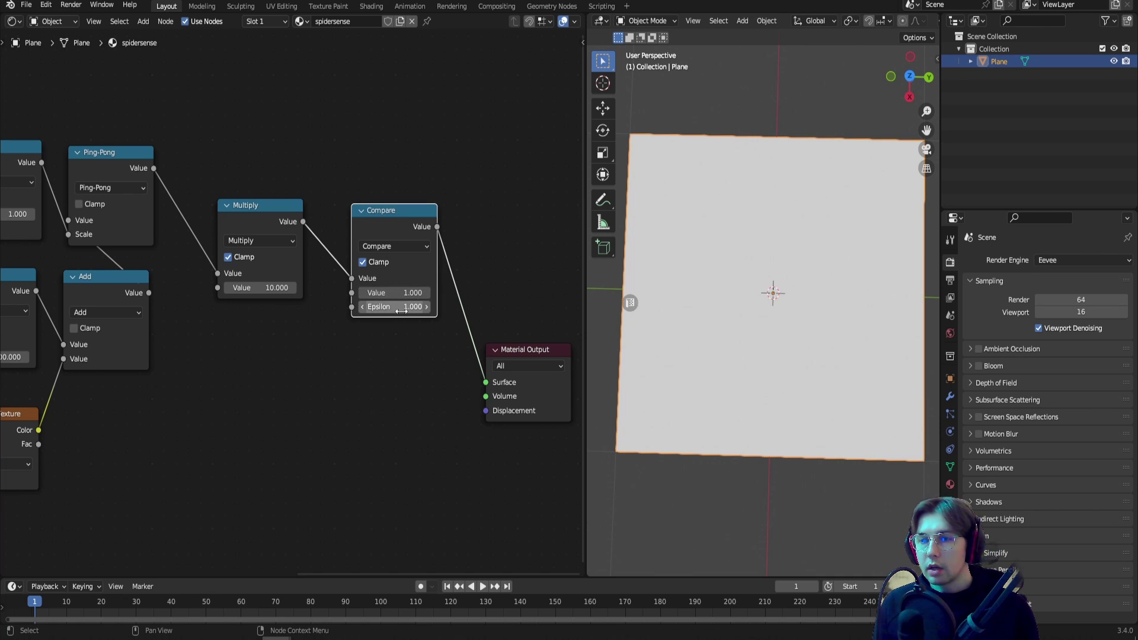
mouse_move(403, 308)
left_mouse_down("shift")
mouse_move(433, 308)
mouse_move(416, 307)
left_mouse_up("shift")
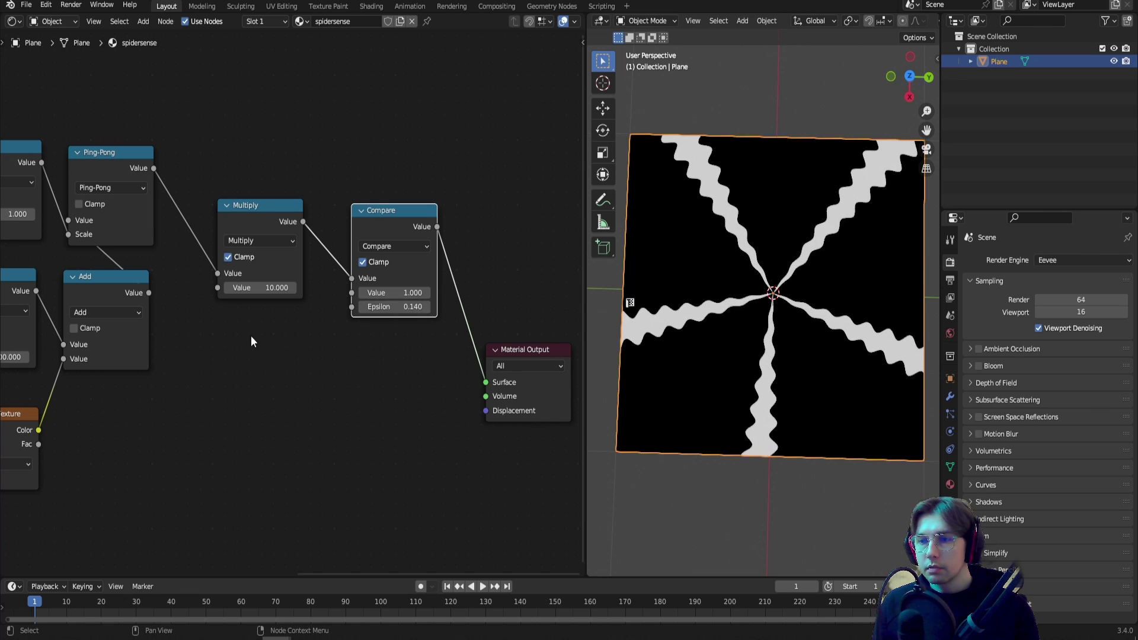
Try 10 in the Value node and undo the change.
middle_click_drag(55, 285, 242, 285)
scroll(242, 284, "down", 3)
scroll(178, 267, "left", 2)
scroll(125, 246, "up", 2)
left_click(121, 230)
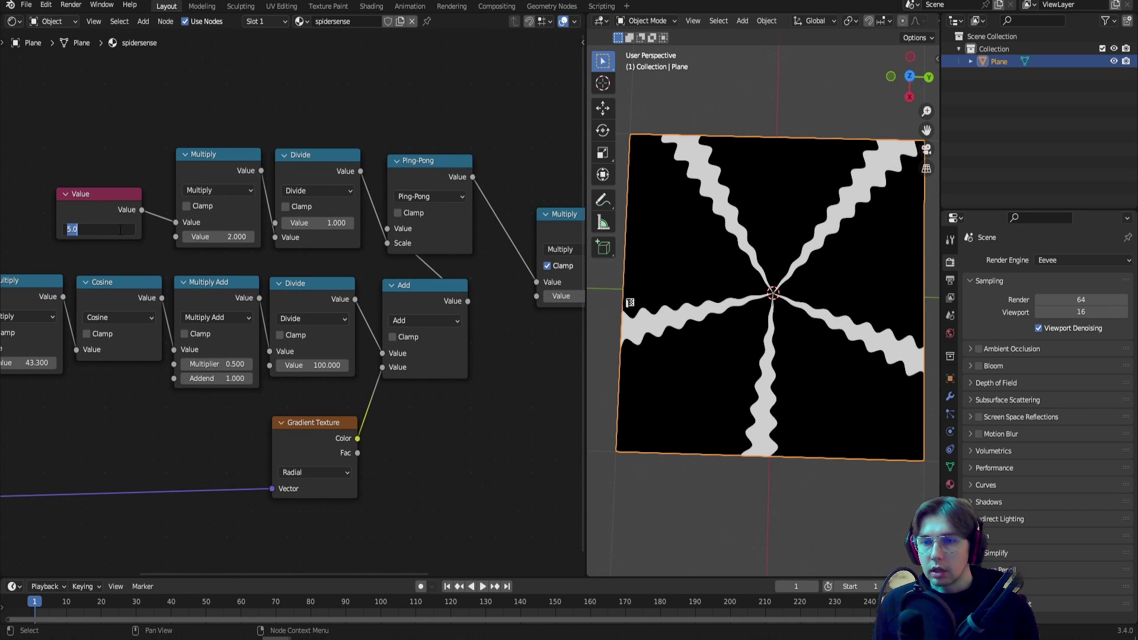
type("10")
key("Return")
key("ctrl+z")
Set the Value node to 15.
middle_click_drag(416, 293, 395, 315)
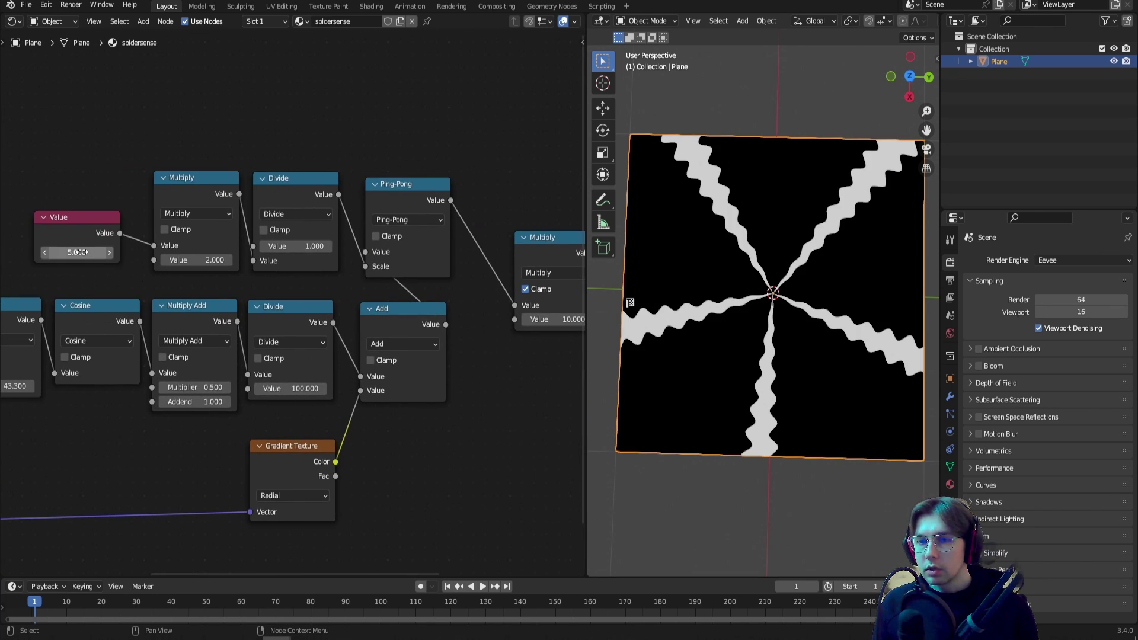
left_click(83, 253)
type("15")
key("Return")
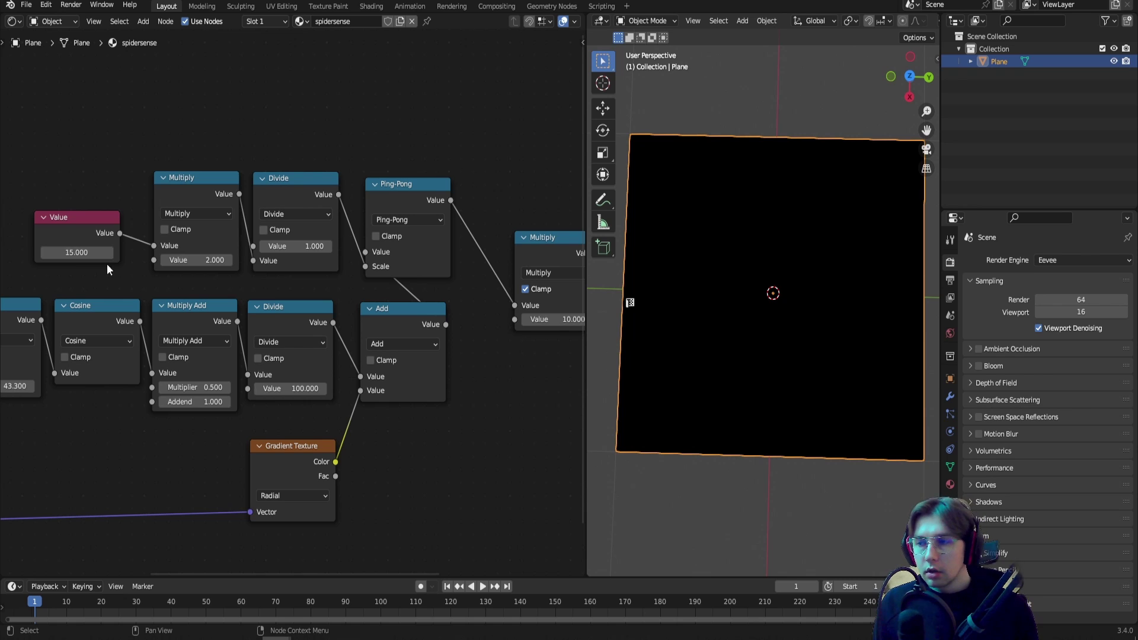
Raise the Compare node's epsilon to 0.790.
middle_click_drag(449, 252, 201, 253)
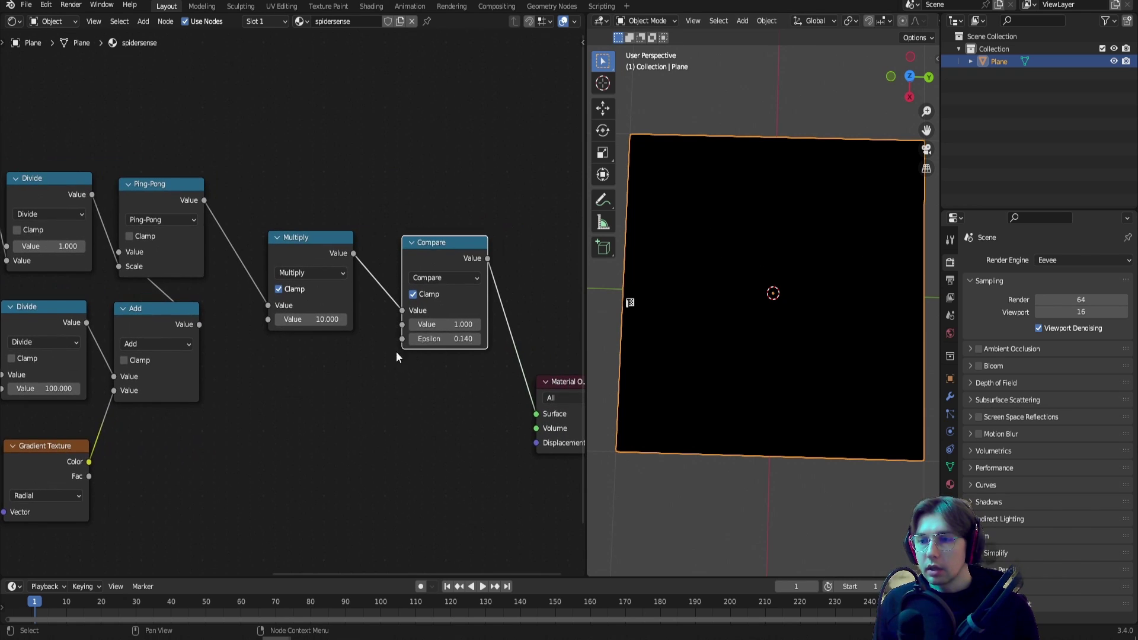
middle_click_drag(439, 354, 400, 369)
scroll(400, 369, "up", 1)
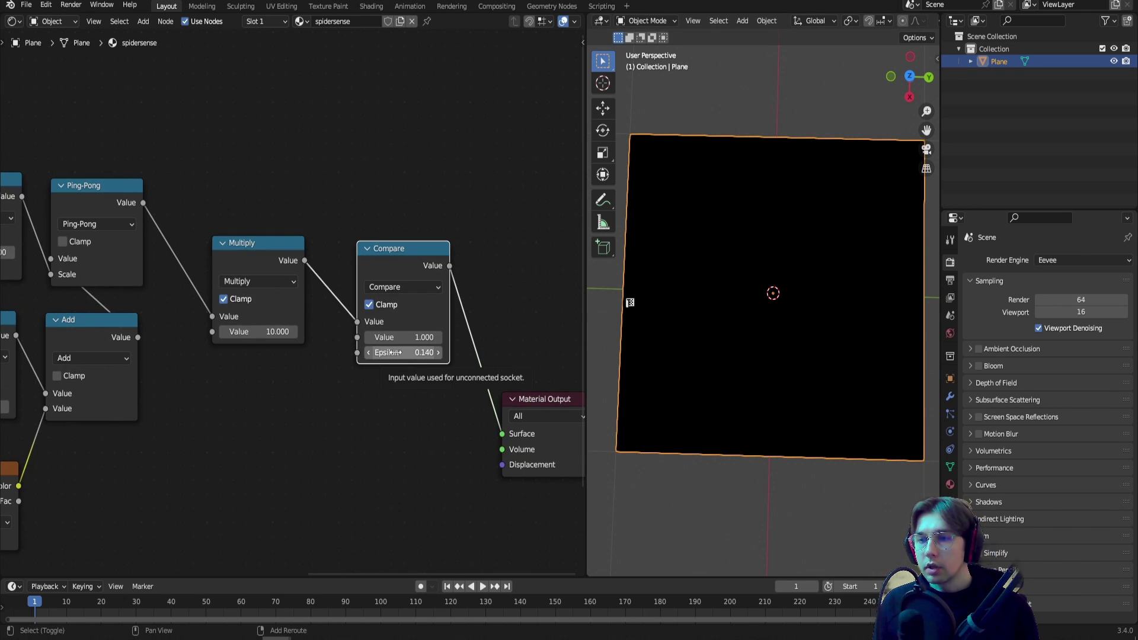
left_click_drag(398, 353, 439, 353)
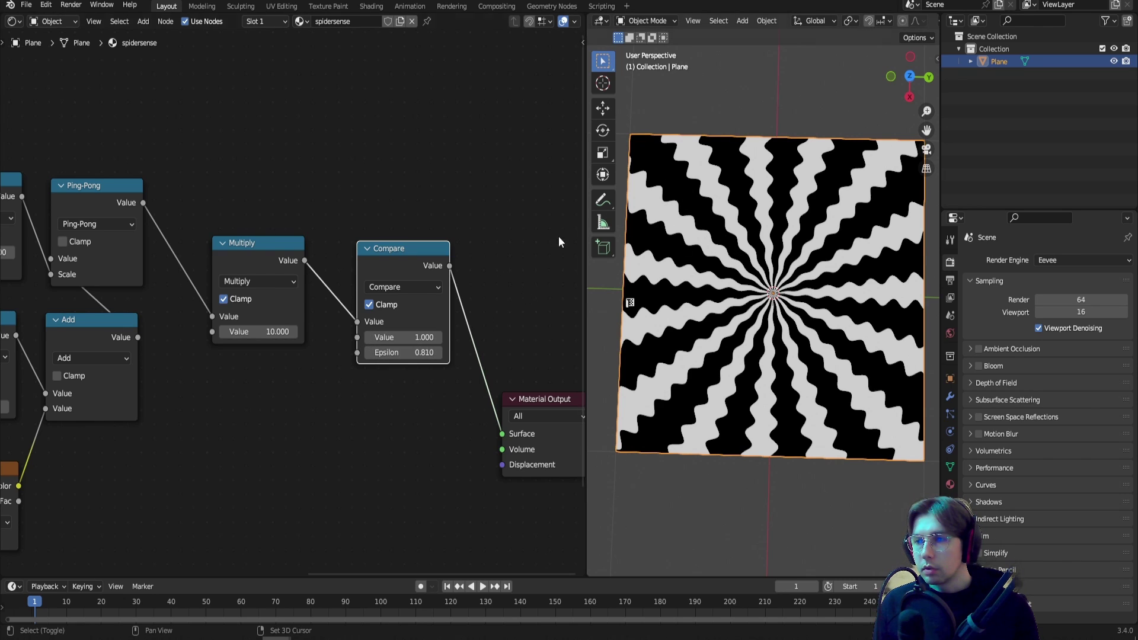
mouse_move(415, 352)
left_mouse_down()
mouse_move(391, 352)
mouse_move(433, 352)
left_mouse_up()
Review the node chain from the Length and Gradient Texture nodes through Ping-Pong and Compare to the Material Output.
scroll(259, 336, "down", 3)
middle_click_drag(377, 345, 470, 345)
middle_click_drag(111, 246, 65, 238)
scroll(348, 362, "up", 1)
middle_click_drag(519, 344, 401, 344)
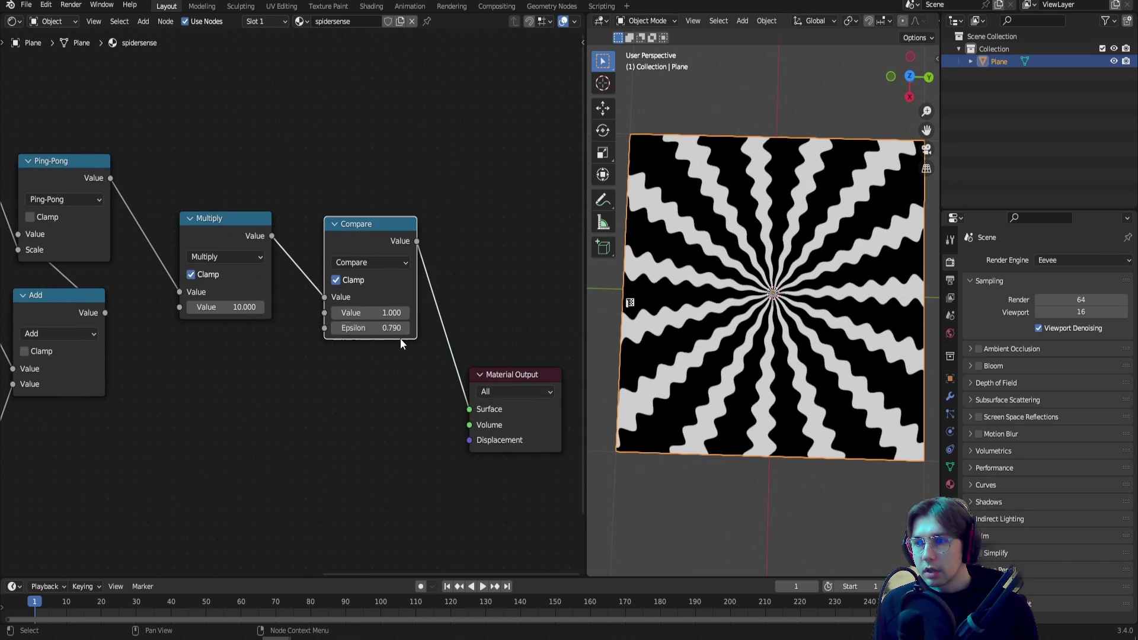
scroll(401, 345, "up", 2)
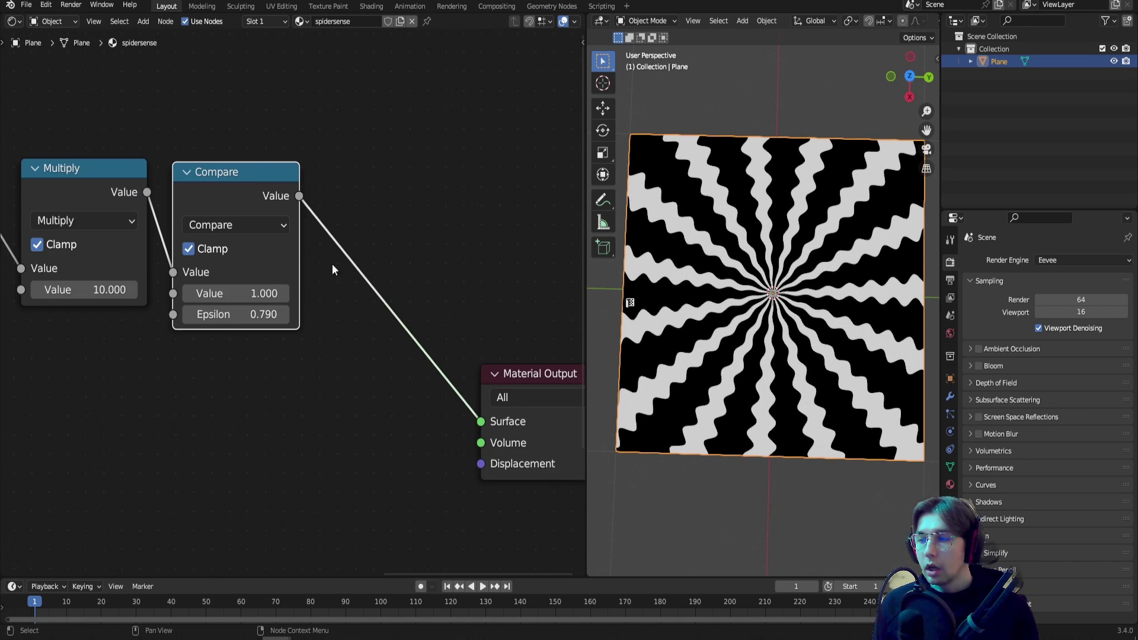
middle_click_drag(275, 238, 294, 240)
scroll(309, 199, "down", 7)
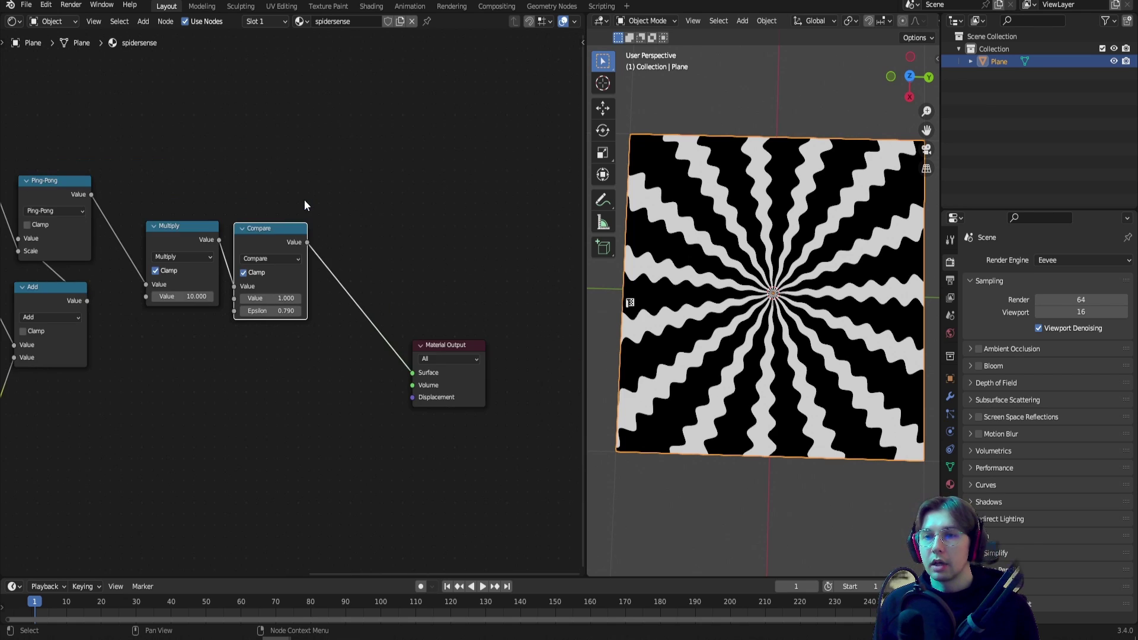
scroll(304, 206, "down", 8)
middle_click_drag(22, 260, 159, 247)
scroll(440, 292, "up", 1)
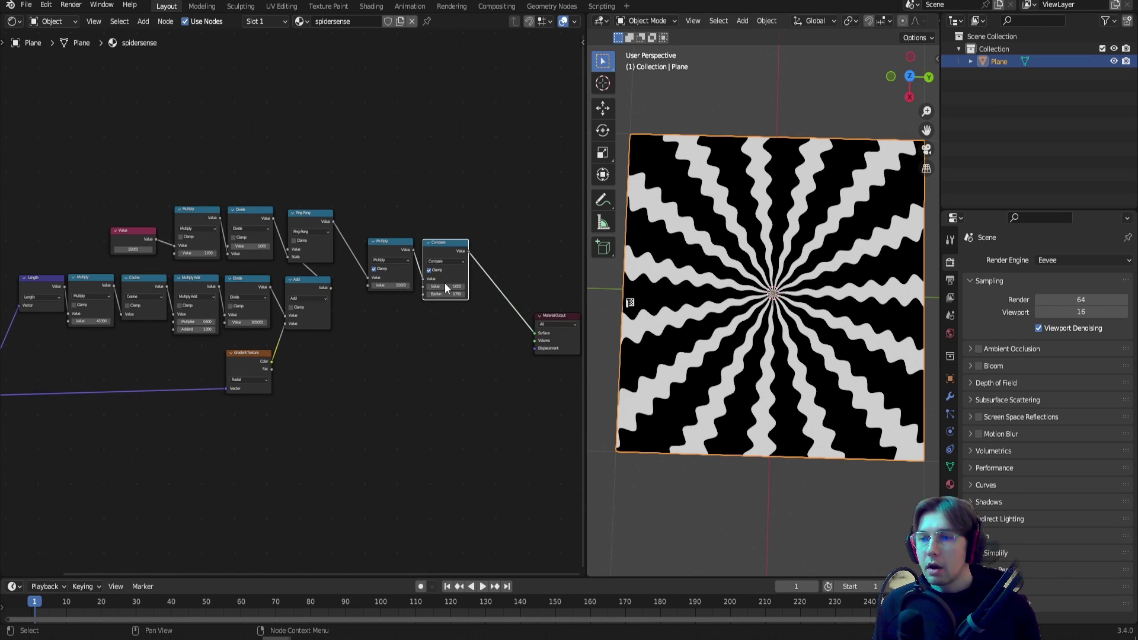
scroll(446, 288, "up", 2)
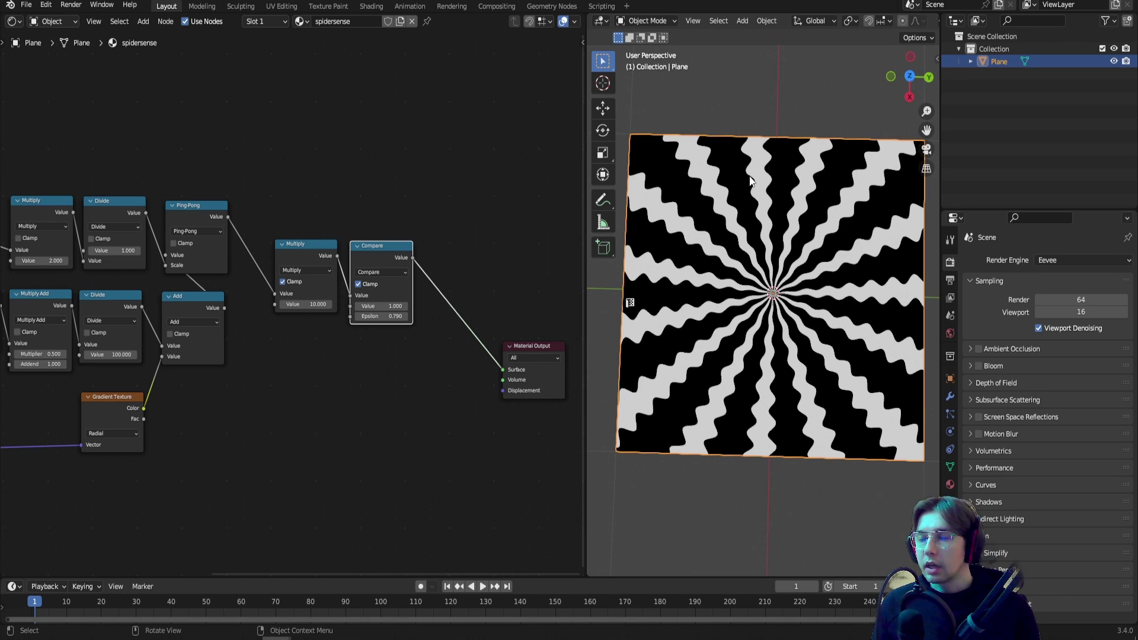
Move the Material Output node farther away from the Compare node to make room for shader nodes.
left_click(731, 102)
middle_click_drag(785, 155, 831, 150)
middle_click_drag(783, 285, 809, 269, "shift")
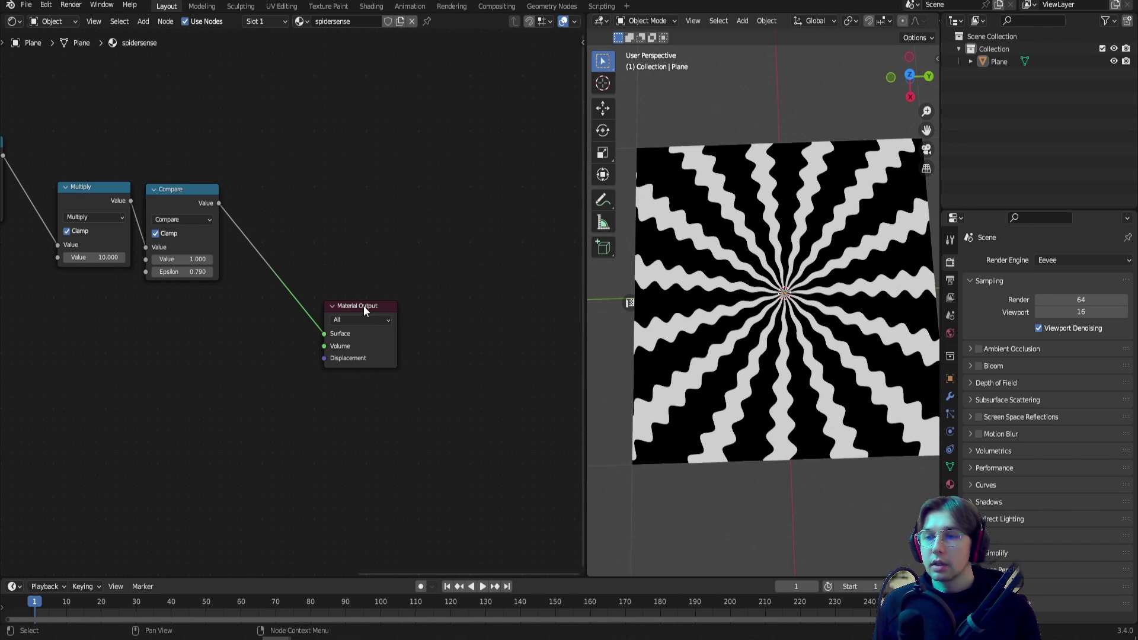
left_click_drag(364, 305, 474, 265)
left_click(320, 338)
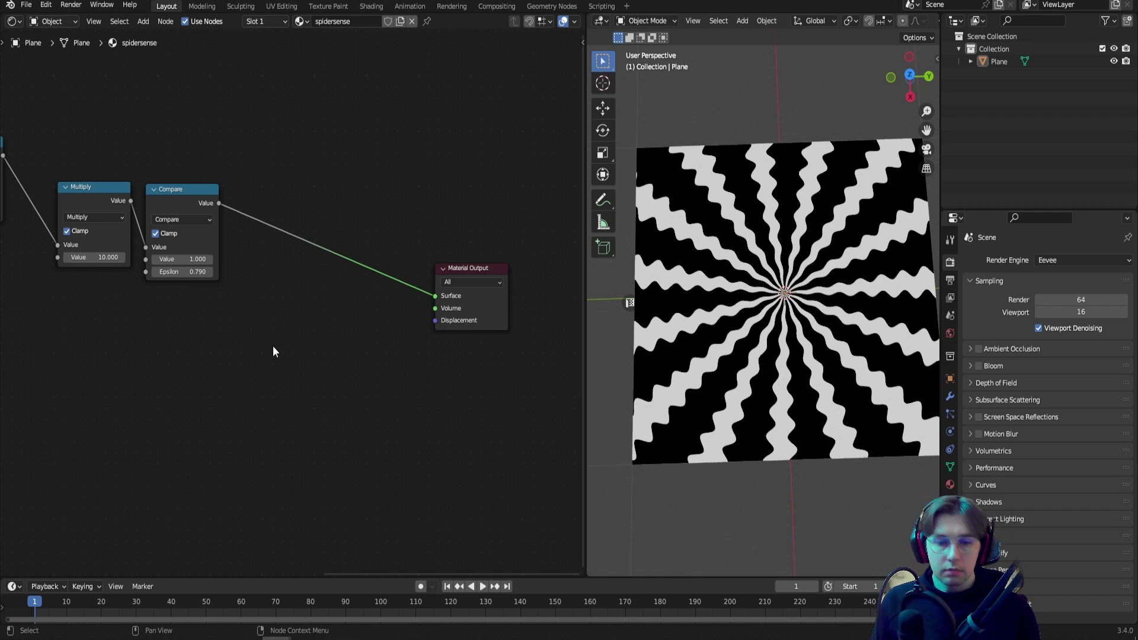
Add Mix Shader, Transparent BSDF and Emission nodes below the link from Compare to the Material Output.
key("F3")
type("mix sh")
key("Escape")
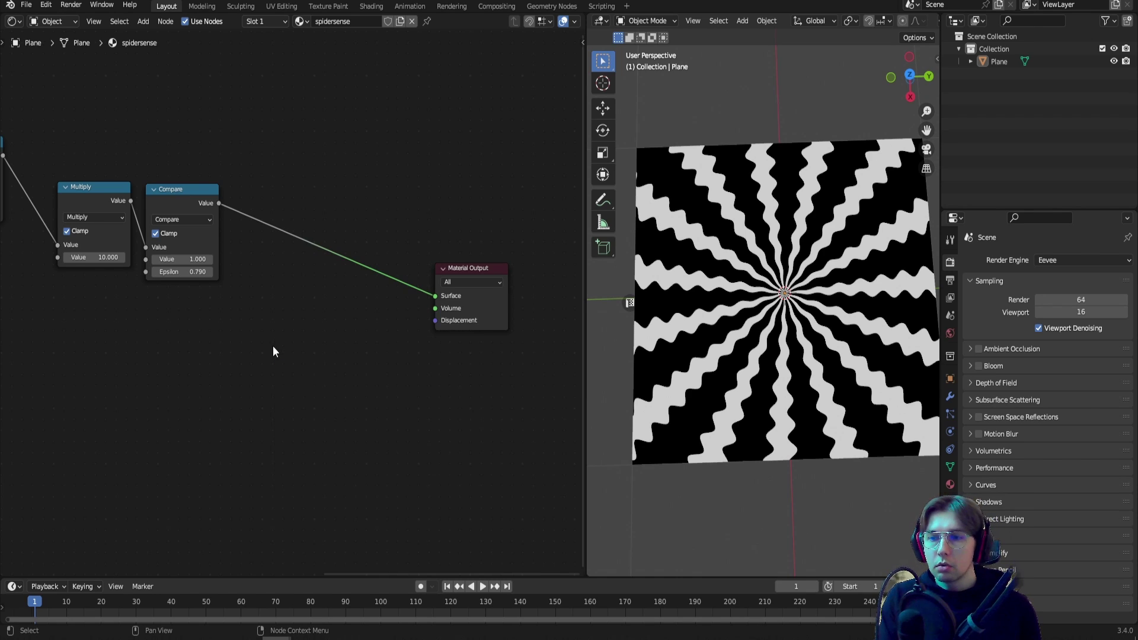
key("F3")
type("trasnpa")
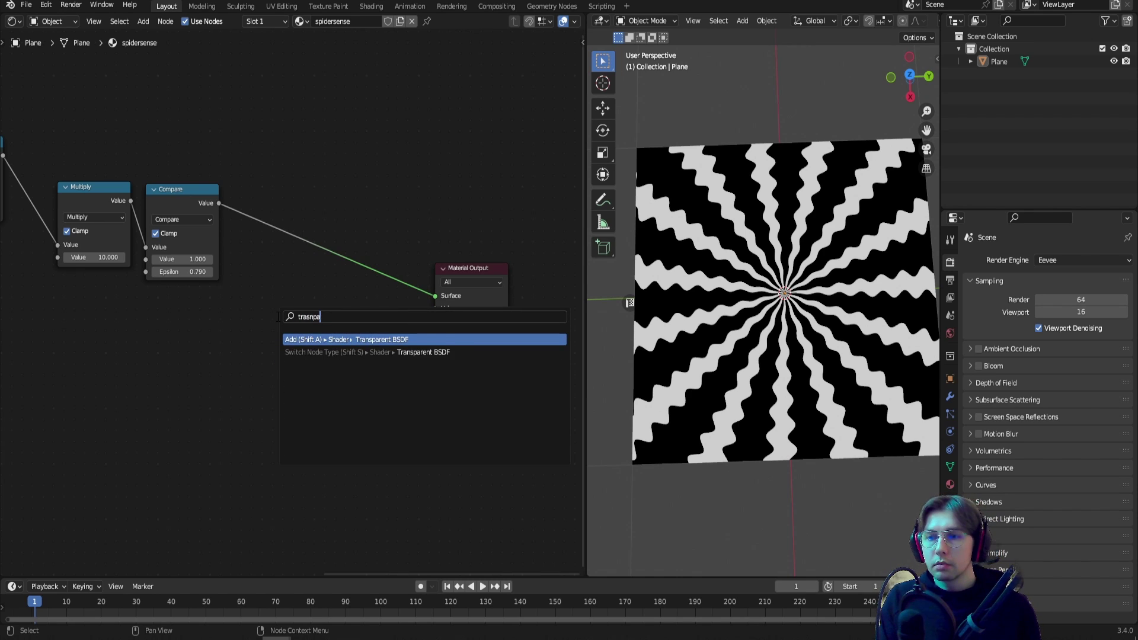
key("Return")
left_click(278, 317)
key("F3")
type("emiss")
key("Return")
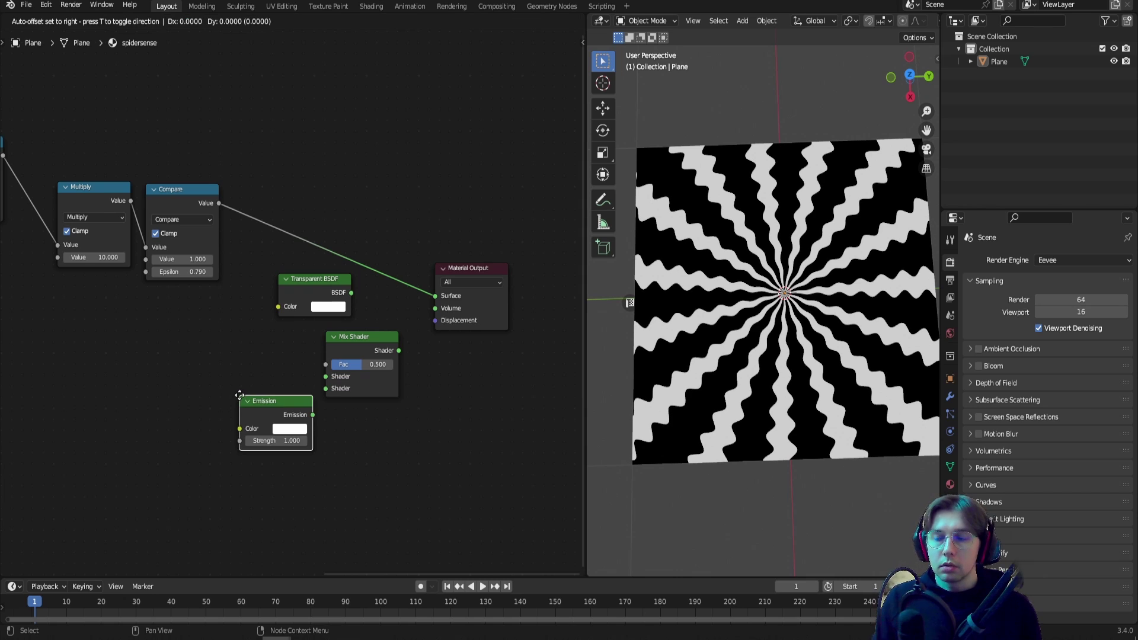
left_click(256, 392)
Mix Transparent BSDF and Emission in the Mix Shader with Compare as its Fac, and send the result to the Material Output surface.
left_click_drag(294, 296, 275, 332)
scroll(275, 332, "up", 1)
middle_click_drag(222, 256, 261, 227)
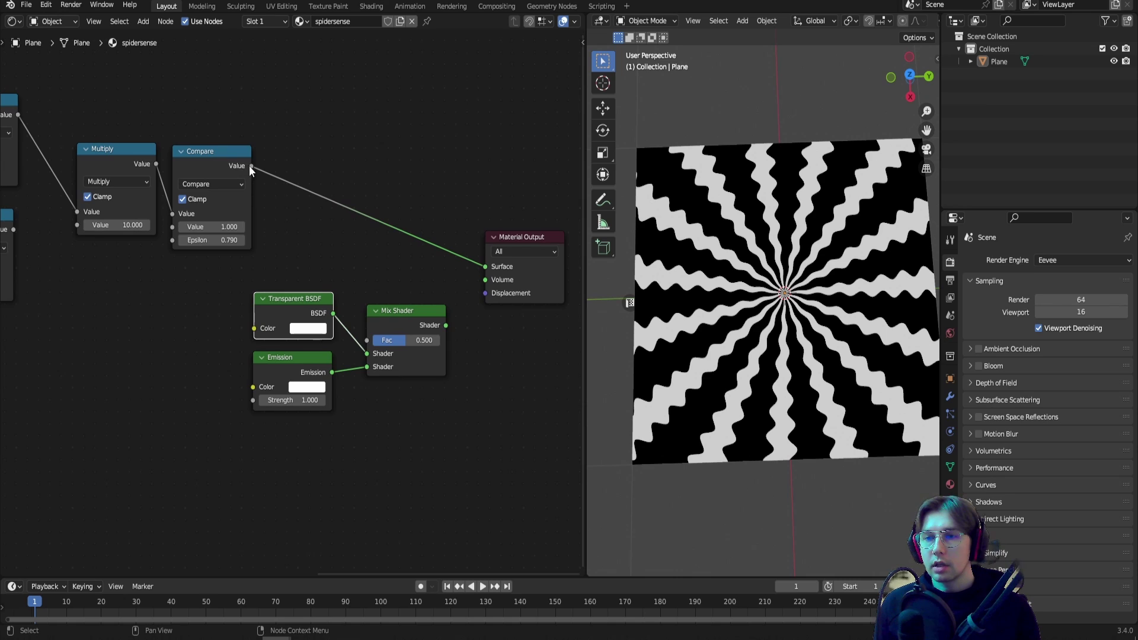
left_click_drag(252, 165, 368, 340)
left_click(401, 321, "ctrl+shift")
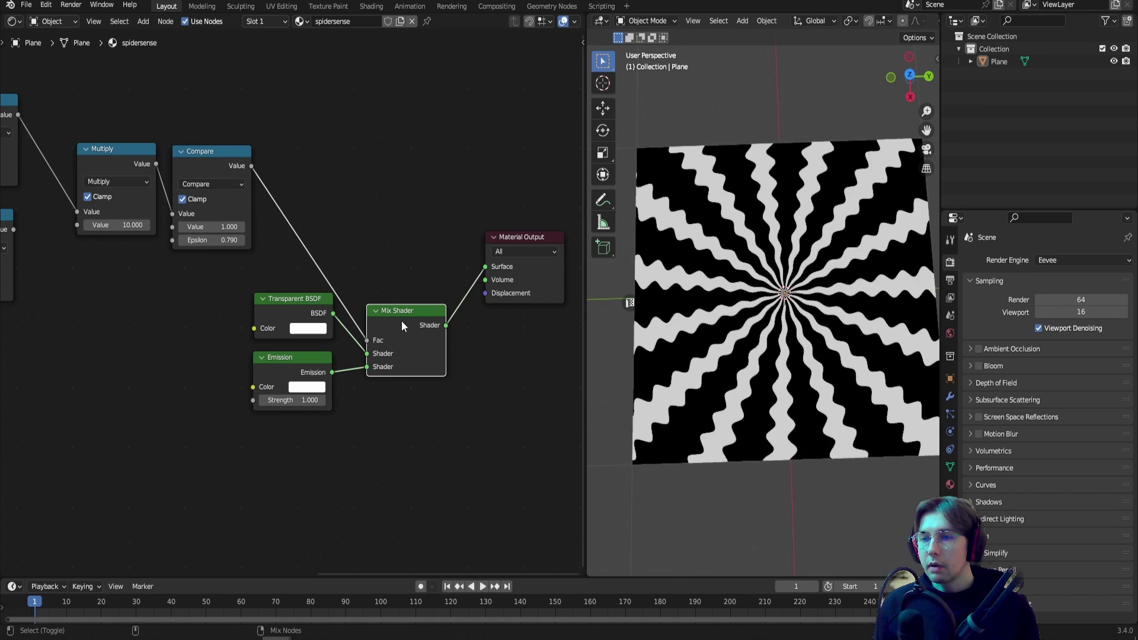
Set the spidersense material's blend mode to Alpha Clip.
left_click(950, 484)
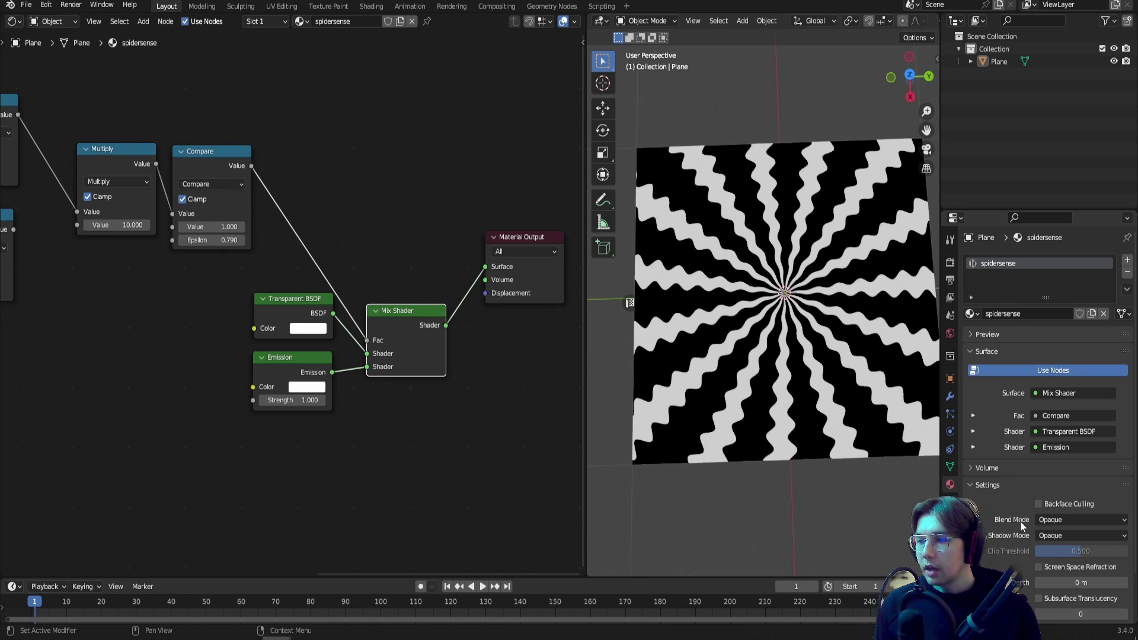
left_click(1077, 520)
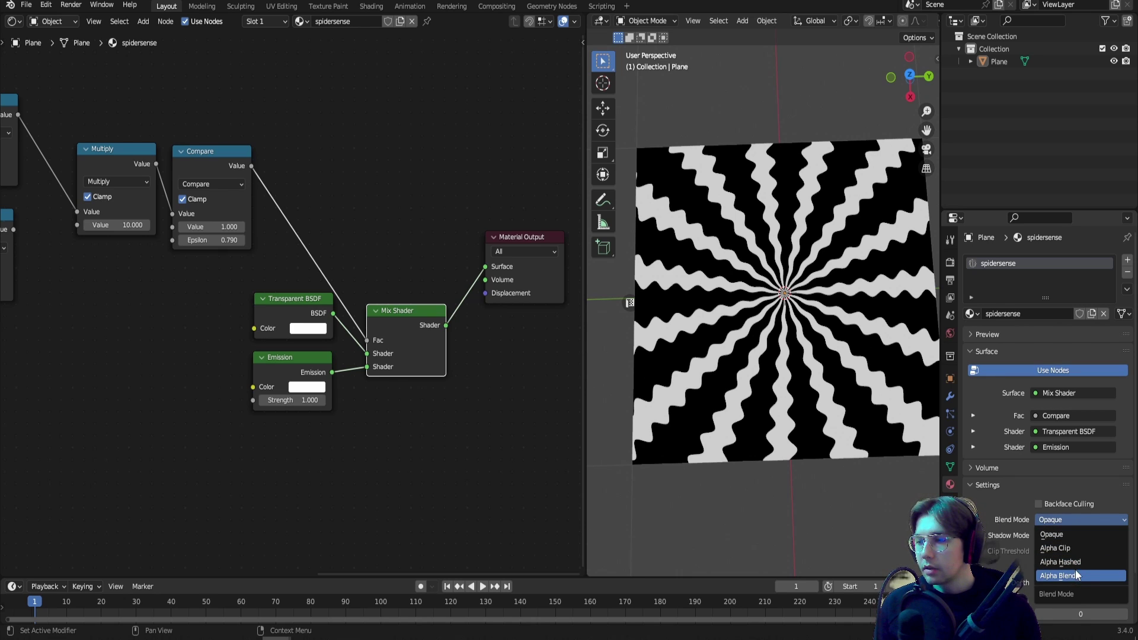
left_click(1073, 548)
middle_click_drag(842, 367, 787, 299)
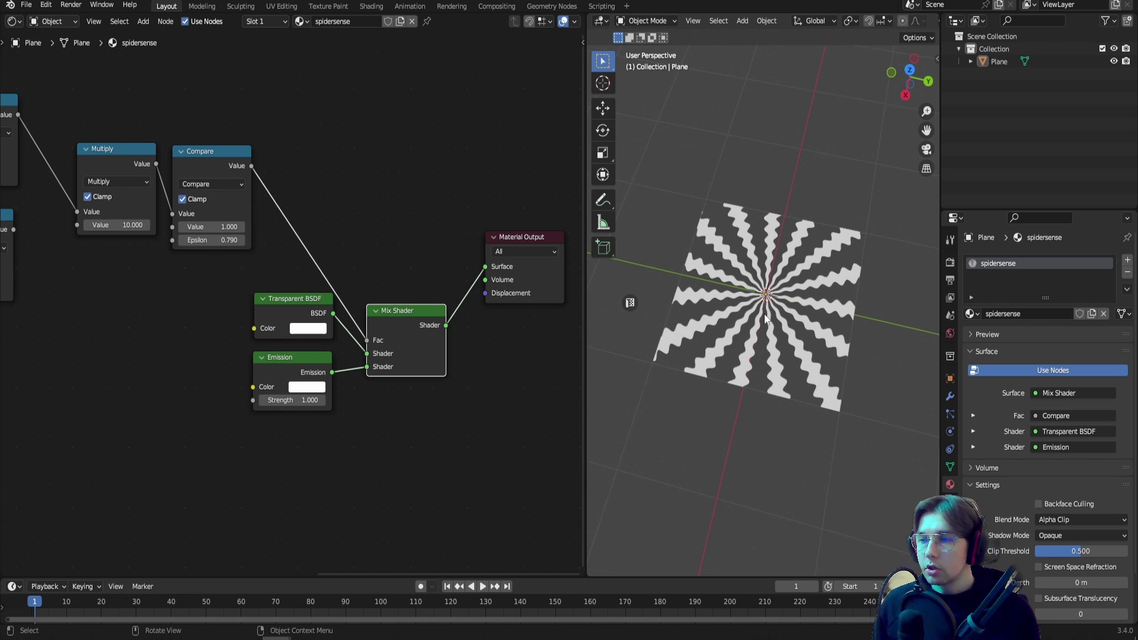
Add a UV sphere at the centre of the plane and scale it down so it covers only the middle of the rays.
key("shift+a")
mouse_move(768, 133)
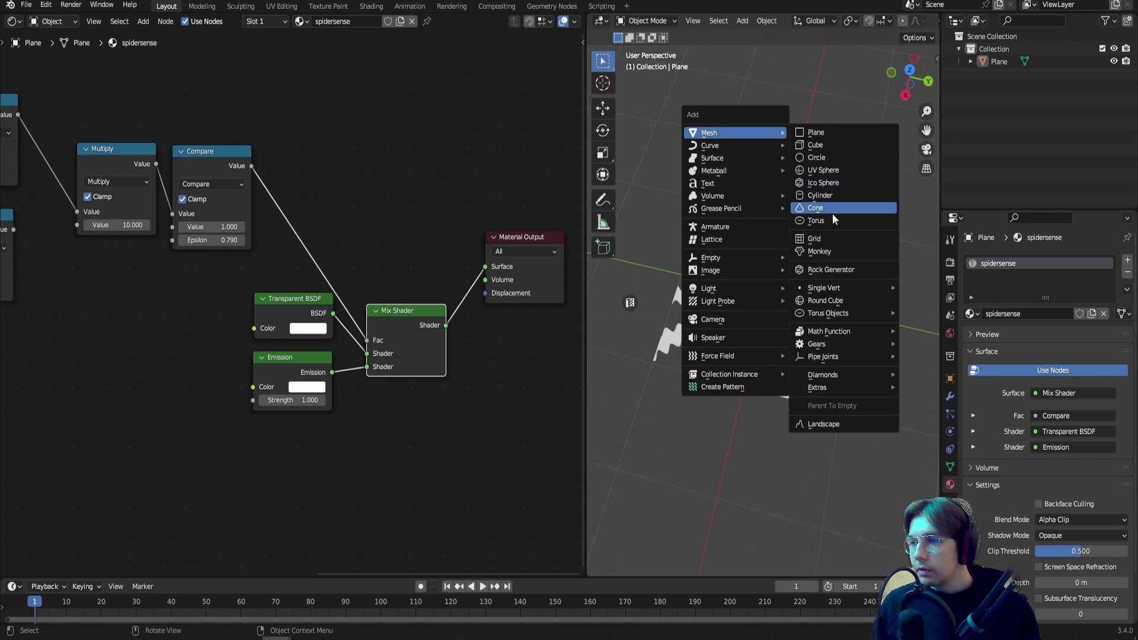
left_click(831, 172)
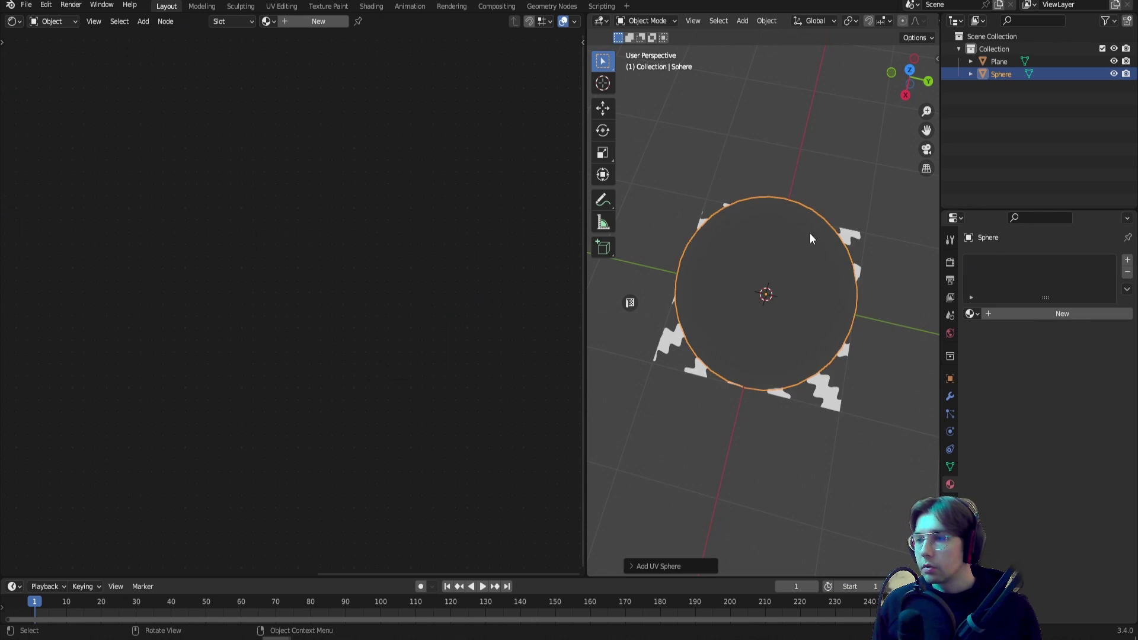
middle_click_drag(810, 232, 807, 290)
key("s")
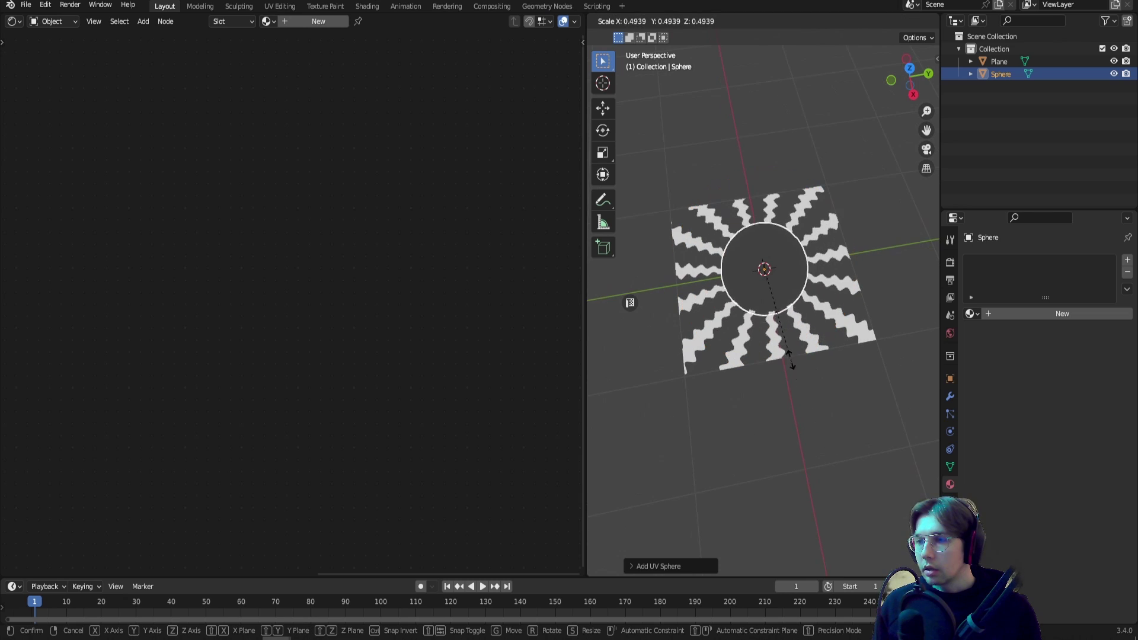
left_click(783, 335)
middle_click_drag(783, 334, 750, 250)
scroll(759, 265, "up", 4)
middle_click_drag(746, 209, 752, 236)
scroll(752, 236, "down", 2)
scroll(773, 238, "up", 1)
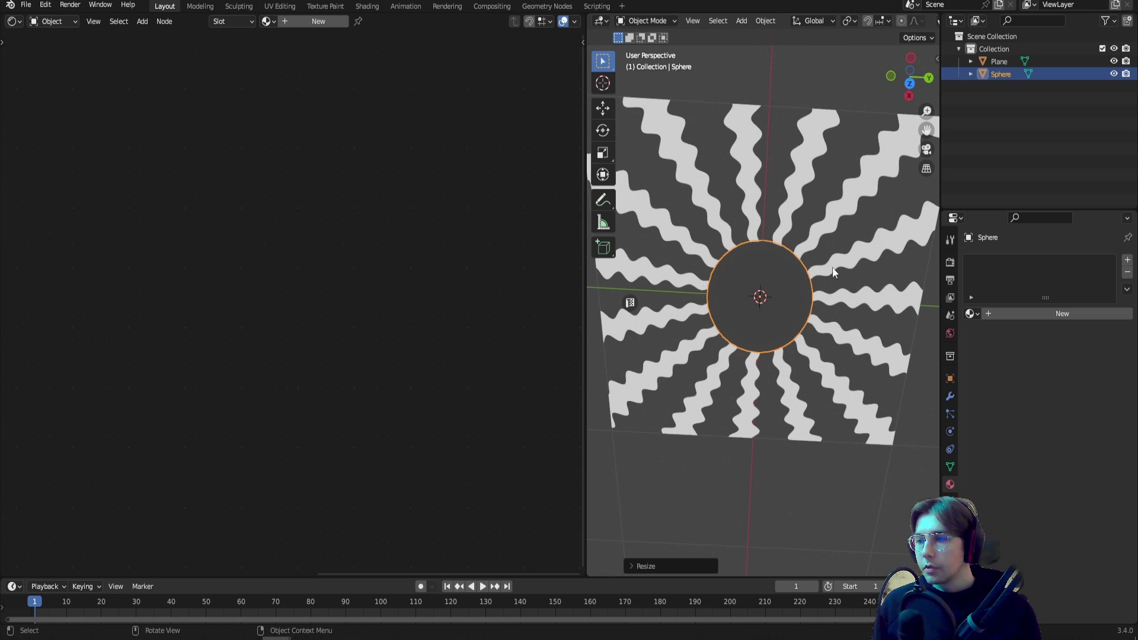
middle_click_drag(775, 265, 752, 252)
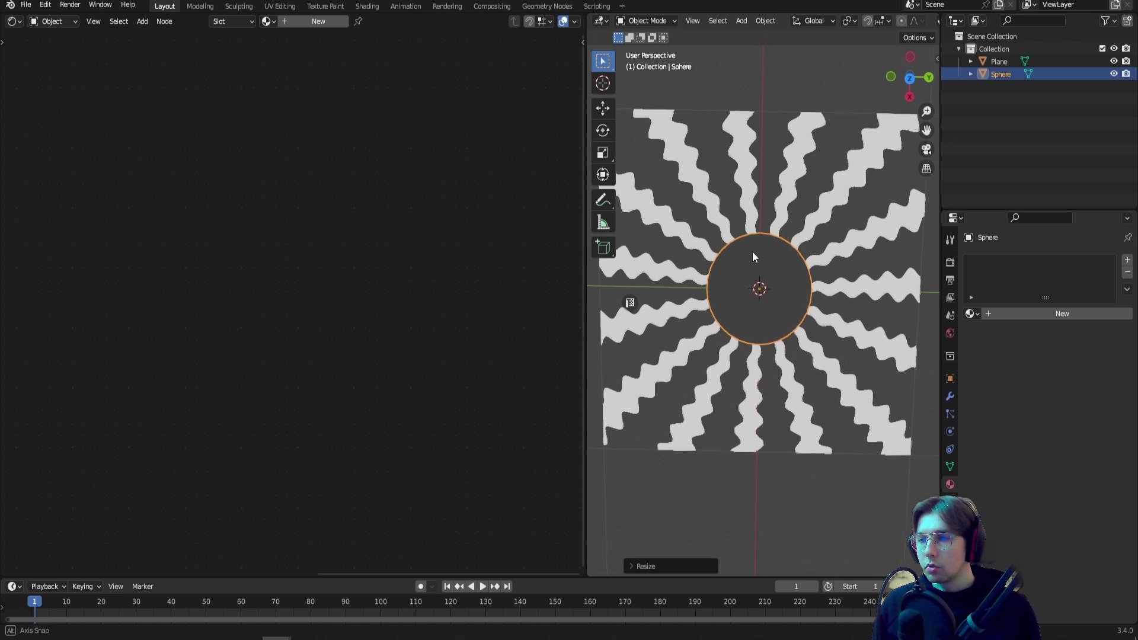
Add a second Gradient Texture near the Texture Coordinate node of the plane's material and set it to Spherical.
left_click(782, 170)
middle_click_drag(433, 297, 479, 180)
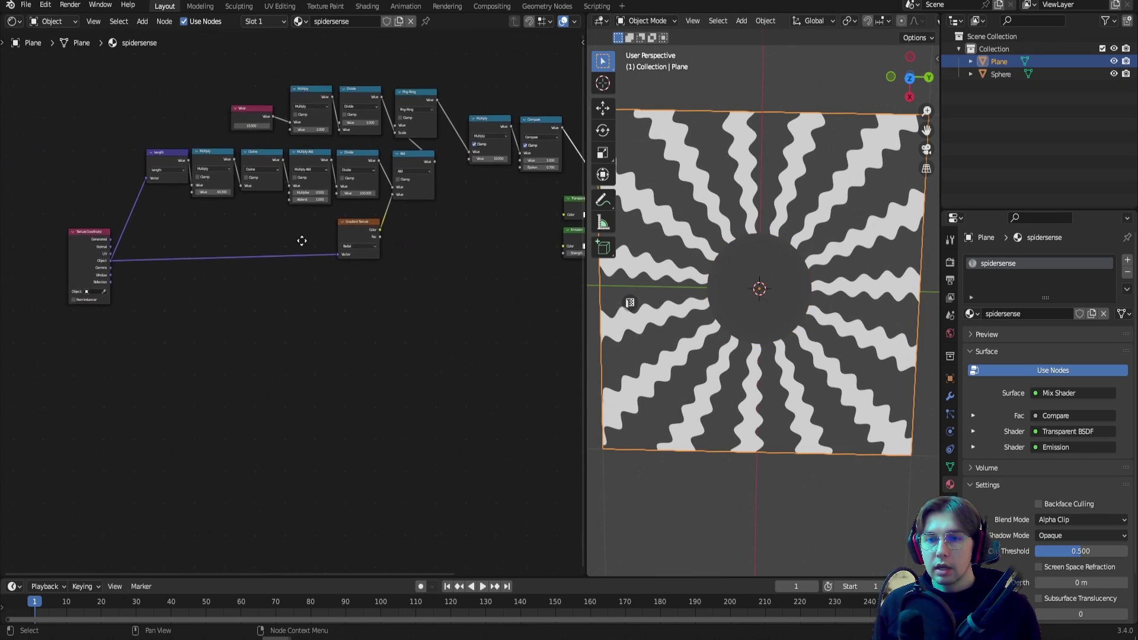
middle_click_drag(303, 242, 409, 222)
scroll(242, 276, "up", 3)
scroll(186, 277, "up", 1)
left_click_drag(134, 226, 107, 247)
key("F3")
type("ient")
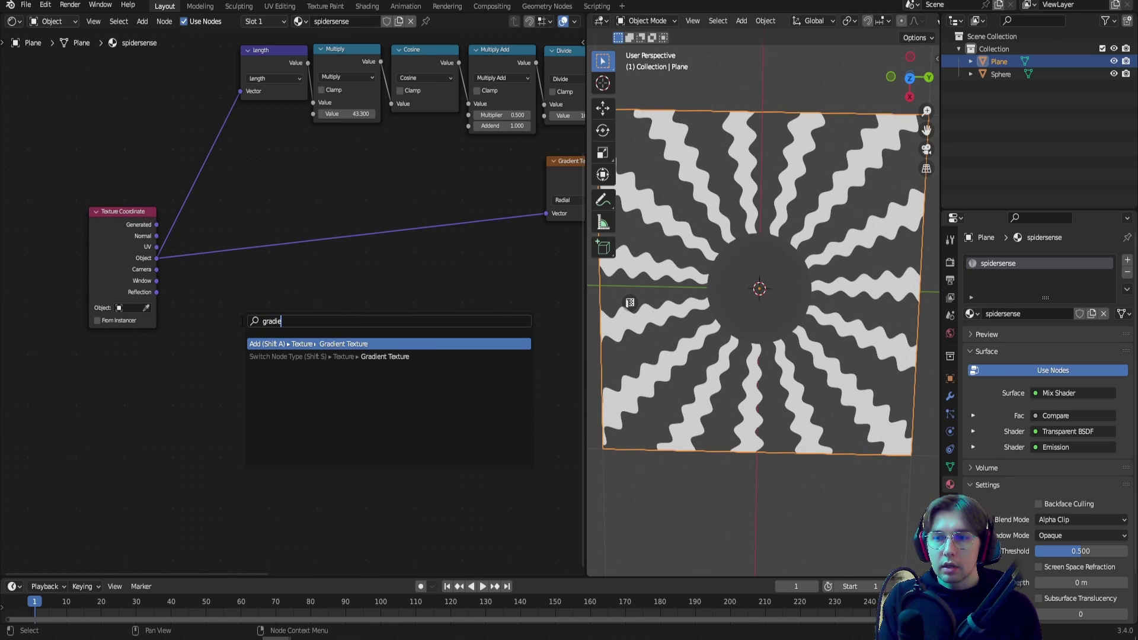
key("Return")
left_click(286, 354)
scroll(286, 354, "up", 1)
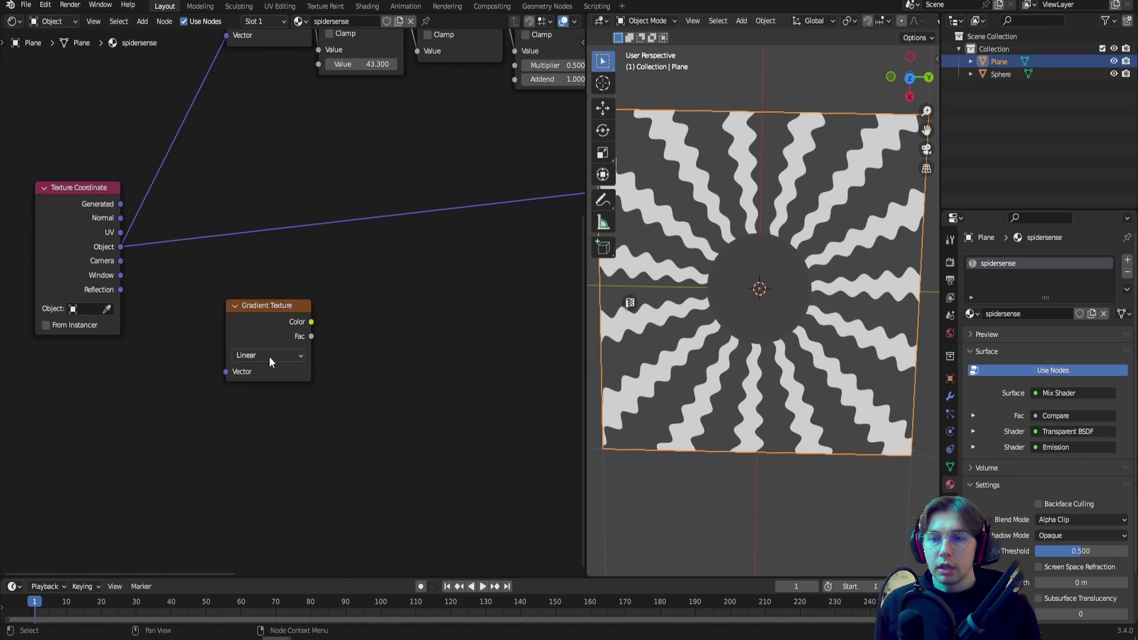
left_click(269, 357)
left_click(265, 427)
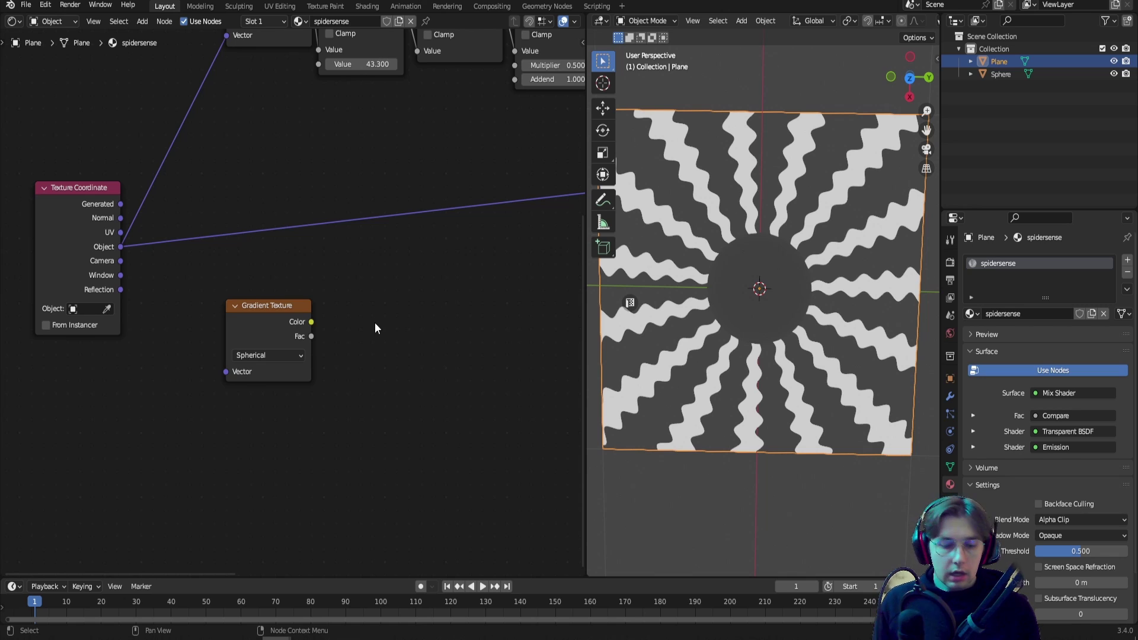
key("shift+a")
type("add")
key("Return")
left_click(356, 311)
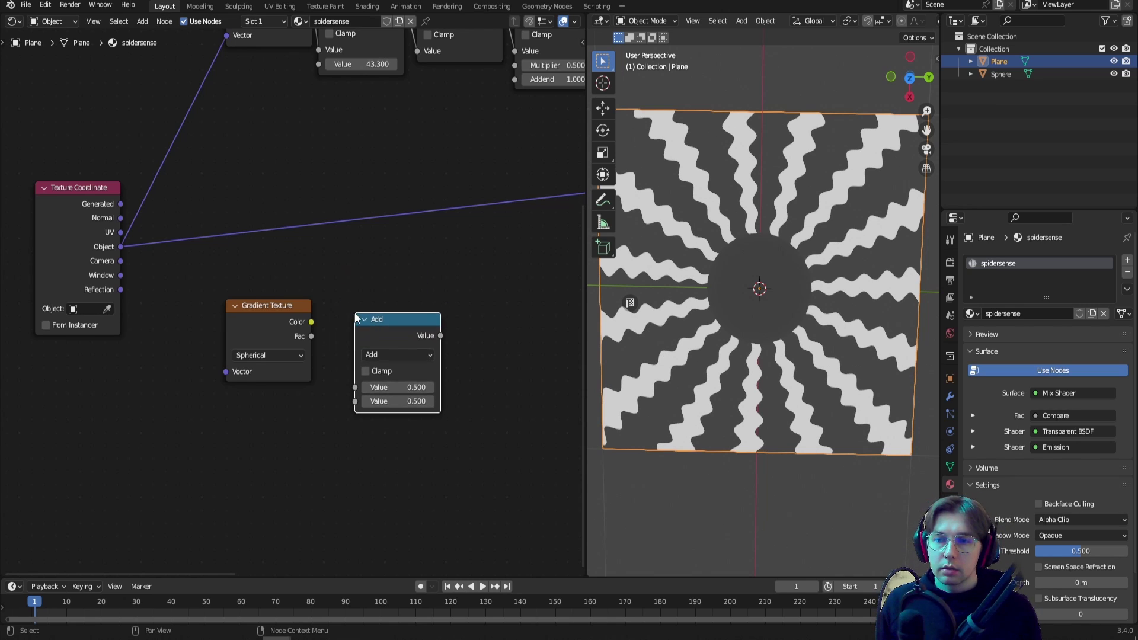
key("x")
Connect the Texture Coordinate's Object output to the spherical gradient's Vector and feed its Color into the base of a new Power math node.
left_click_drag(122, 247, 226, 371)
key("F3")
type("math")
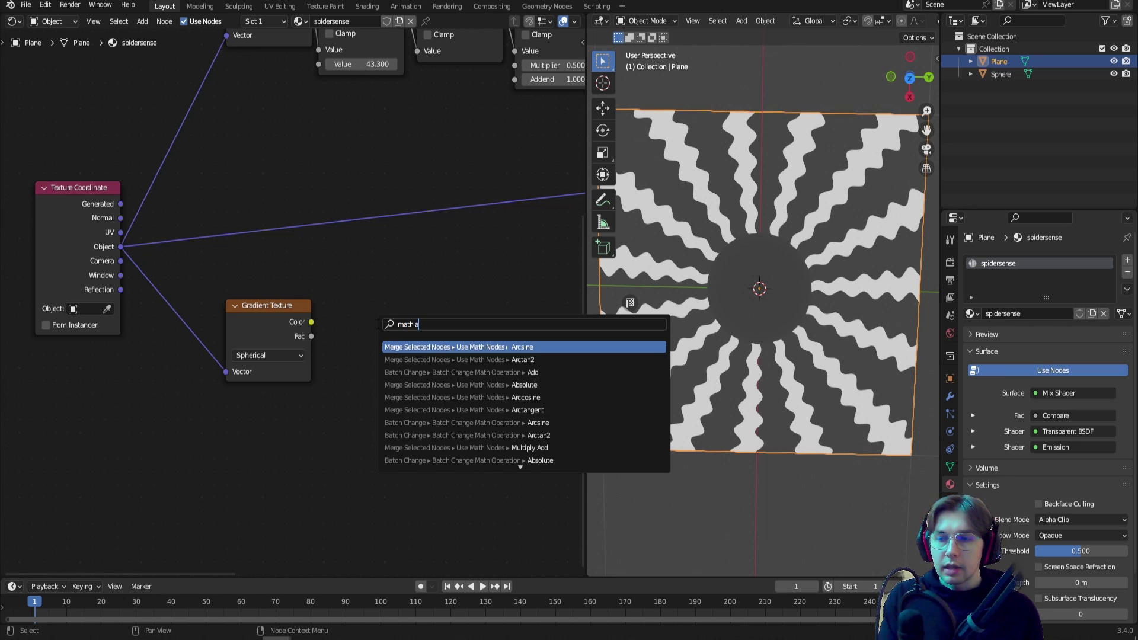
key("Escape")
left_click(376, 324)
left_click(406, 351)
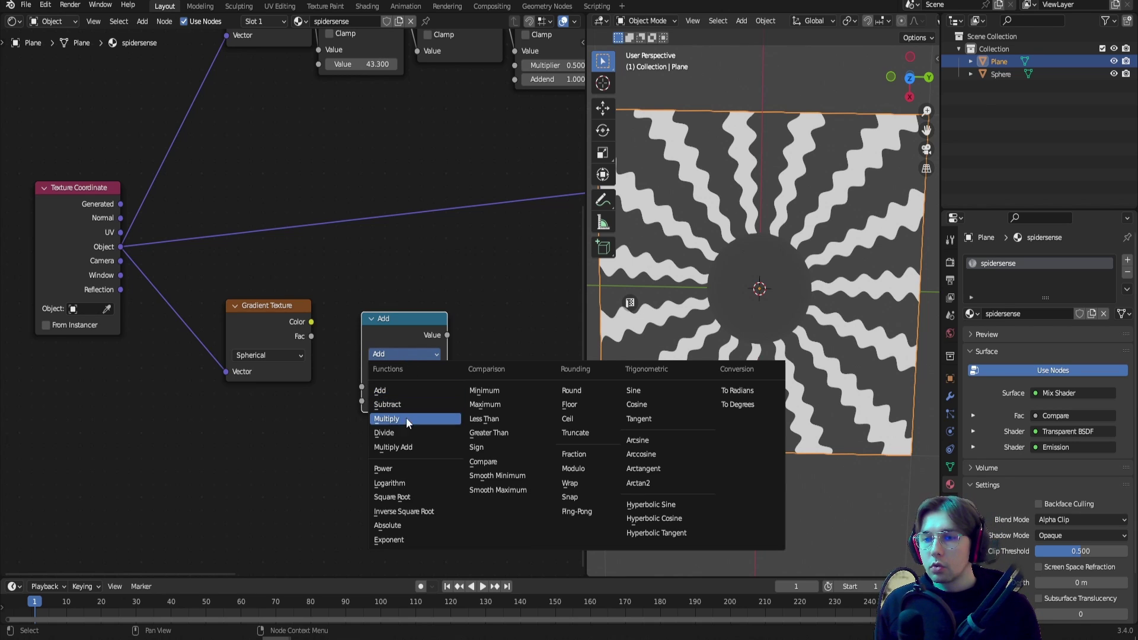
left_click(400, 469)
left_click_drag(312, 322, 362, 386)
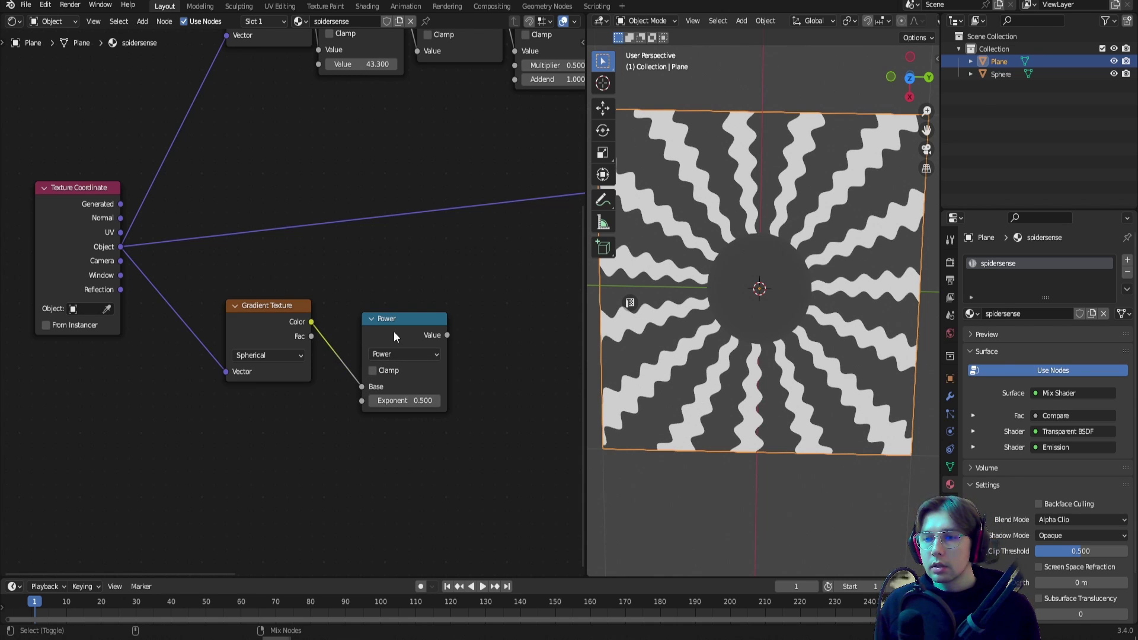
Preview the Power node on the plane, set its exponent to 4.400 and enable Clamp.
left_click(406, 325, "ctrl+shift")
left_click_drag(406, 325, 397, 310)
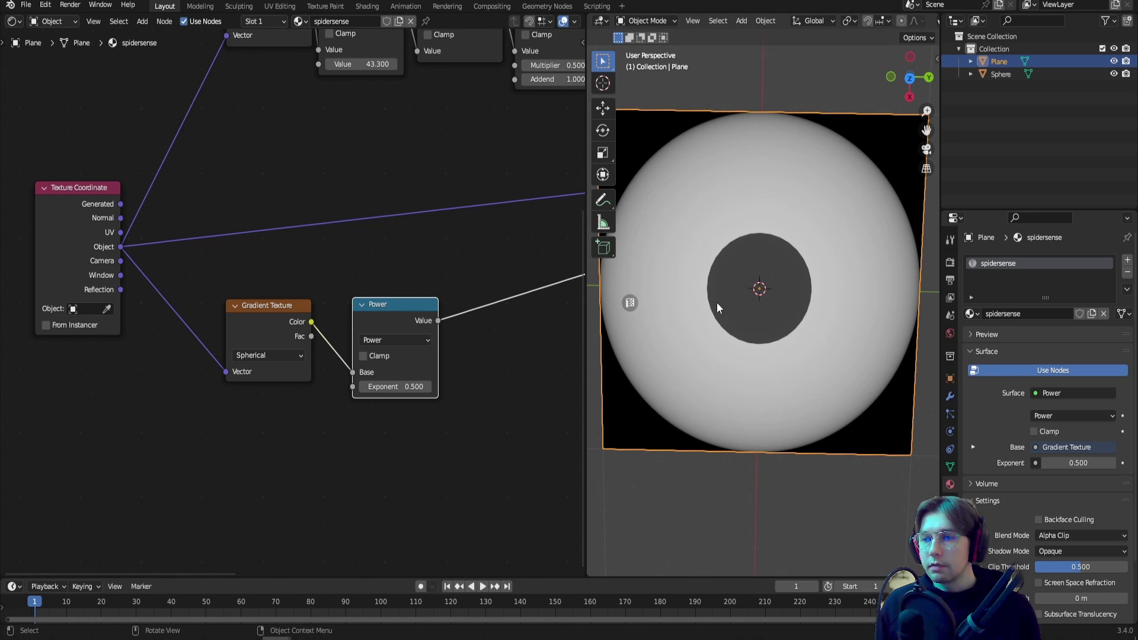
left_click_drag(395, 386, 445, 386)
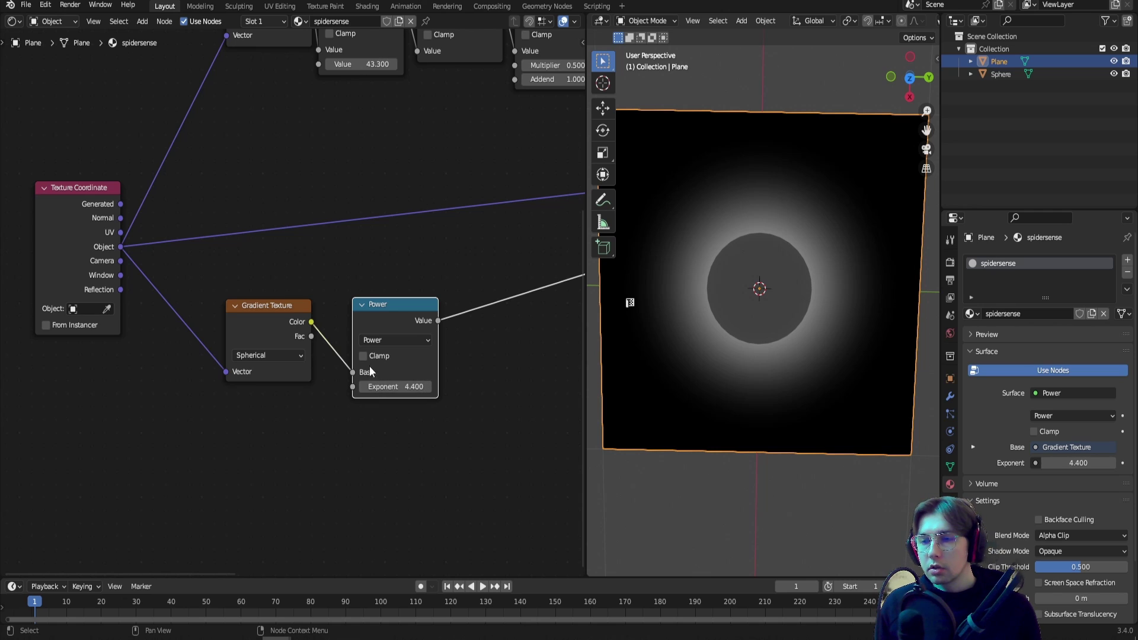
left_click(364, 357)
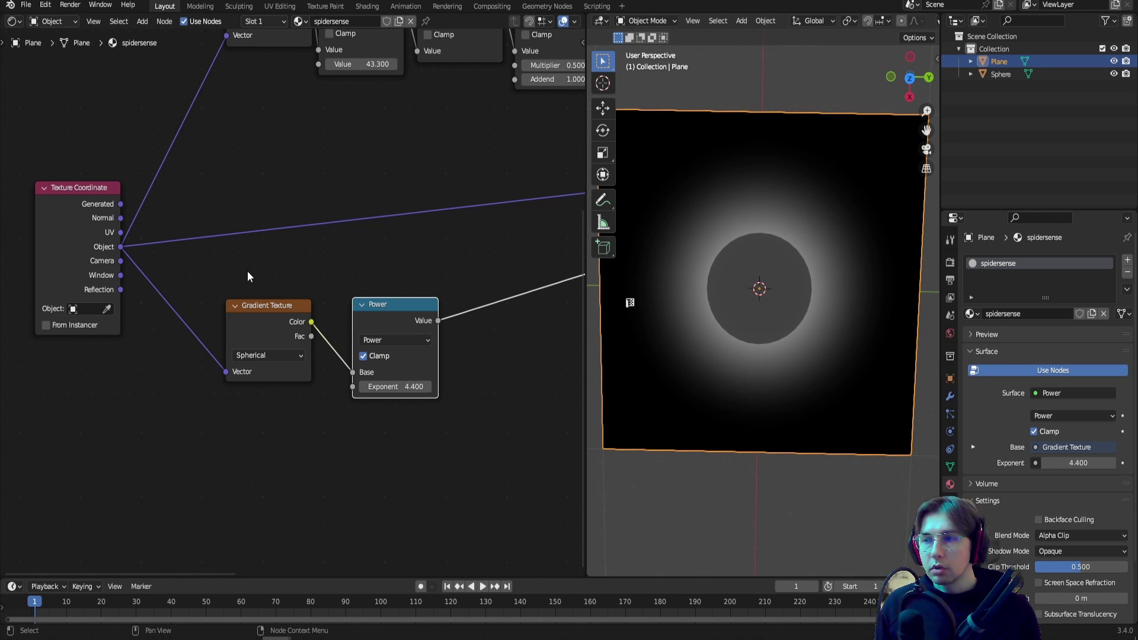
Duplicate the Power node after itself, change the copy to Multiply and set its value to 10.
scroll(292, 264, "right", 5, "ctrl")
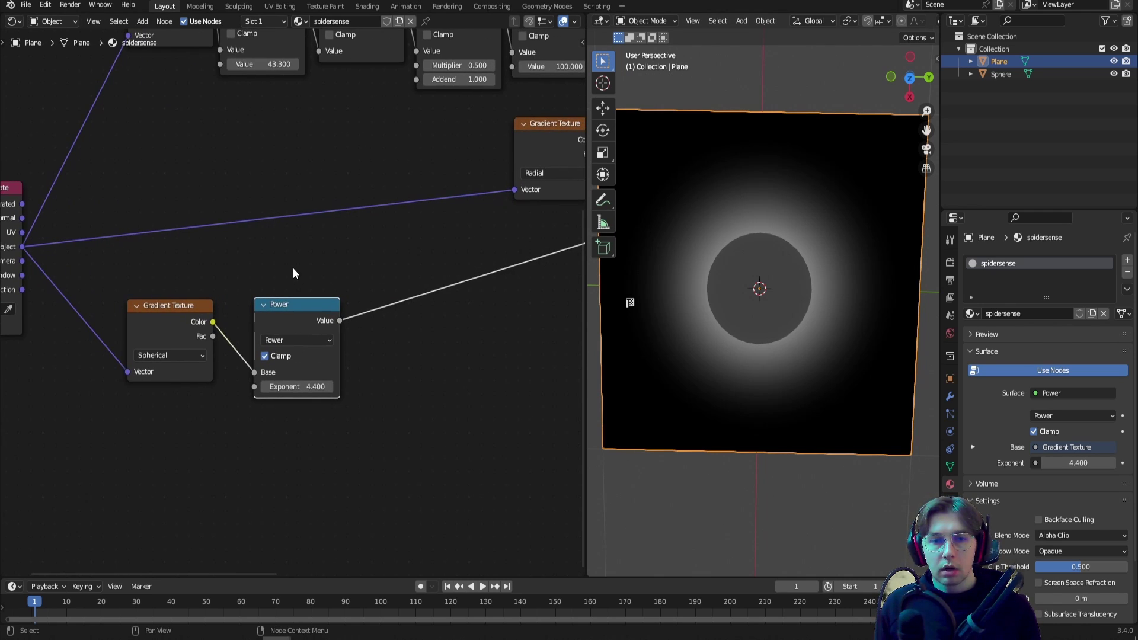
key("shift+d")
left_click(429, 319)
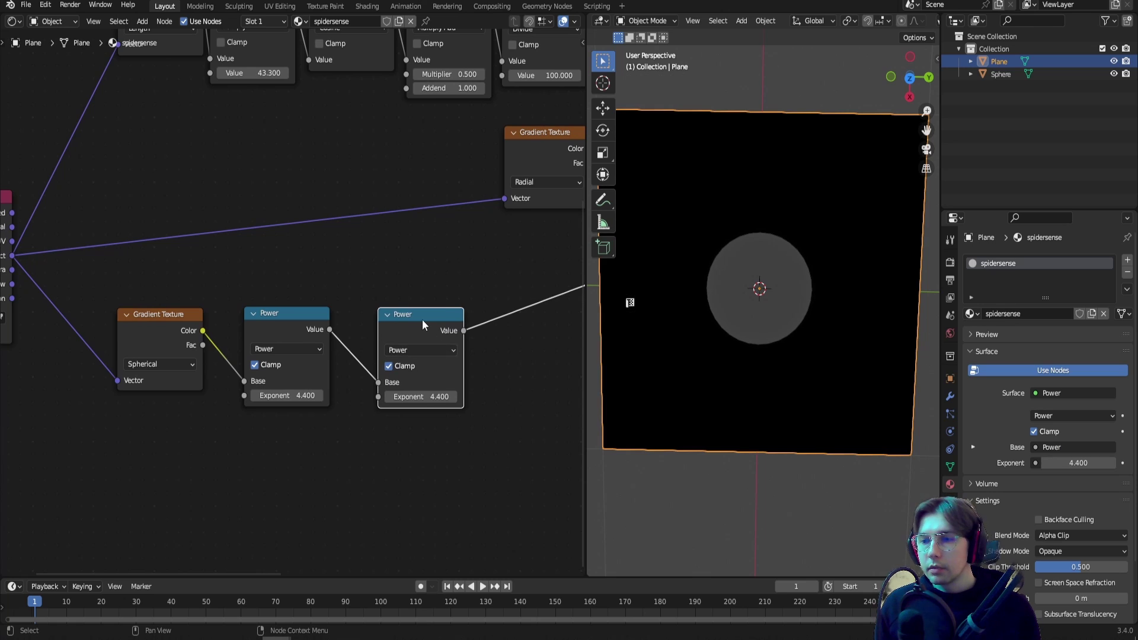
left_click(420, 351)
left_click(409, 414)
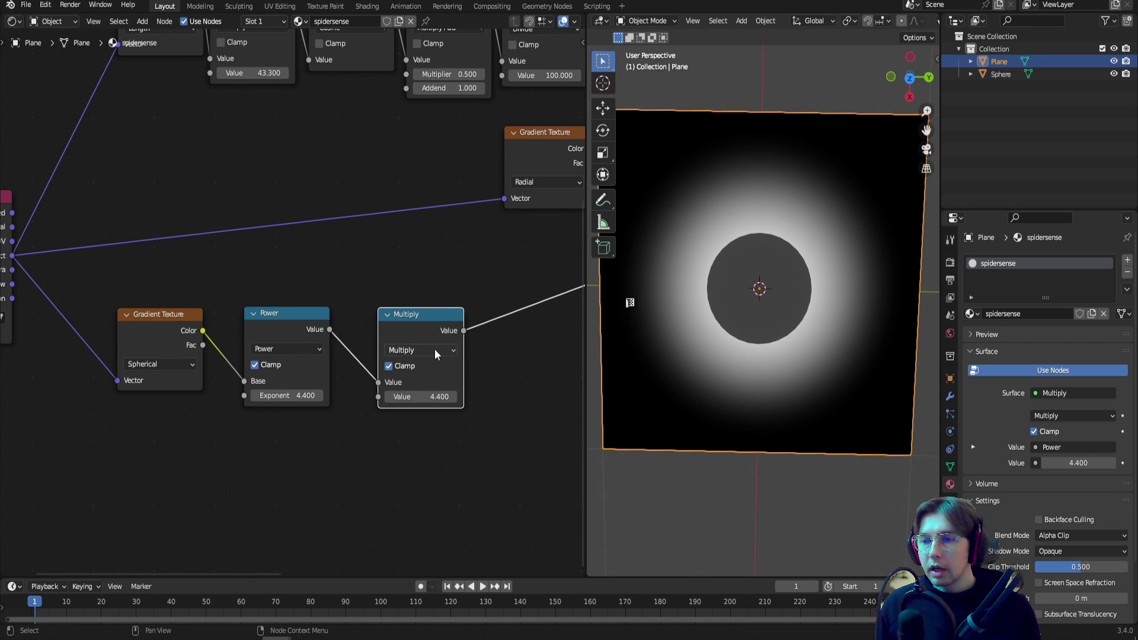
left_click(422, 396)
type("10")
key("Return")
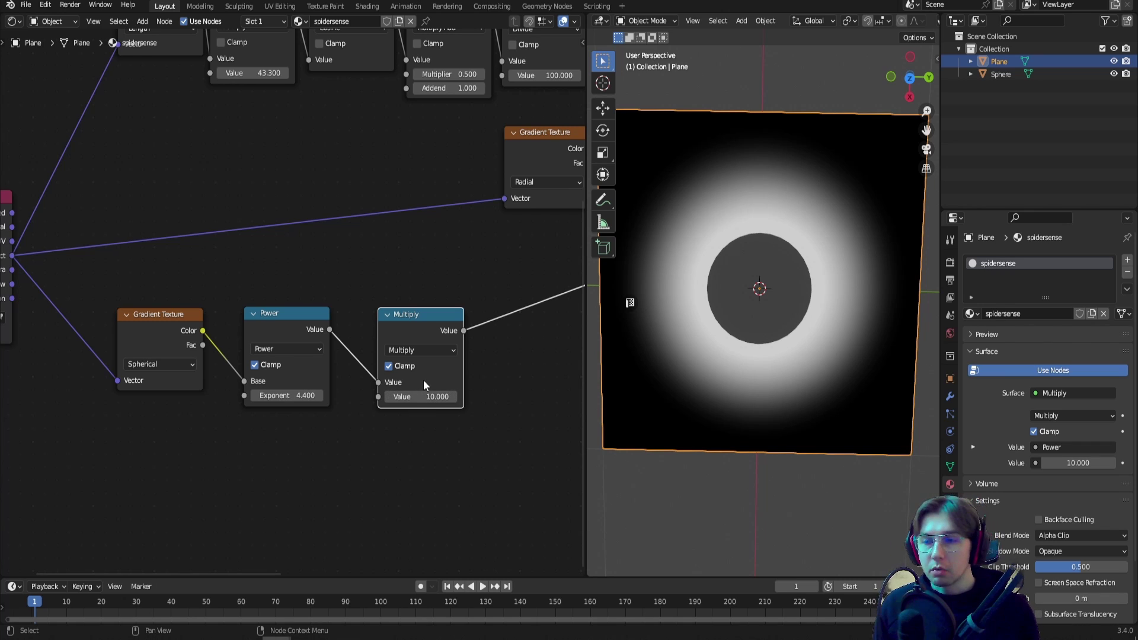
Tidy the Power and Multiply nodes by placing them close together and lower beneath the spherical gradient's output.
left_click_drag(414, 317, 389, 319)
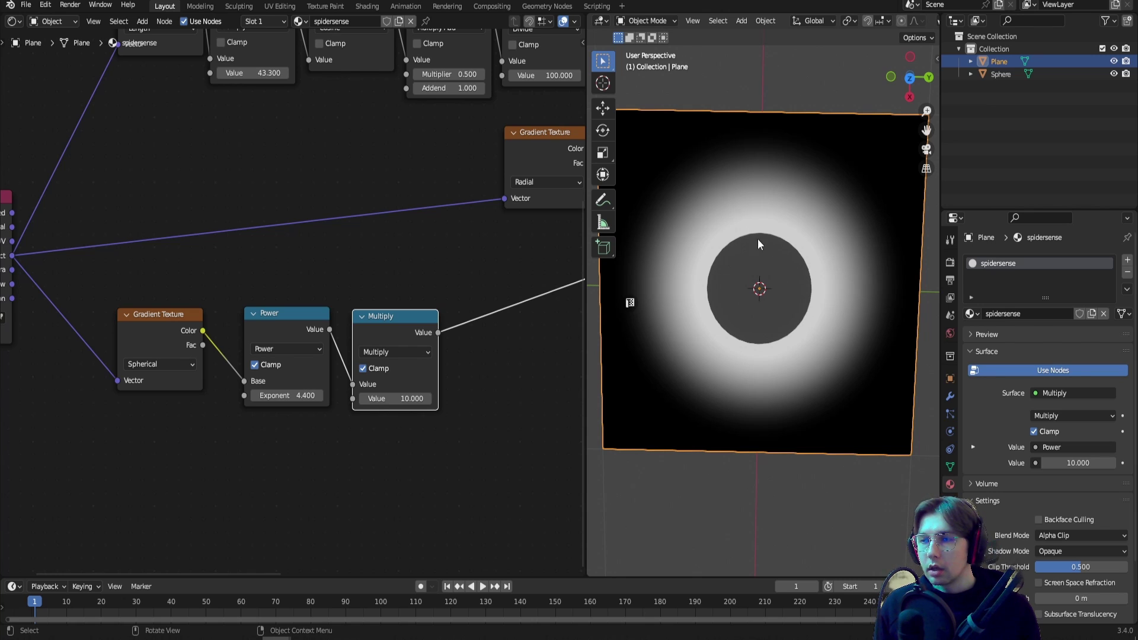
left_click_drag(286, 284, 394, 406)
left_click(382, 347)
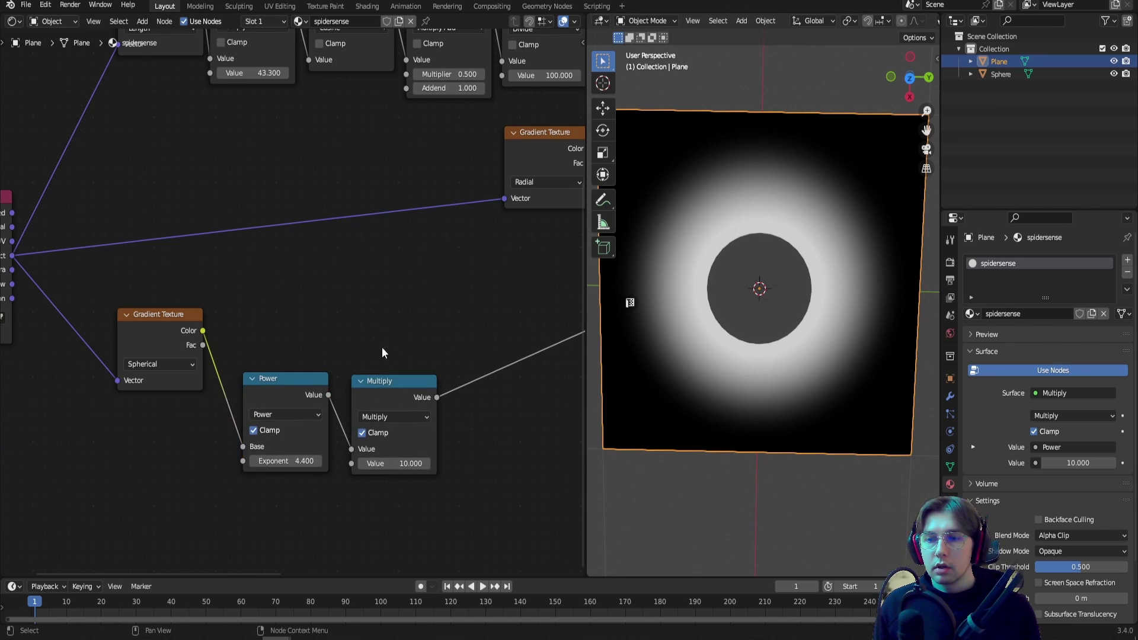
Duplicate the Multiply node above the Power chain, feed it the spherical gradient's Color and preview it on the plane.
left_click(386, 383)
key("shift+d")
left_click(343, 253)
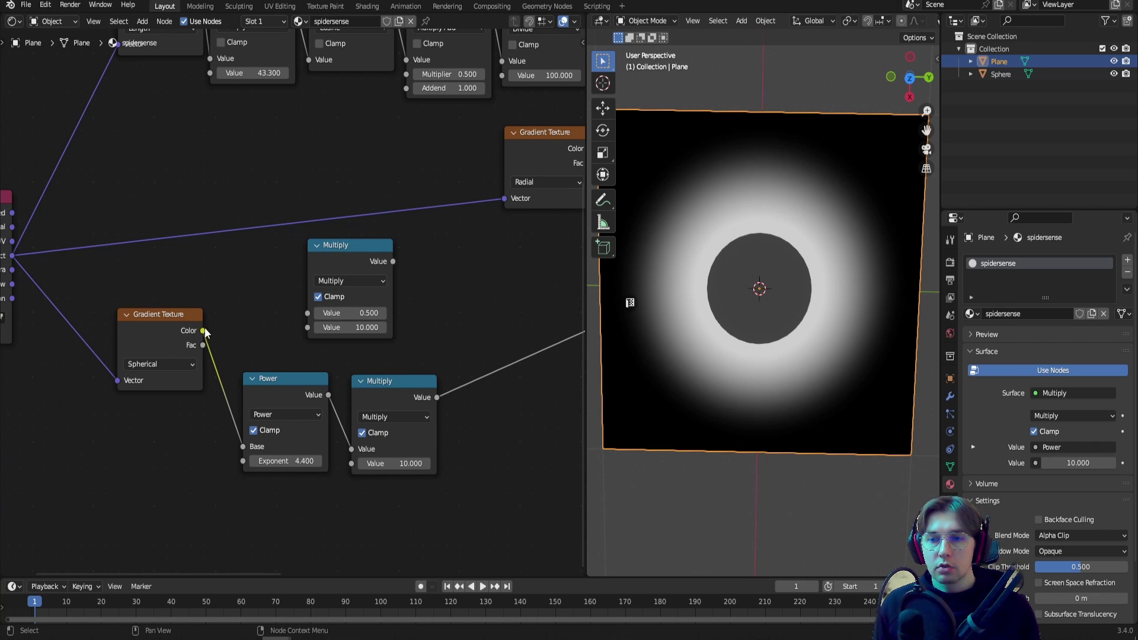
left_click_drag(203, 330, 311, 311)
left_click(358, 257, "ctrl+shift")
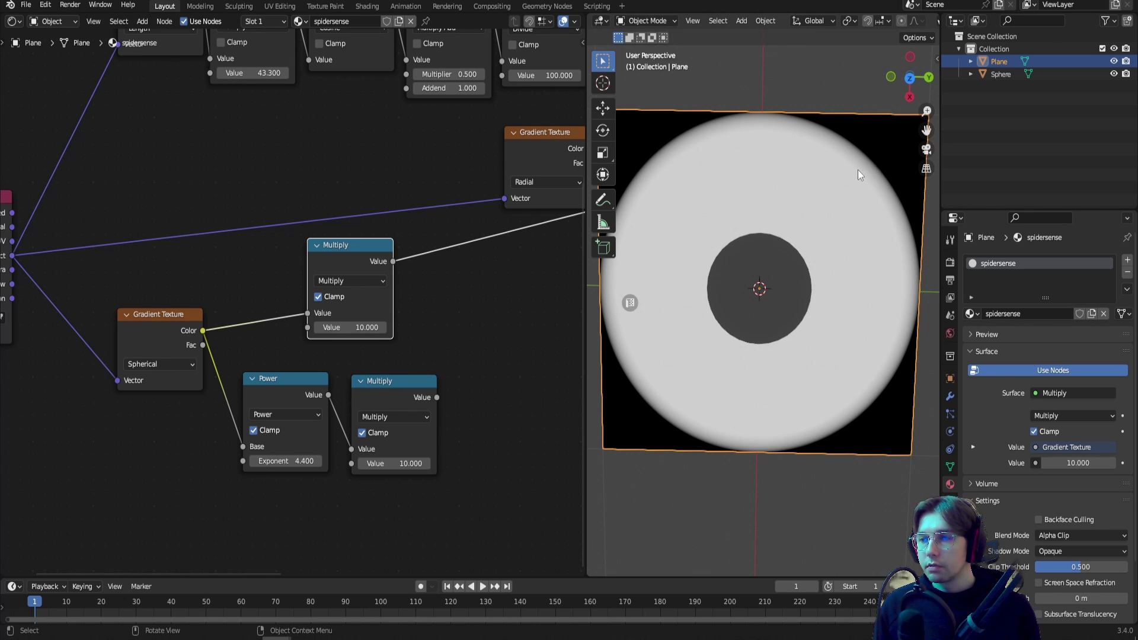
middle_click_drag(342, 258, 300, 243)
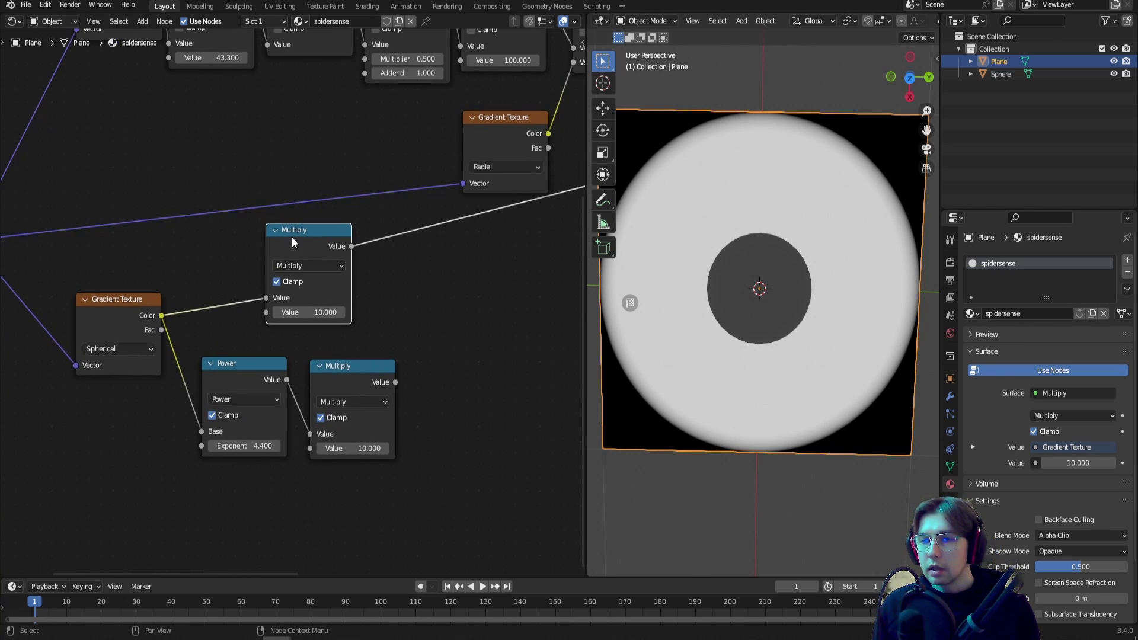
Duplicate the upper Multiply node past the Power chain, change the copy to Subtract, and shift the upper Multiply slightly toward it.
key("shift+d")
left_click(454, 338)
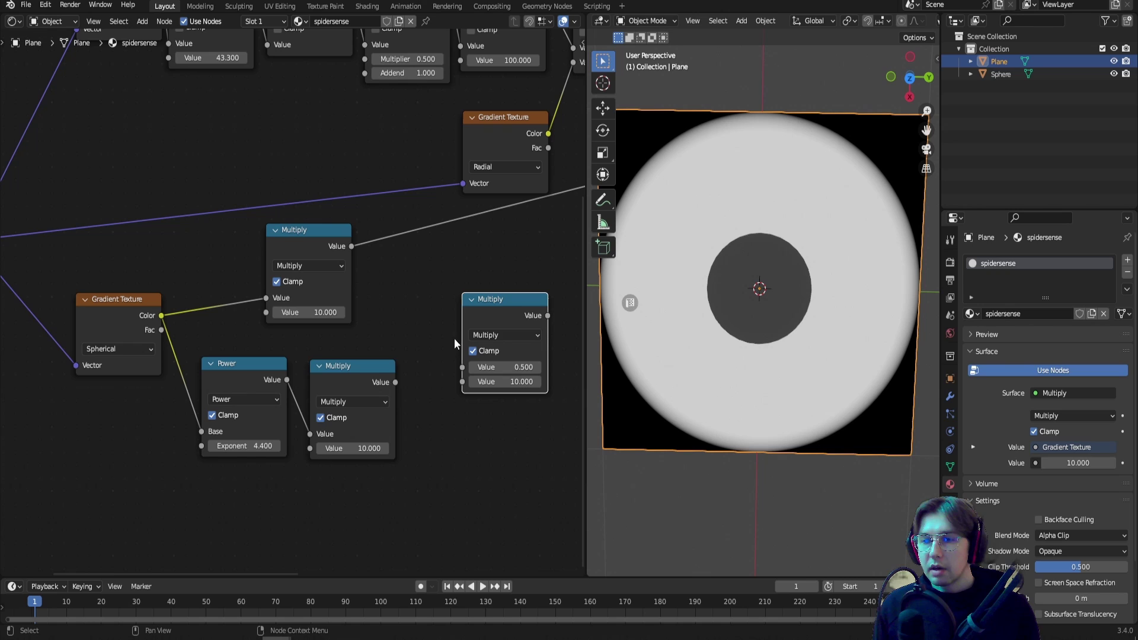
left_click(497, 336)
left_click(514, 383)
left_click_drag(298, 242, 316, 244)
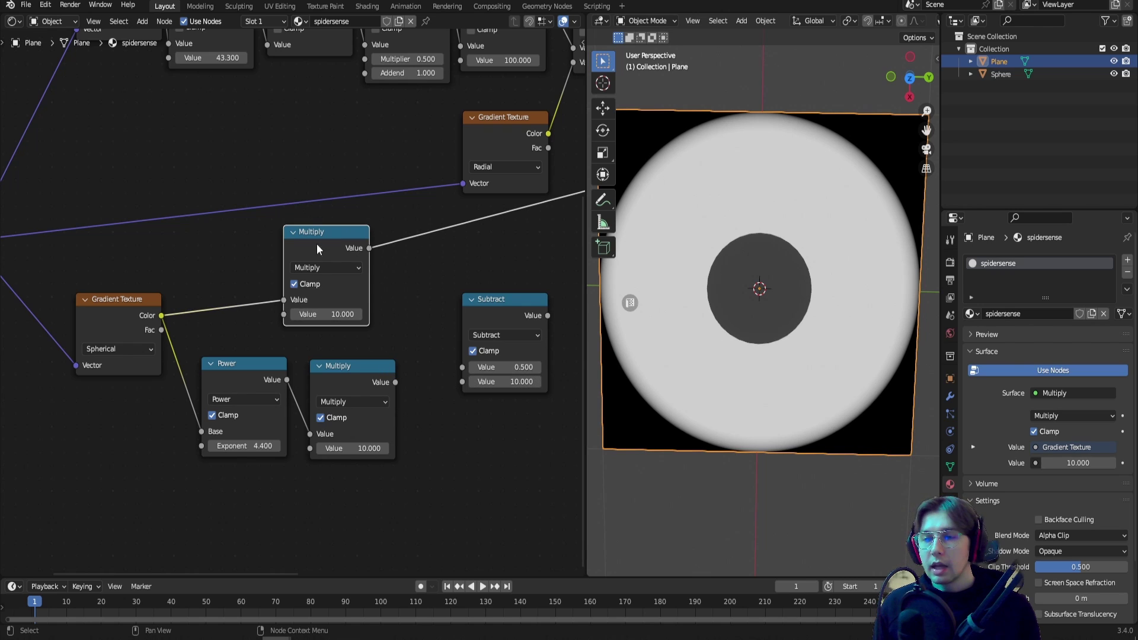
Feed the upper Multiply into Subtract's first value and the Power chain's Multiply into its second, and preview Subtract on the plane.
left_click(355, 376, "ctrl+shift")
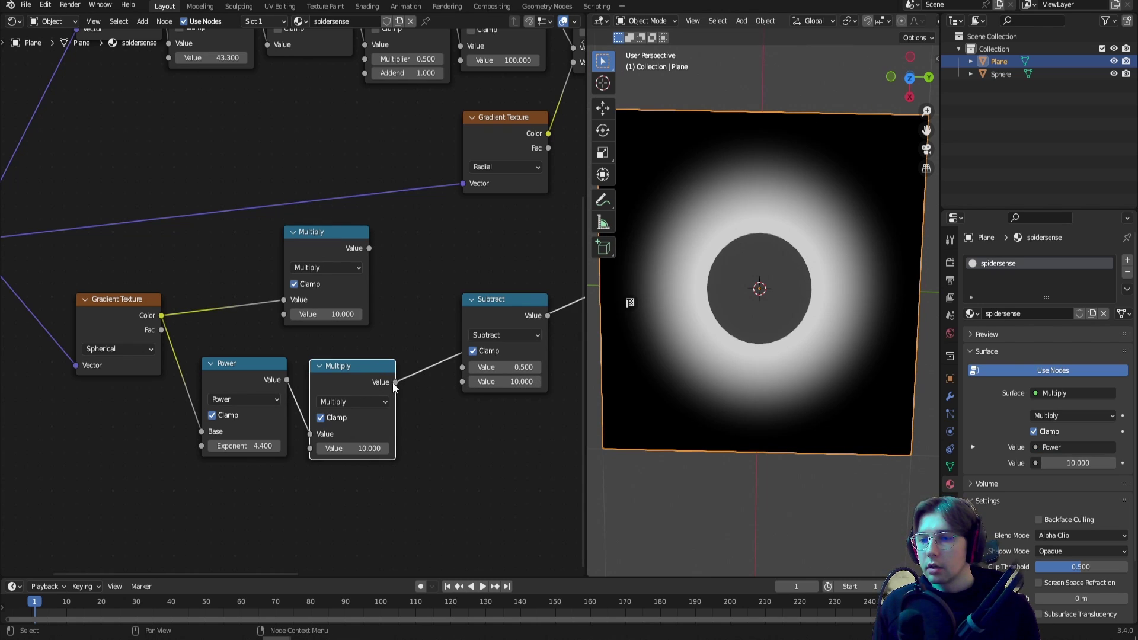
left_click_drag(395, 382, 464, 380)
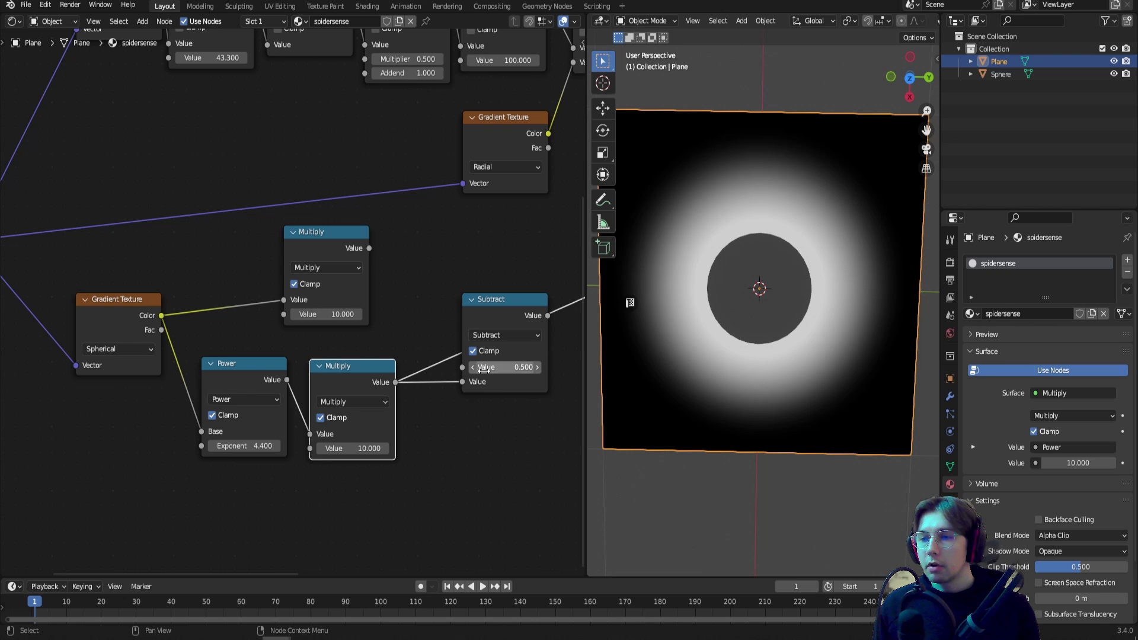
left_click(317, 247, "ctrl+shift")
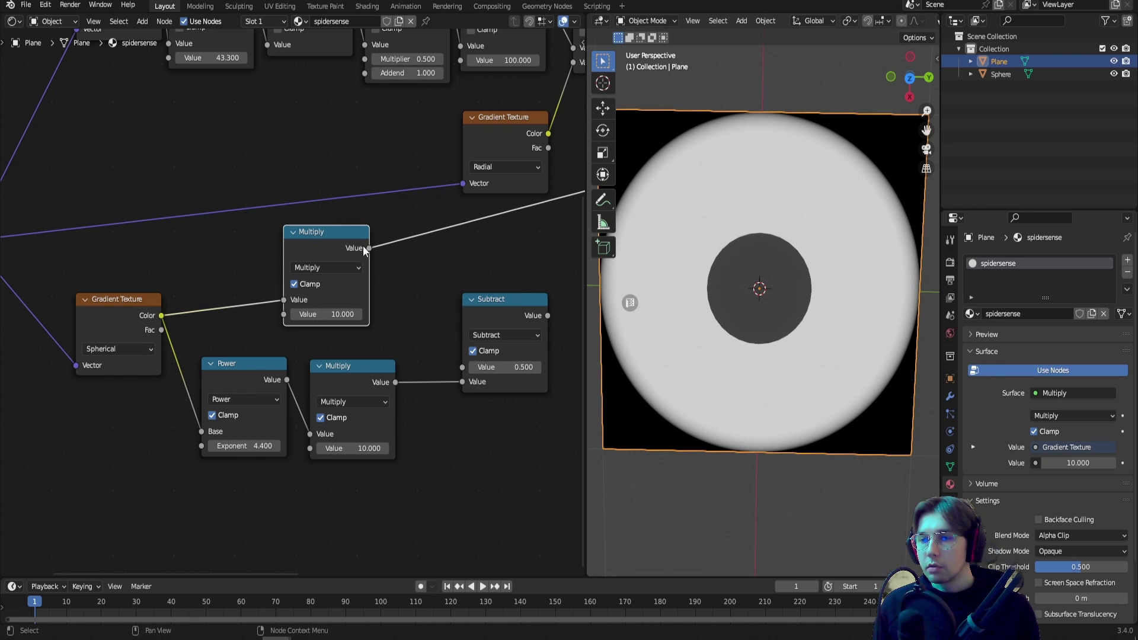
left_click_drag(368, 248, 463, 367)
left_click(497, 318, "ctrl+shift")
middle_click_drag(498, 318, 366, 333)
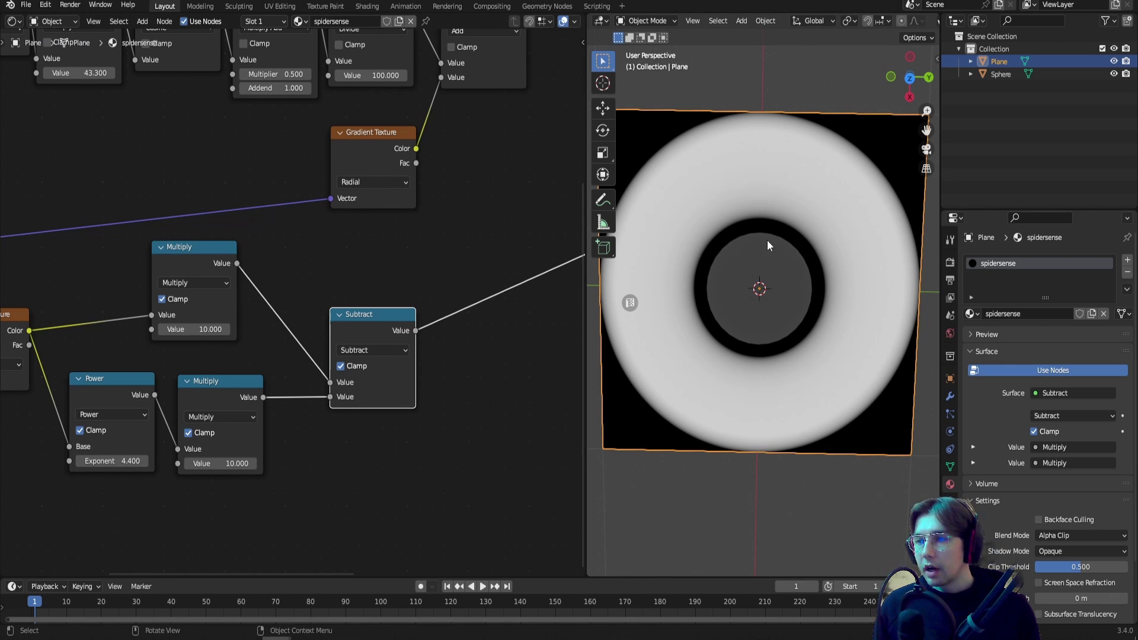
left_click(768, 267)
left_click(778, 218)
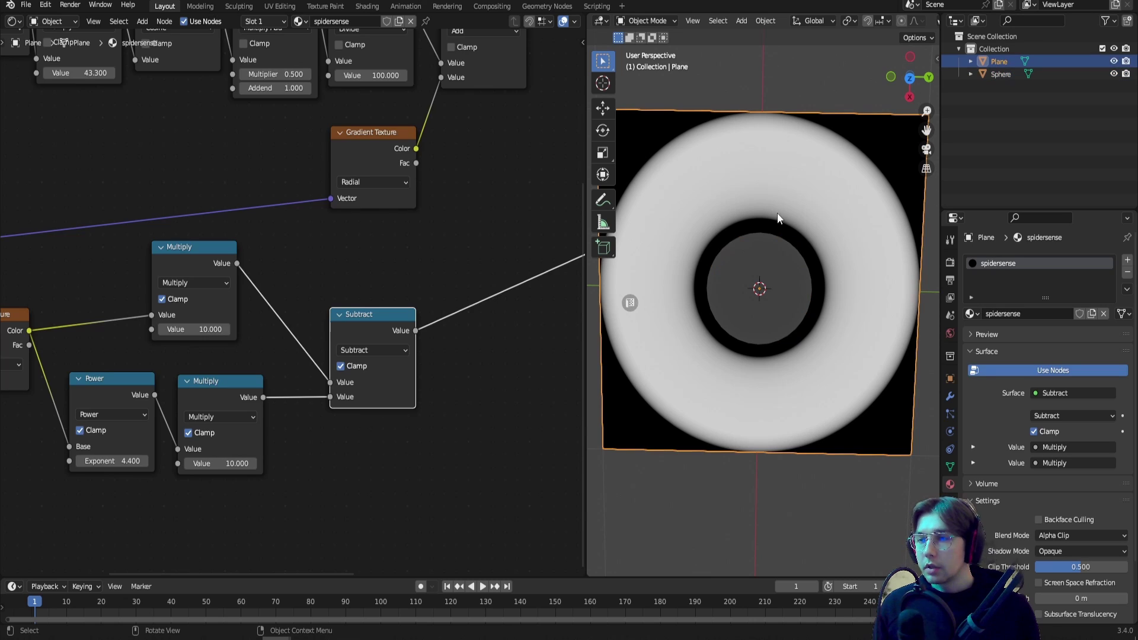
Widen the mask's inner hole by setting the Power exponent to 5.300 and the following Multiply value to 25.800.
scroll(272, 340, "up", 2)
mouse_move(315, 382)
left_mouse_down()
mouse_move(368, 382)
mouse_move(300, 381)
mouse_move(327, 382)
left_mouse_up()
left_click_drag(175, 378, 213, 378)
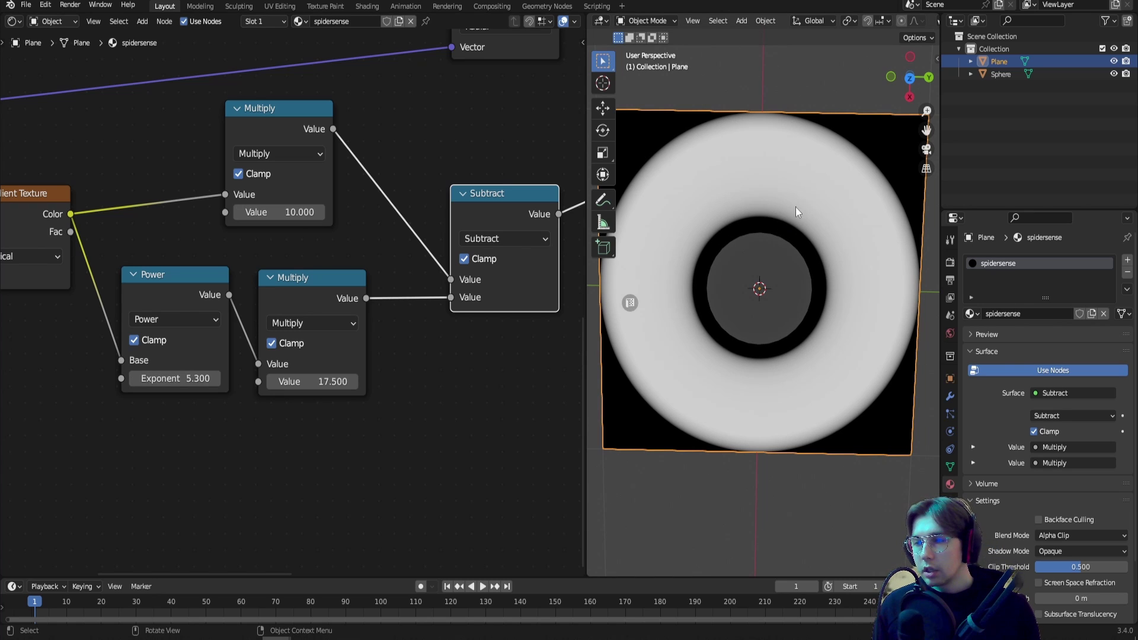
left_click_drag(314, 382, 342, 382)
Move the Transparent BSDF, Emission and Mix Shader nodes together to a lower spot, clear of the Compare node.
scroll(336, 304, "down", 10)
middle_click_drag(432, 223, 198, 263)
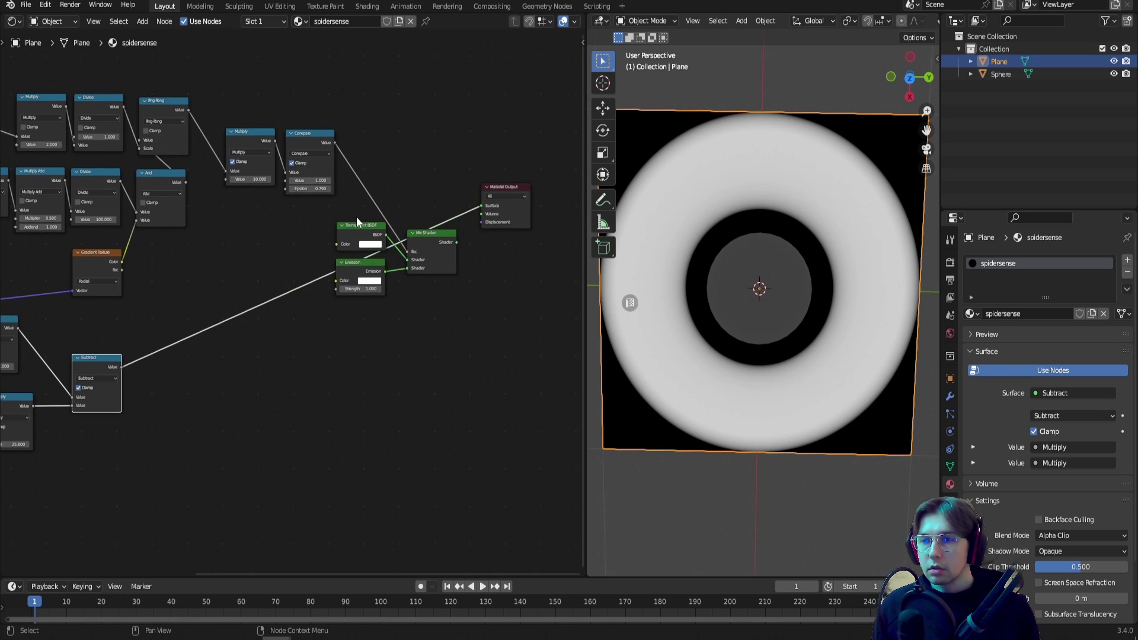
left_click_drag(351, 217, 429, 332)
key("g")
left_click(484, 371)
left_click(301, 242)
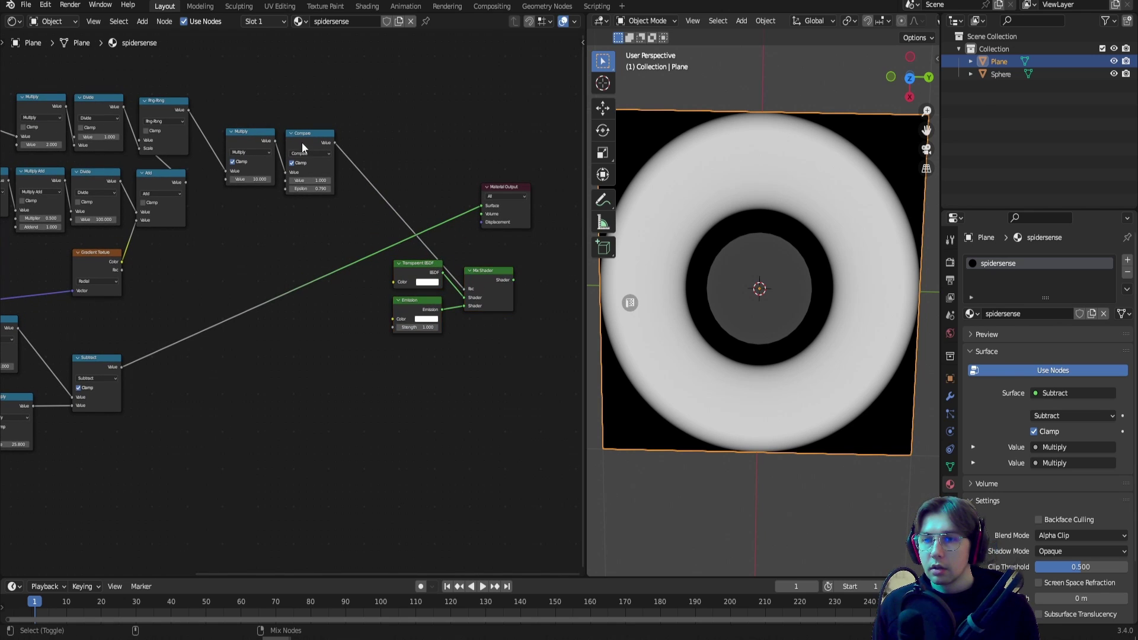
Preview the Compare node on the plane, duplicate it below the original and change the copy to Multiply.
left_click(302, 142, "ctrl+shift")
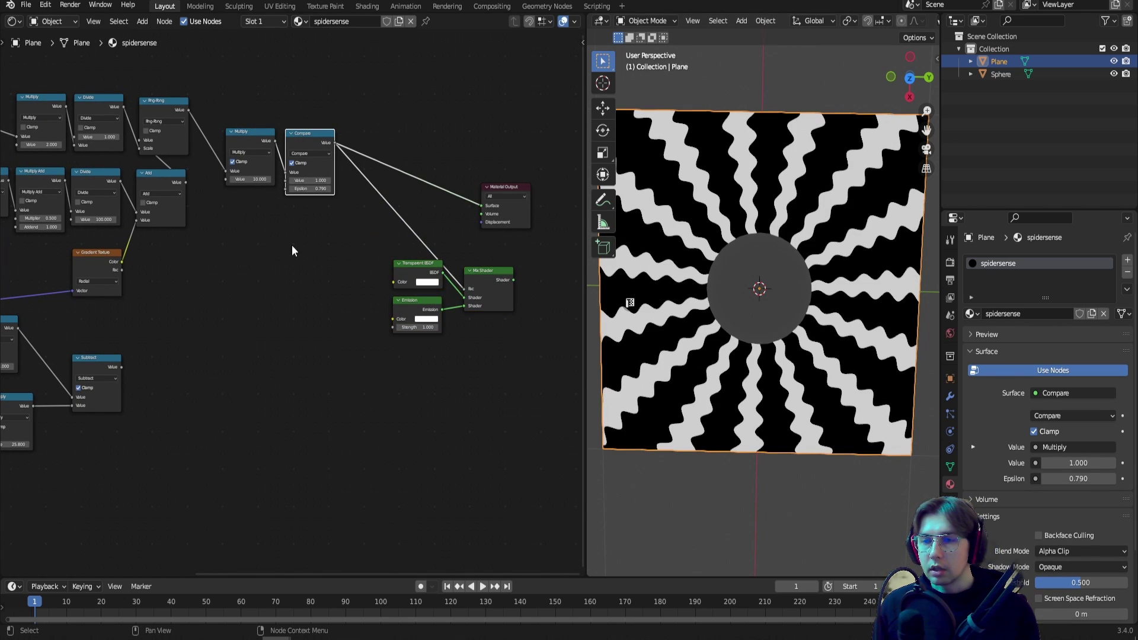
scroll(291, 250, "up", 3)
key("shift+d")
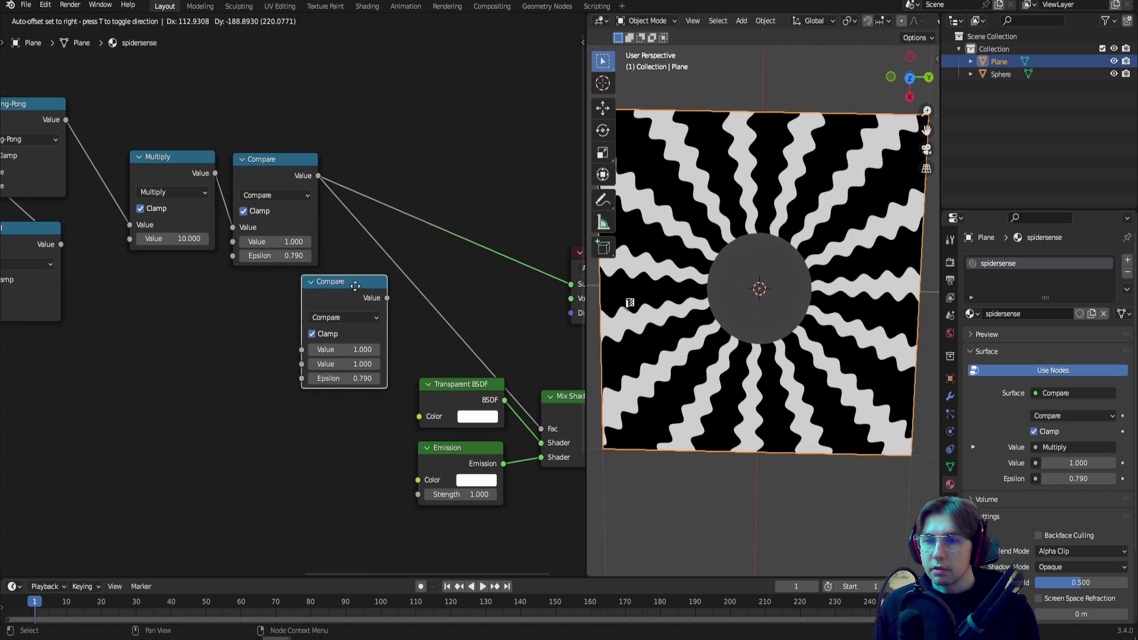
left_click(355, 311)
left_click(350, 342)
left_click(350, 396)
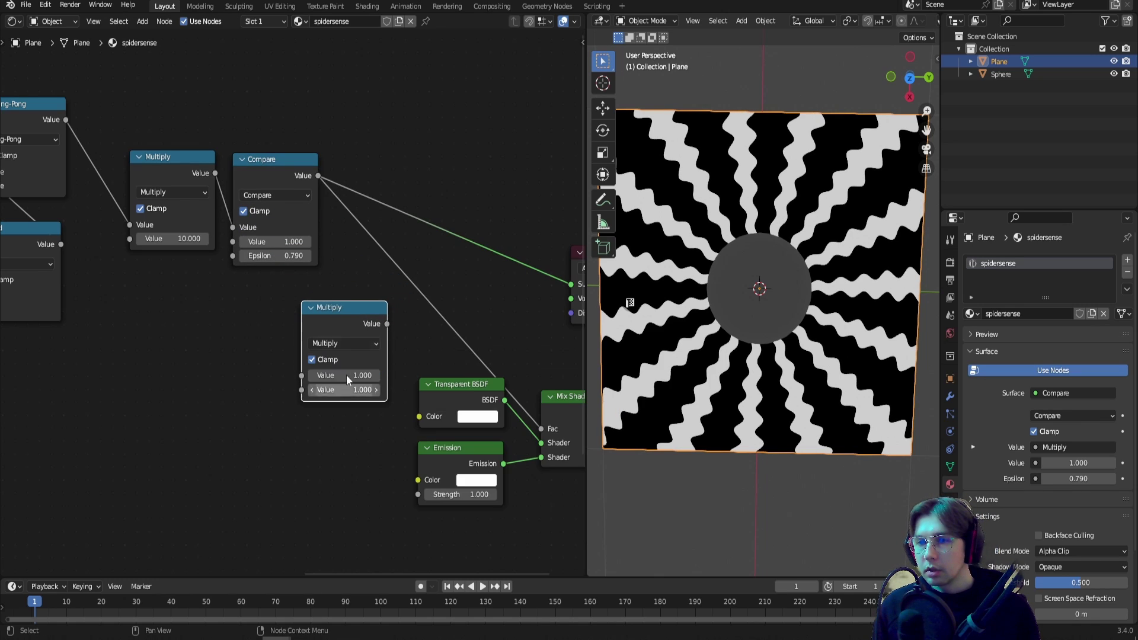
Connect the Compare output to the new Multiply node's first value and the Subtract output to its second.
left_click_drag(318, 175, 302, 375)
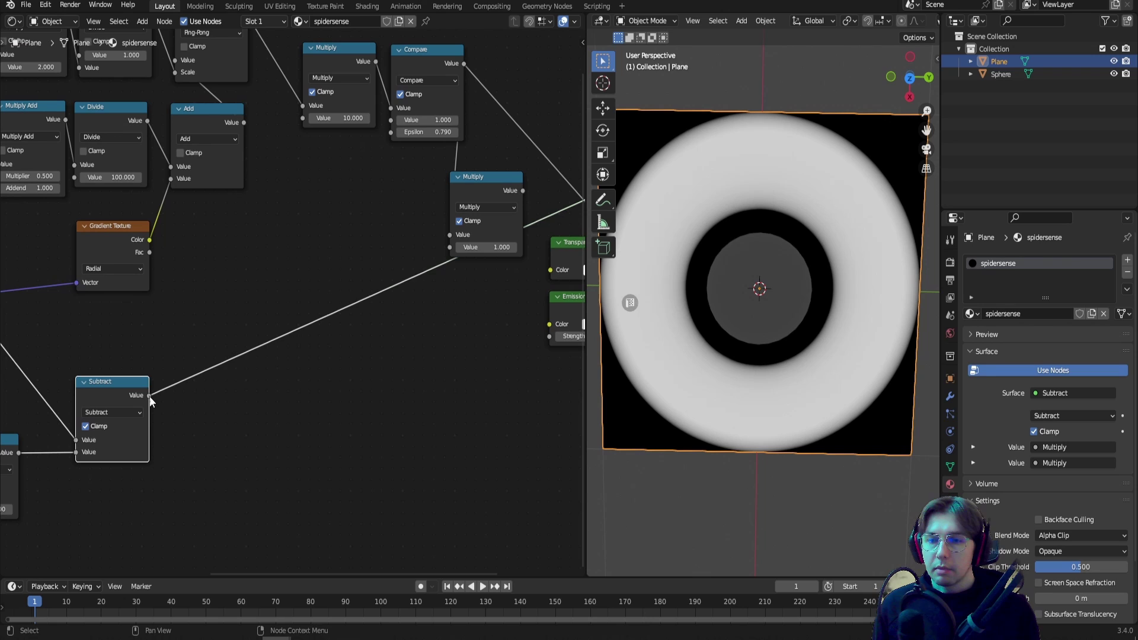
left_click_drag(149, 395, 450, 249)
middle_click_drag(392, 188, 234, 235)
scroll(233, 234, "up", 1)
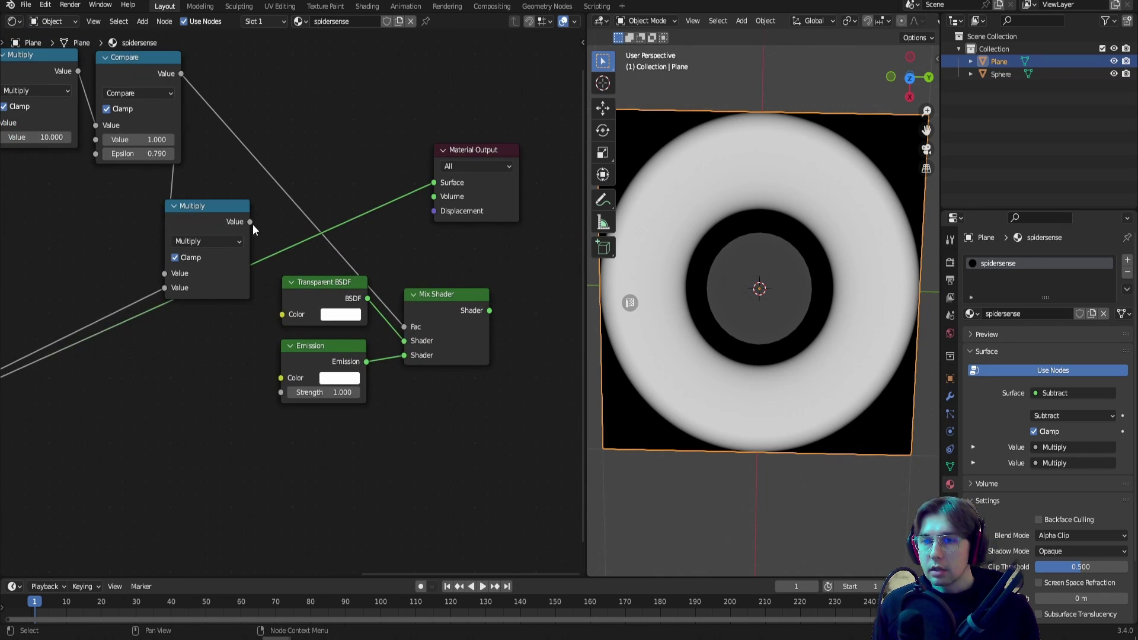
Feed the new Multiply into the Mix Shader's Fac, connect the shader to the material's surface, and place Multiply beside Compare.
left_click_drag(250, 222, 404, 325)
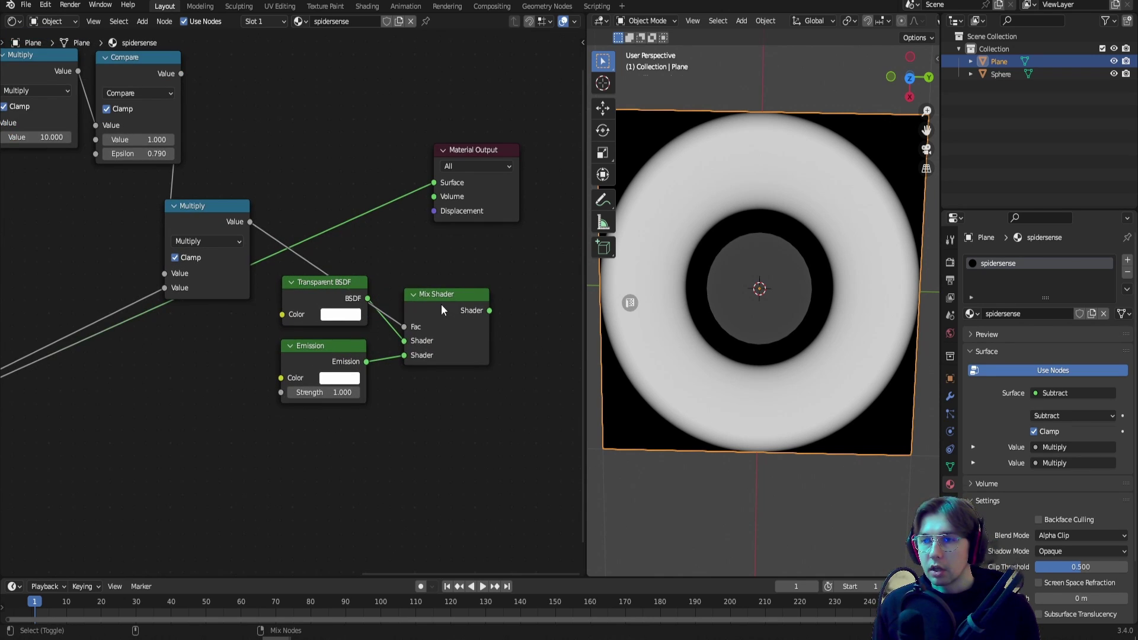
left_click(441, 304, "ctrl+shift")
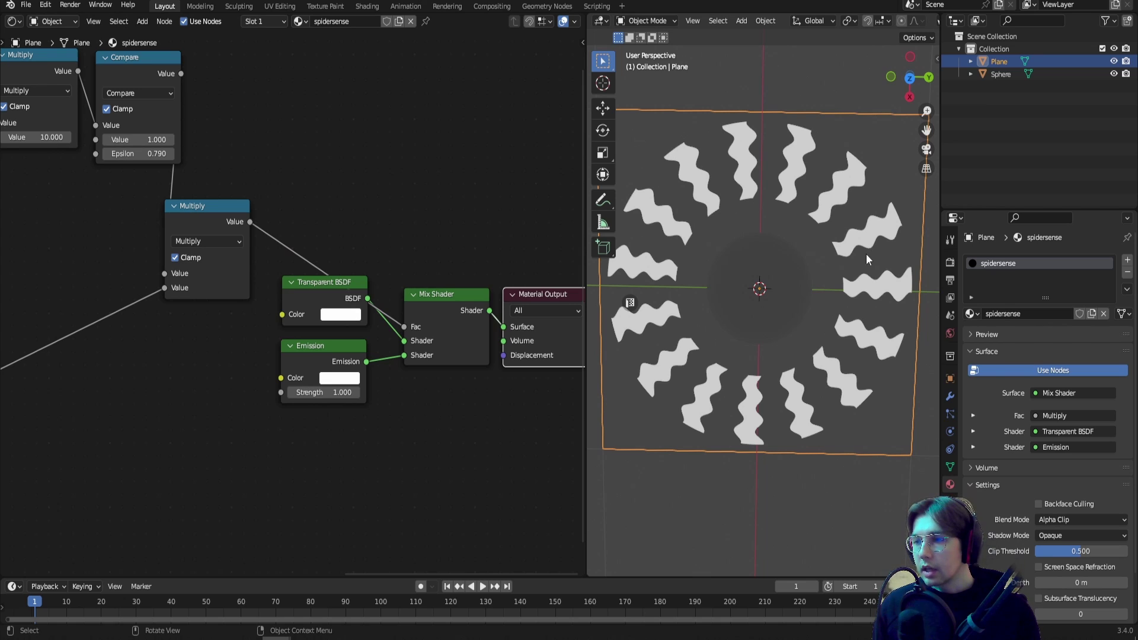
scroll(288, 294, "down", 1)
left_click_drag(214, 277, 260, 154)
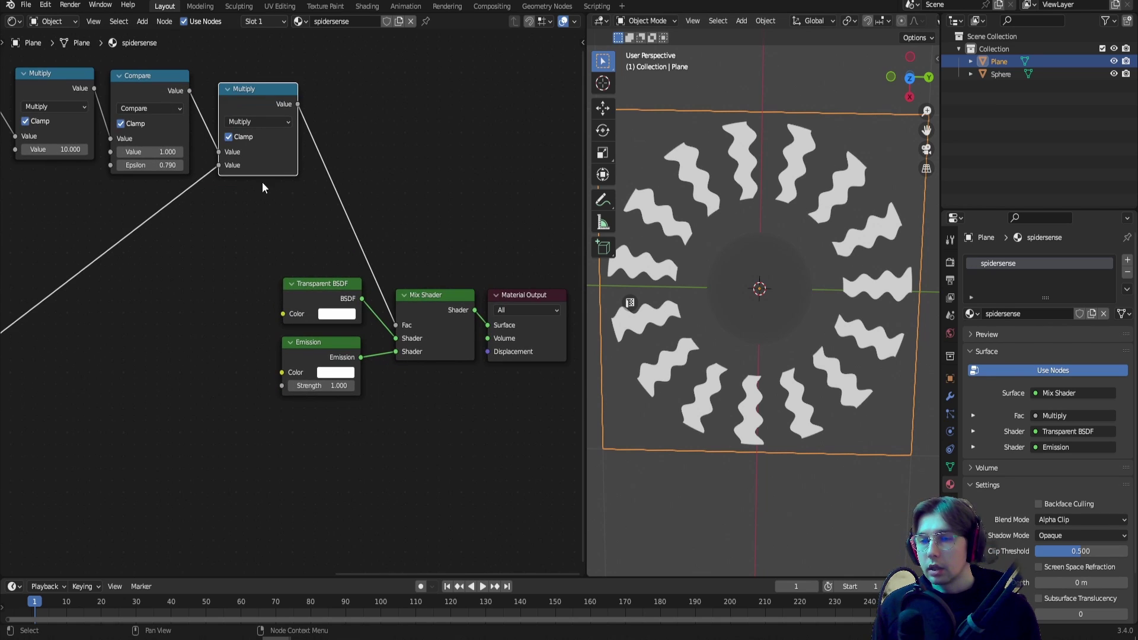
middle_click_drag(236, 187, 242, 182)
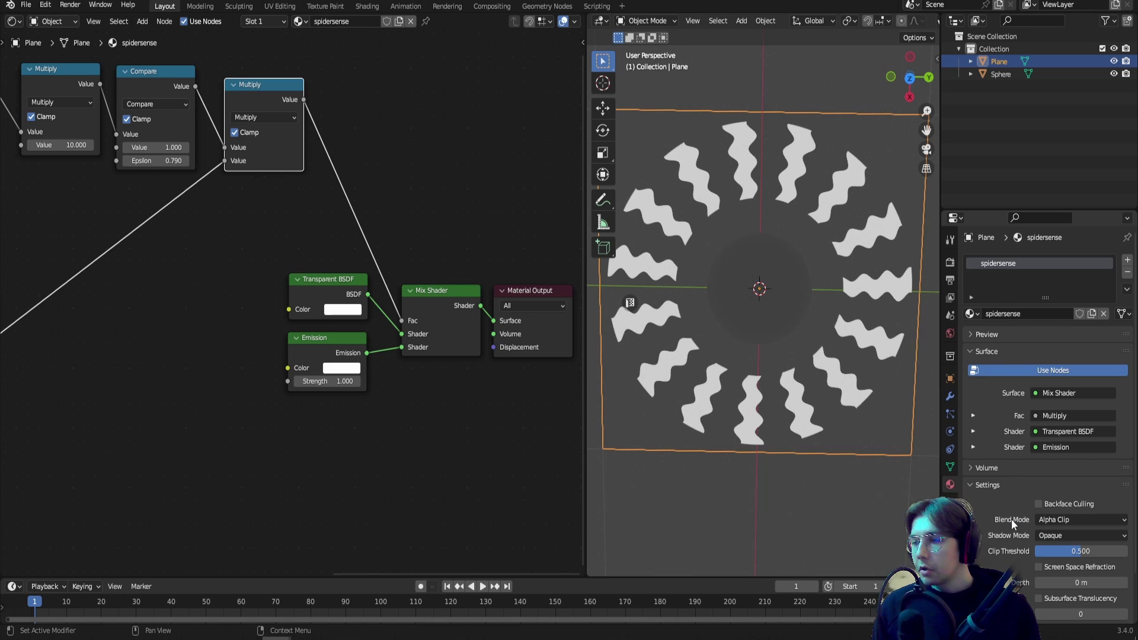
Try the Alpha Blend blend mode on the spidersense material and switch it back to Alpha Clip.
left_click(1075, 520)
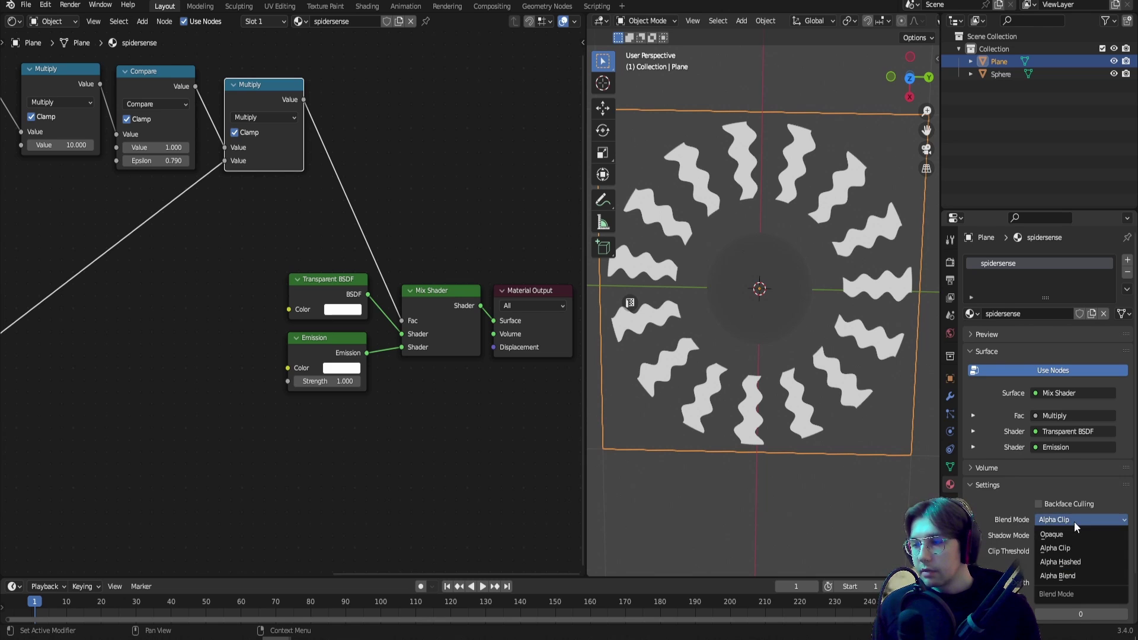
left_click(1066, 575)
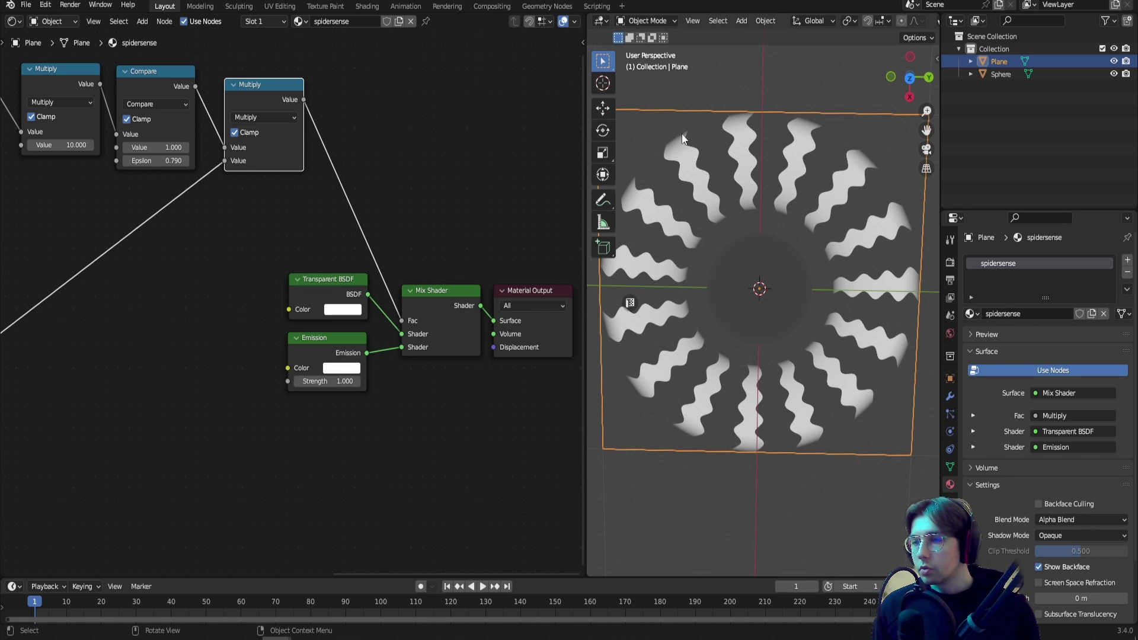
left_click(1079, 519)
left_click(1058, 547)
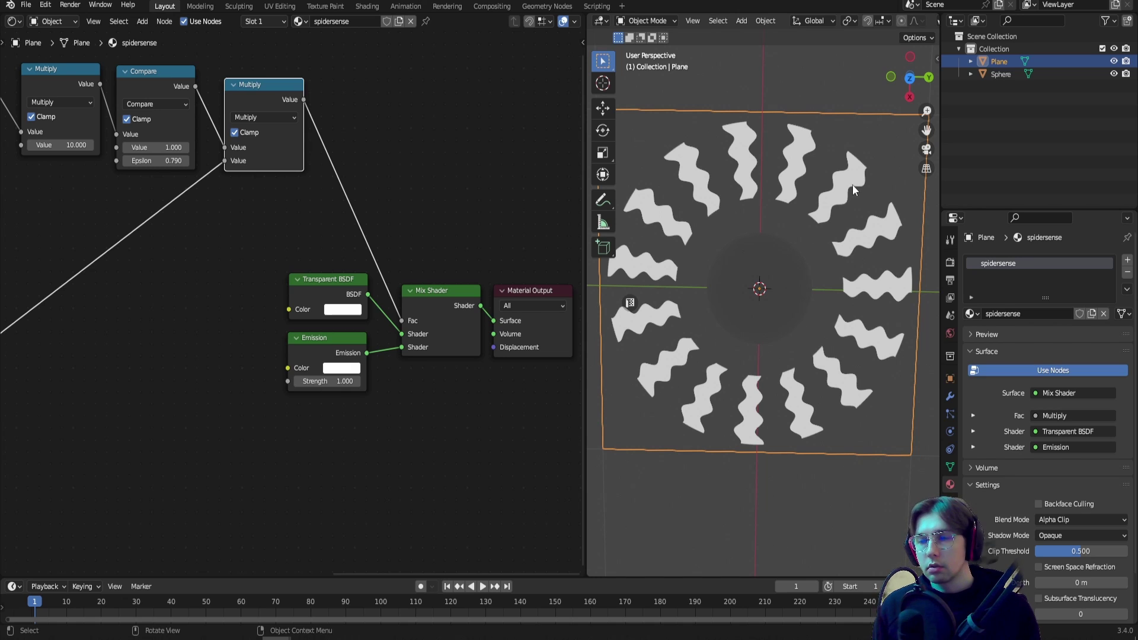
scroll(391, 286, "down", 2)
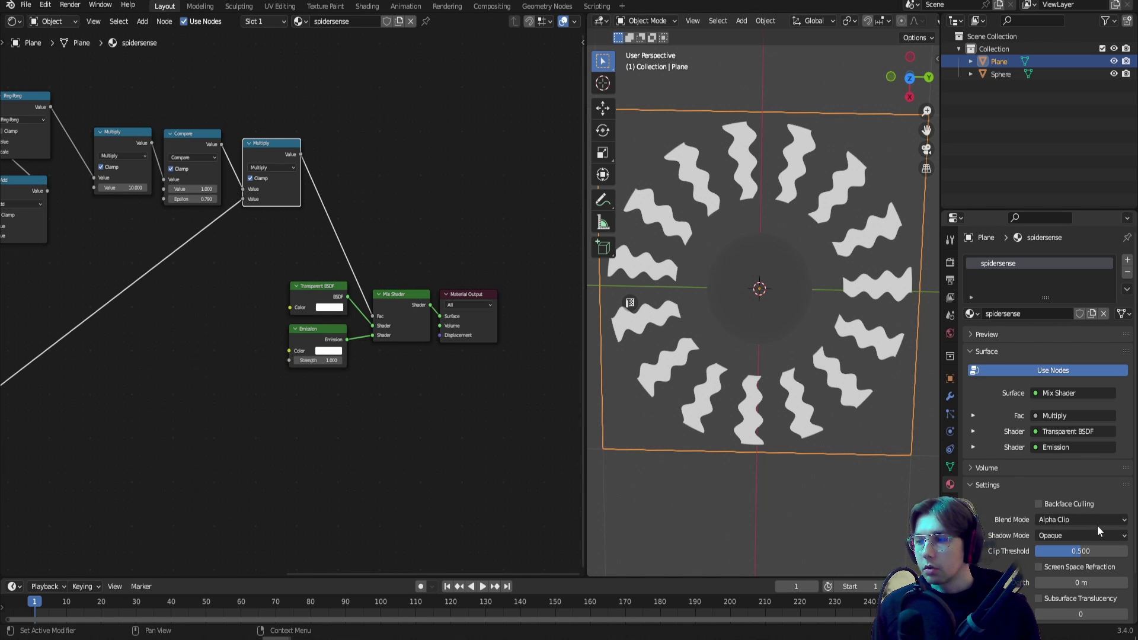
left_click(742, 319)
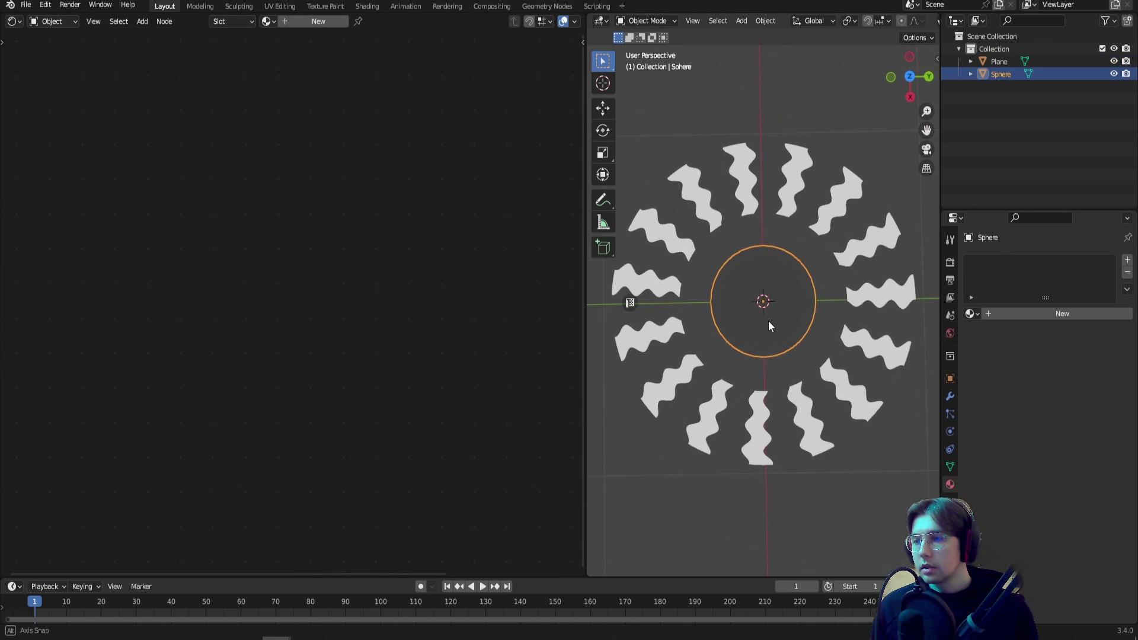
left_click(768, 322)
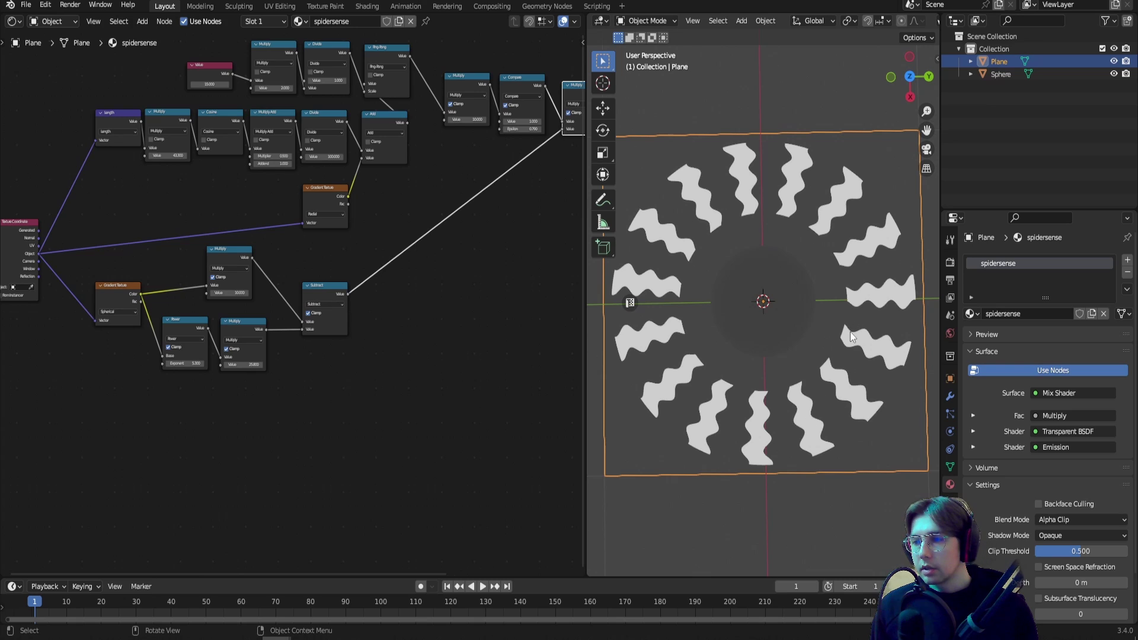
Sketch annotation outlines of a neck and shoulders below the sphere, plus the intended line area around the head.
left_click(606, 203)
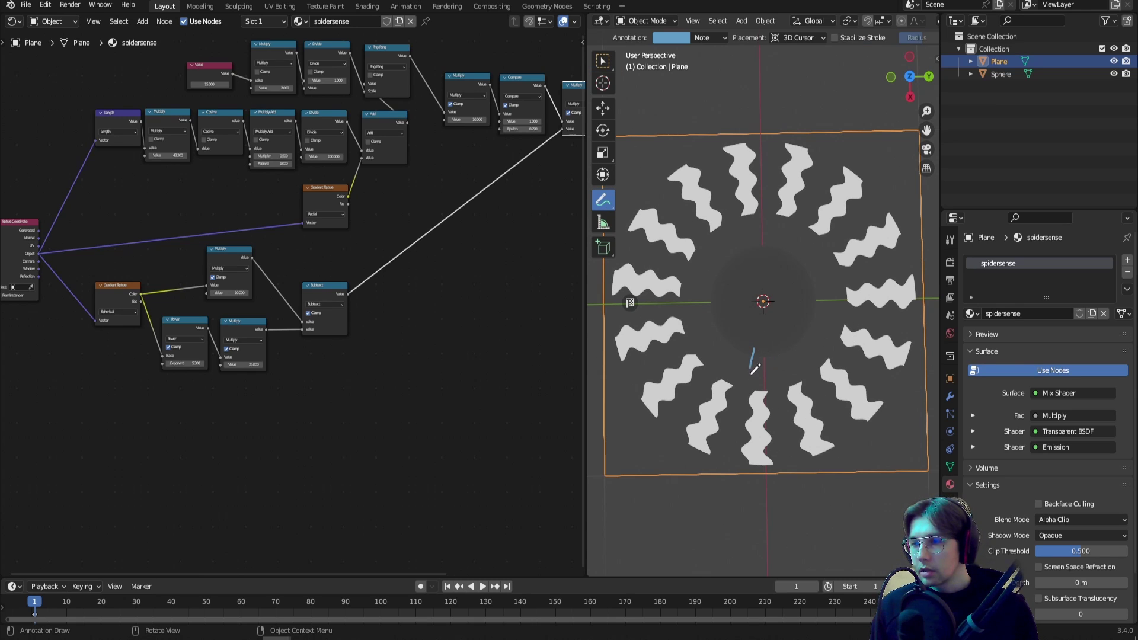
mouse_move(754, 350)
left_mouse_down()
mouse_move(751, 426)
mouse_move(775, 412)
mouse_move(878, 486)
left_mouse_up()
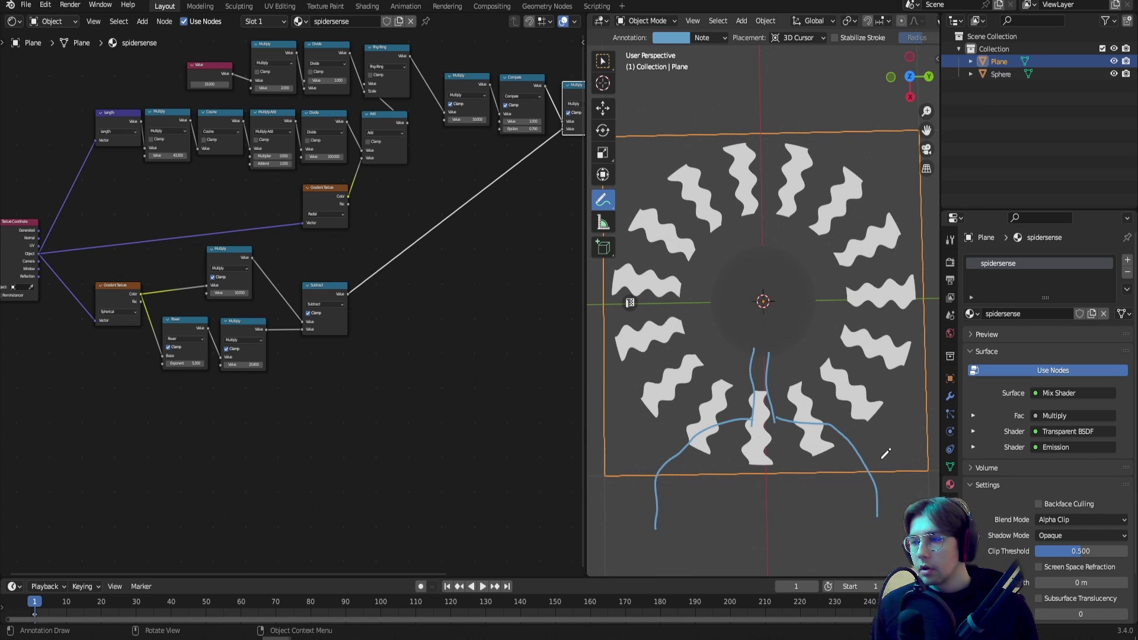
left_click_drag(759, 388, 641, 491)
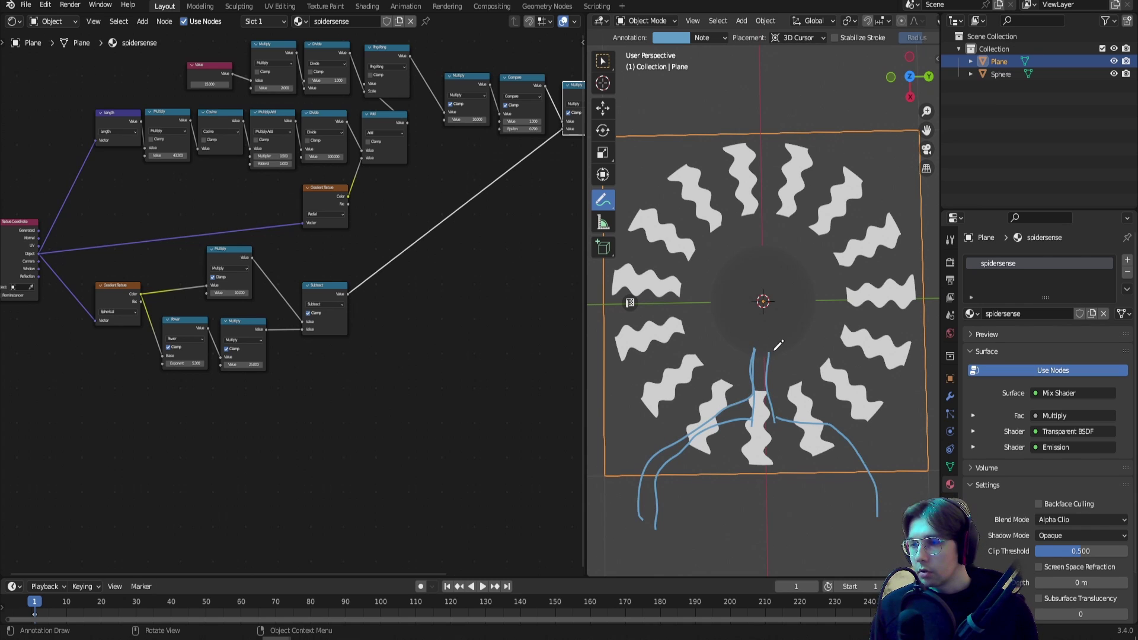
left_click_drag(773, 352, 893, 498)
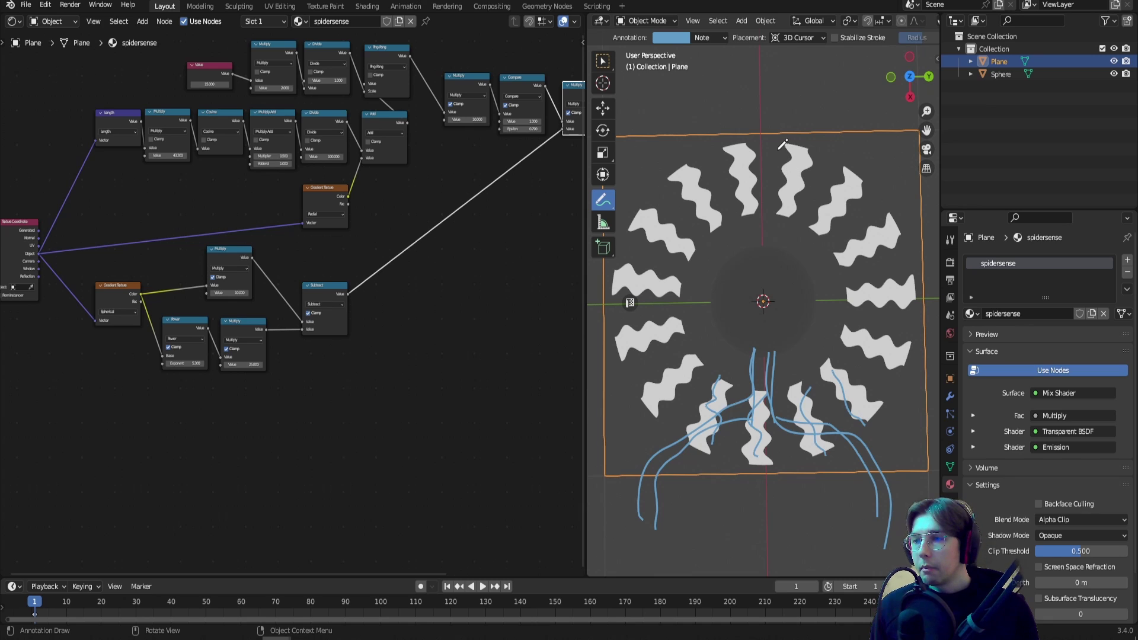
mouse_move(781, 143)
left_mouse_down()
mouse_move(881, 308)
mouse_move(878, 359)
left_mouse_up()
mouse_move(777, 153)
left_mouse_down()
mouse_move(664, 317)
mouse_move(691, 363)
left_mouse_up()
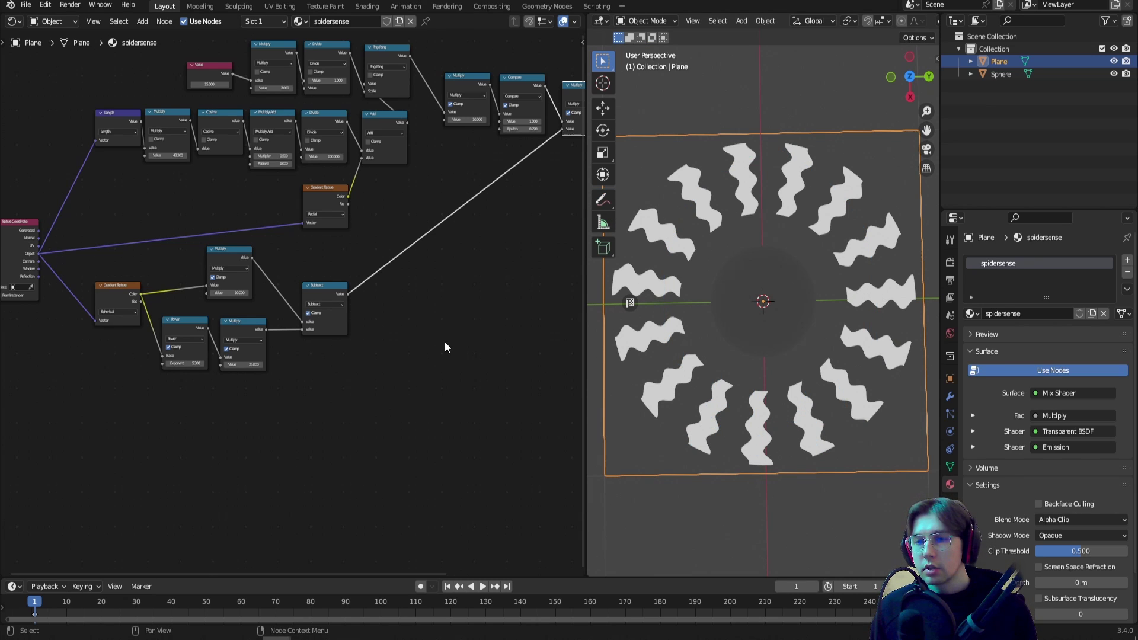
Move the spherical gradient with its Power, Multiply and Subtract nodes farther from Texture Coordinate, leaving a gap between them.
scroll(444, 346, "down", 3)
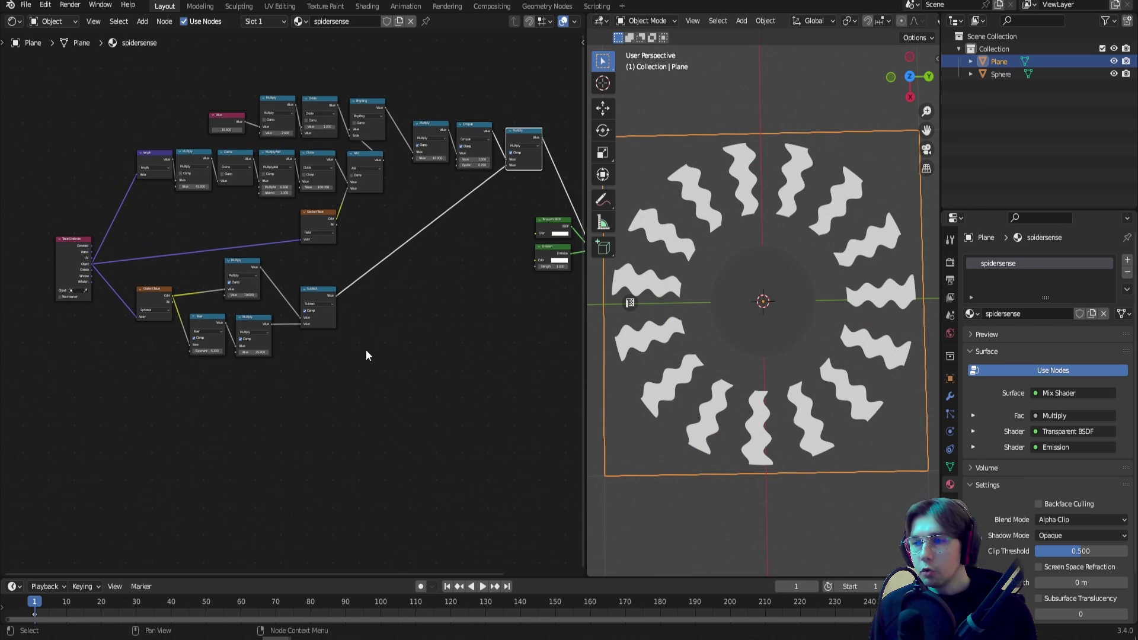
middle_click_drag(203, 396, 295, 344)
scroll(295, 343, "up", 7)
middle_click_drag(185, 276, 342, 296)
left_click_drag(146, 197, 135, 221)
scroll(283, 348, "down", 1)
middle_click_drag(283, 347, 152, 363)
left_click_drag(176, 380, 465, 219)
middle_click_drag(373, 380, 327, 407)
key("g")
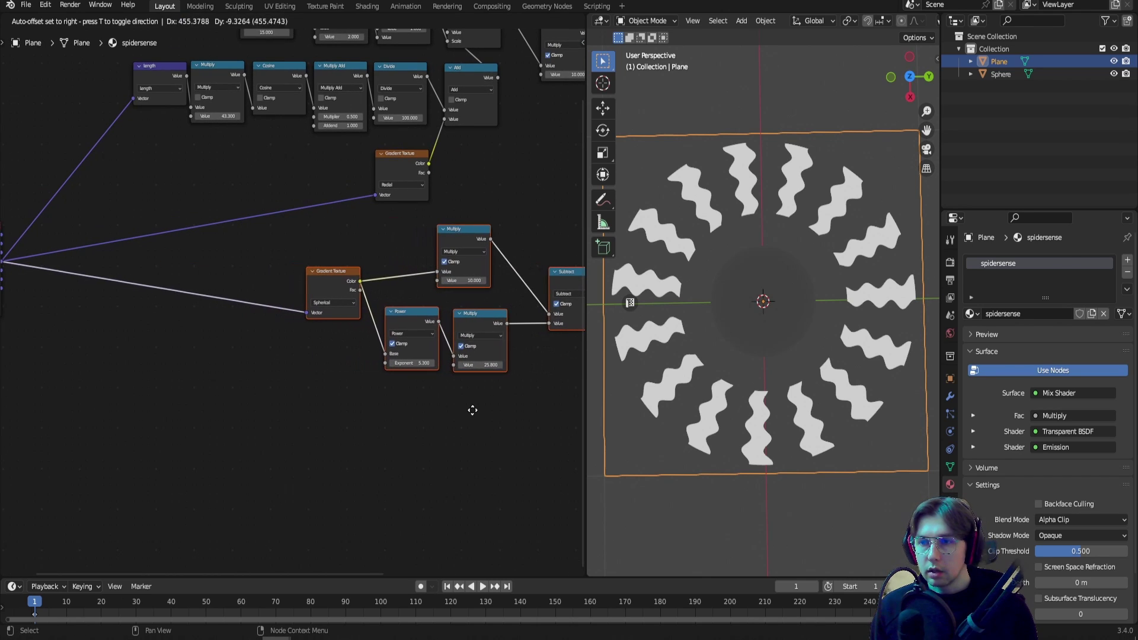
left_click(472, 411)
Add a Mapping node between Texture Coordinate and the spherical gradient, and place a duplicate of it directly below.
middle_click_drag(192, 348, 323, 313)
scroll(322, 313, "up", 2)
left_click(218, 295)
key("F3")
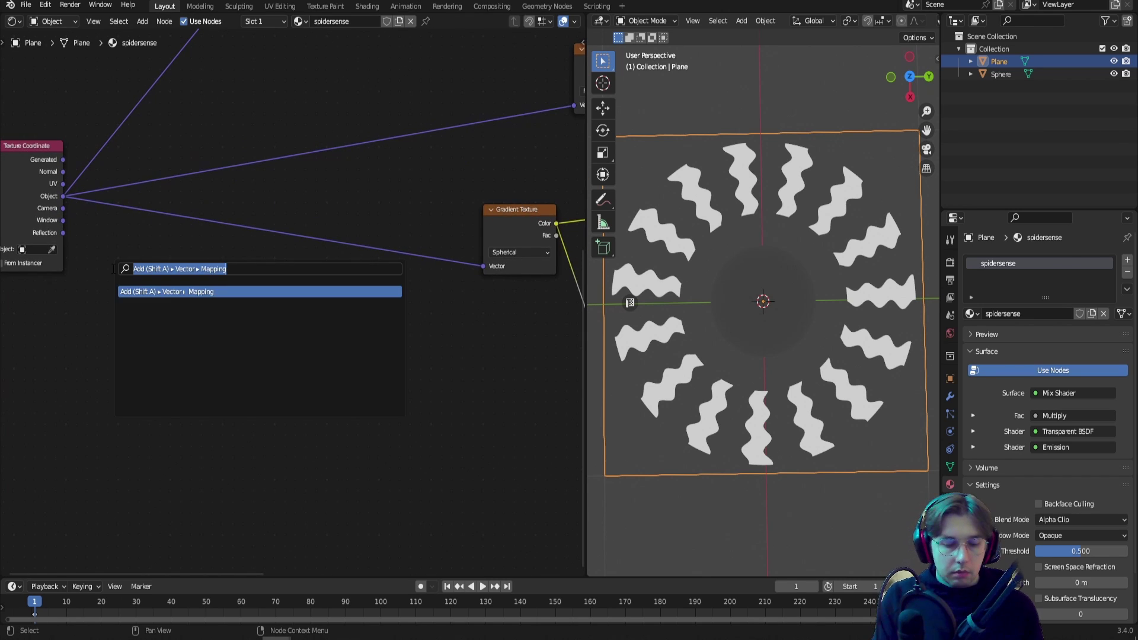
type("mapp")
key("Return")
left_click(155, 249)
middle_click_drag(155, 250, 202, 196)
scroll(249, 243, "down", 2)
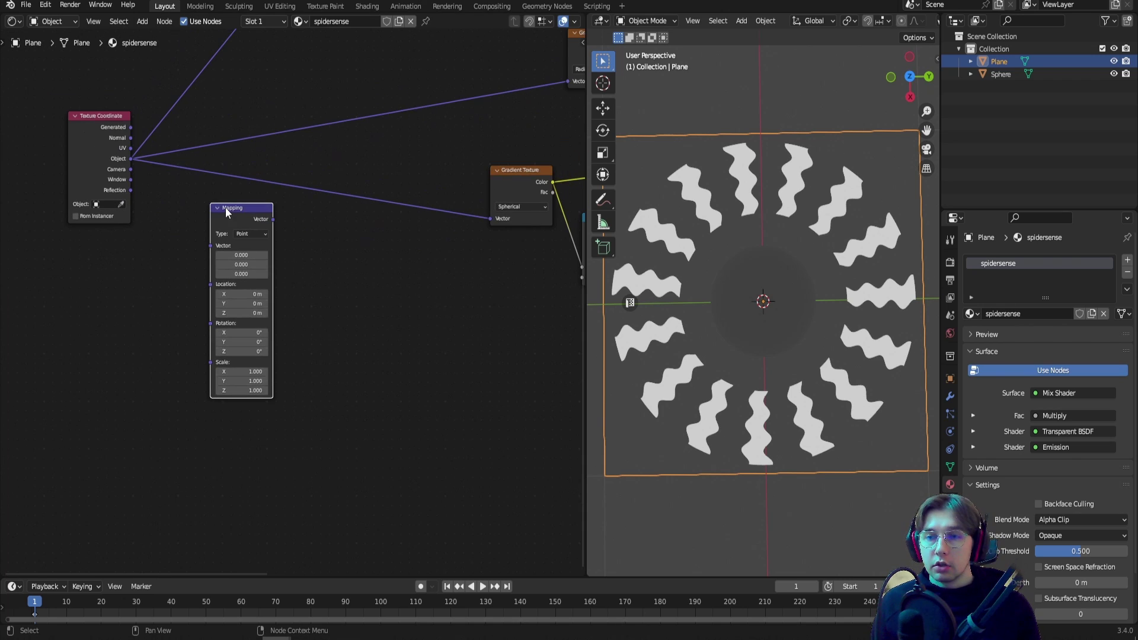
key("shift+d")
left_click(226, 411)
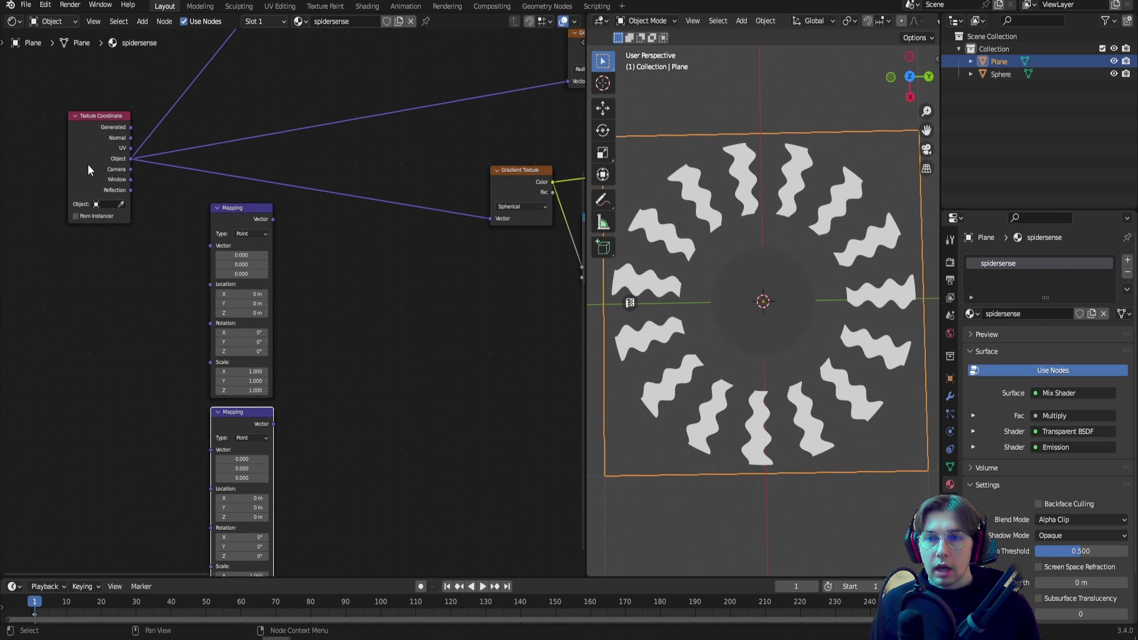
Connect the Object output of Texture Coordinate to the Vector inputs of both Mapping nodes.
scroll(89, 169, "up", 3)
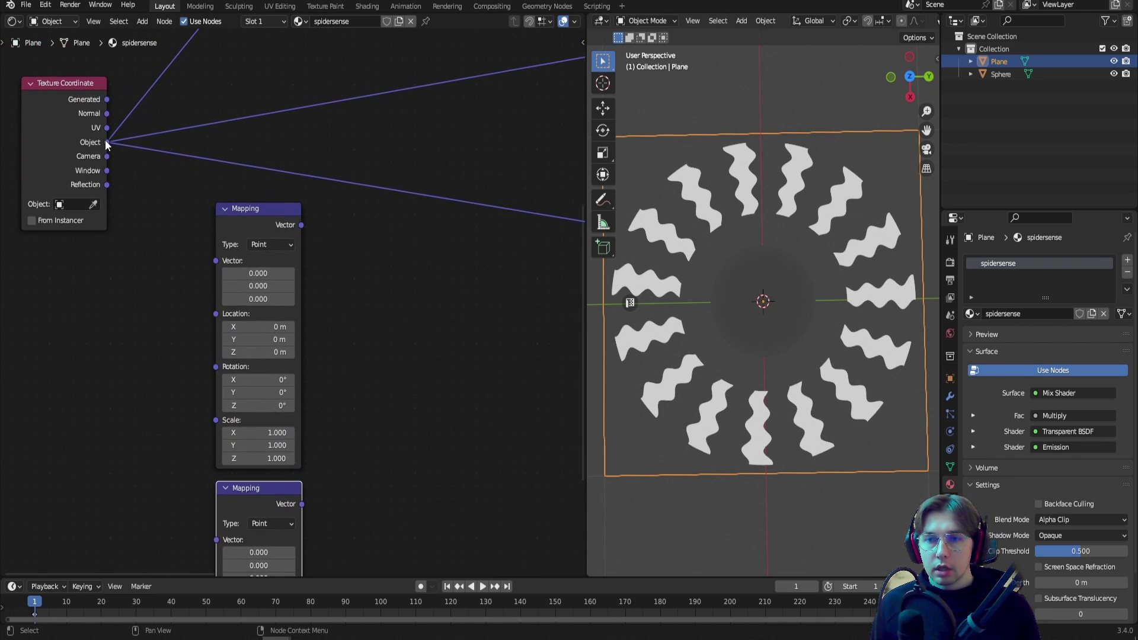
left_click_drag(106, 142, 216, 261)
scroll(115, 235, "down", 2)
middle_click_drag(115, 235, 137, 195)
left_click_drag(130, 116, 225, 454)
Duplicate the spherical Gradient Texture, place the copy beside the upper Mapping node and set its type to Radial.
middle_click_drag(395, 273, 255, 230)
left_click(482, 86)
key("shift+d")
left_click(262, 225)
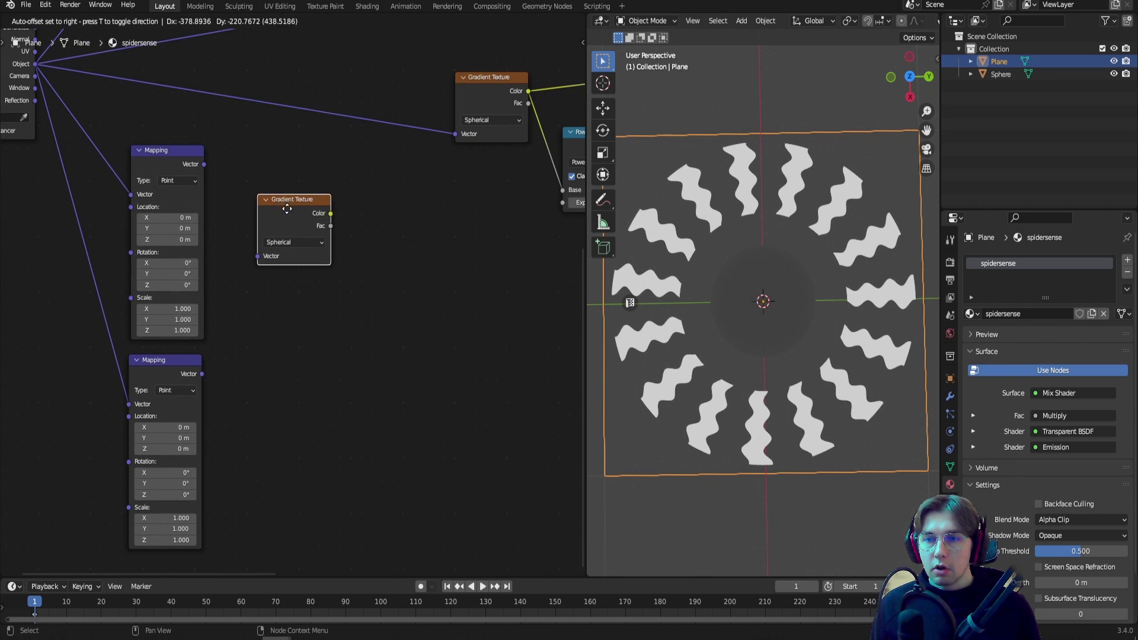
scroll(290, 235, "up", 1)
left_click(301, 227)
left_click(290, 337)
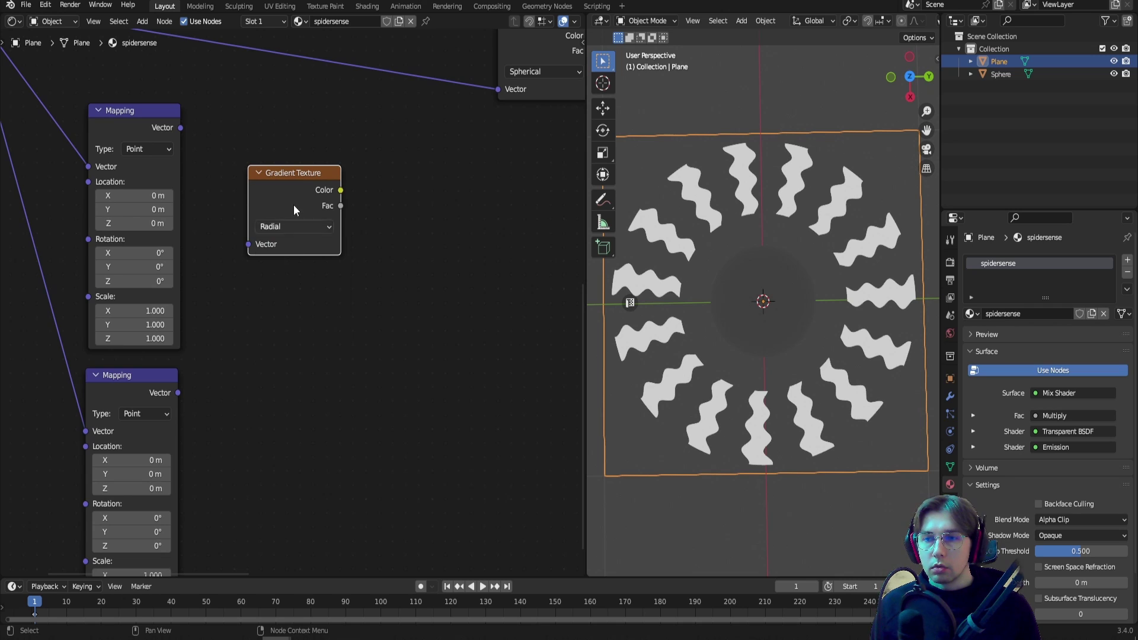
Feed the upper Mapping node's Vector into the radial gradient and preview that gradient on the plane.
left_click_drag(290, 174, 313, 165)
left_click_drag(180, 127, 270, 236)
left_click(308, 177, "ctrl+shift")
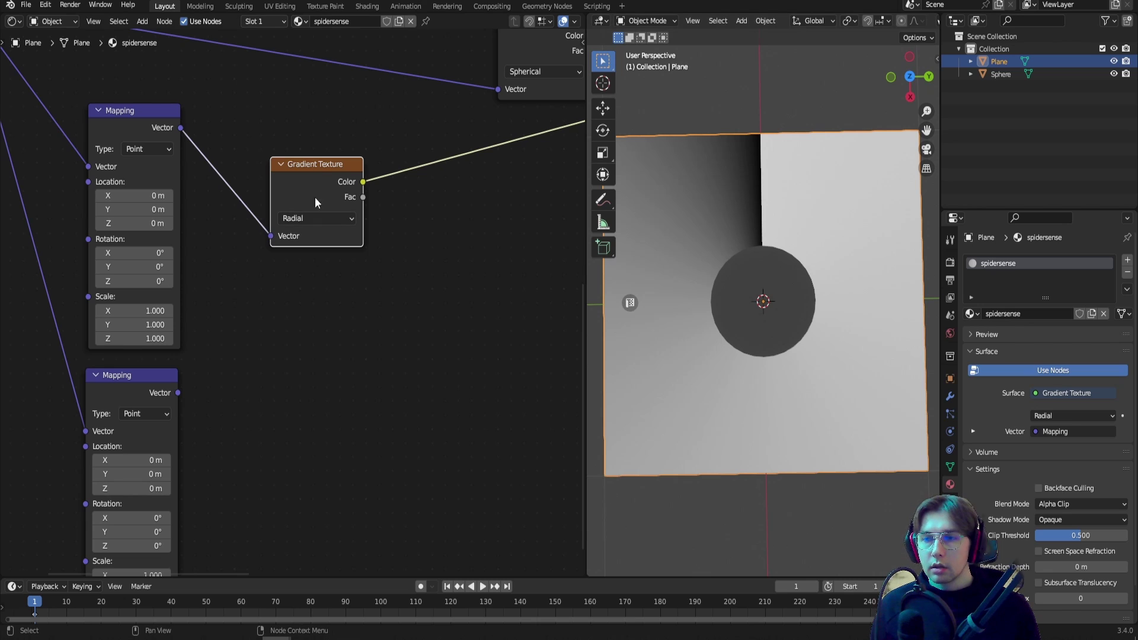
Duplicate the radial gradient beside the lower Mapping node and connect that Mapping node's Vector to it.
key("shift+d")
left_click(345, 410)
middle_click_drag(252, 360, 330, 213)
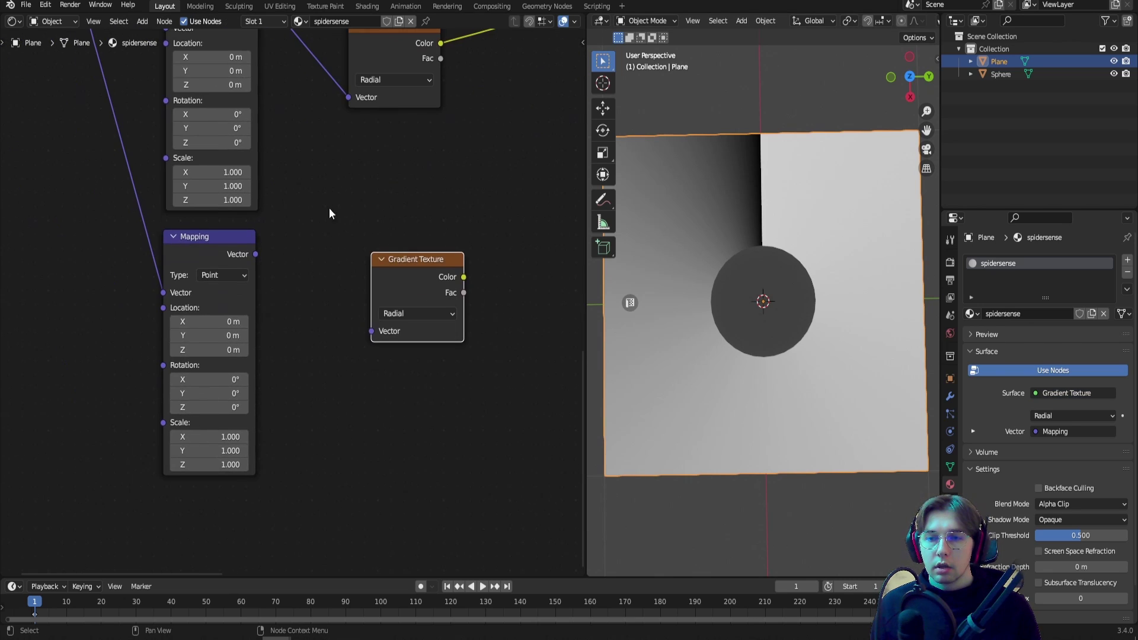
left_click_drag(250, 255, 372, 331)
Insert a Vector Math node set to Multiply, with all three values at -1, between the lower Mapping node and its radial gradient.
middle_click_drag(371, 331, 236, 241)
left_click(237, 238)
key("F3")
type("ve")
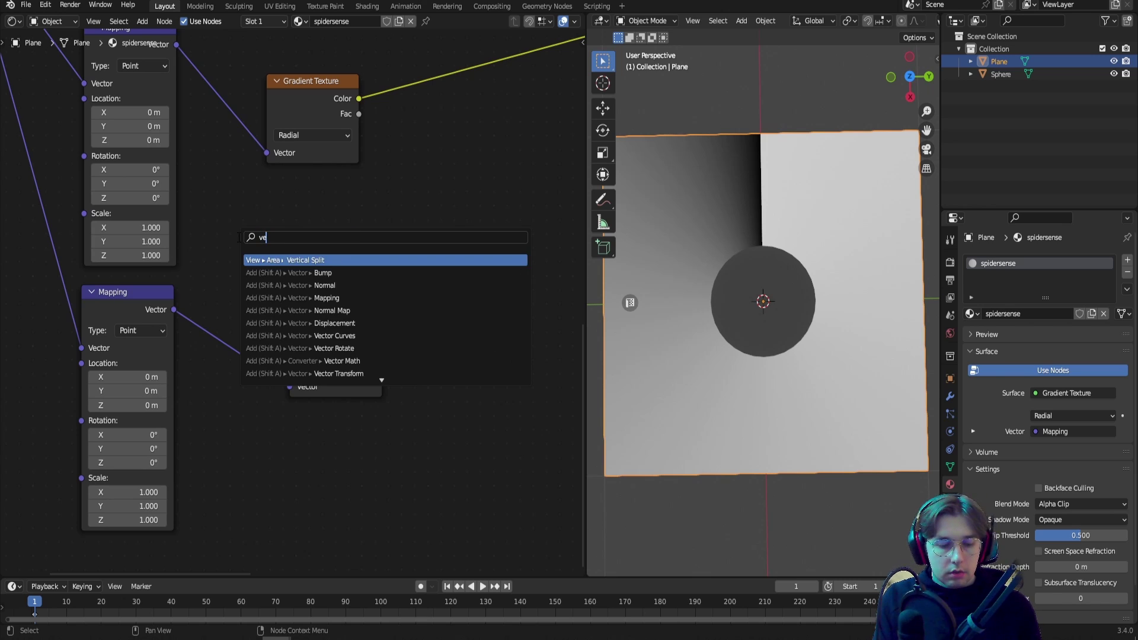
type("cotma")
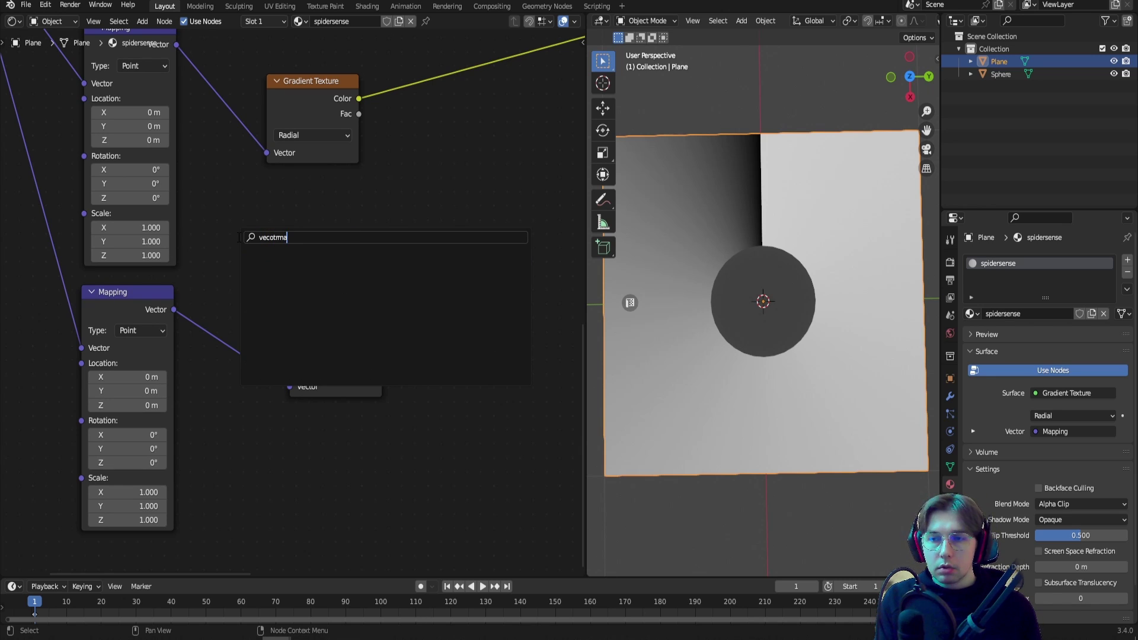
key("Return")
left_click(223, 292)
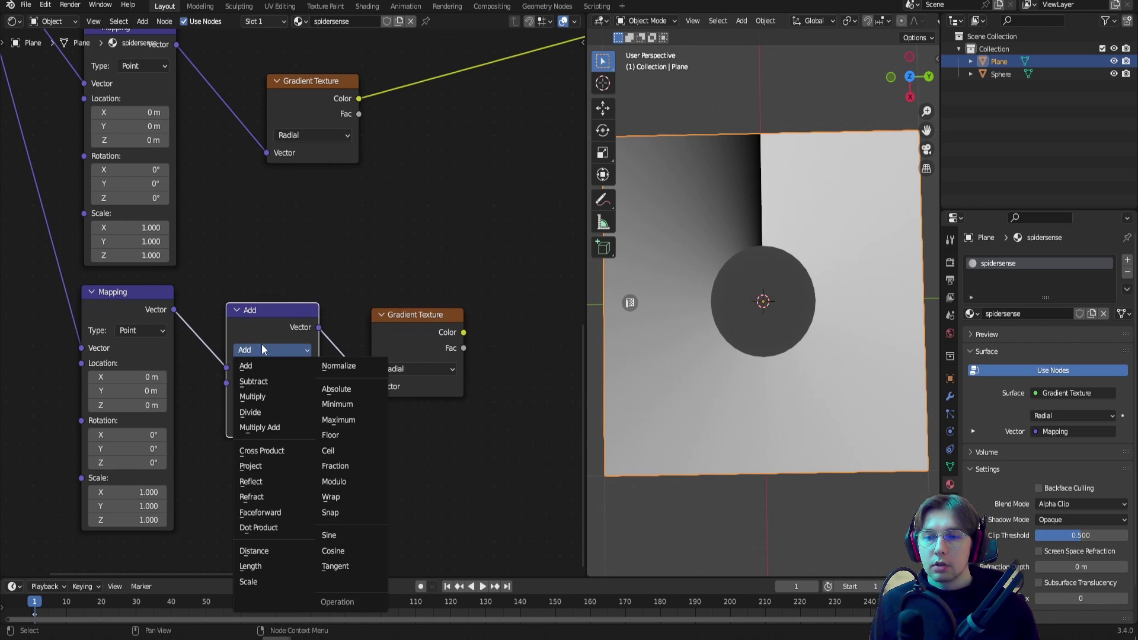
left_click(268, 397)
left_click(269, 397)
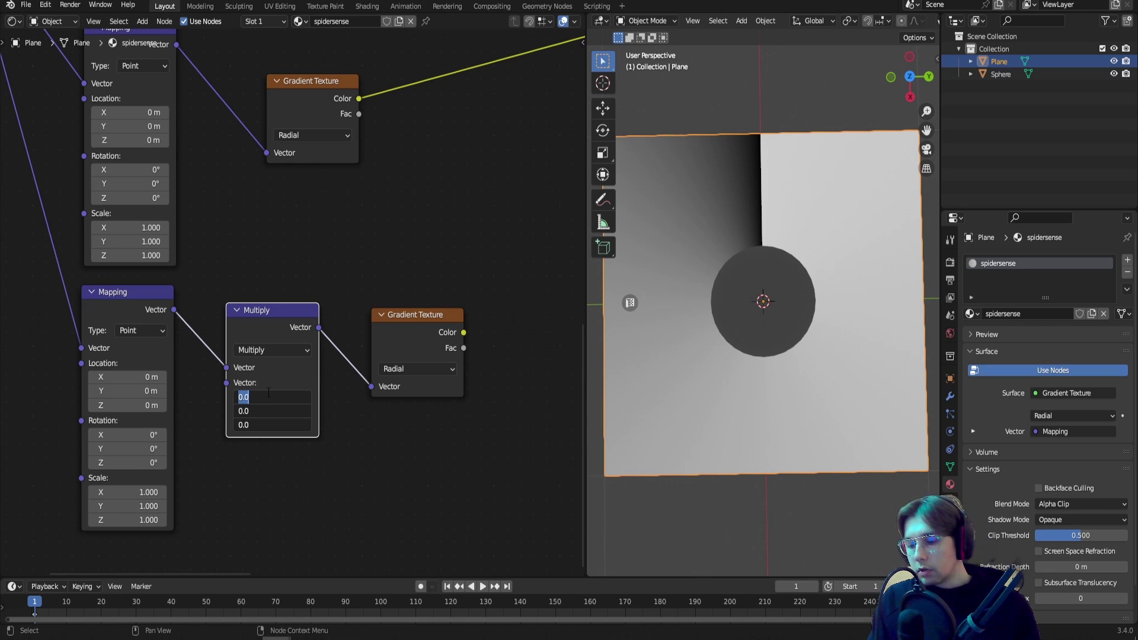
type("-1")
key("Return")
Preview the lower and upper radial gradients alternately on the plane to compare their directions.
left_click(417, 319, "ctrl+shift")
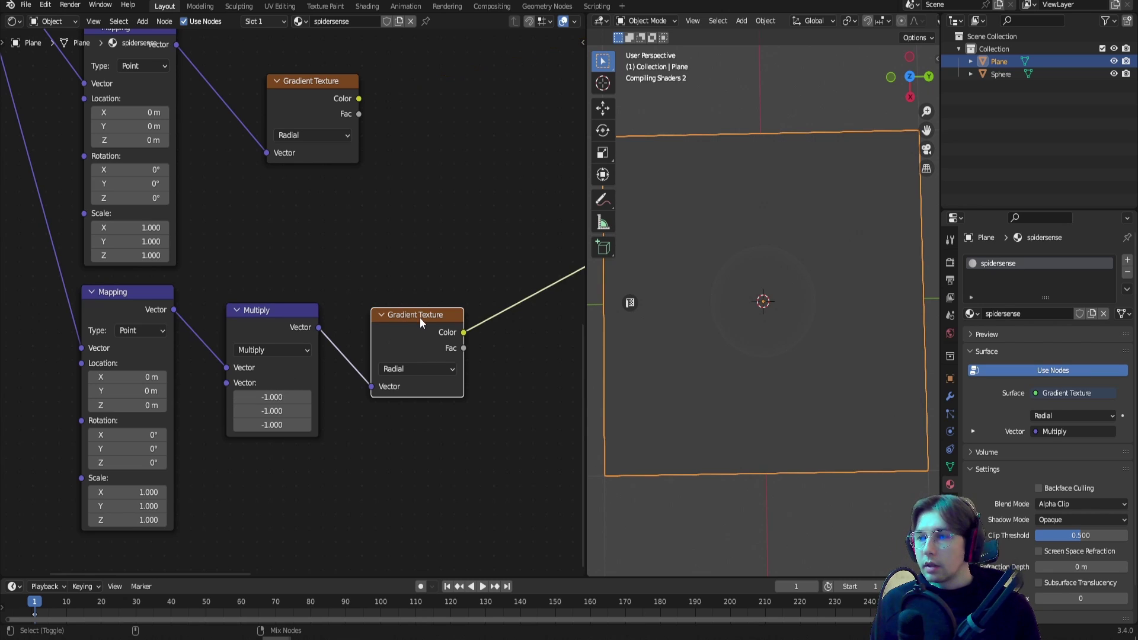
left_click(319, 112, "ctrl+shift")
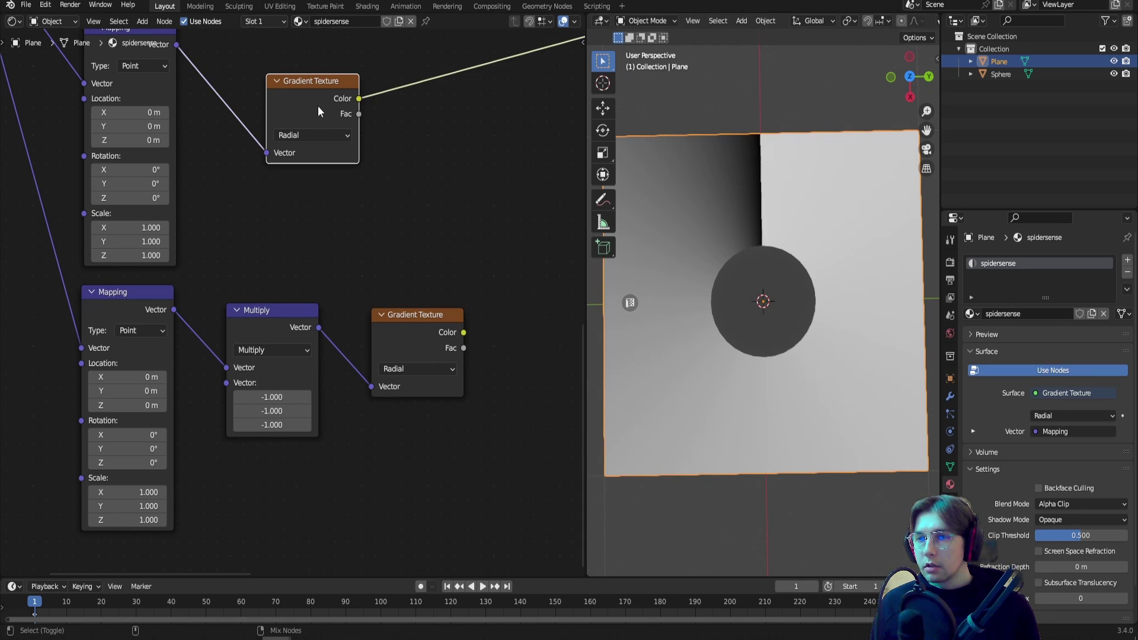
left_click(418, 331, "ctrl+shift")
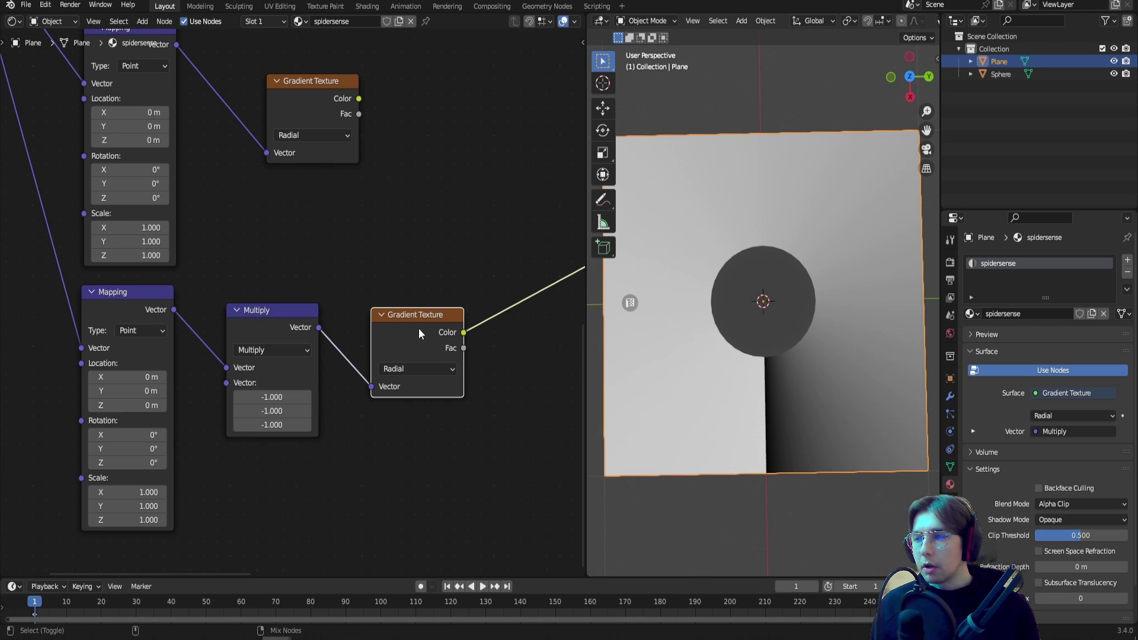
Add a Math node set to Add, feed the Color of both radial gradients into it and preview the sum.
scroll(419, 332, "down", 3)
scroll(382, 262, "up", 2)
key("F3")
type("mat")
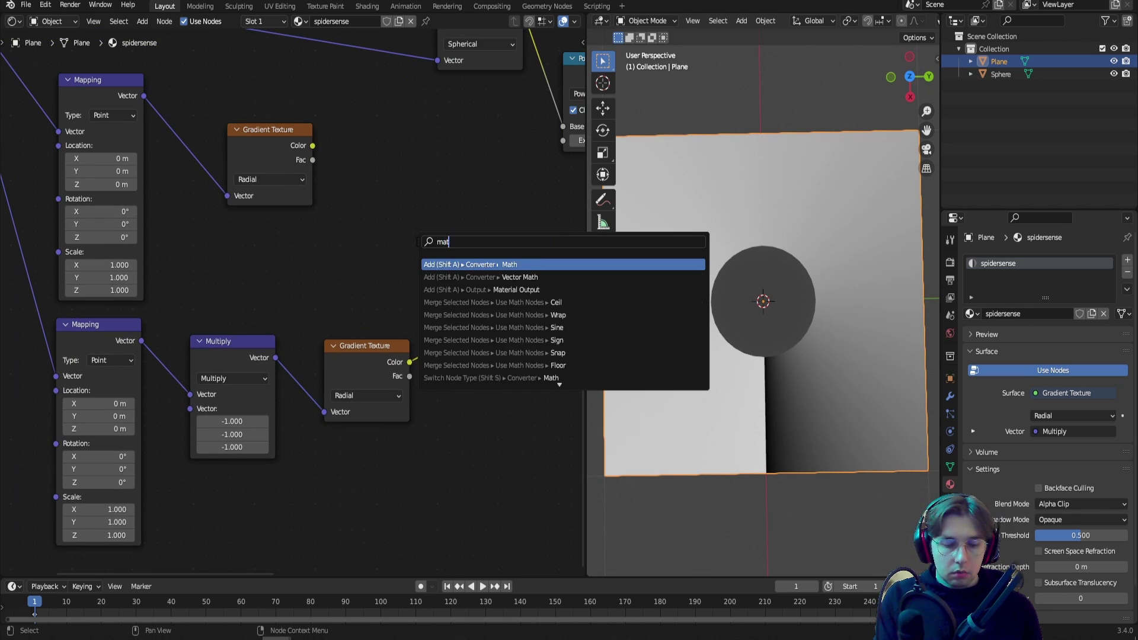
key("Return")
left_click(511, 247)
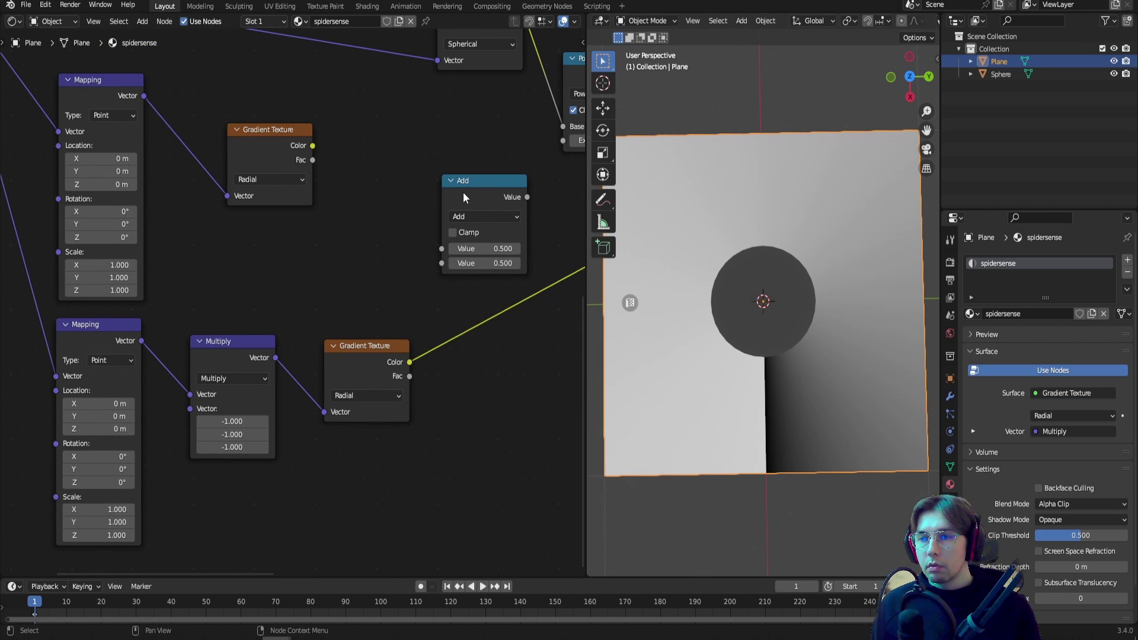
left_click_drag(310, 146, 442, 248)
left_click_drag(409, 362, 443, 263)
left_click(464, 190, "ctrl+shift")
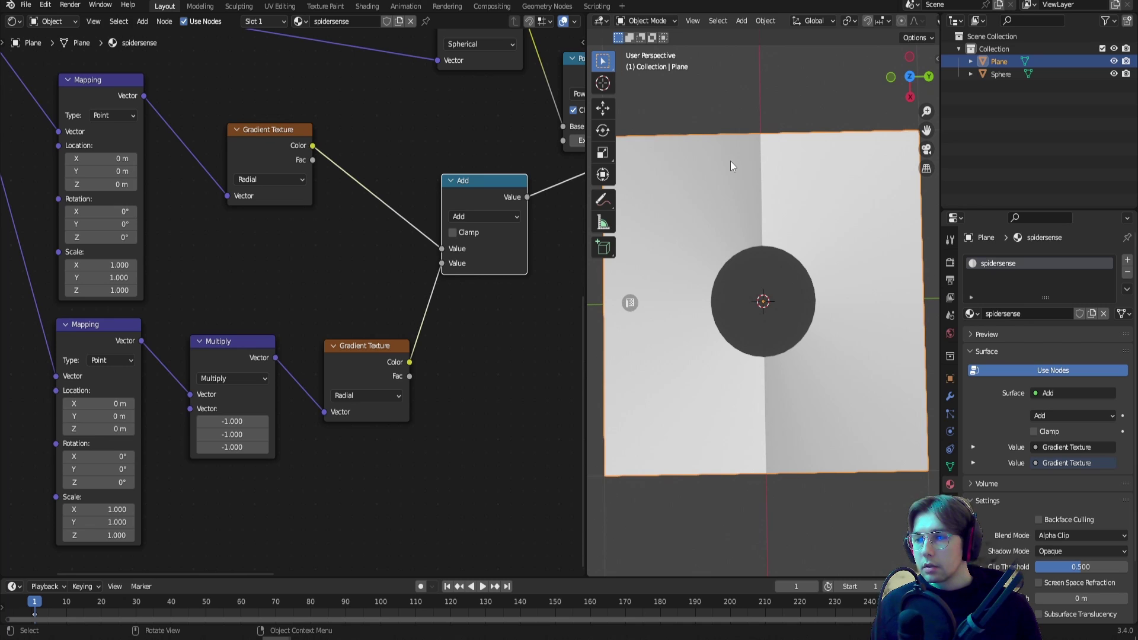
key("shift+space")
key("d")
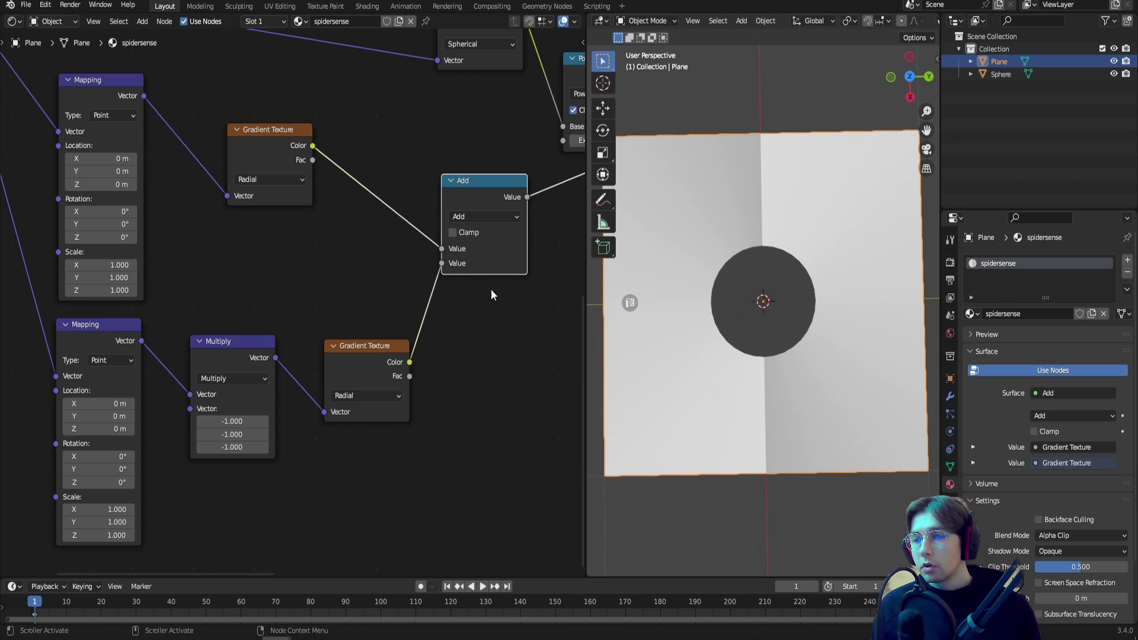
Insert an Invert node between the upper radial gradient and the Add node, making room for it.
left_click_drag(254, 157, 237, 145)
key("F3")
type("invert")
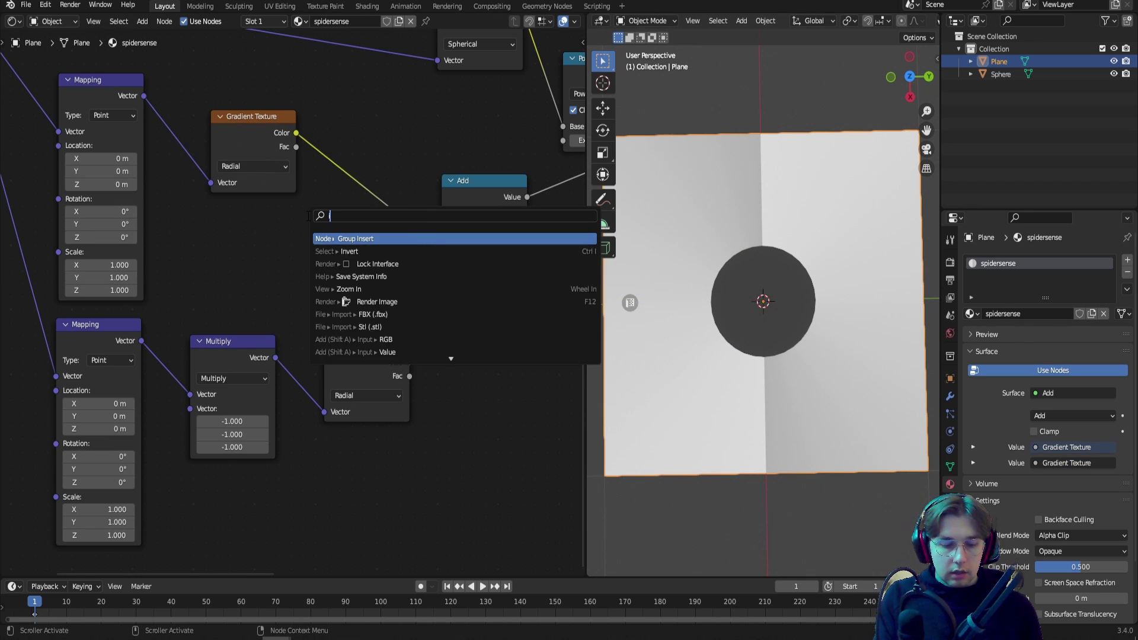
key("Down")
key("Return")
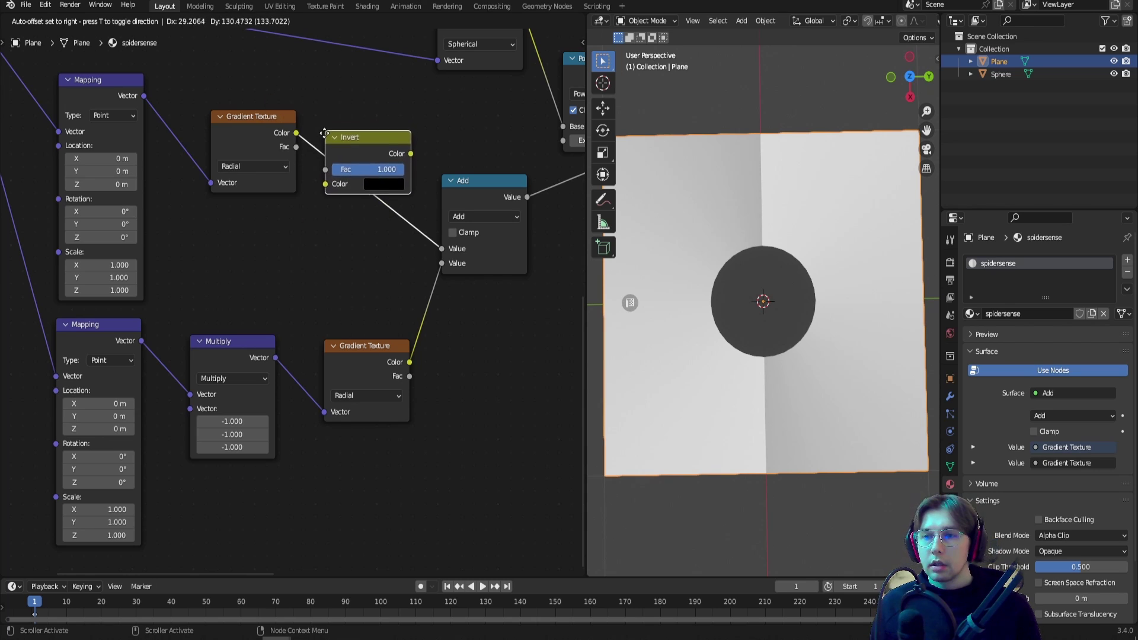
left_click(326, 135)
left_click_drag(372, 145, 361, 134)
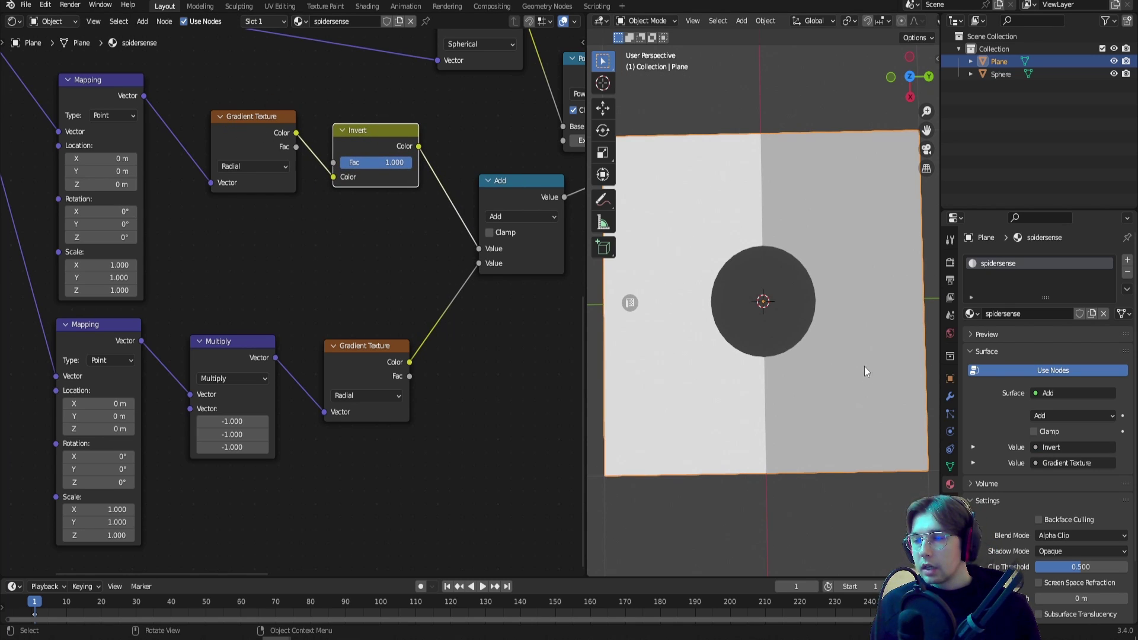
Move the upper radial gradient, Invert and Add nodes down, closer to the lower gradient branch.
left_click_drag(349, 127, 344, 125)
left_click_drag(252, 103, 356, 190)
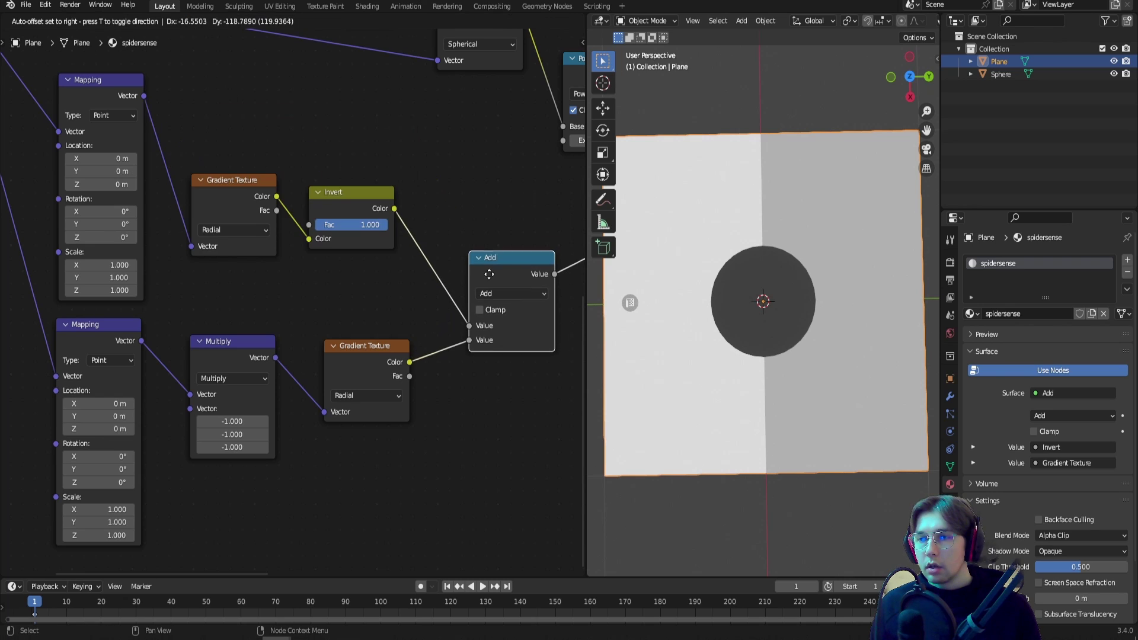
left_click_drag(490, 275, 491, 275)
Duplicate the Add node after itself as a Less Than node with threshold 1.000 and Clamp enabled.
middle_click_drag(507, 218, 451, 215)
middle_click_drag(534, 317, 354, 309)
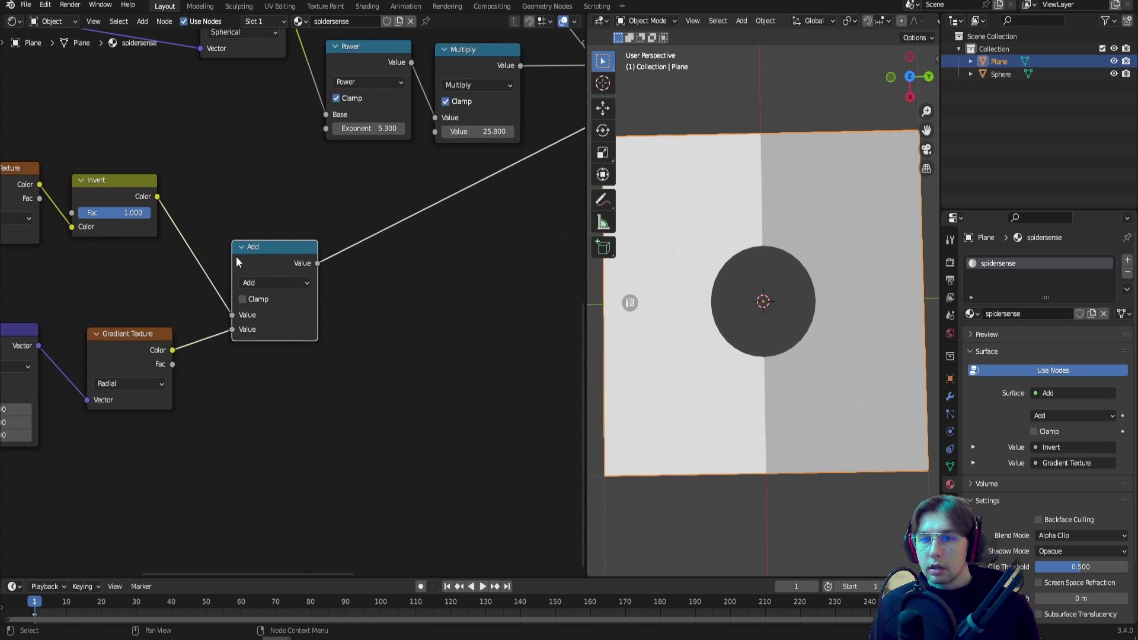
key("shift+d")
left_click(393, 255)
left_click(409, 275)
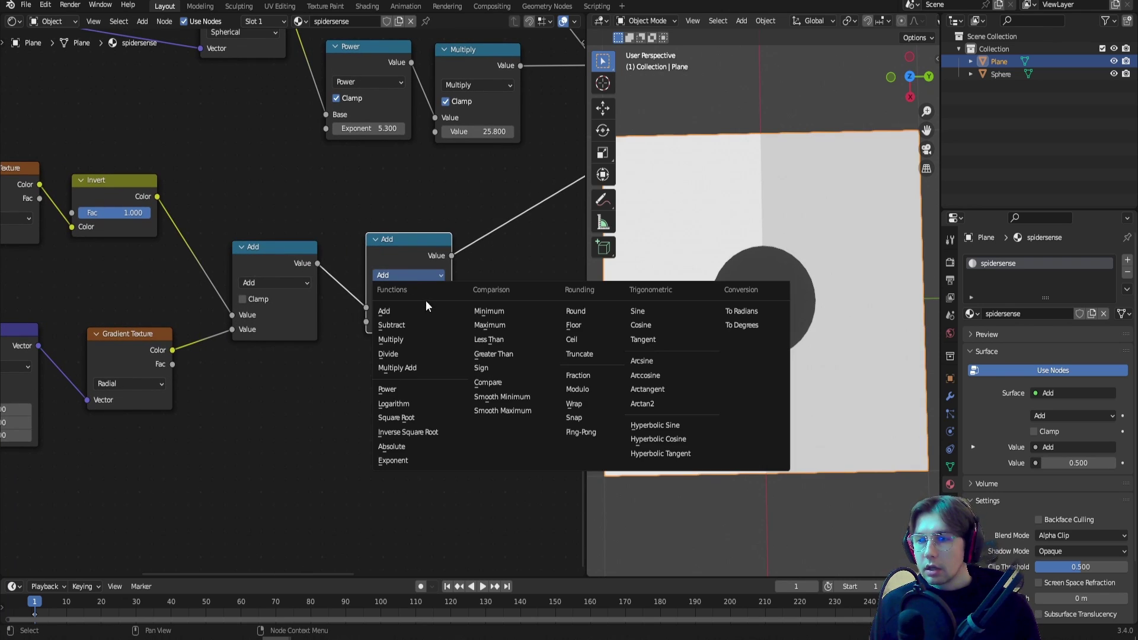
left_click(490, 337)
left_click_drag(427, 266, 414, 274)
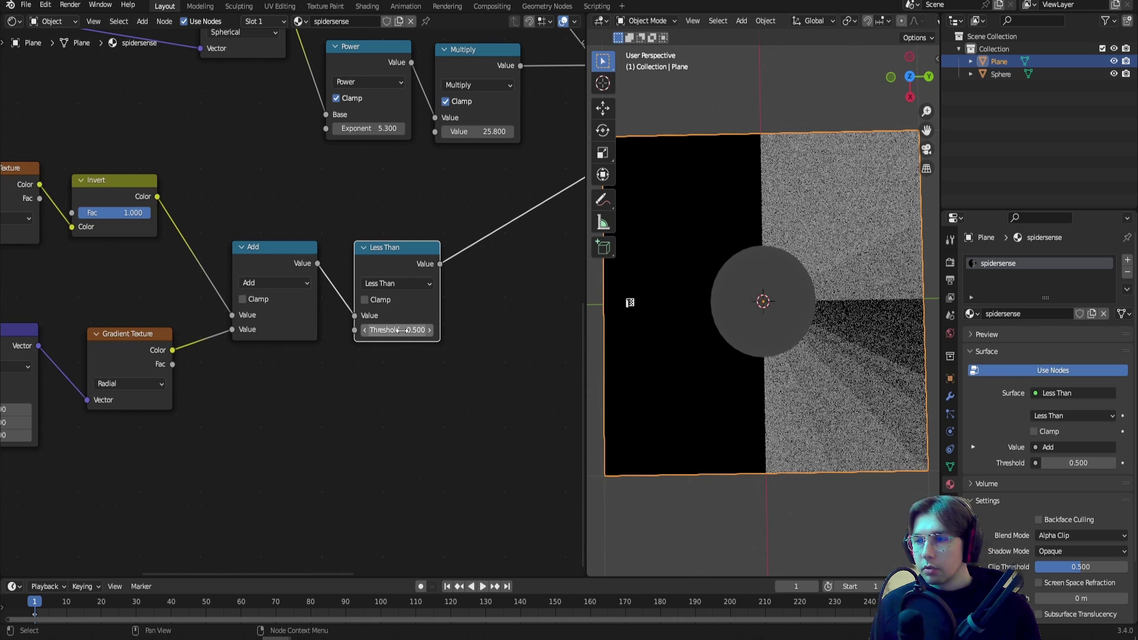
key("Return")
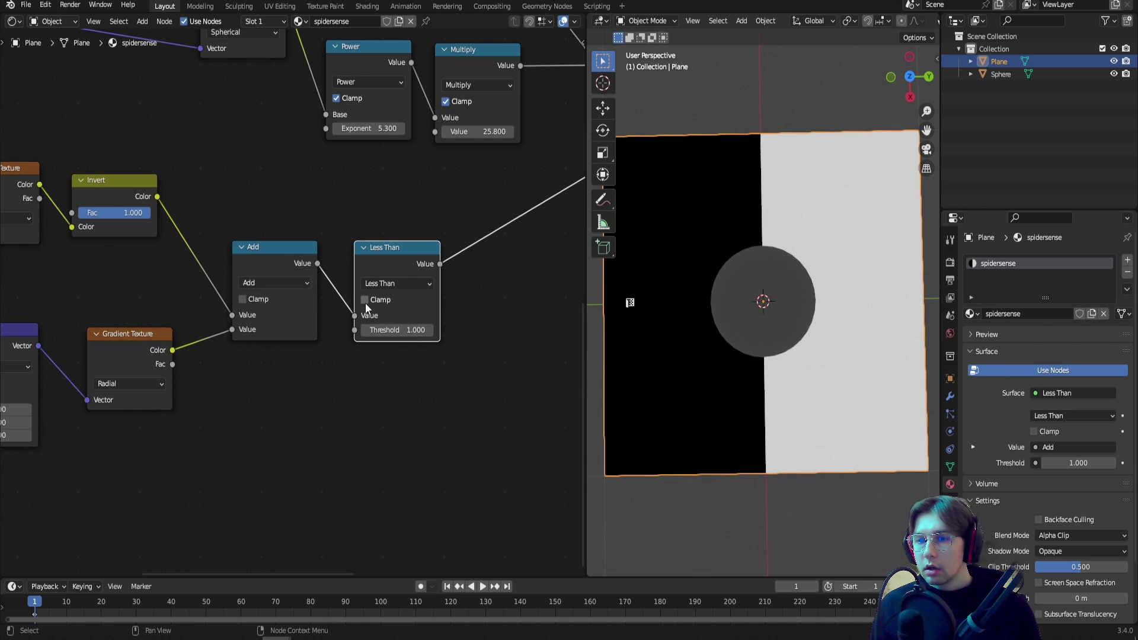
left_click(367, 301)
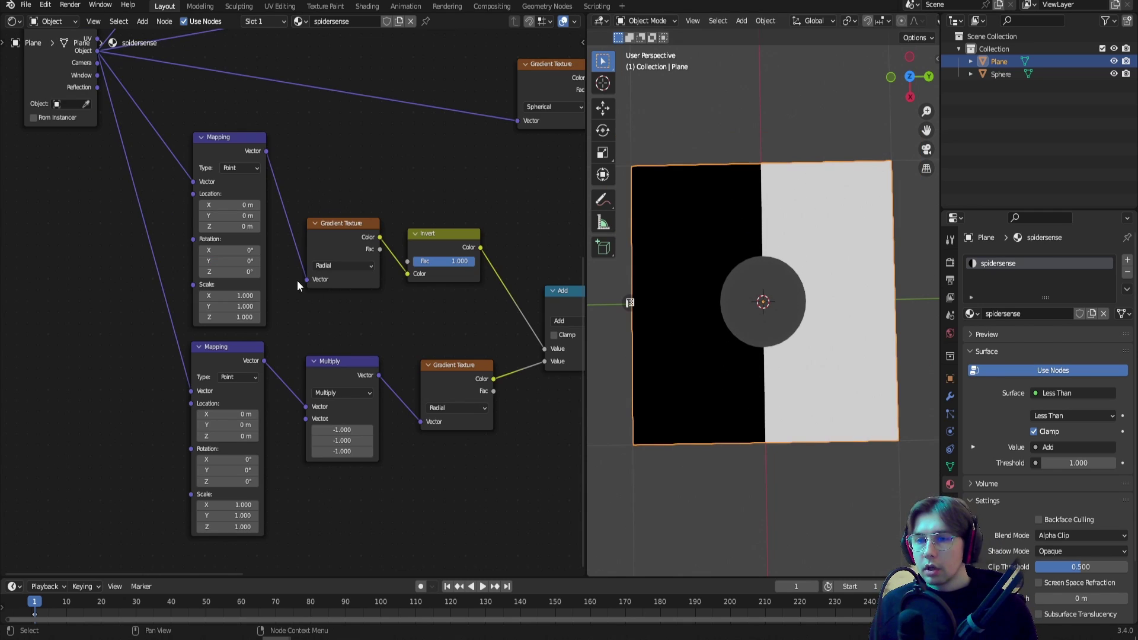
Try a Z rotation of -49.7° on the upper Mapping node and 41.6° on the lower one.
middle_click_drag(221, 155, 314, 132)
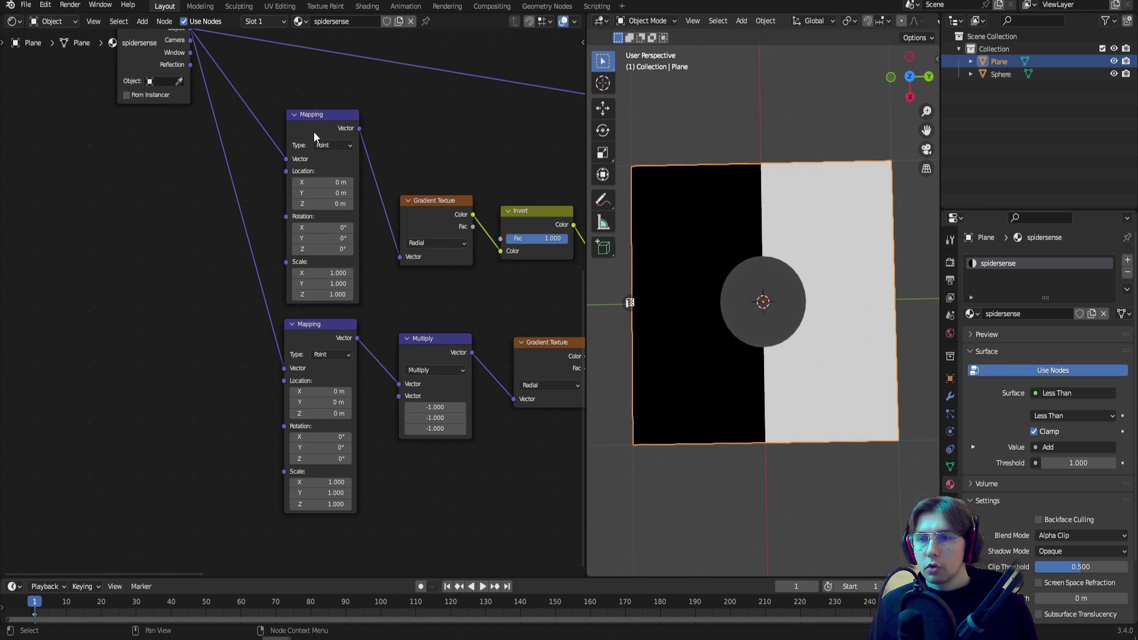
scroll(314, 131, "up", 1)
mouse_move(333, 242)
left_mouse_down()
mouse_move(290, 240)
mouse_move(332, 240)
mouse_move(314, 240)
left_mouse_up()
left_click_drag(329, 486, 361, 485)
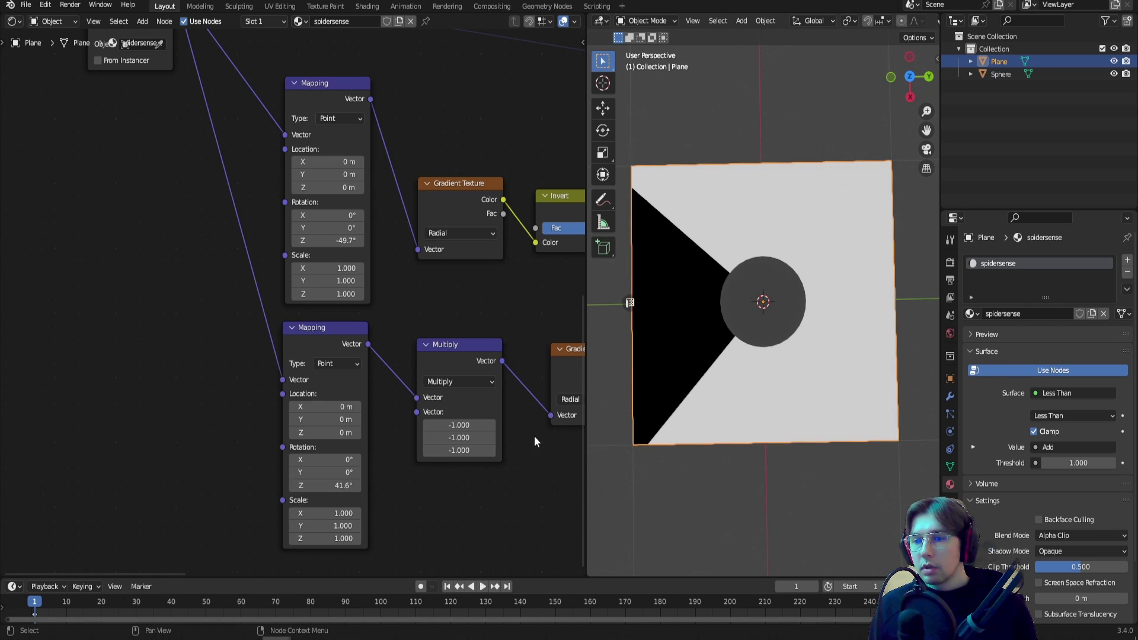
Add a Value node and a Combine XYZ node before the Mapping nodes, and connect Value to the Z input.
middle_click_drag(176, 338, 263, 335)
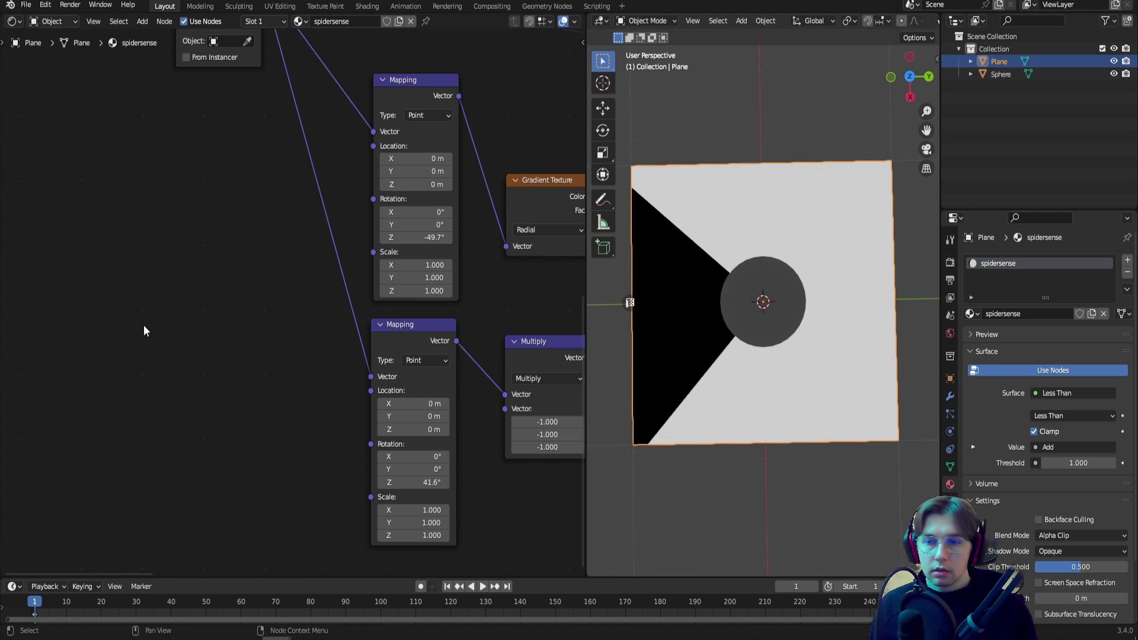
key("F3")
type("valu")
key("Return")
left_click(102, 312)
key("F3")
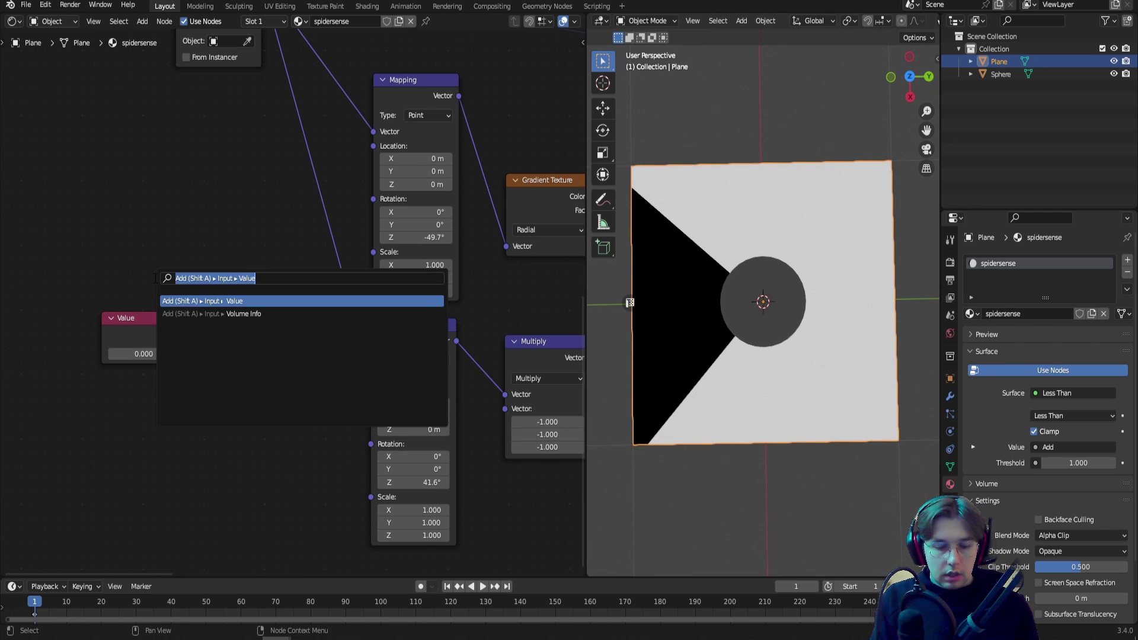
type("combine xyz")
key("Return")
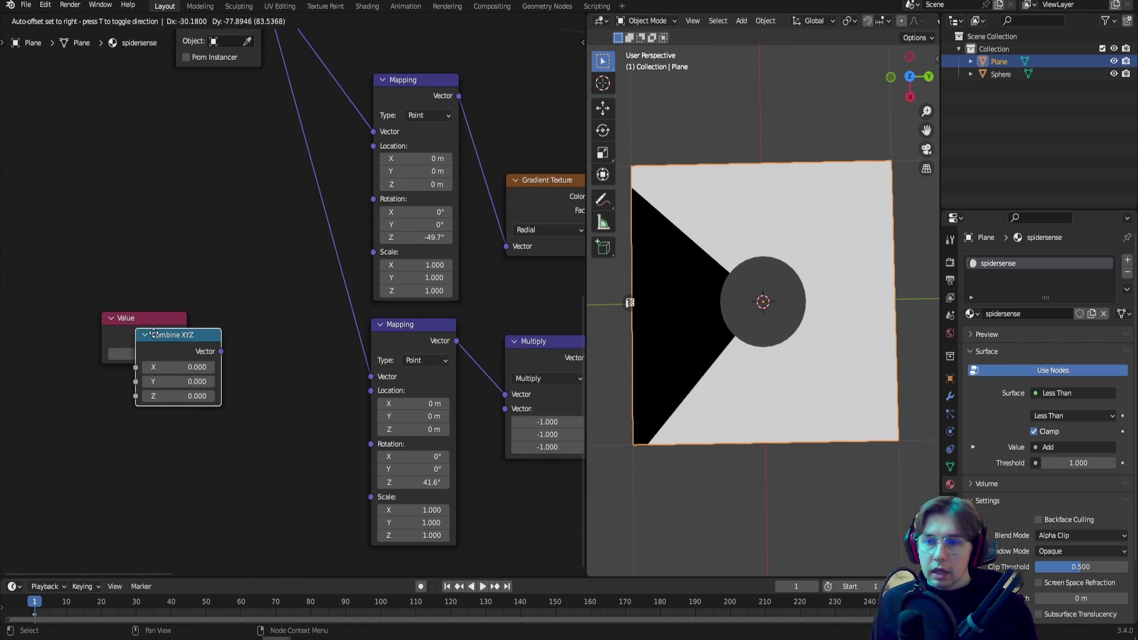
left_click(216, 307)
left_click_drag(188, 335, 212, 370)
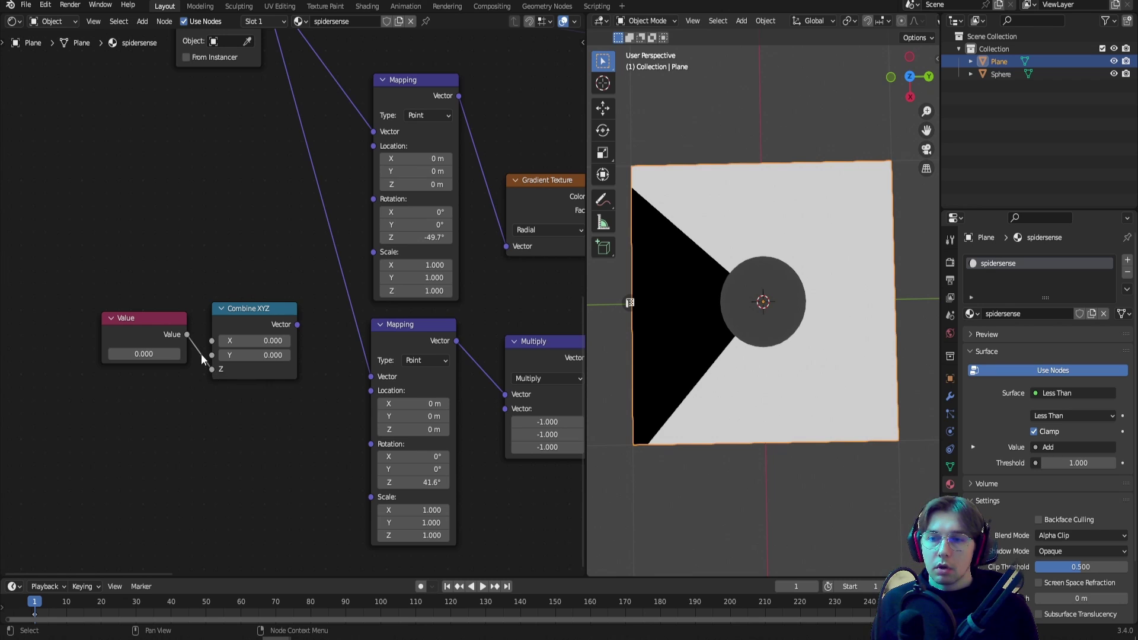
Connect the Combine XYZ vector to the Rotation input of both Mapping nodes and set the Value node to 3.480.
scroll(201, 368, "up", 2)
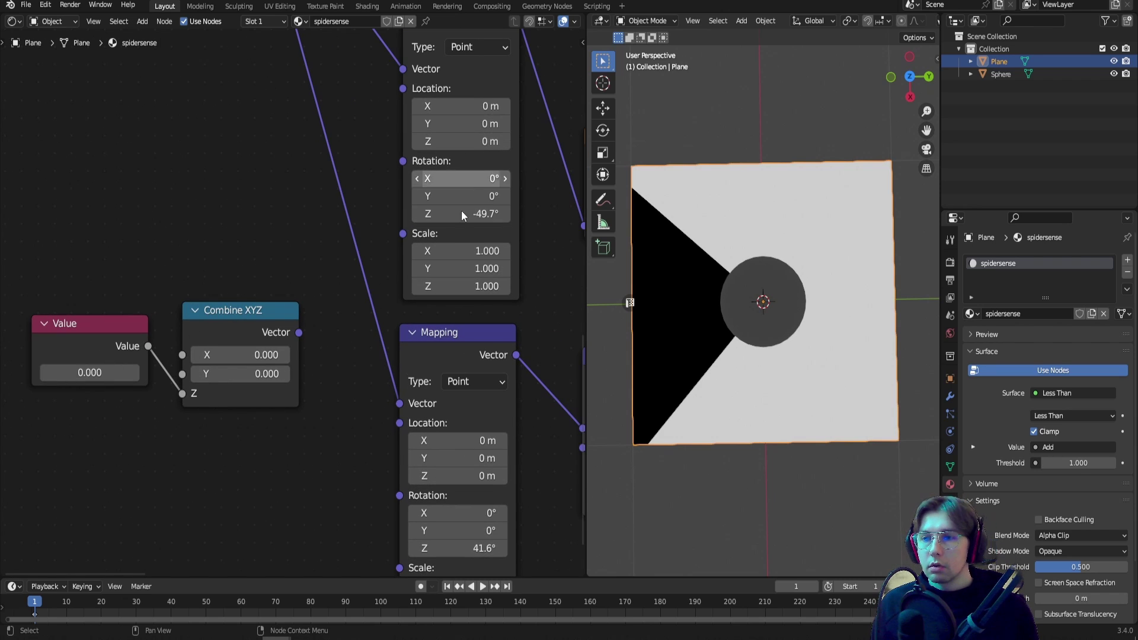
scroll(294, 338, "down", 1)
left_click_drag(298, 328, 387, 181)
middle_click_drag(386, 179, 208, 211)
middle_click_drag(29, 298, 62, 273)
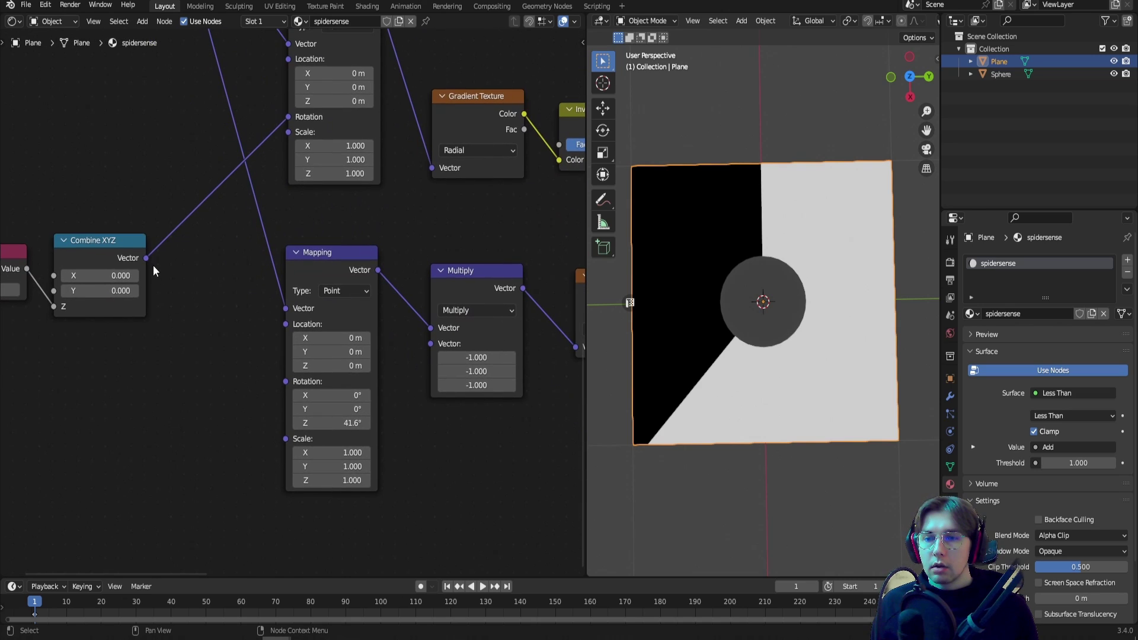
left_click_drag(147, 259, 284, 382)
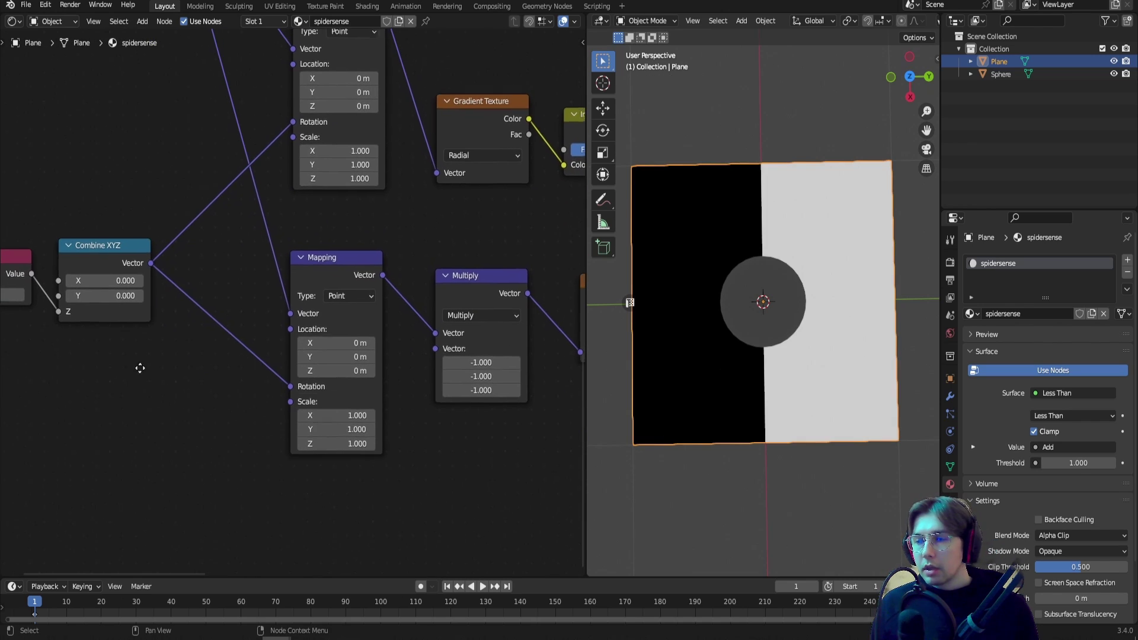
middle_click_drag(140, 366, 240, 400)
left_click_drag(95, 324, 141, 323)
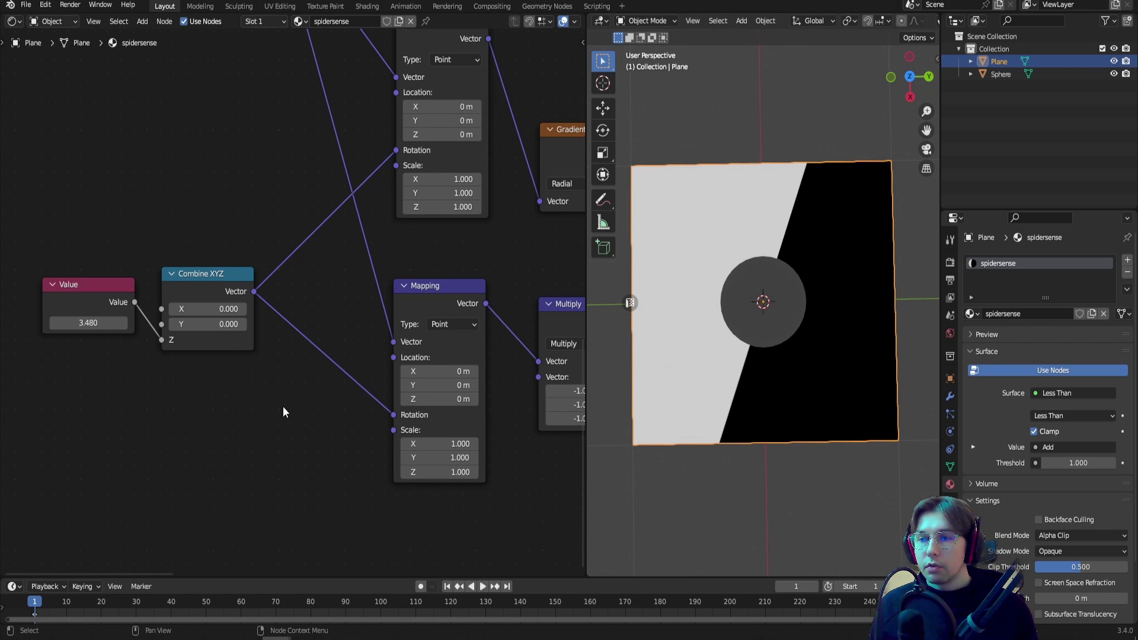
Duplicate the -1.000 vector Multiply node into the link between Combine XYZ and the lower Mapping node's Rotation.
middle_click_drag(371, 357, 247, 356)
left_click(457, 311)
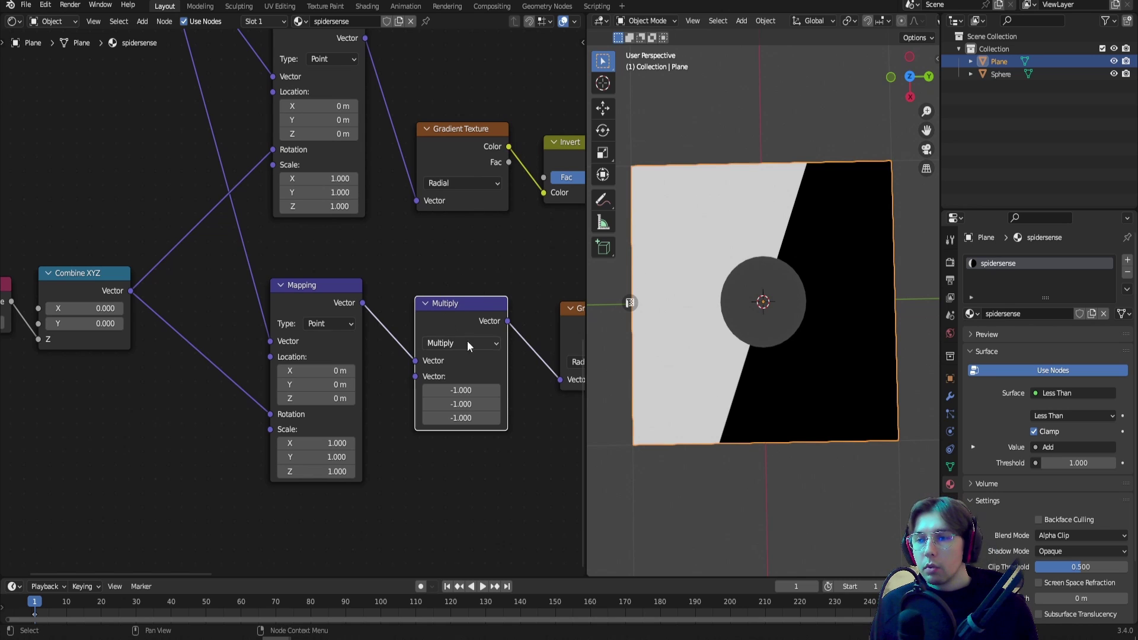
key("shift+d")
left_click(229, 306)
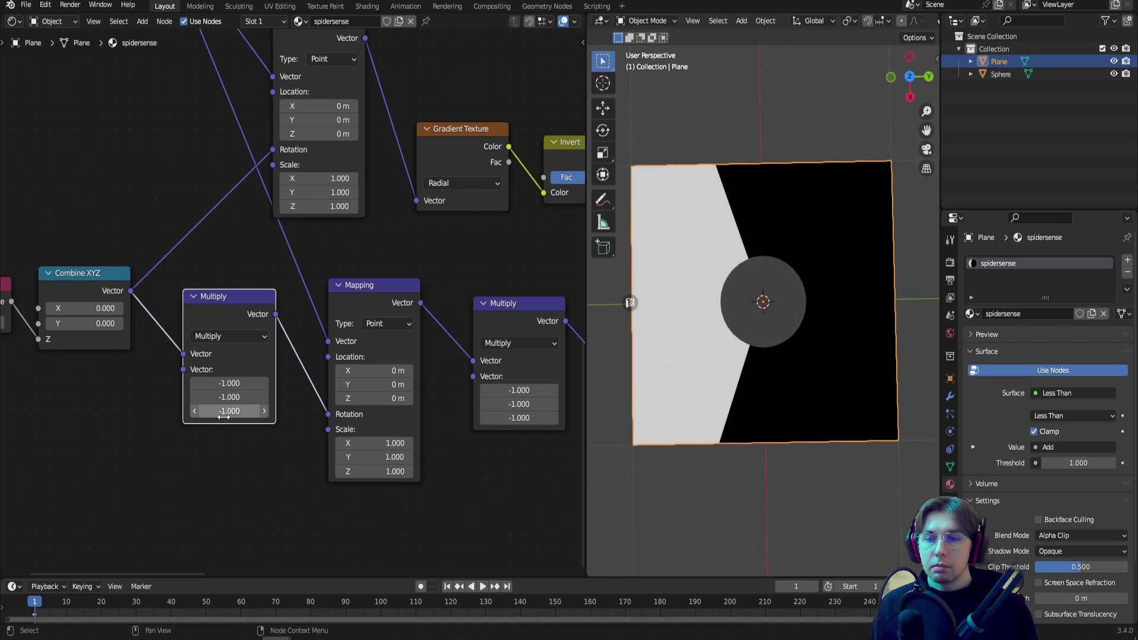
Test the wedge opening by varying the Value node, ending at 6.310.
middle_click_drag(117, 388, 230, 394)
left_click_drag(70, 328, 154, 328, "shift")
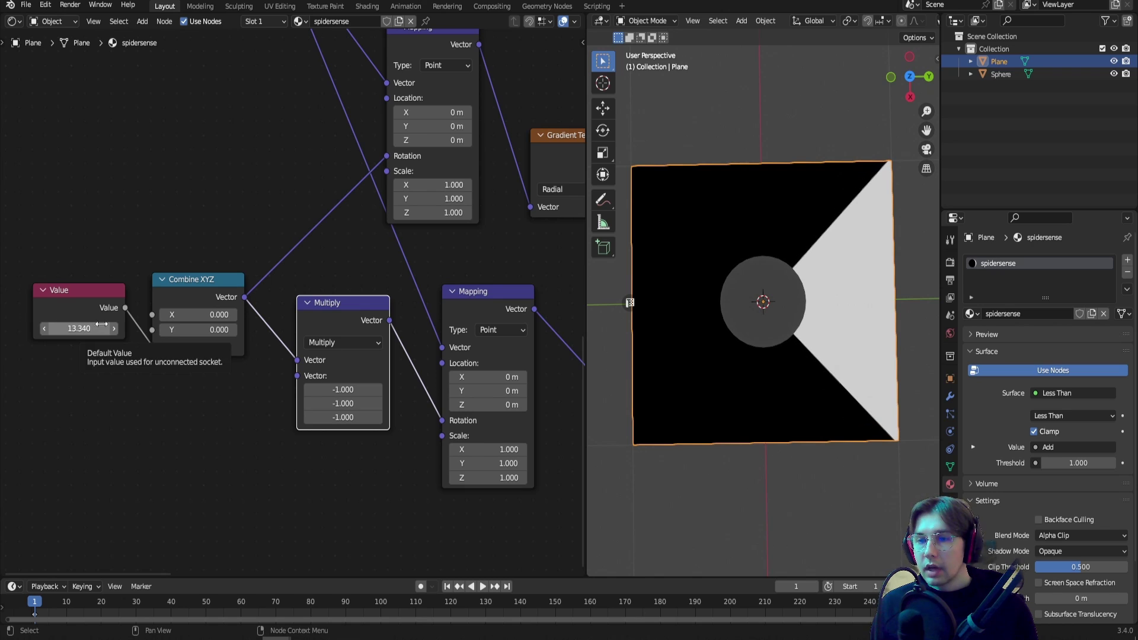
left_click_drag(71, 329, 126, 344)
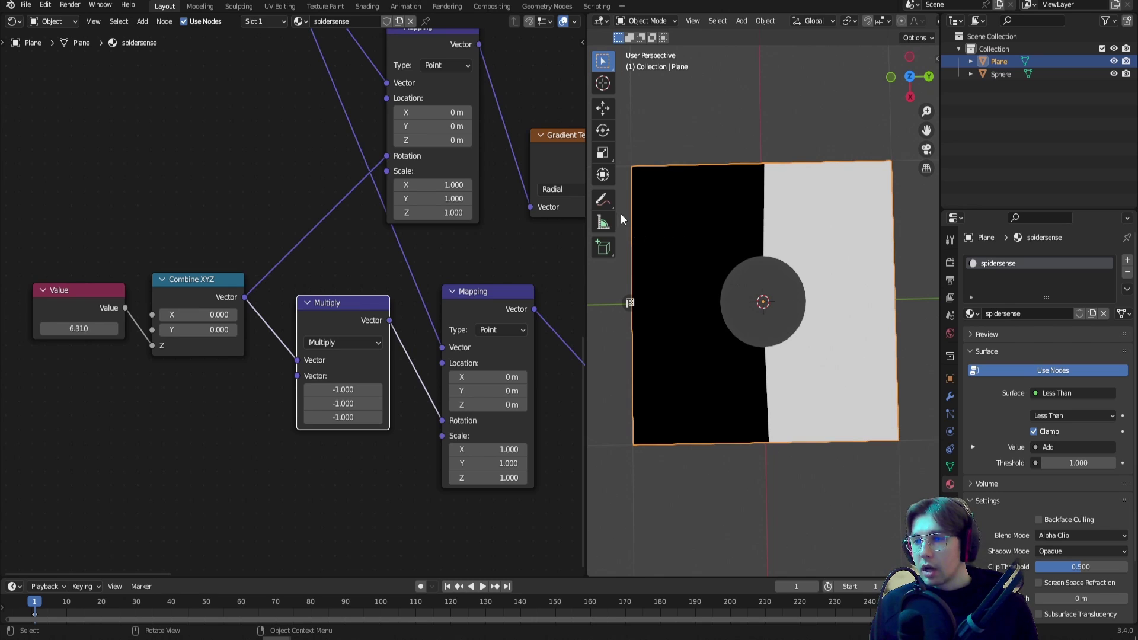
Annotate a stick-figure body beneath the sphere and set the wedge's Value node to 5.370.
left_click(603, 201)
left_click(652, 204)
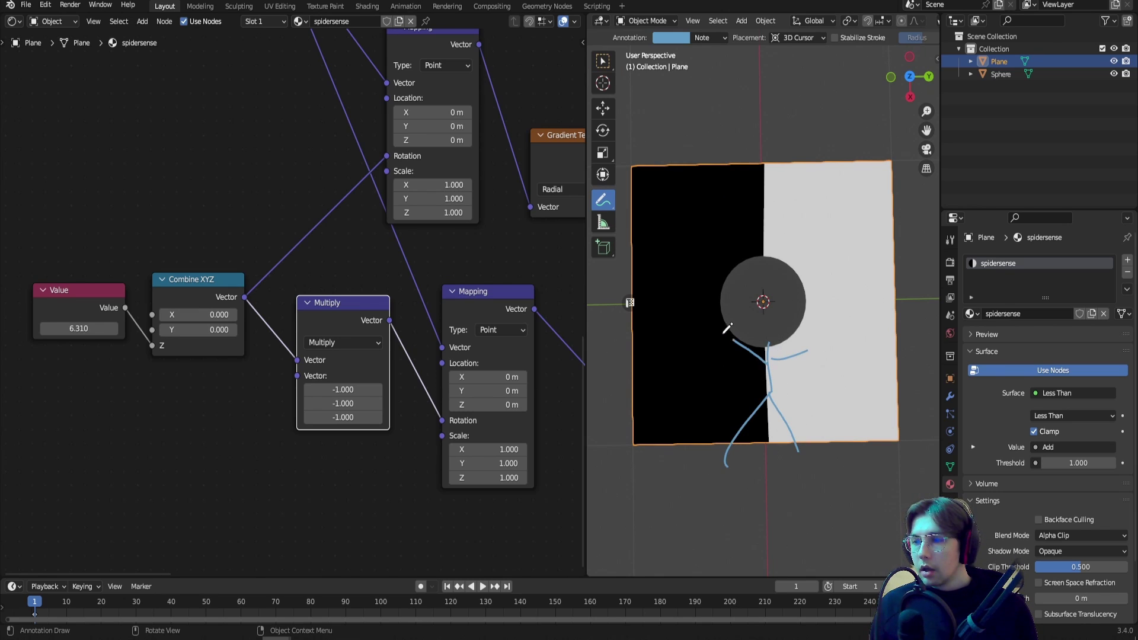
left_click_drag(78, 328, 56, 328)
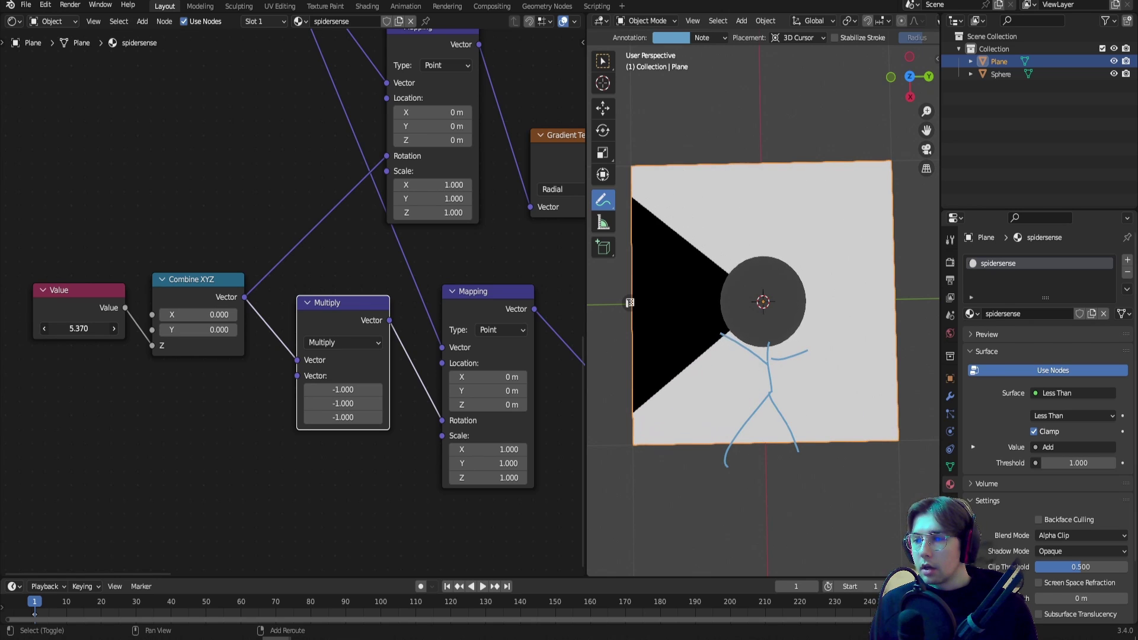
Annotate lines radiating around the sphere, and erase all the annotations with the Annotate Eraser.
left_click_drag(648, 217, 747, 298)
left_click_drag(750, 303, 670, 366)
left_click_drag(889, 220, 794, 281)
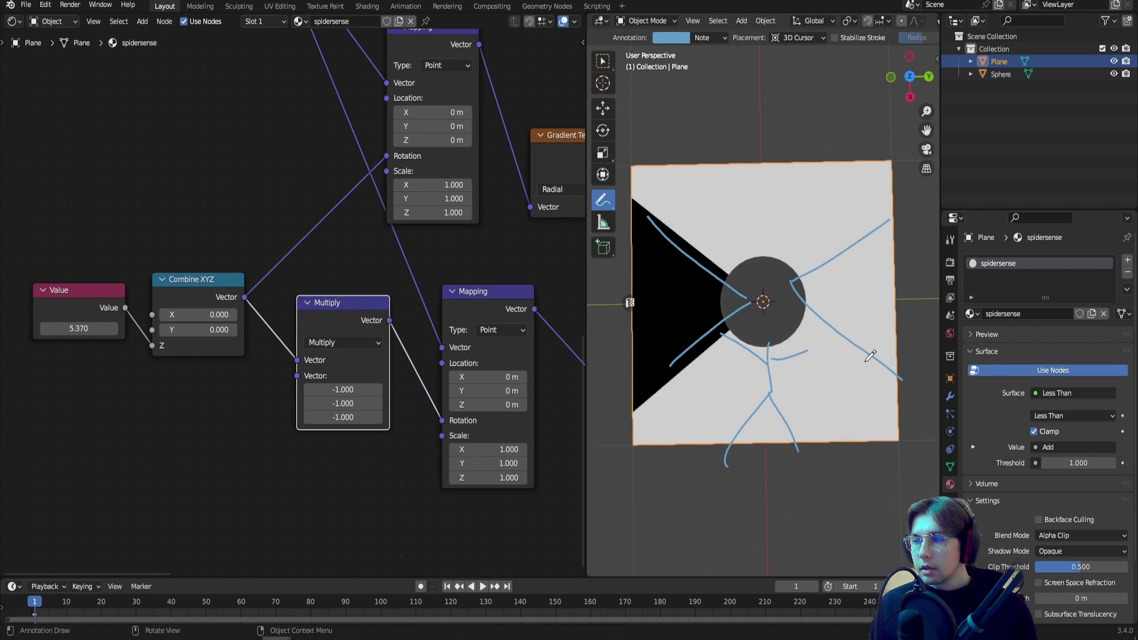
left_click_drag(725, 190, 811, 222)
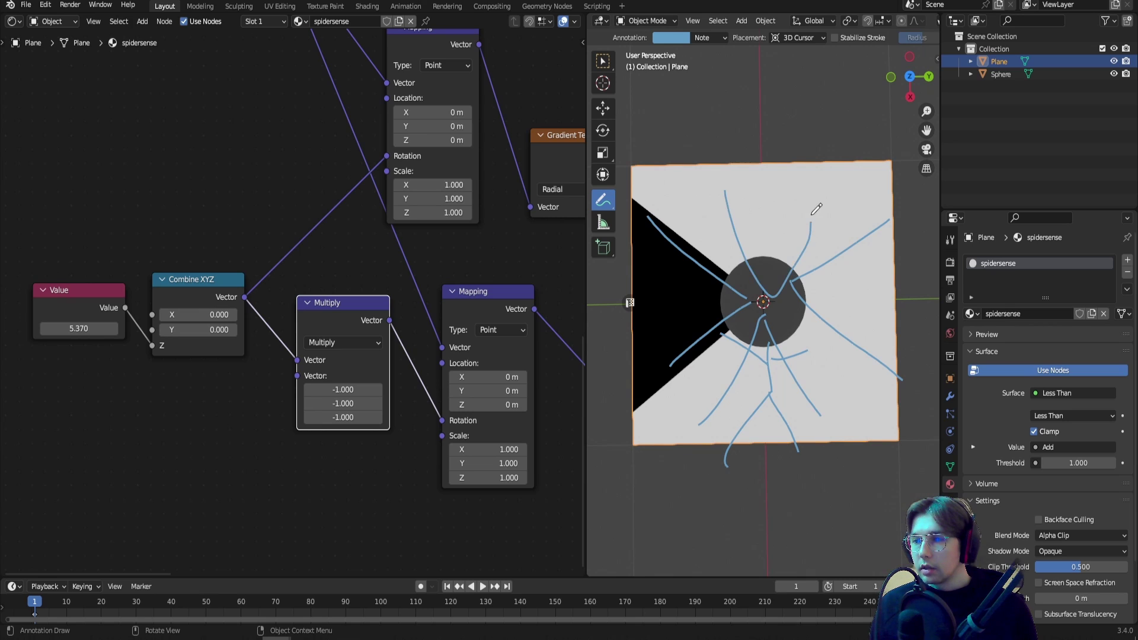
left_click(614, 205)
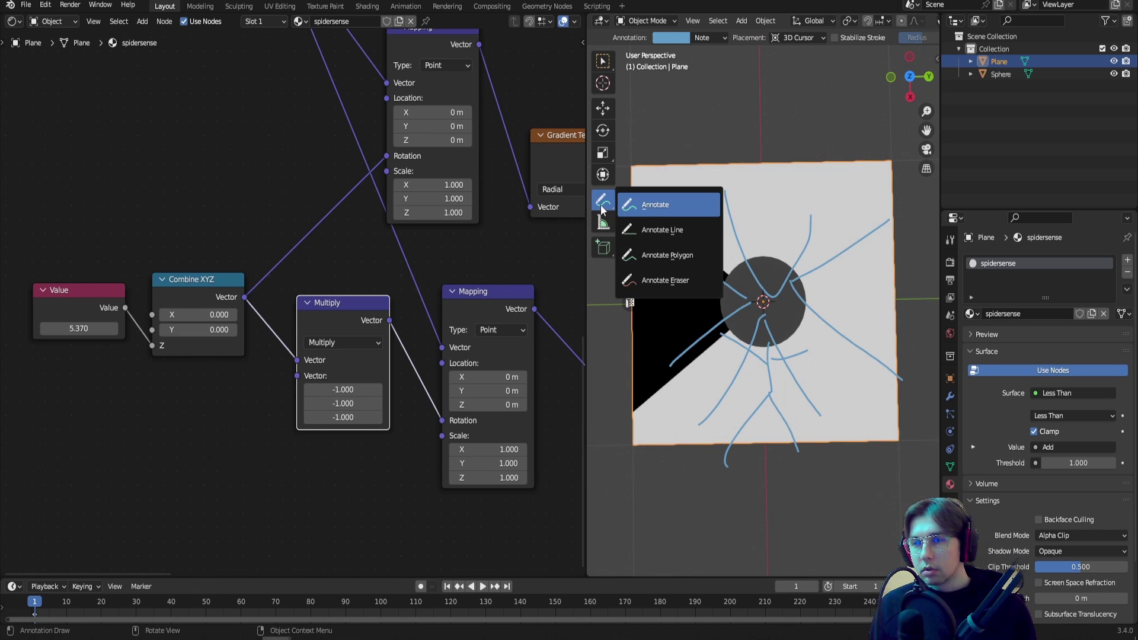
left_click(645, 283)
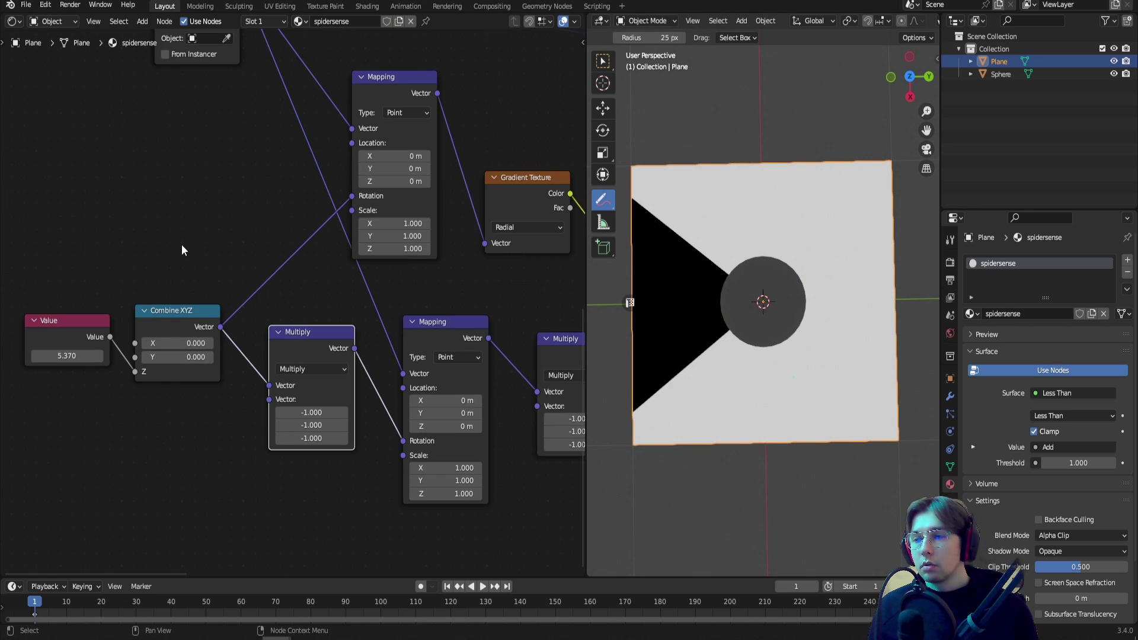
Tidy the wedge branch by repositioning the Value and Combine XYZ pair, the upper Mapping-Gradient-Invert chain, and the Add and Less Than nodes.
left_click_drag(66, 272, 163, 358)
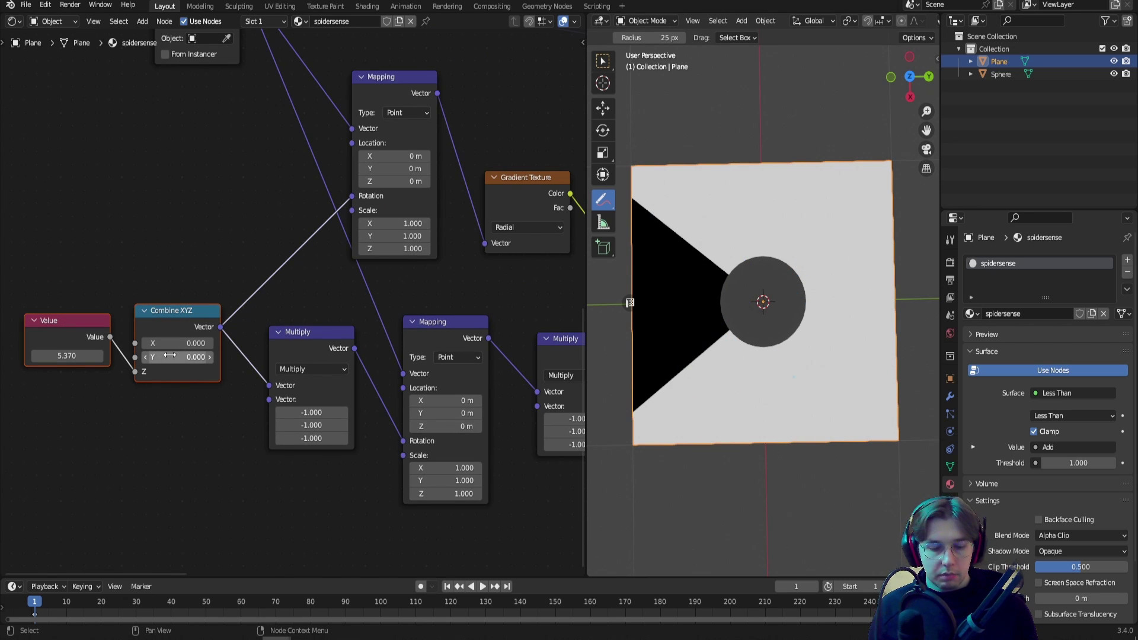
key("g")
left_click(192, 377)
scroll(249, 267, "down", 3)
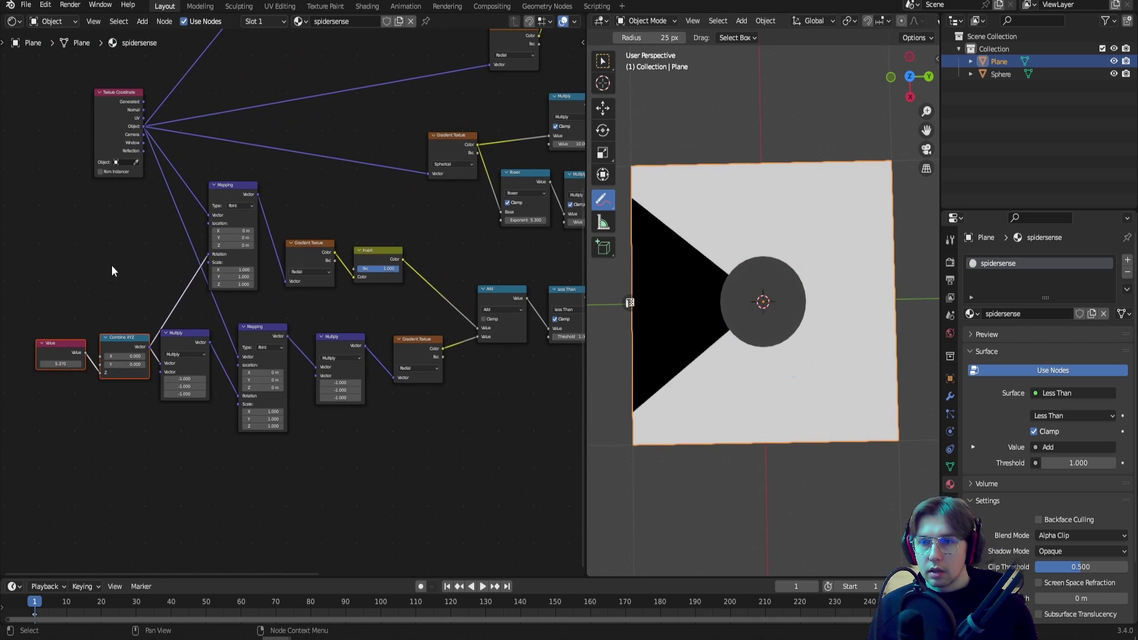
left_click_drag(45, 207, 385, 270)
key("g")
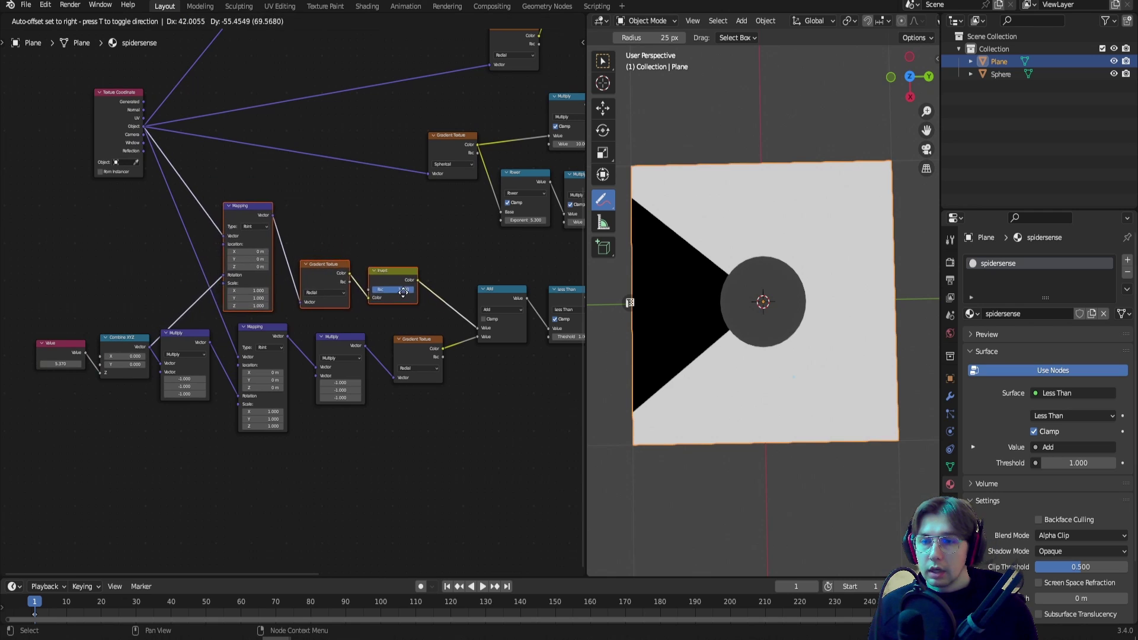
left_click(416, 295)
middle_click_drag(348, 229, 150, 193)
left_click_drag(302, 222, 388, 283)
key("g")
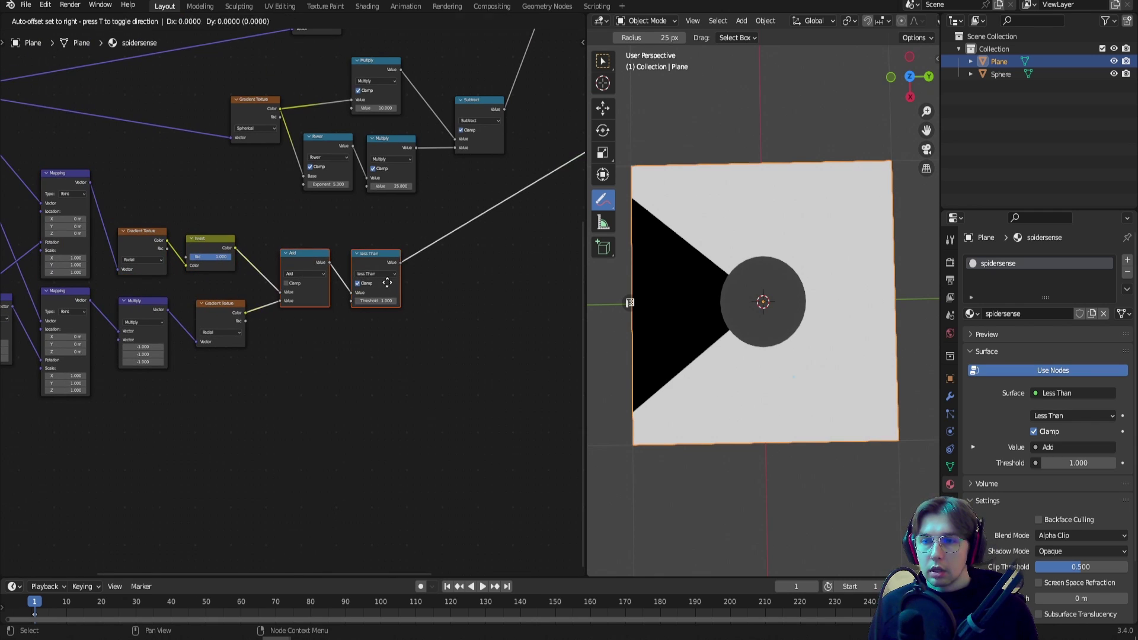
left_click(366, 288)
Move the wedge's node group well below the Texture Coordinate node.
middle_click_drag(134, 282, 366, 275)
scroll(297, 274, "down", 2)
left_click_drag(109, 221, 531, 366)
key("g")
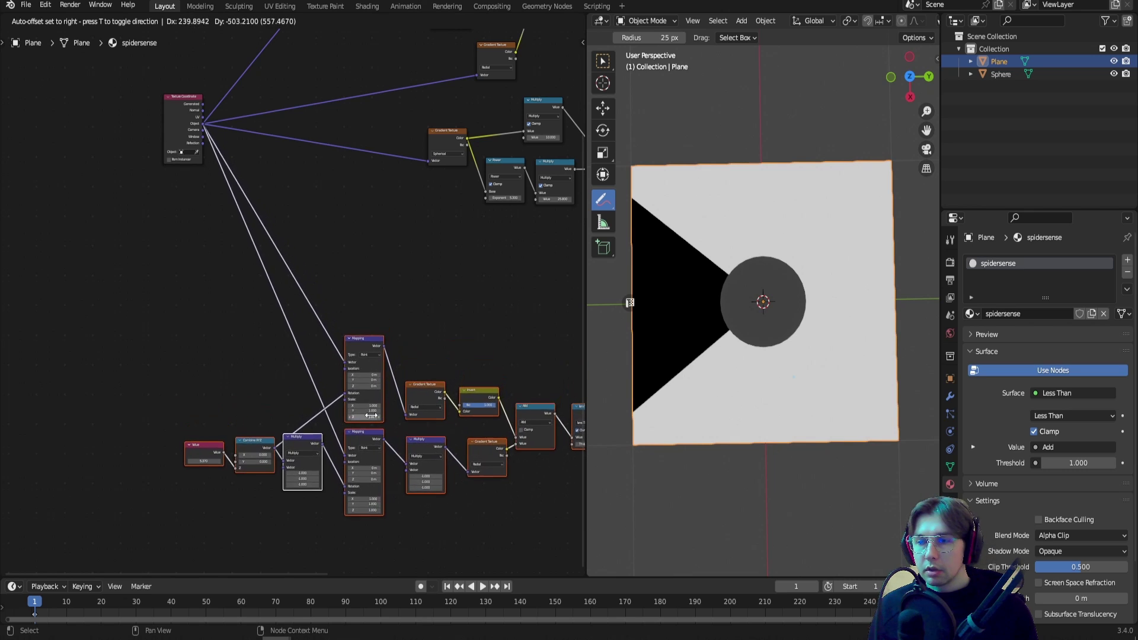
left_click(314, 407)
Add a reroute on the Object links feeding both wedge Mapping nodes, and reposition the Texture Coordinate node above it.
scroll(195, 188, "up", 2)
right_click_drag(308, 240, 190, 298, "shift")
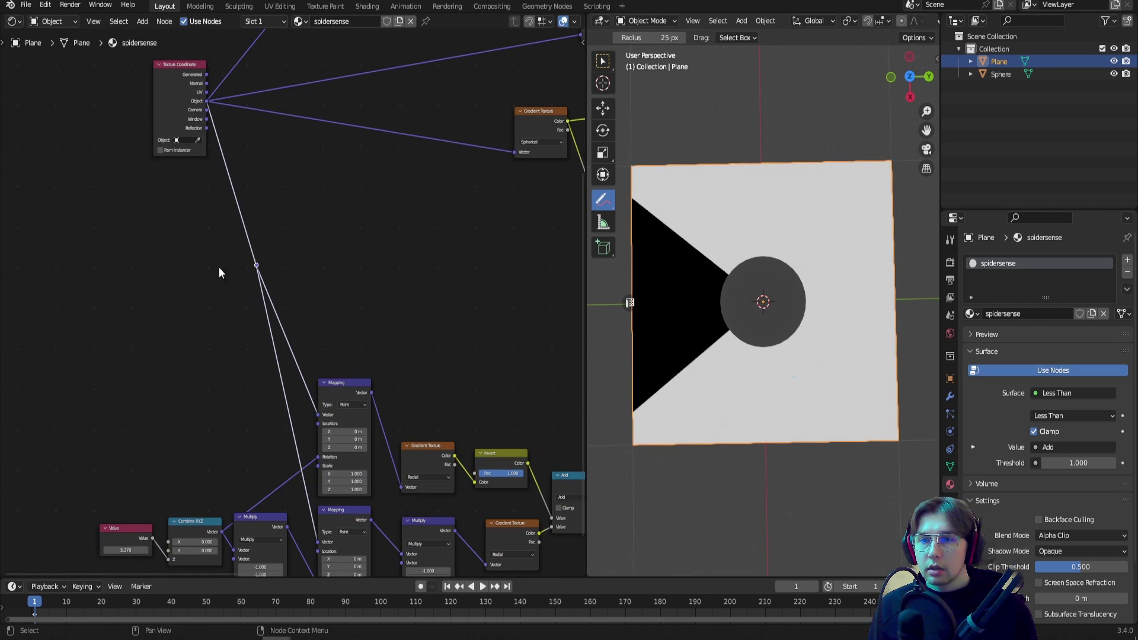
scroll(204, 137, "up", 3)
left_click_drag(154, 81, 147, 283)
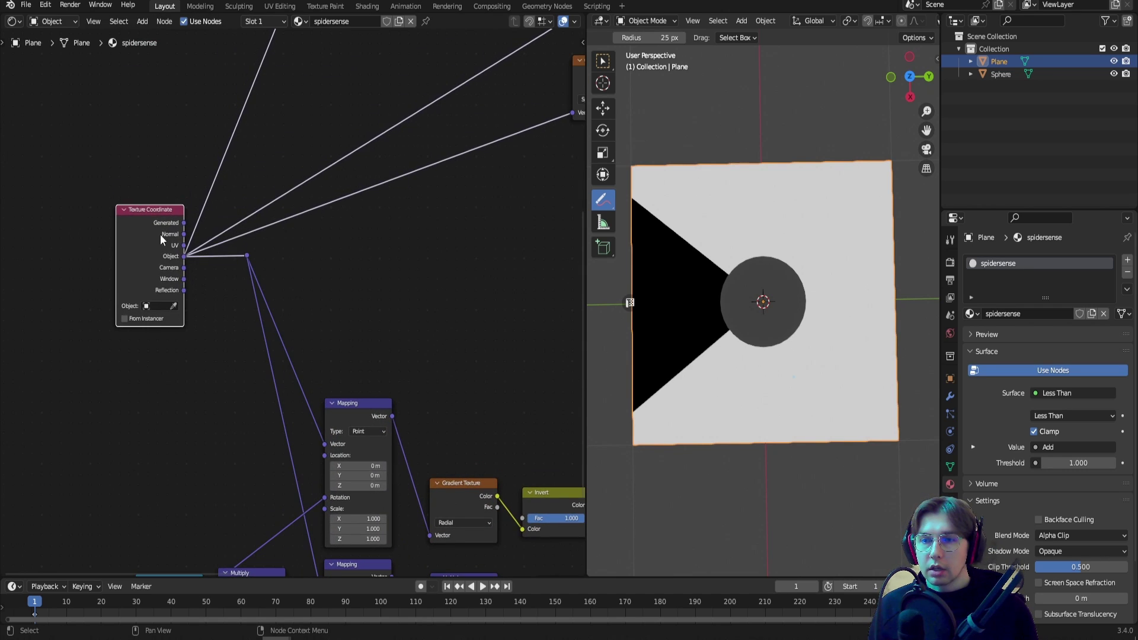
middle_click_drag(279, 323, 246, 339)
left_click_drag(177, 259, 155, 111)
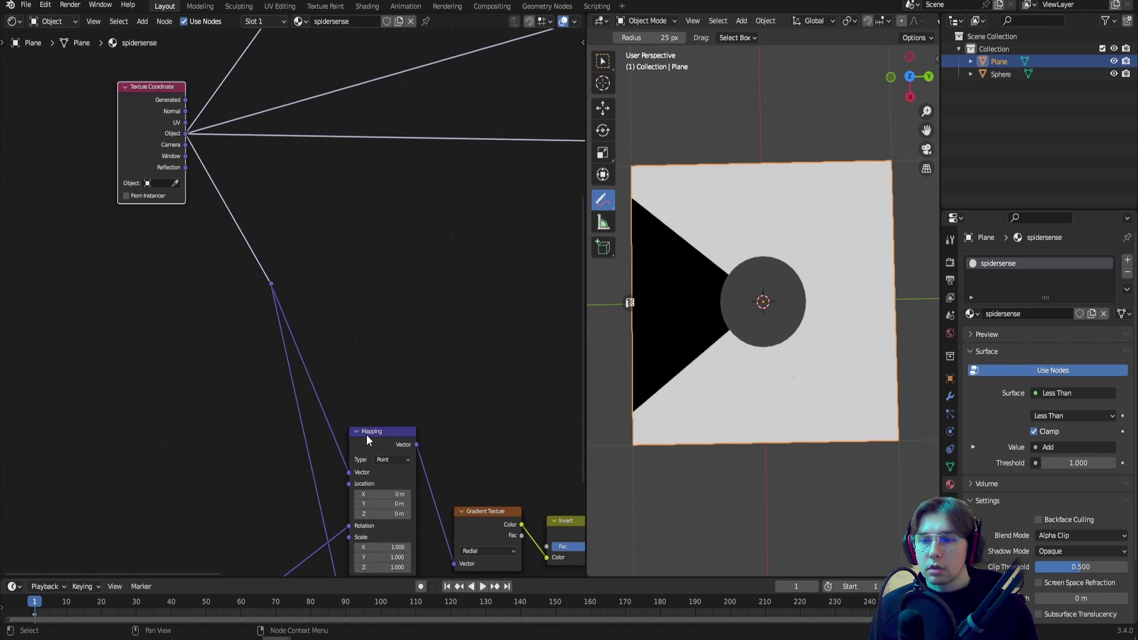
Duplicate the upper Mapping node into the link between Texture Coordinate and the reroute, with a Z rotation of 90°.
left_click(375, 432)
key("shift+d")
left_click(248, 177)
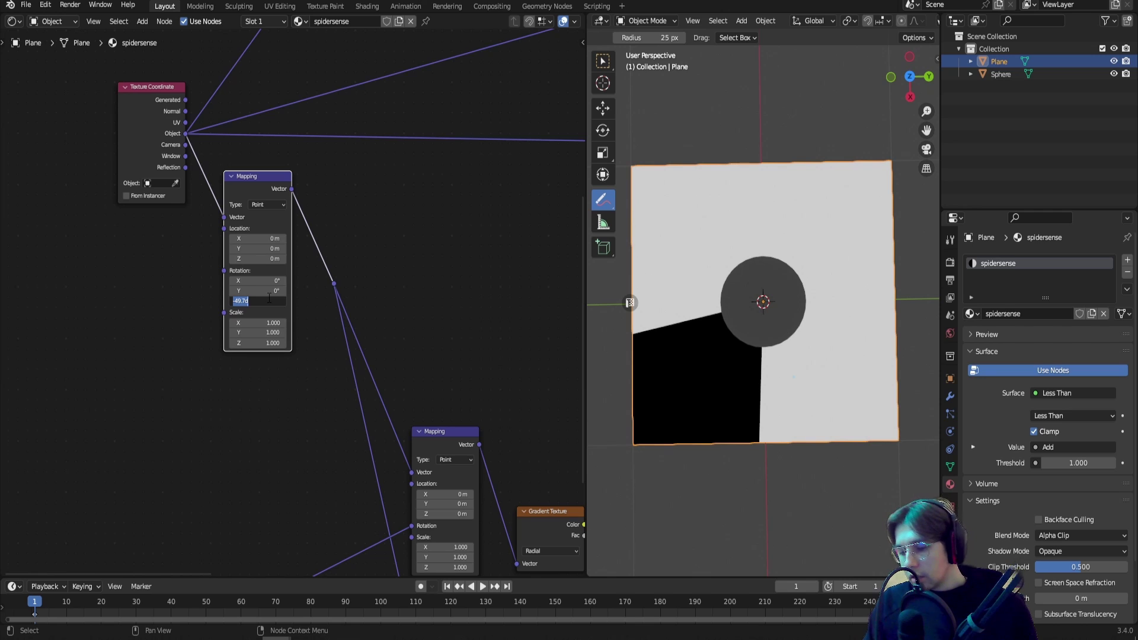
key("Return")
scroll(265, 298, "up", 2)
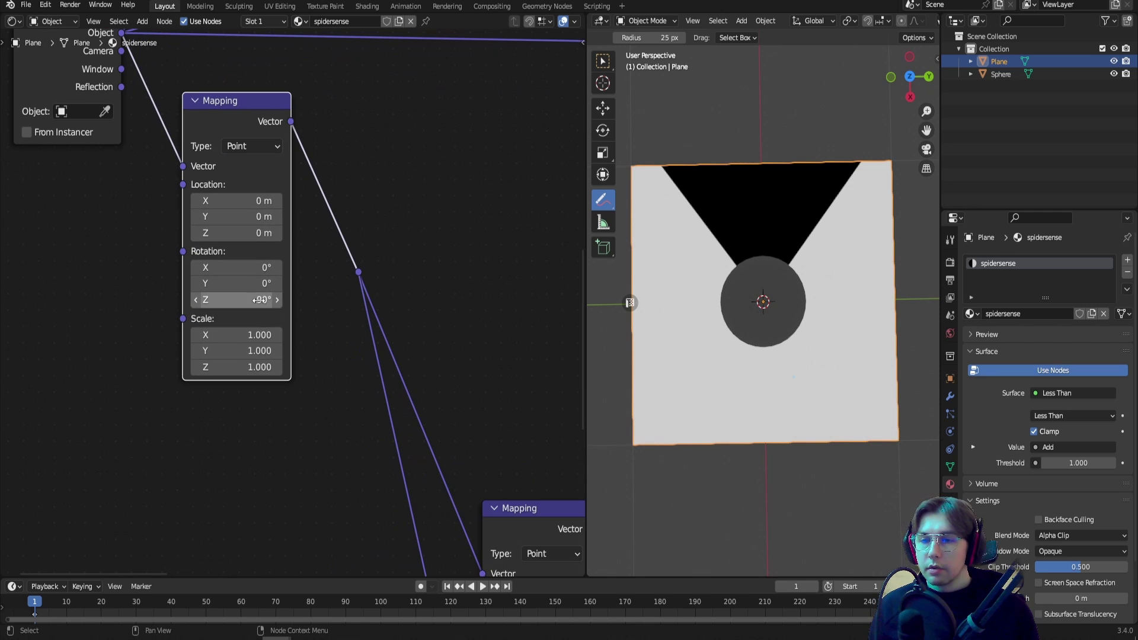
scroll(272, 314, "down", 2)
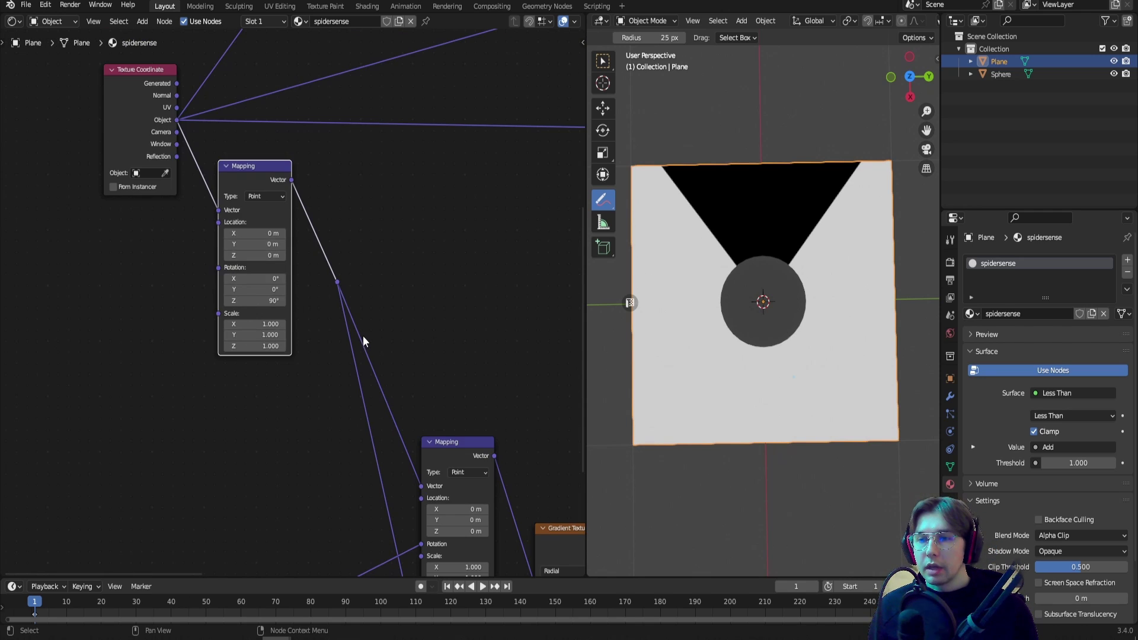
Adjust the wedge's Value node until the black wedge covers the area below the sphere.
scroll(365, 284, "down", 3)
scroll(153, 294, "down", 1)
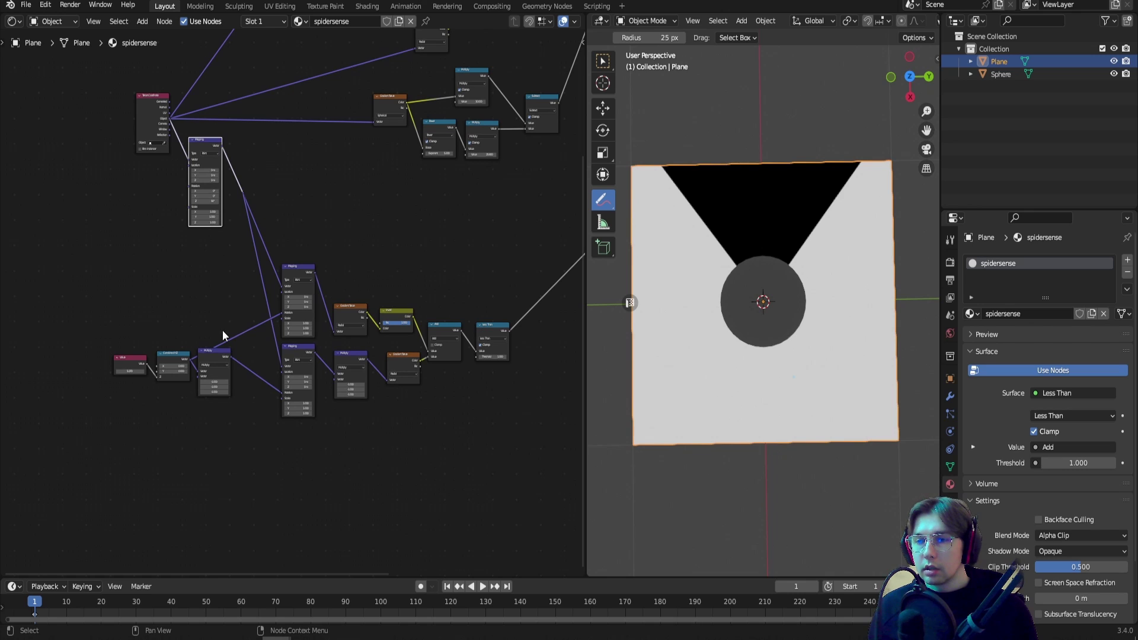
scroll(356, 383, "up", 10)
middle_click_drag(235, 248, 355, 339)
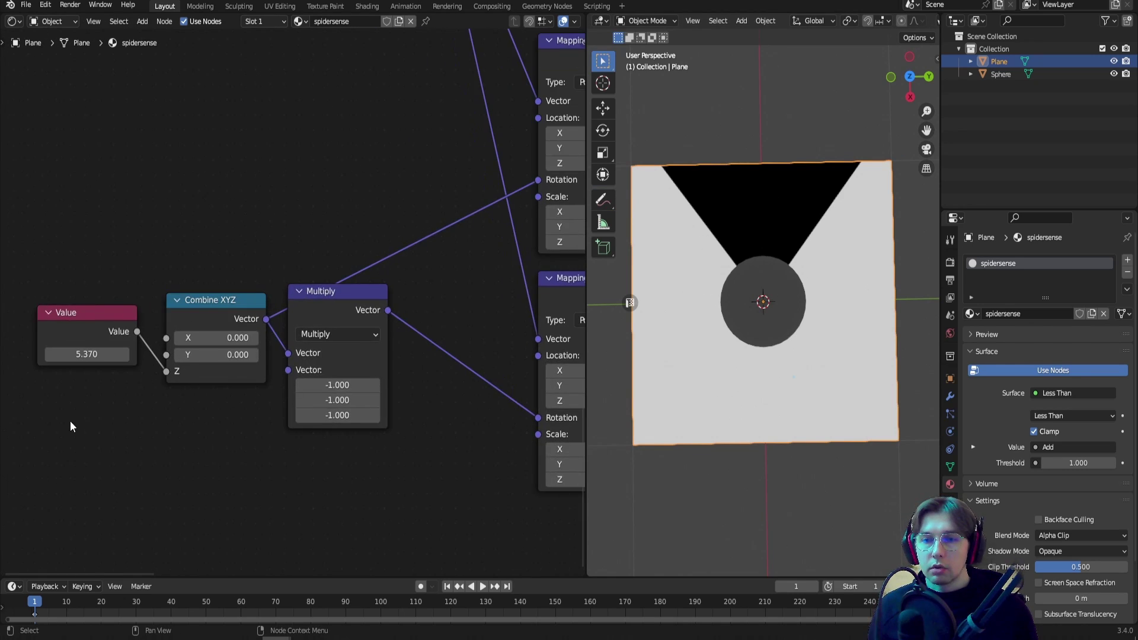
middle_click_drag(73, 426, 132, 414)
left_click_drag(142, 354, 330, 354)
mouse_move(187, 354)
left_mouse_down()
mouse_move(87, 354)
mouse_move(204, 354)
mouse_move(191, 354)
left_mouse_up()
Move the Transparent BSDF, Emission and Mix Shader nodes below the Material Output, and lower the final Multiply node beside them.
scroll(168, 381, "down", 8)
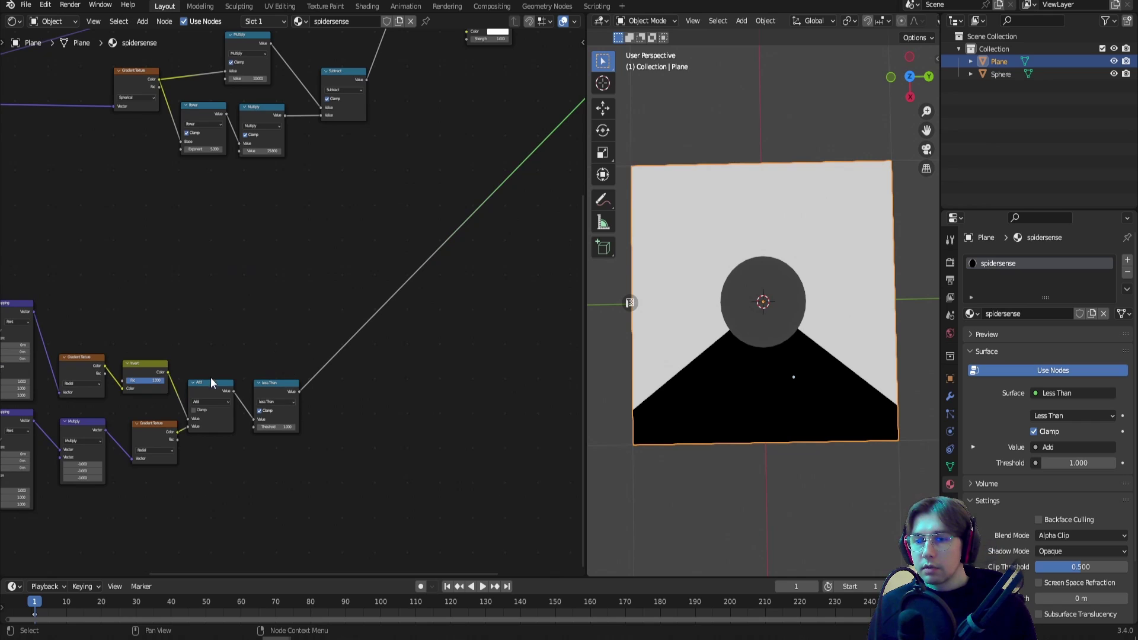
key("Home")
scroll(457, 293, "down", 1)
middle_click_drag(546, 206, 271, 362)
left_click_drag(312, 203, 390, 278)
key("g")
left_click(494, 357)
scroll(341, 178, "up", 2)
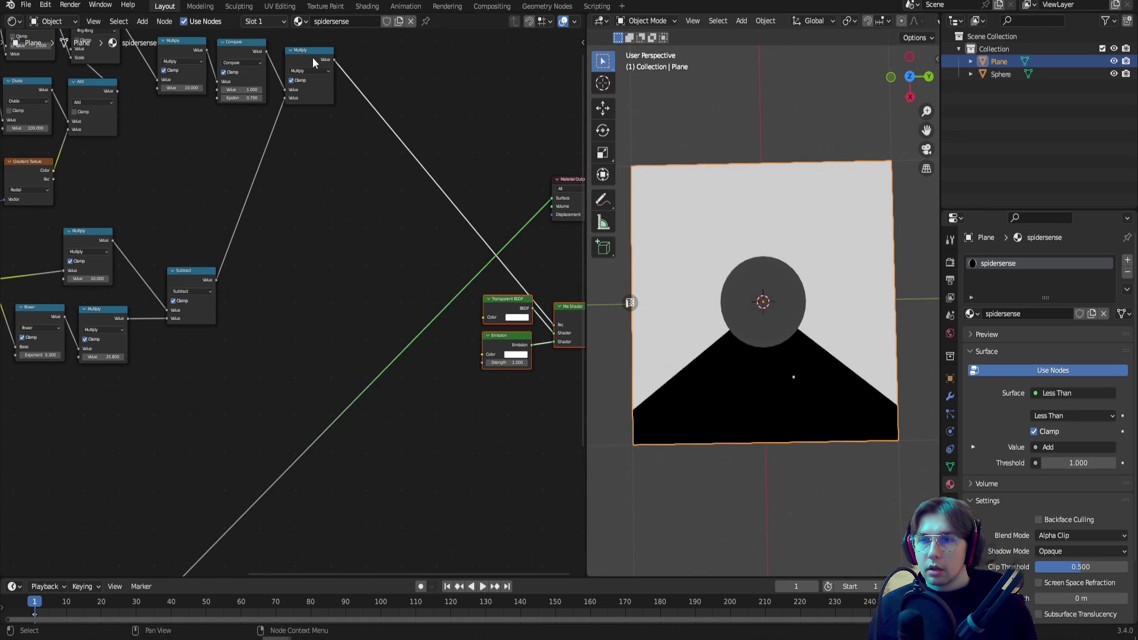
left_click_drag(315, 63, 374, 250)
left_click(435, 196)
Duplicate the final Multiply node after itself with Clamp enabled, and connect the Less Than output to its second Value input.
middle_click_drag(457, 241, 325, 207)
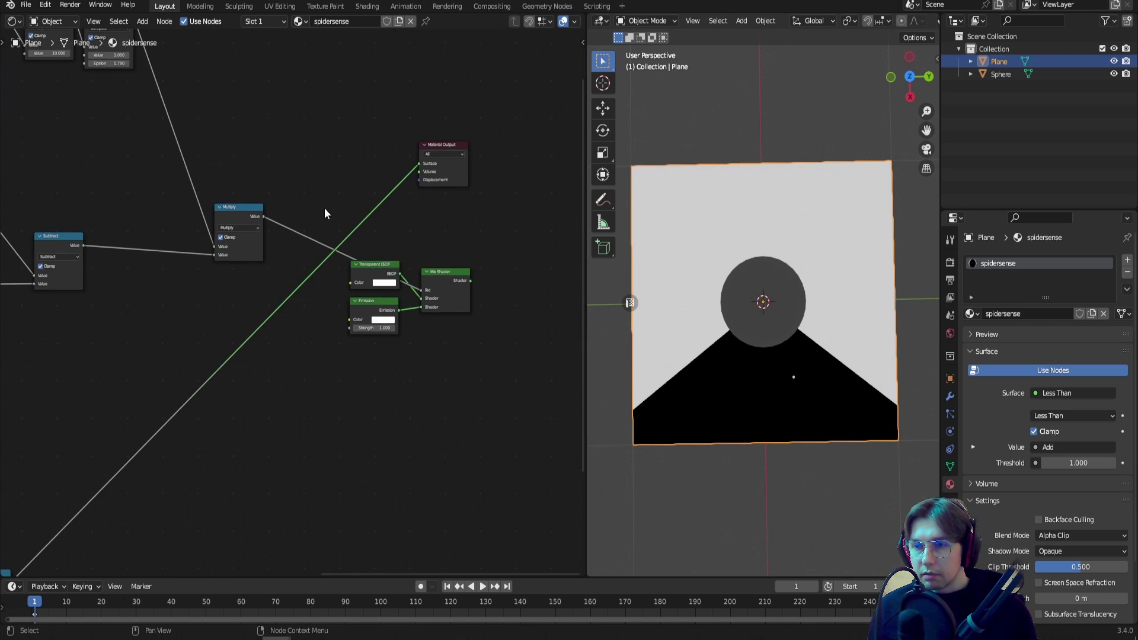
scroll(325, 207, "up", 1)
middle_click_drag(248, 155, 324, 164)
left_click(295, 203)
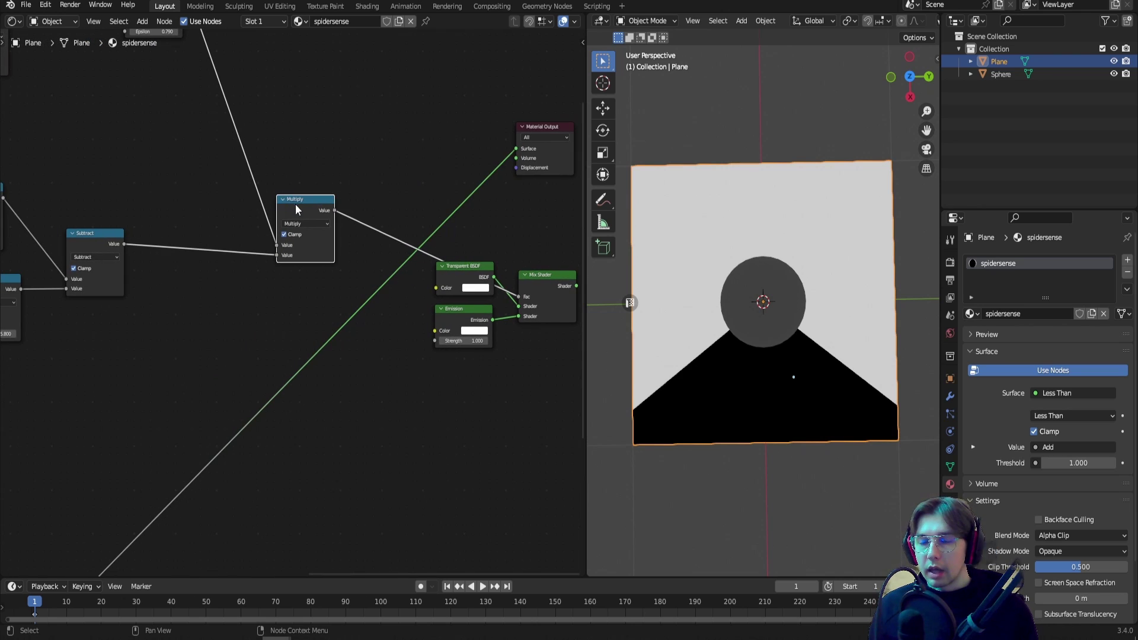
key("shift+d")
left_click(367, 204)
scroll(372, 202, "up", 2)
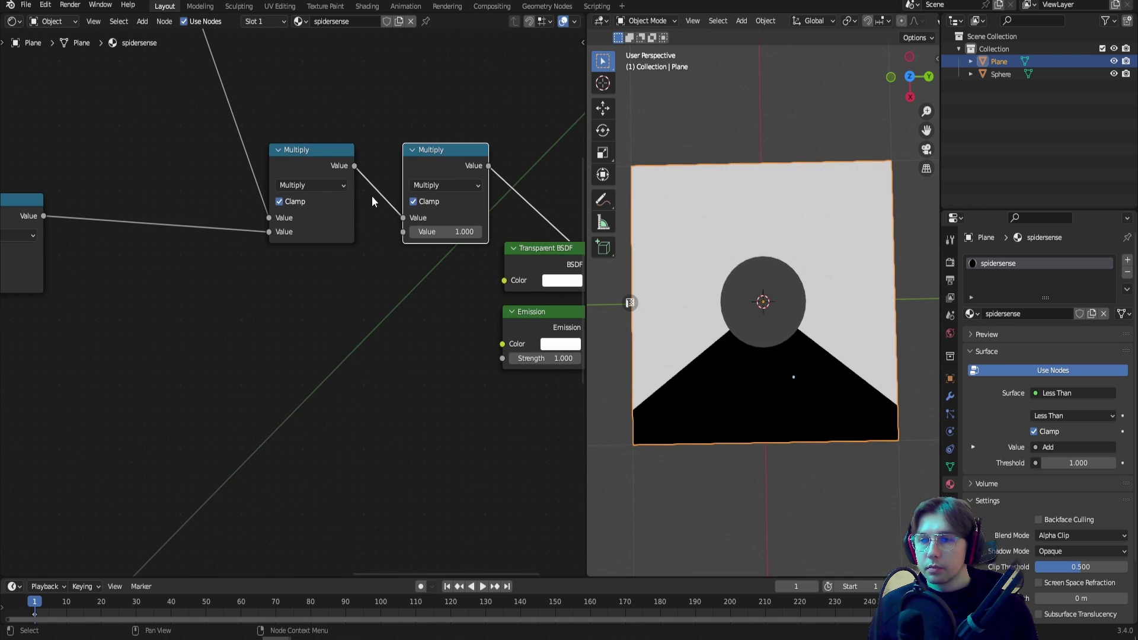
scroll(407, 232, "down", 4)
middle_click_drag(317, 293, 449, 151)
scroll(450, 151, "down", 3)
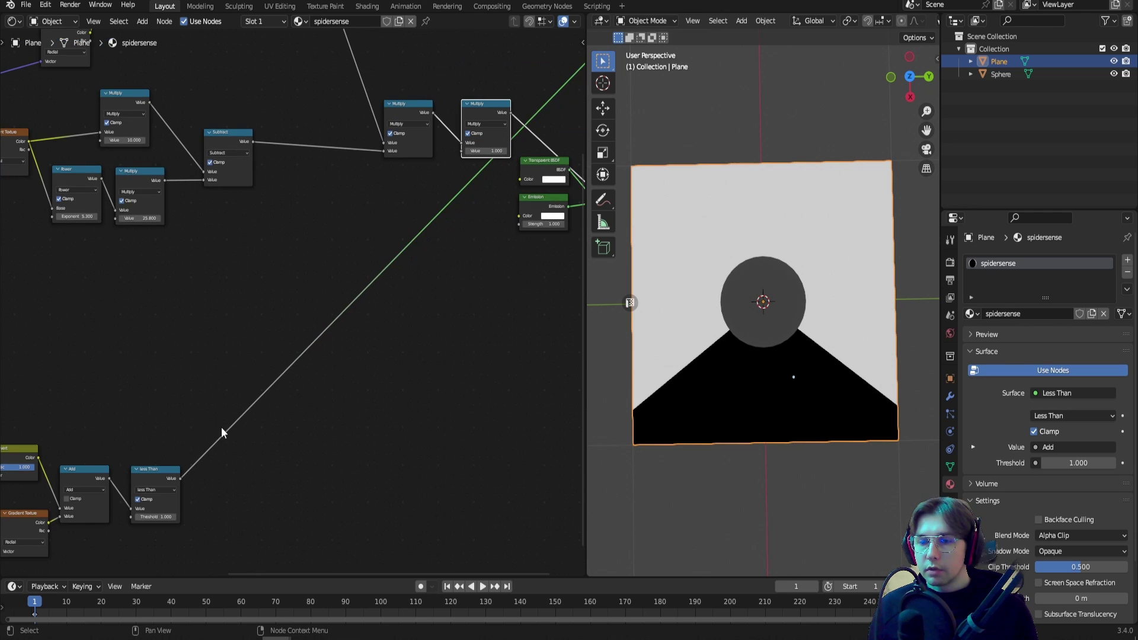
left_click_drag(183, 478, 461, 151)
Connect the Mix Shader to the Material Output's Surface, and move the output node beside the Mix Shader.
middle_click_drag(569, 201, 433, 239)
scroll(432, 238, "up", 5)
left_click(490, 194, "ctrl+shift")
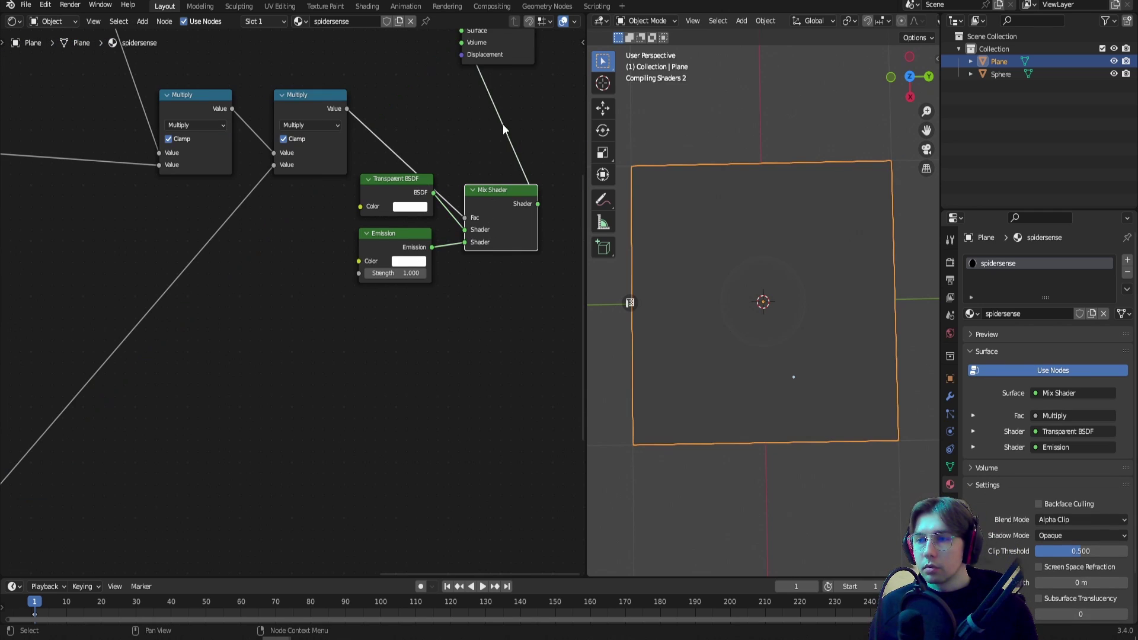
middle_click_drag(502, 124, 362, 242)
left_click_drag(359, 134, 470, 314)
Set the wedge's Value node to 9.070.
scroll(290, 316, "down", 3)
middle_click_drag(177, 356, 413, 228)
middle_click_drag(161, 336, 409, 207)
middle_click_drag(175, 304, 510, 160)
middle_click_drag(101, 379, 190, 354)
scroll(191, 353, "up", 4)
middle_click_drag(65, 338, 196, 350)
scroll(195, 350, "up", 3)
mouse_move(172, 318)
left_mouse_down()
mouse_move(136, 318)
mouse_move(184, 318)
left_mouse_up()
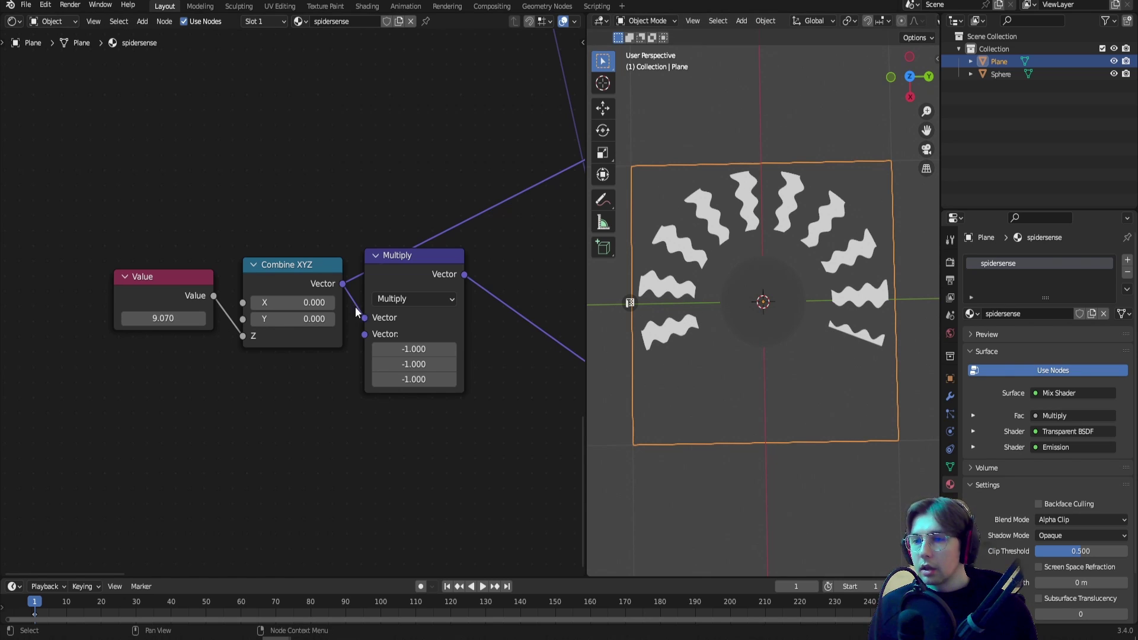
Set the Value node that controls the number of radial lines to 20.
scroll(437, 133, "down", 4)
scroll(427, 198, "down", 2)
scroll(303, 225, "up", 5)
left_click_drag(303, 225, 295, 226)
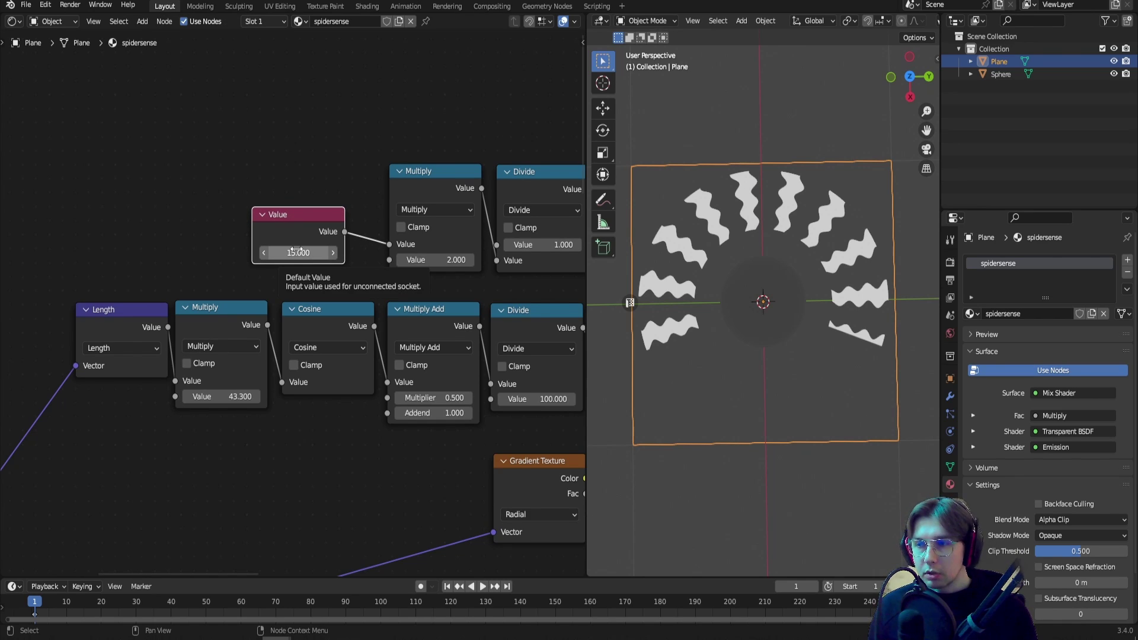
left_click(297, 251)
type("20")
key("Return")
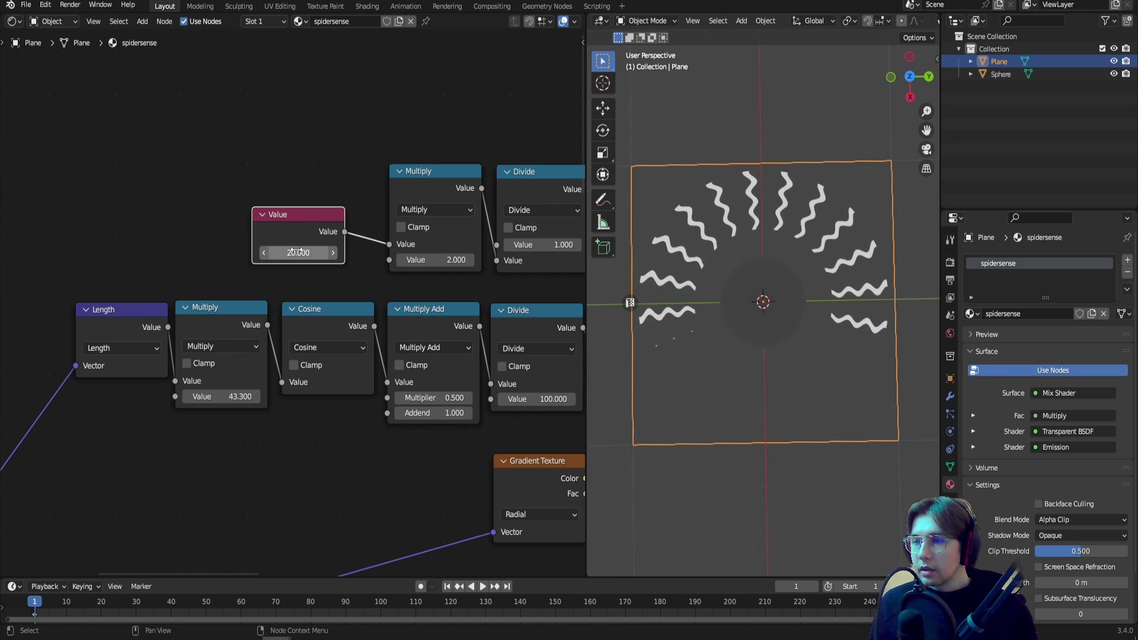
Fine-tune the wedge's Value node until one more wiggly line is revealed on each side of the sphere.
scroll(224, 338, "down", 6)
middle_click_drag(223, 338, 358, 102)
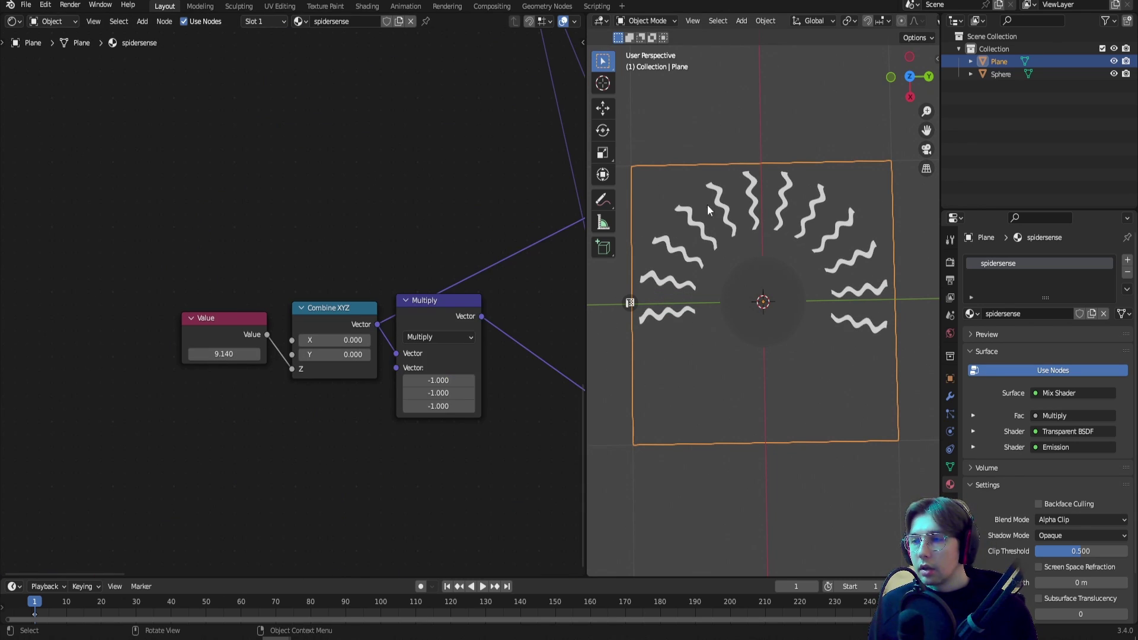
mouse_move(224, 354)
left_mouse_down()
mouse_move(251, 354)
mouse_move(221, 354)
left_mouse_up()
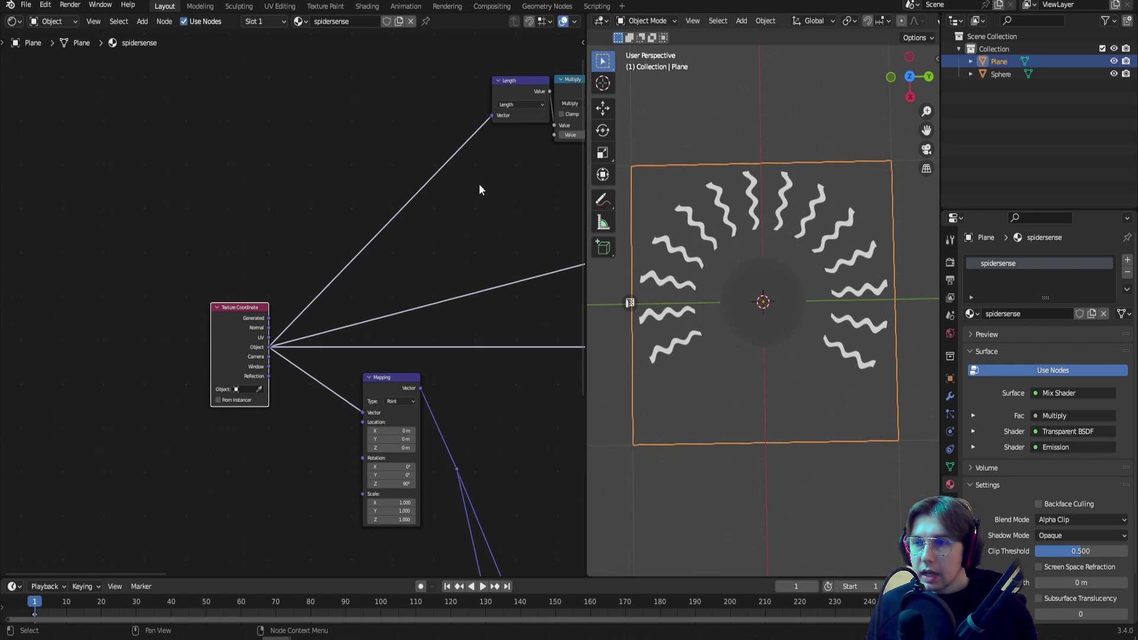
Move the Texture Coordinate node up toward the Length node, and shift the Length node away from the Multiply node.
middle_click_drag(479, 188, 266, 282)
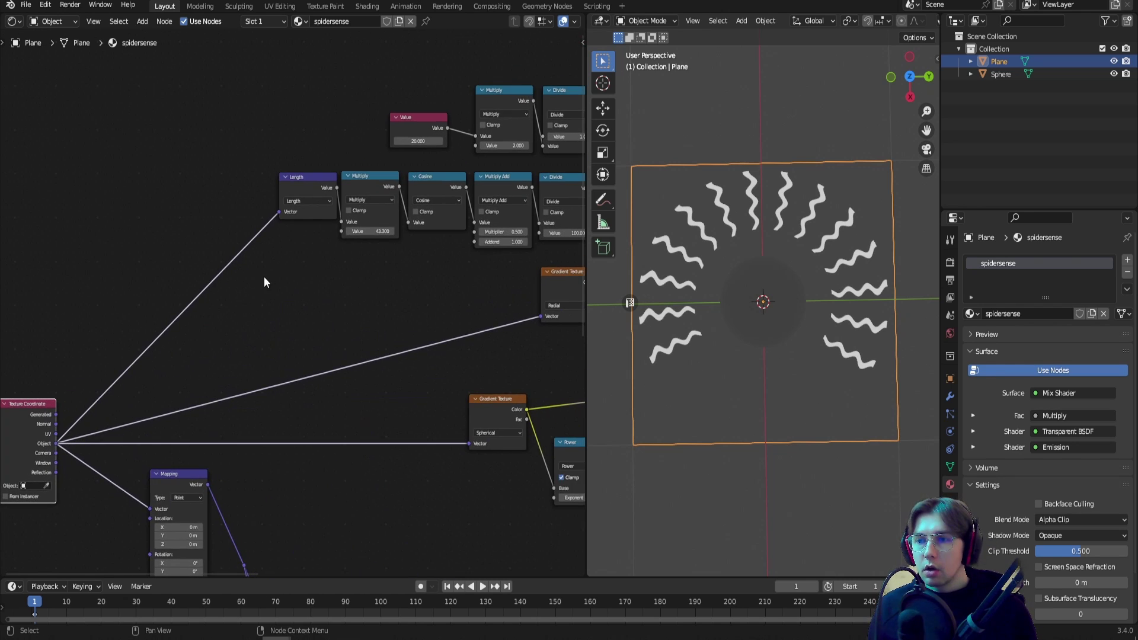
middle_click_drag(458, 278, 370, 223)
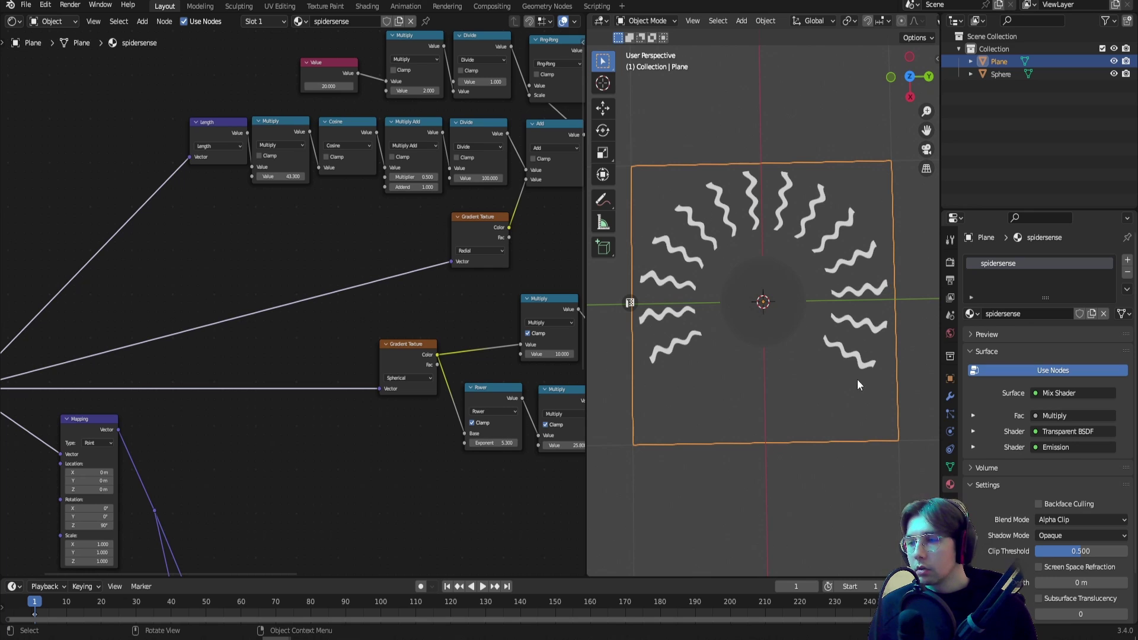
middle_click_drag(213, 242, 406, 253)
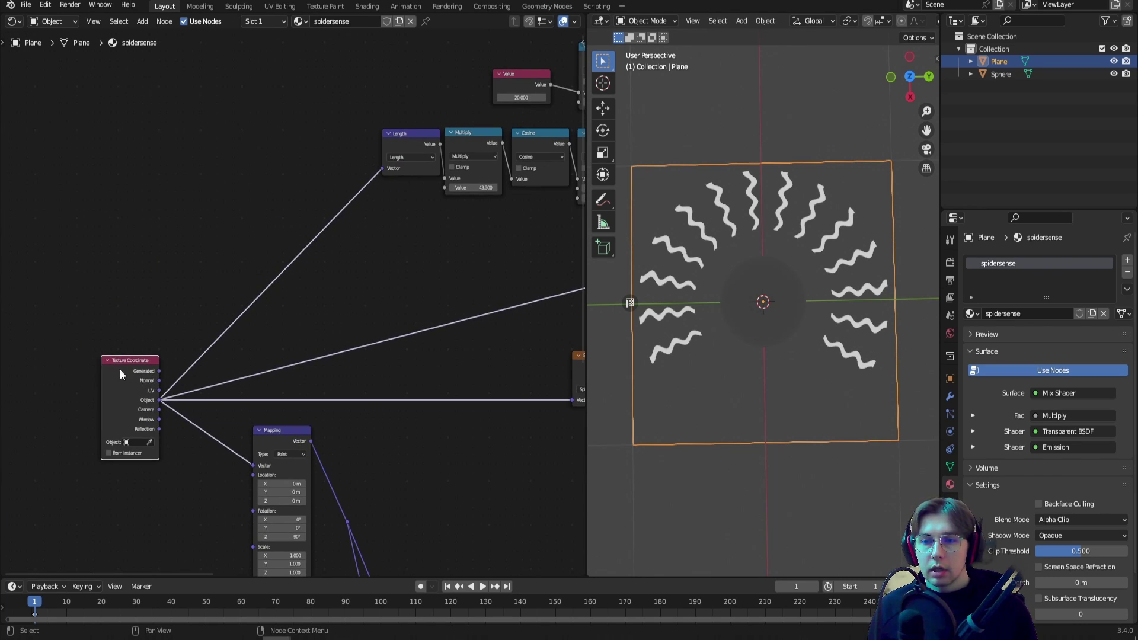
left_click_drag(120, 375, 240, 217)
middle_click_drag(421, 193, 229, 338)
scroll(229, 315, "up", 3)
middle_click_drag(158, 333, 282, 268)
scroll(285, 249, "up", 1)
left_click_drag(290, 229, 205, 238)
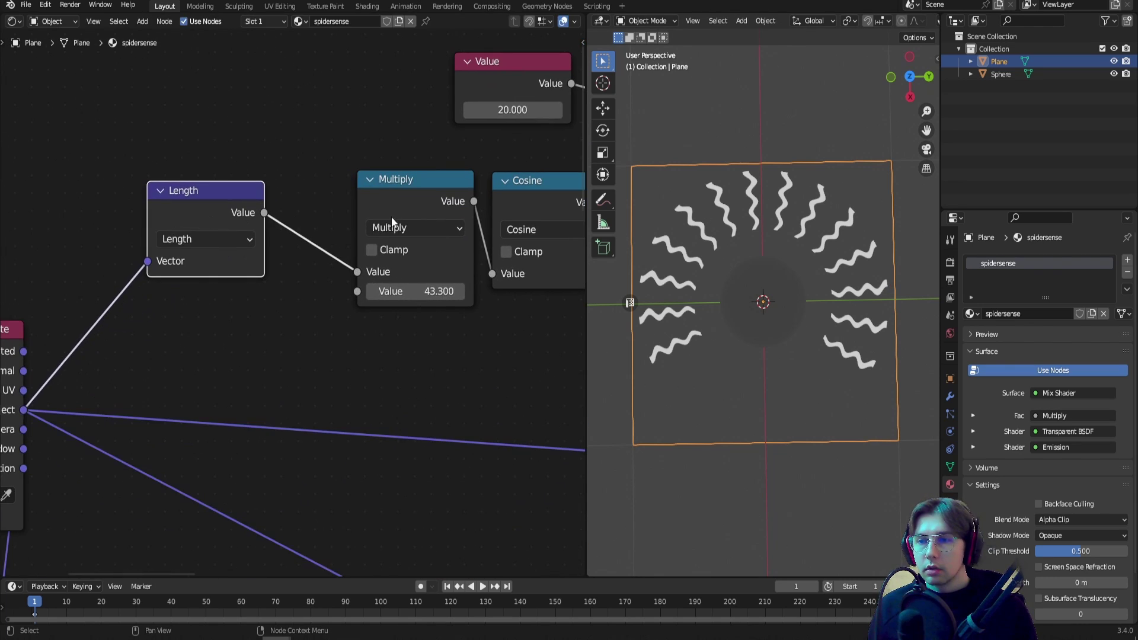
Move the Multiply node after Length closer to it, and set its value to 26.100 for broader waves.
left_click_drag(391, 221, 366, 228)
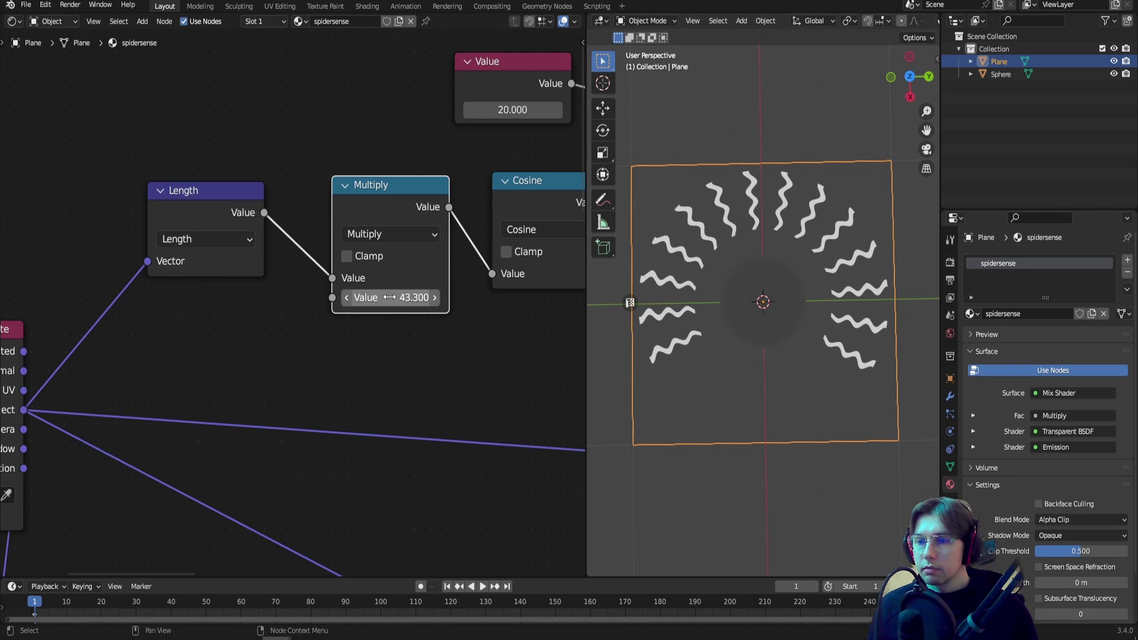
left_click_drag(391, 298, 515, 298)
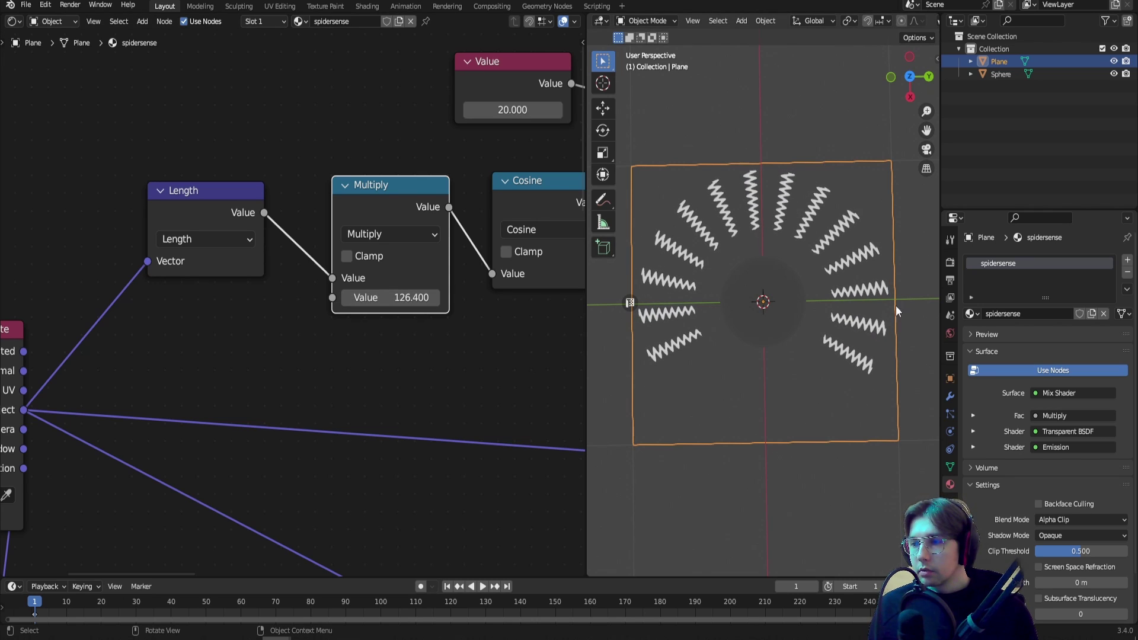
mouse_move(427, 298)
left_mouse_down()
mouse_move(264, 298)
mouse_move(291, 298)
left_mouse_up()
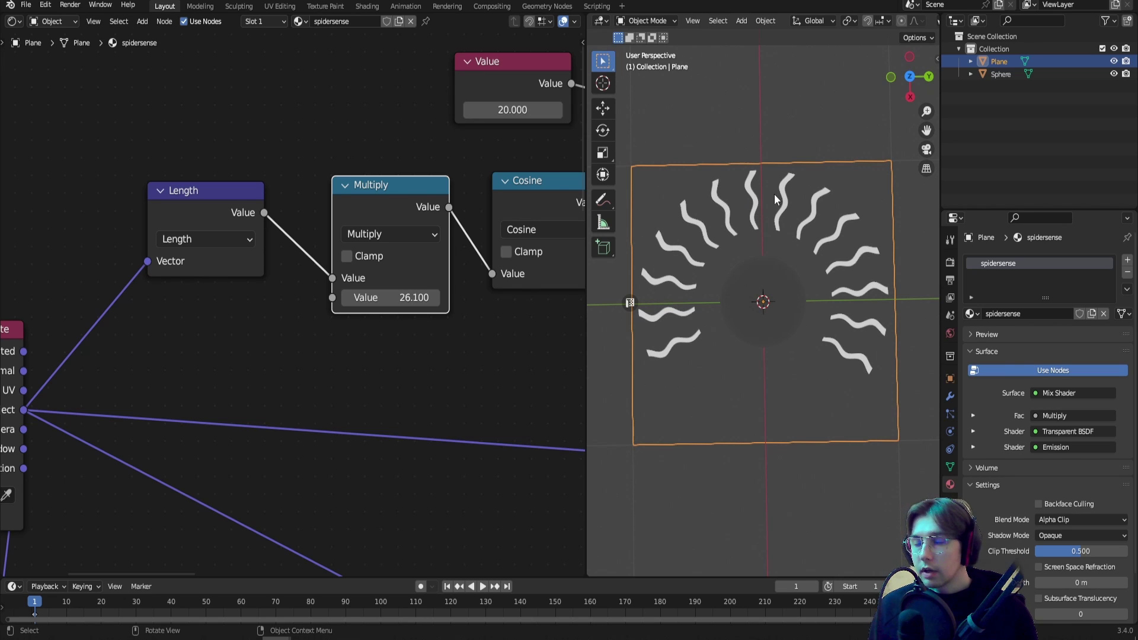
Move the Texture Coordinate node farther from the Length node, and add a Noise Texture node above it.
scroll(336, 273, "down", 5)
left_click_drag(196, 287, 88, 293)
left_click(155, 189)
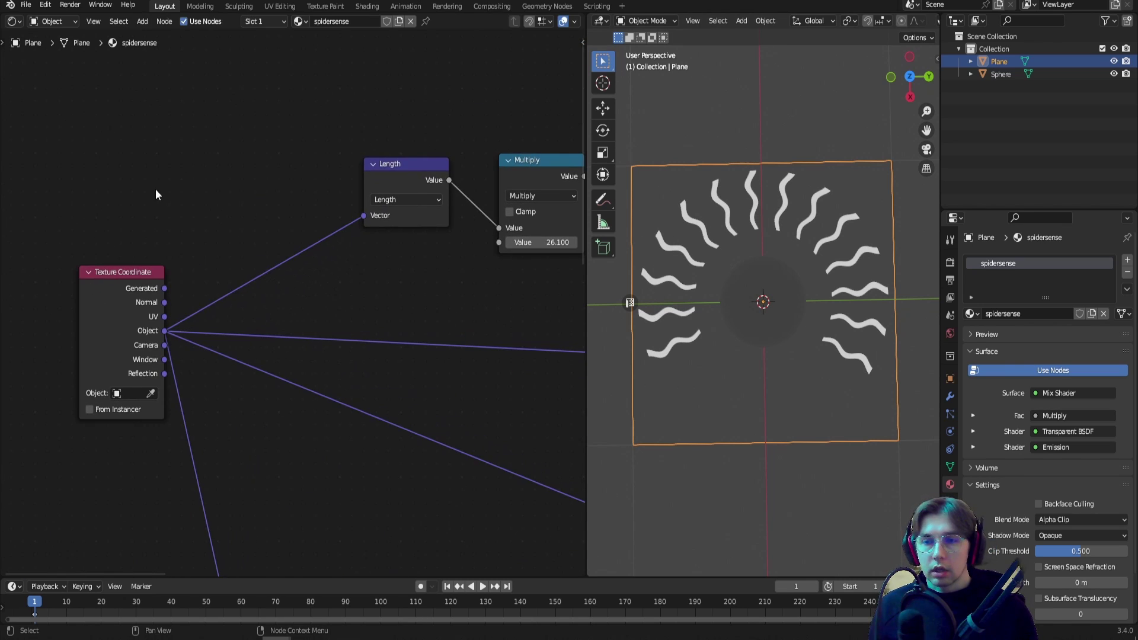
key("F3")
type("noise")
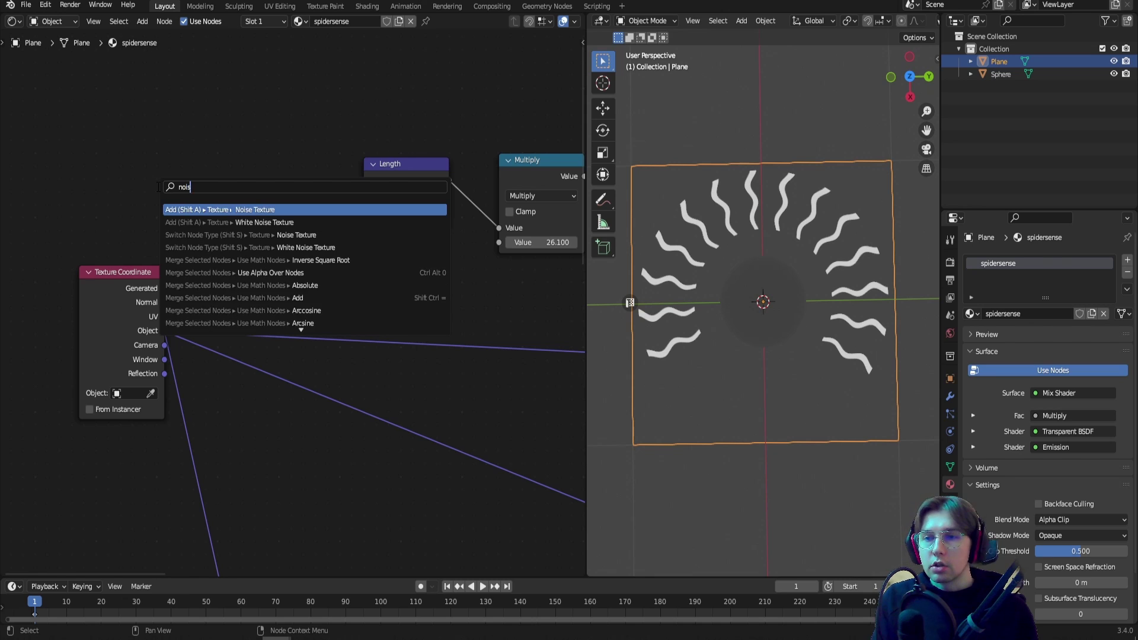
key("Return")
middle_click_drag(178, 172, 253, 245)
scroll(252, 245, "up", 1)
Add a Mix Color node between the Noise Texture and Length nodes.
left_click(308, 215)
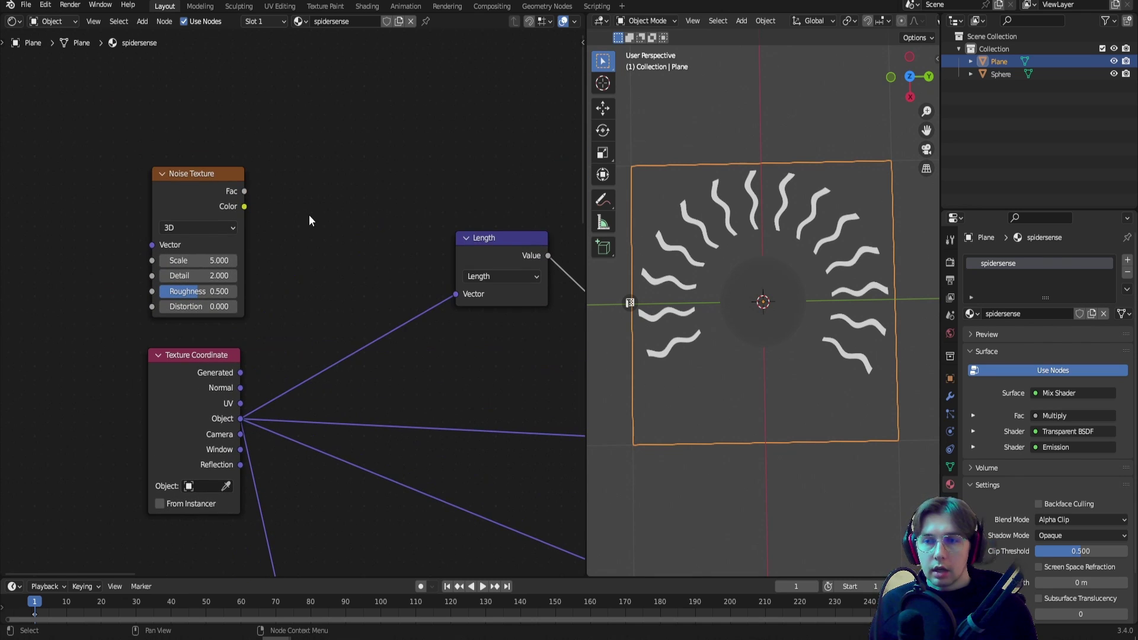
key("F3")
type("collor mix")
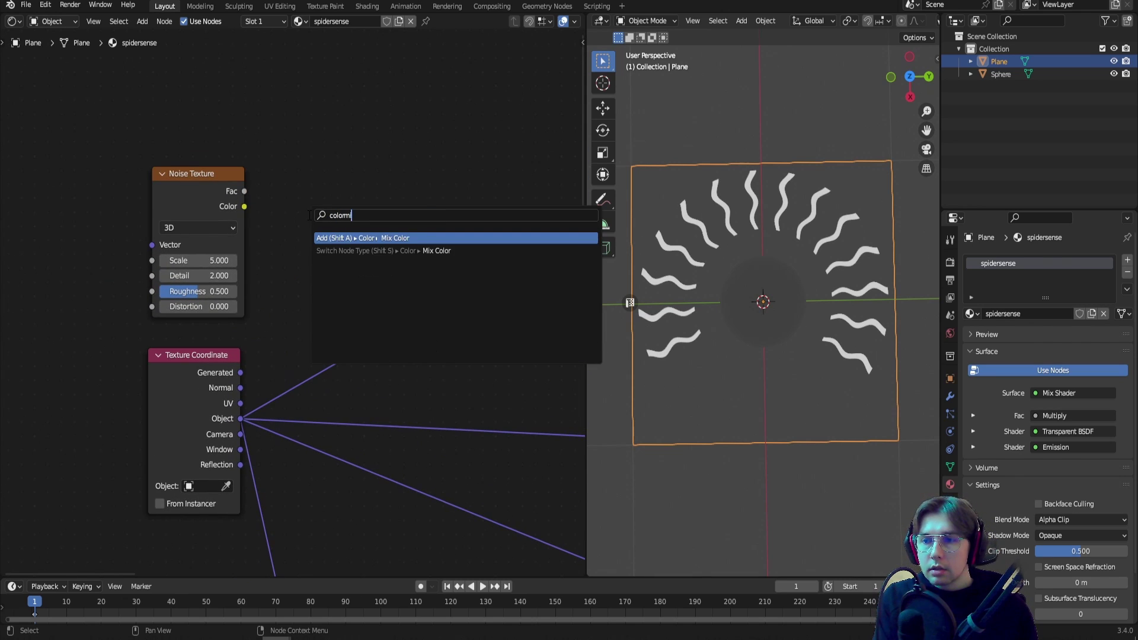
key("Return")
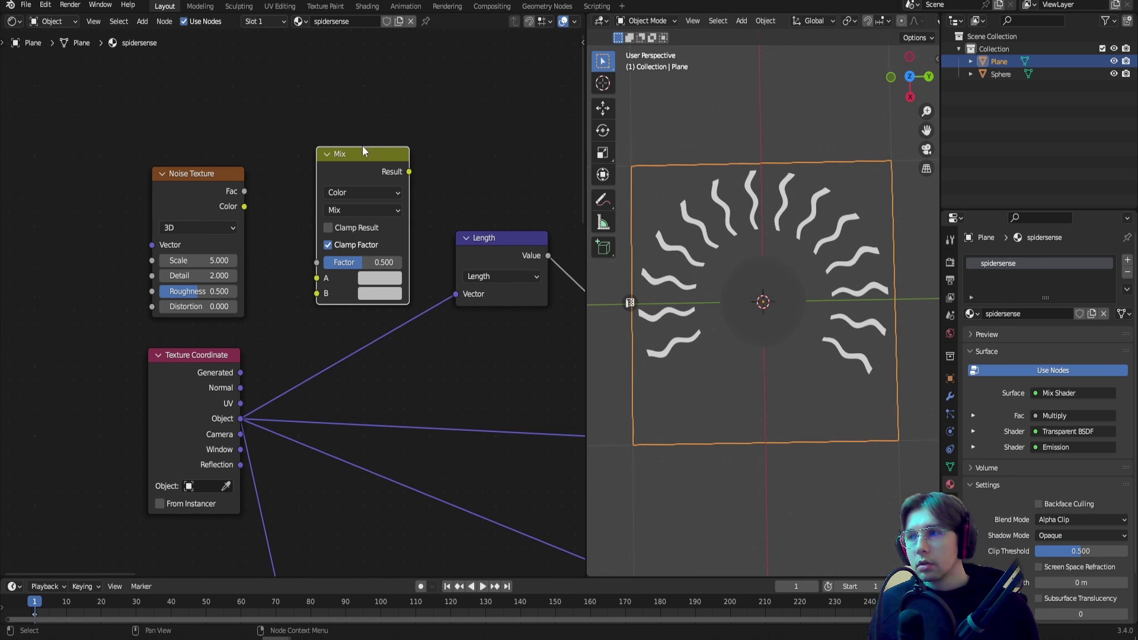
left_click_drag(351, 163, 337, 170)
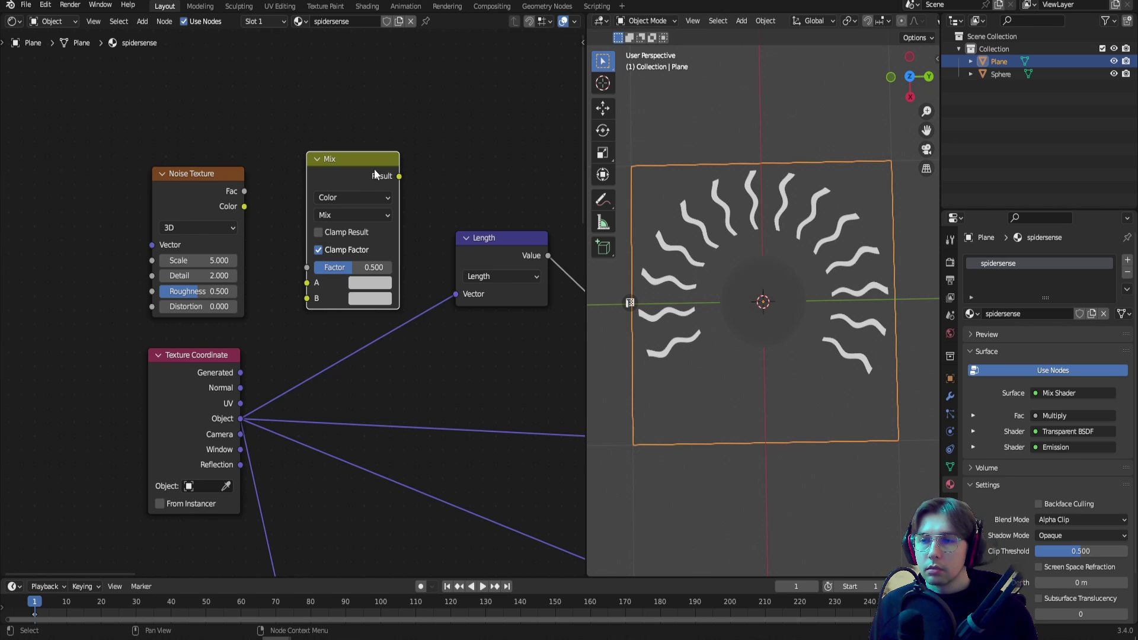
Connect the Noise Texture's Color to the Mix node's B input and the Texture Coordinate's Object output to A.
left_click_drag(217, 193, 307, 298)
mouse_move(338, 161)
left_mouse_down()
mouse_move(330, 140)
mouse_move(325, 156)
left_mouse_up()
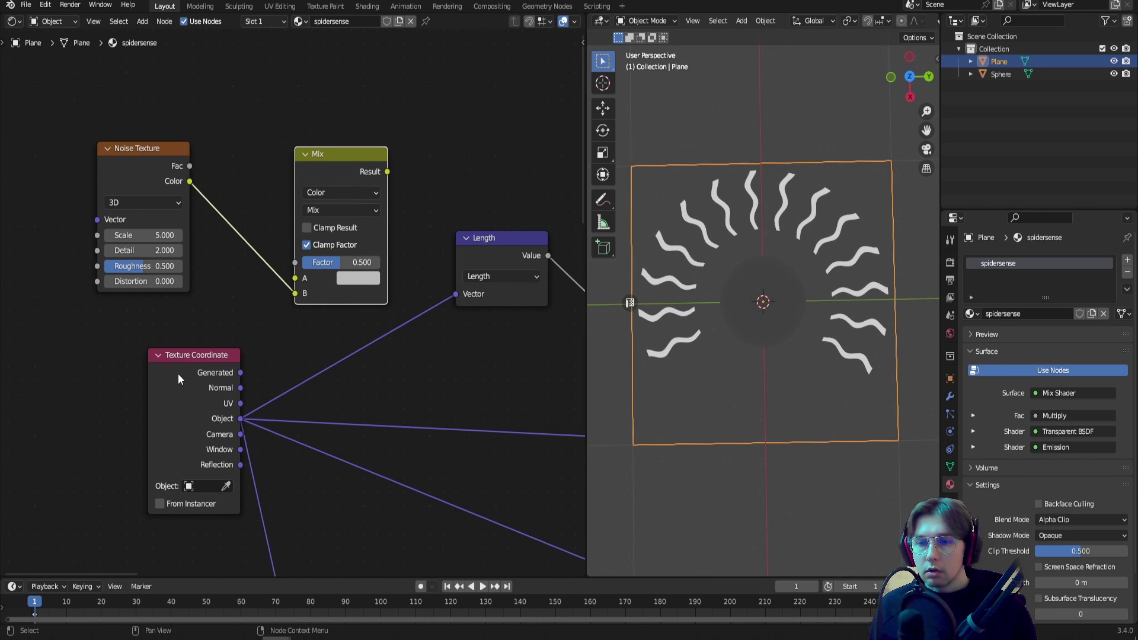
left_click_drag(178, 375, 134, 365)
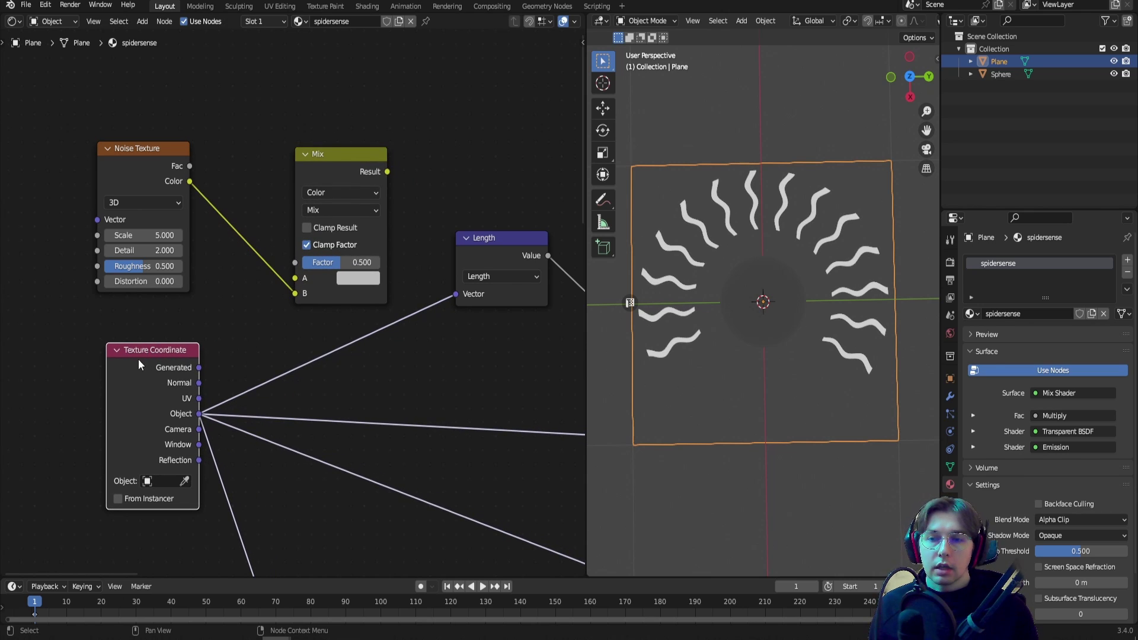
left_click_drag(200, 416, 296, 279)
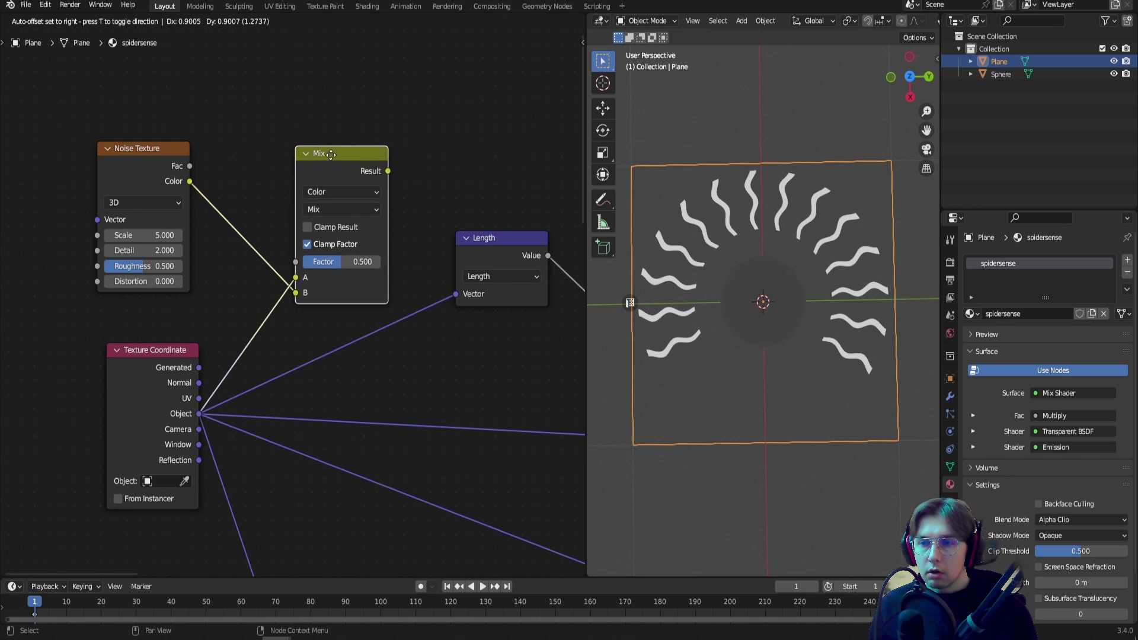
Set the Mix node's blending mode to Linear Light, and connect its Result to the Length node's Vector input.
scroll(368, 265, "up", 1)
left_click(338, 201)
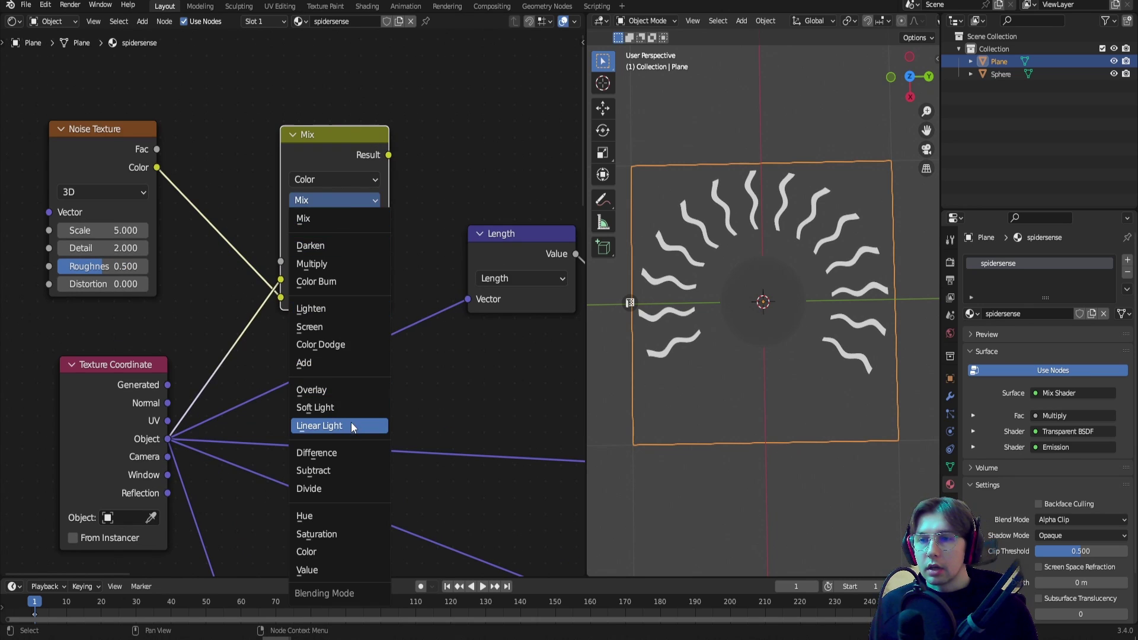
left_click(353, 425)
middle_click_drag(378, 164, 347, 170)
left_click_drag(363, 160, 442, 304)
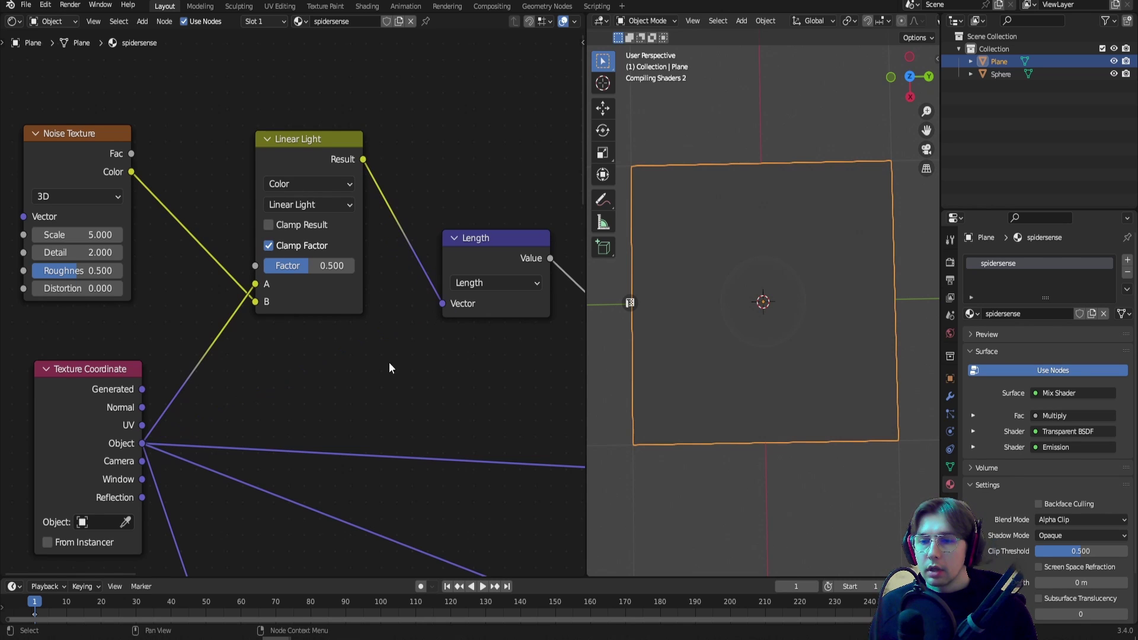
left_click_drag(60, 391, 55, 387)
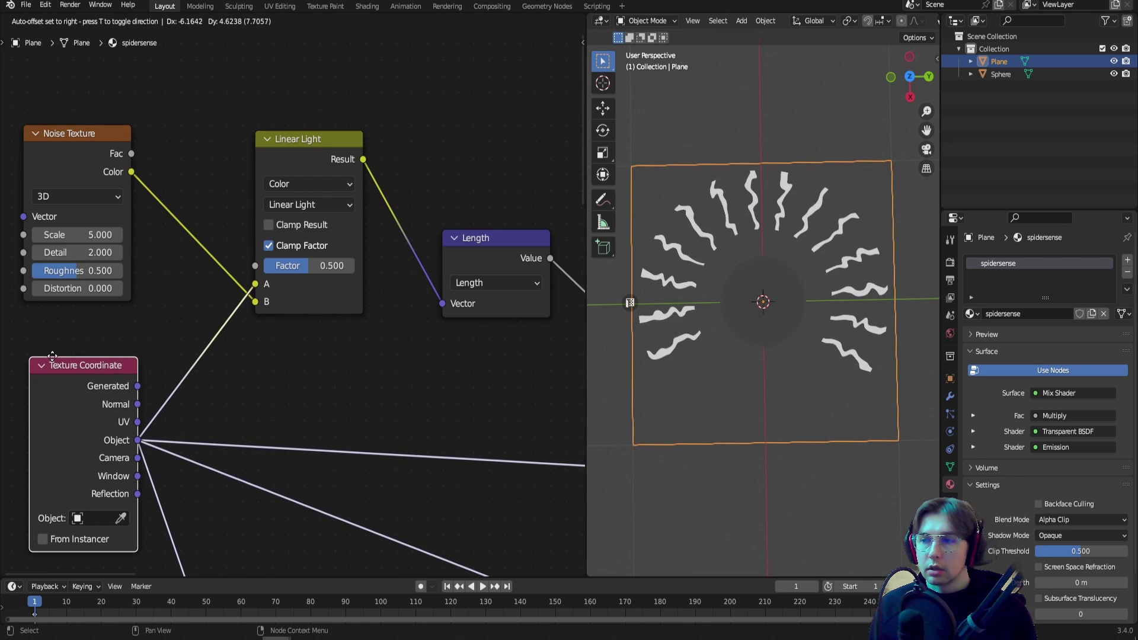
Set the Noise Texture's Scale to 5.120 and its Detail to 5.500.
middle_click_drag(273, 320, 350, 310)
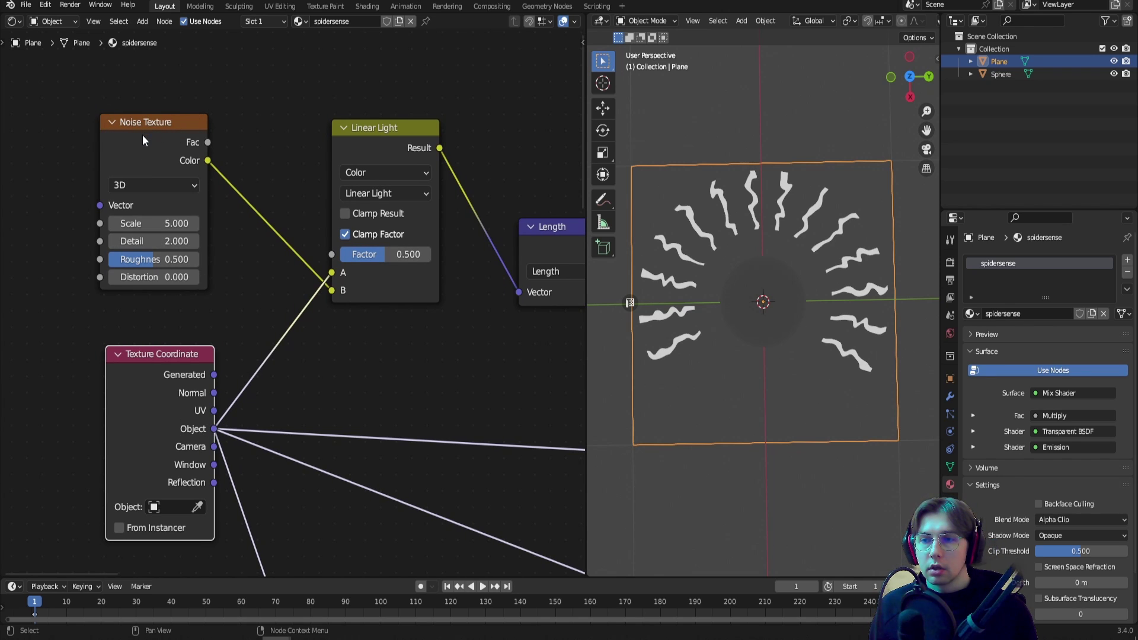
middle_click_drag(151, 221, 261, 264)
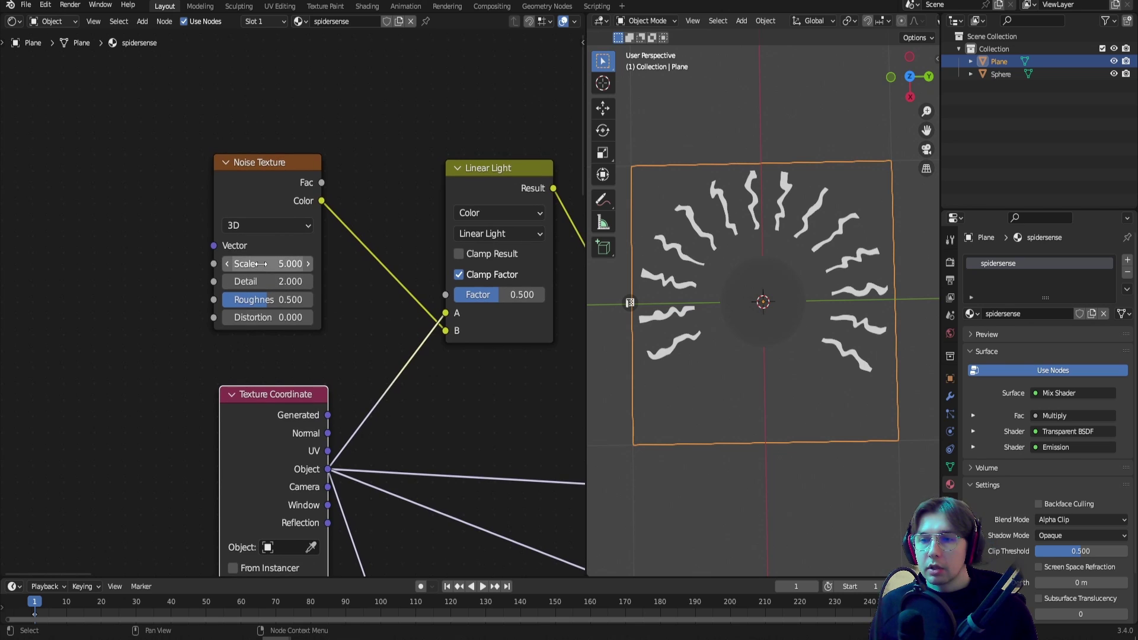
left_click_drag(269, 264, 328, 282)
mouse_move(268, 317)
left_mouse_down()
mouse_move(259, 317)
mouse_move(268, 317)
left_mouse_up()
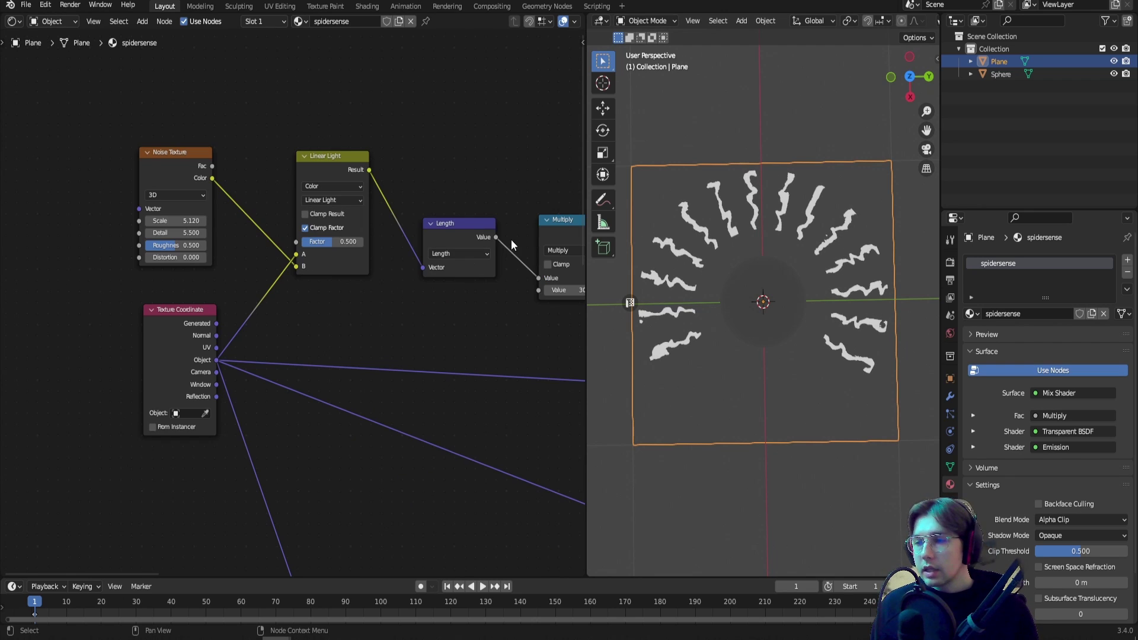
Set the Value node that controls the number of radial lines to 10.
middle_click_drag(514, 157, 328, 234)
scroll(328, 234, "up", 2)
left_click(464, 243)
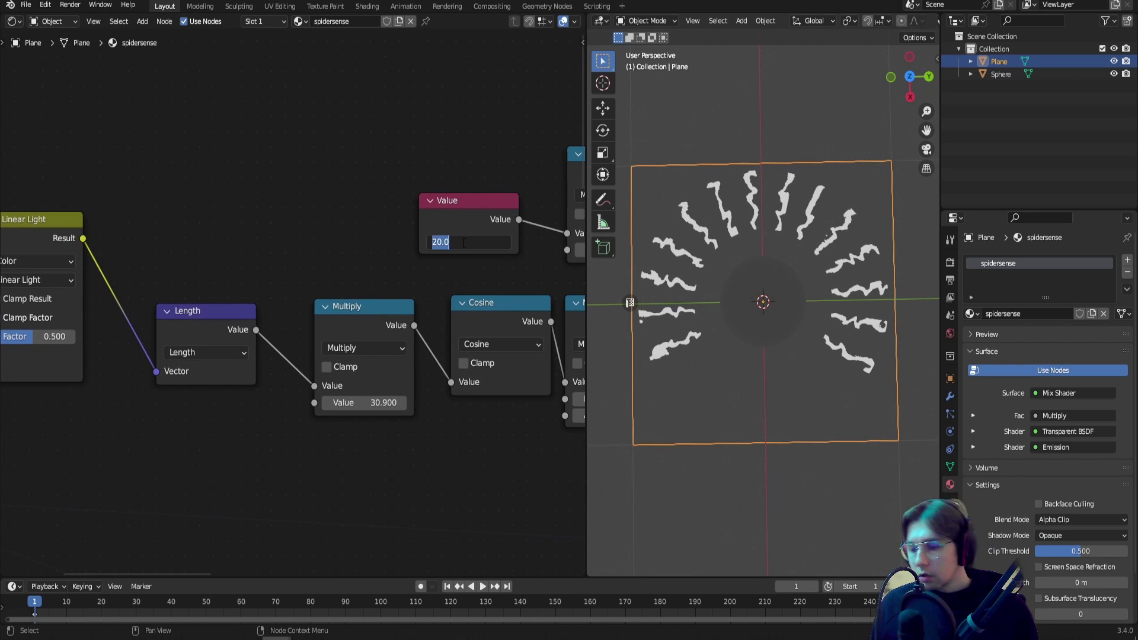
type("10")
key("Return")
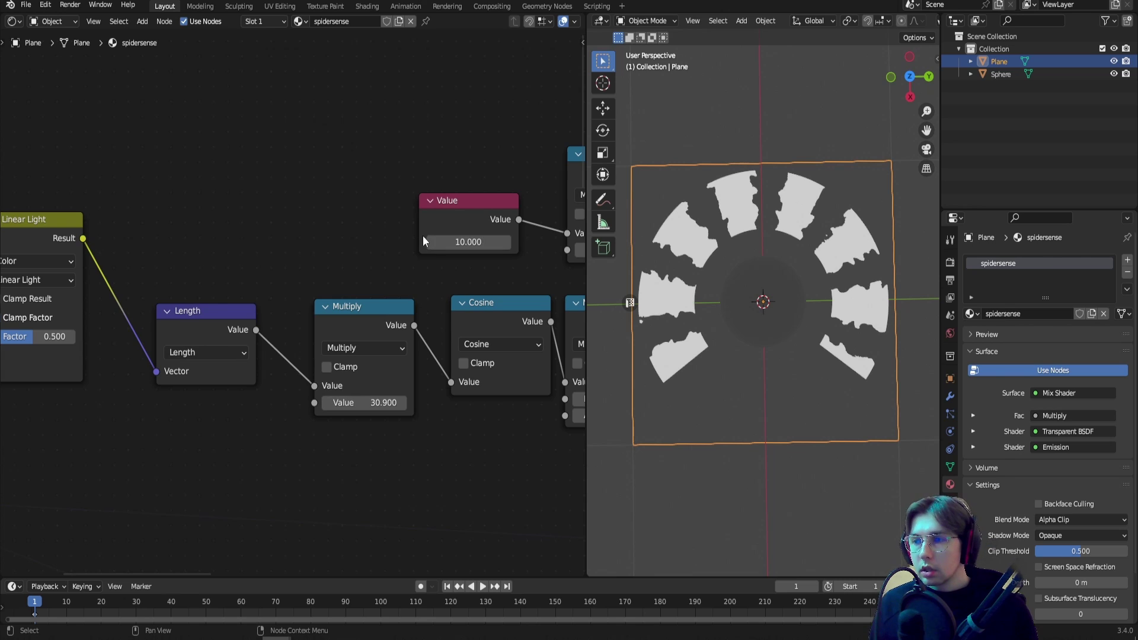
Preview the output of the Subtract node that combines the two spherical gradient masks.
scroll(339, 226, "down", 1)
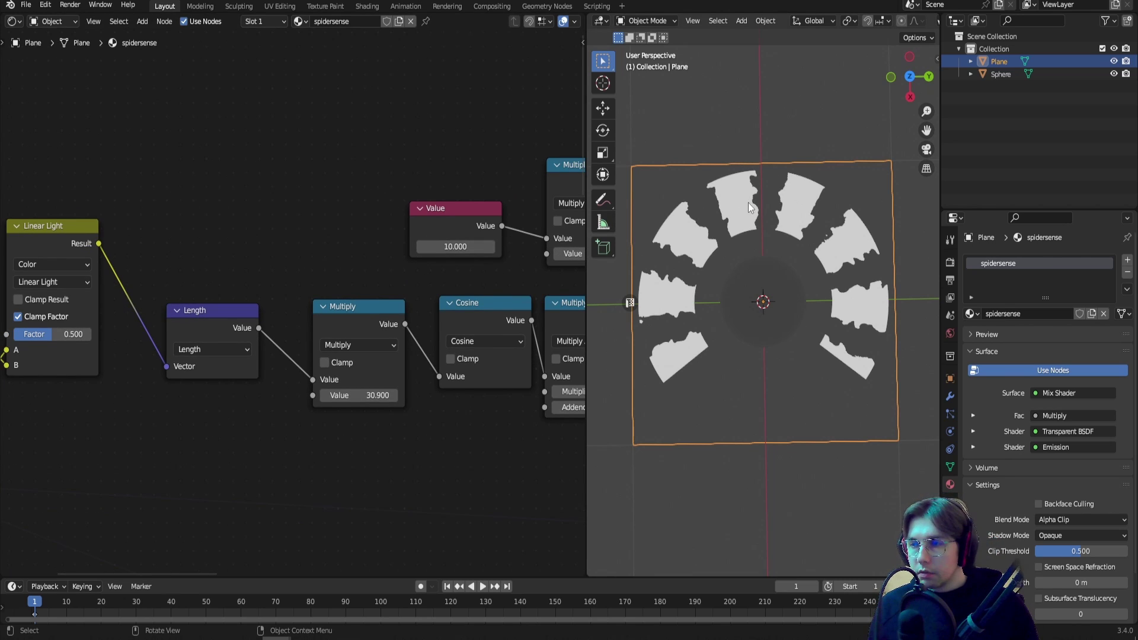
middle_click_drag(472, 233, 335, 243)
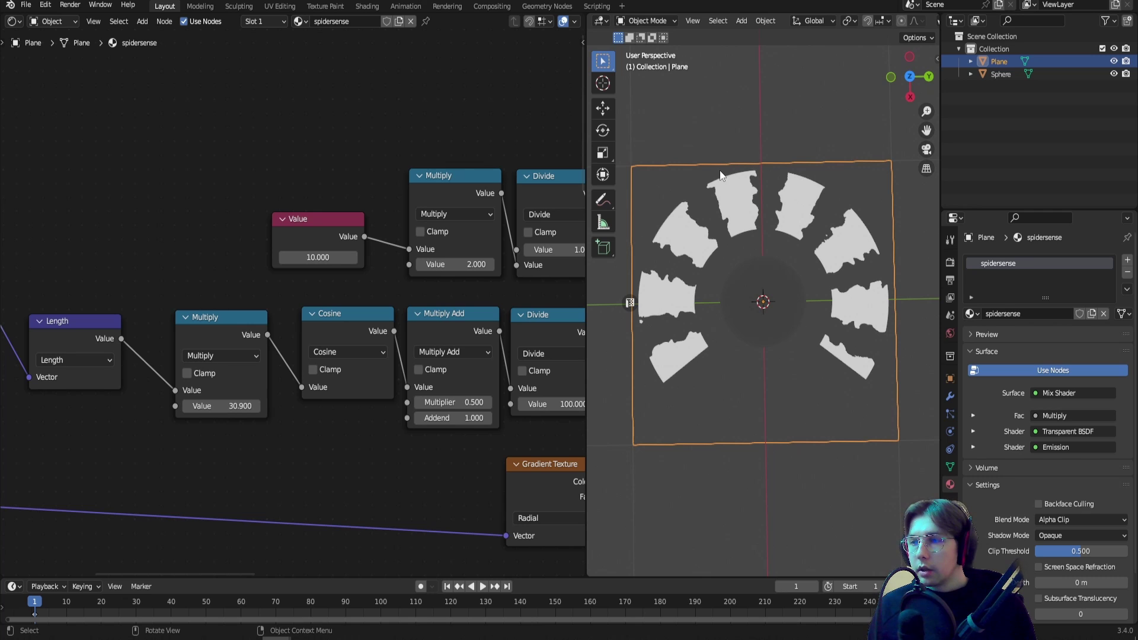
scroll(372, 247, "down", 10)
middle_click_drag(422, 332, 264, 203)
scroll(318, 287, "up", 4)
middle_click_drag(402, 299, 314, 257)
left_click(343, 326, "ctrl+shift")
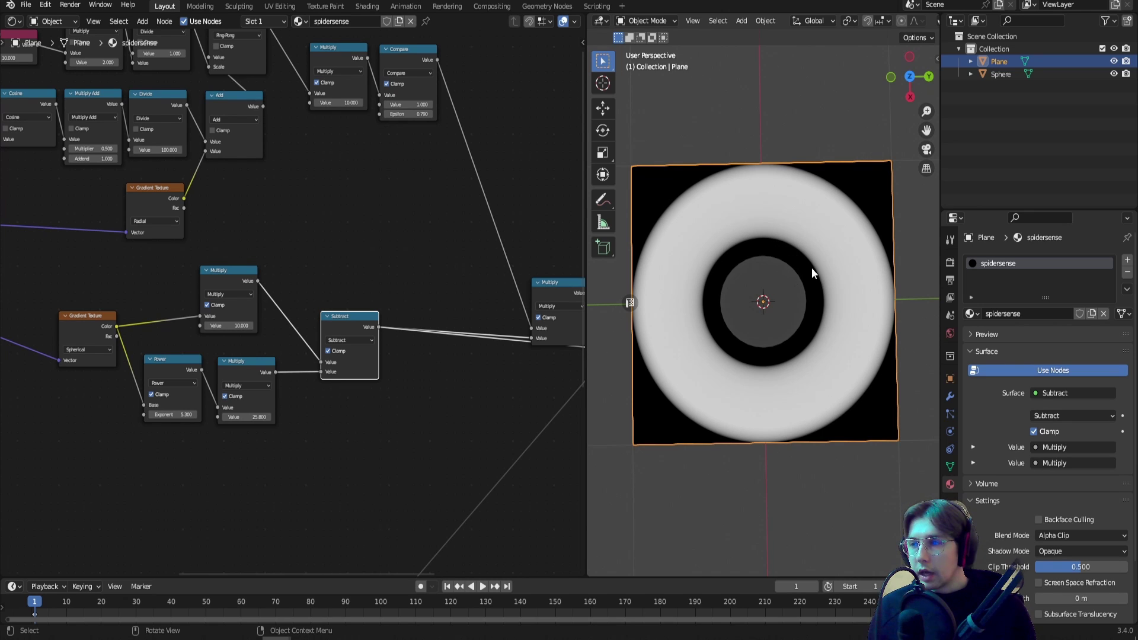
Preview the radial lines' Compare node, then the Multiply node that combines it with the spherical mask.
middle_click_drag(480, 272, 291, 190)
scroll(291, 185, "down", 3)
left_click_drag(358, 198, 355, 169)
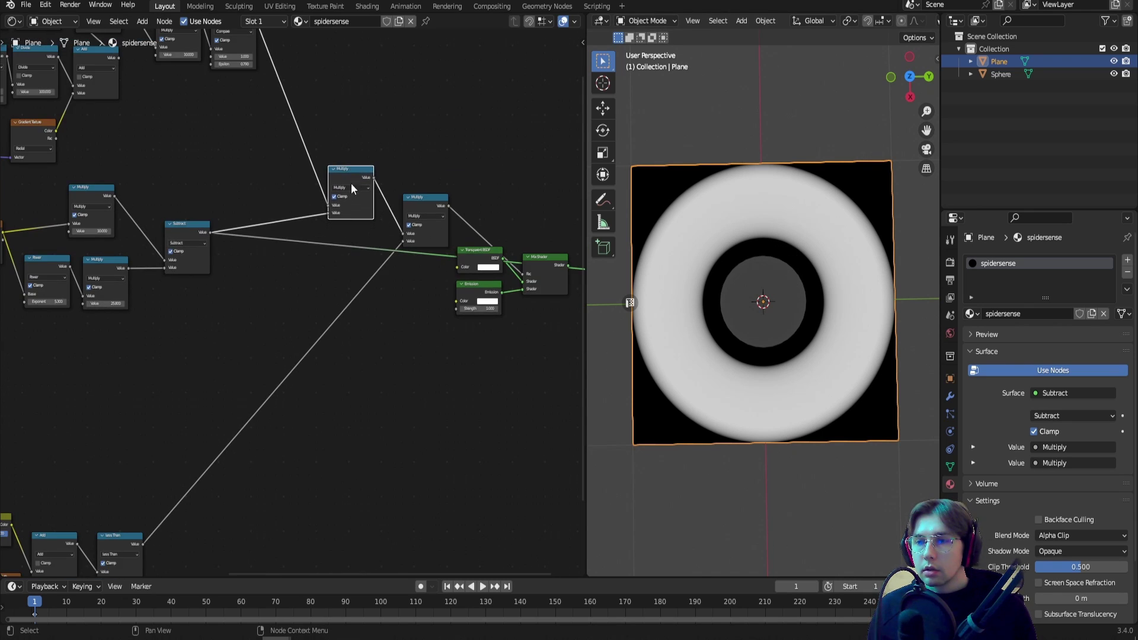
scroll(351, 166, "up", 2)
left_click(392, 131, "ctrl+shift")
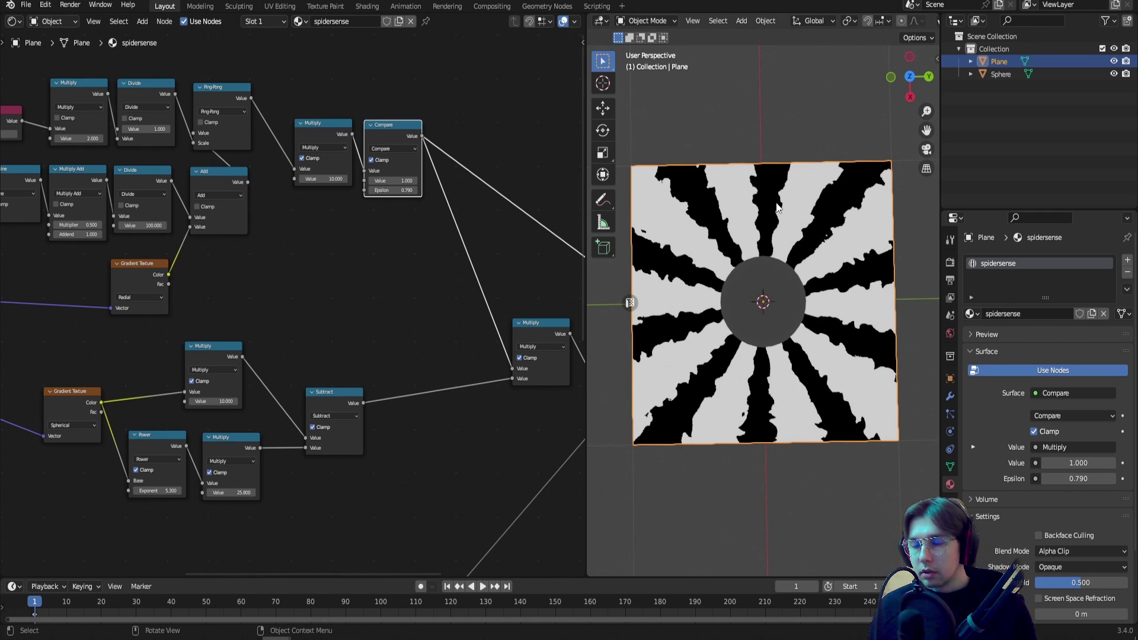
middle_click_drag(514, 328, 474, 317)
left_click(489, 315, "ctrl+shift")
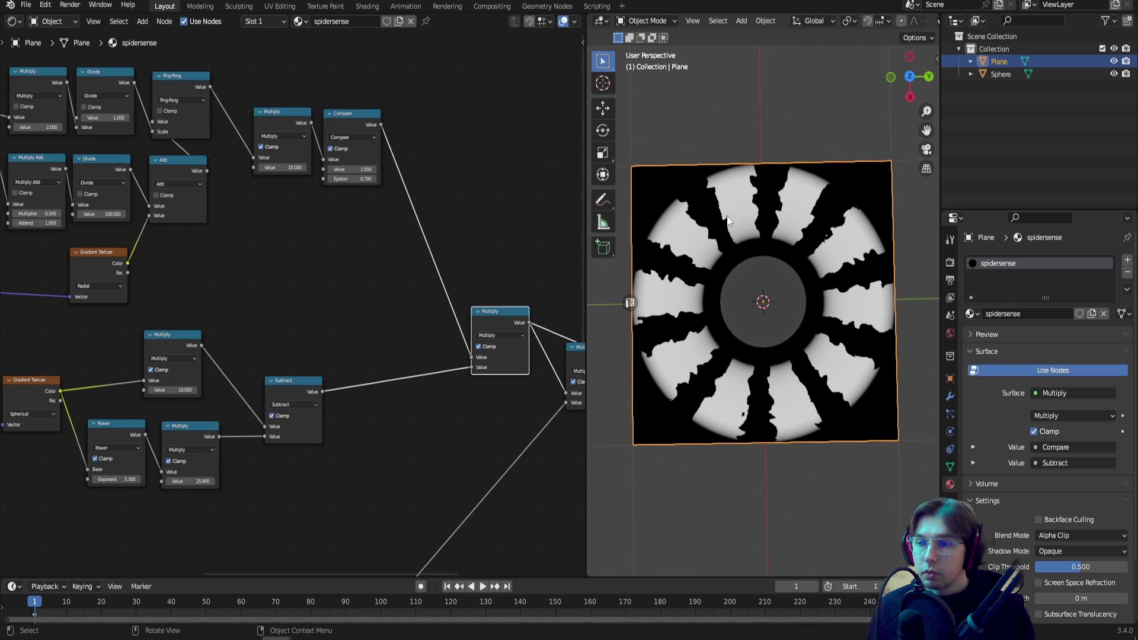
Move the spherical mask nodes, from the Gradient Texture through Subtract, together away from the combining Multiply node.
middle_click_drag(128, 317, 191, 282)
left_click_drag(166, 271, 431, 420)
key("g")
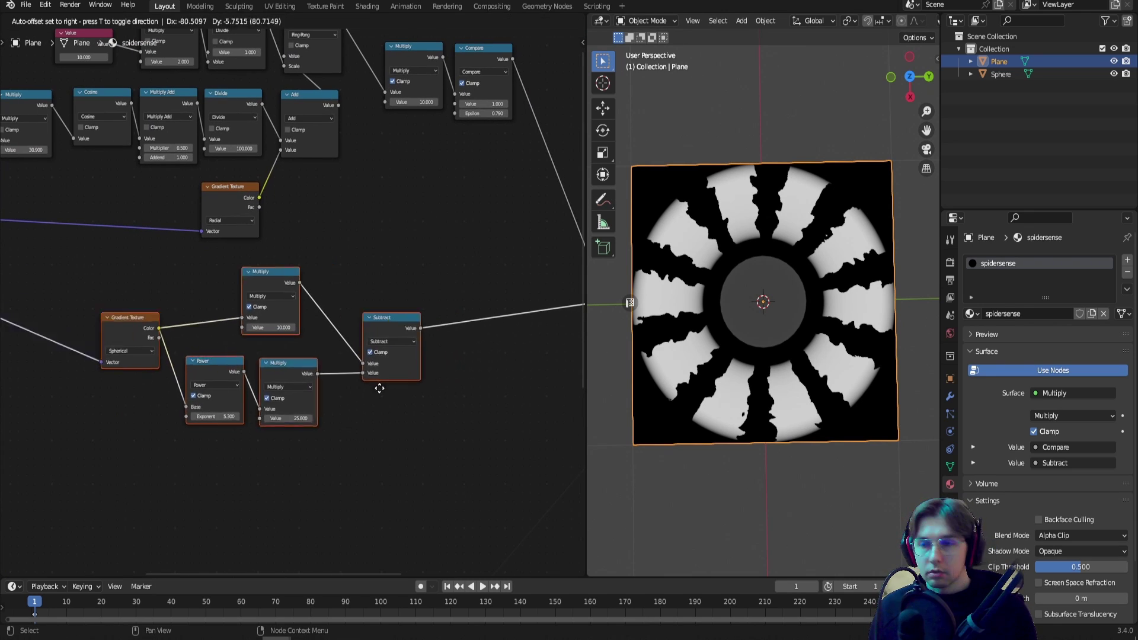
left_click(315, 398)
middle_click_drag(421, 236, 339, 269)
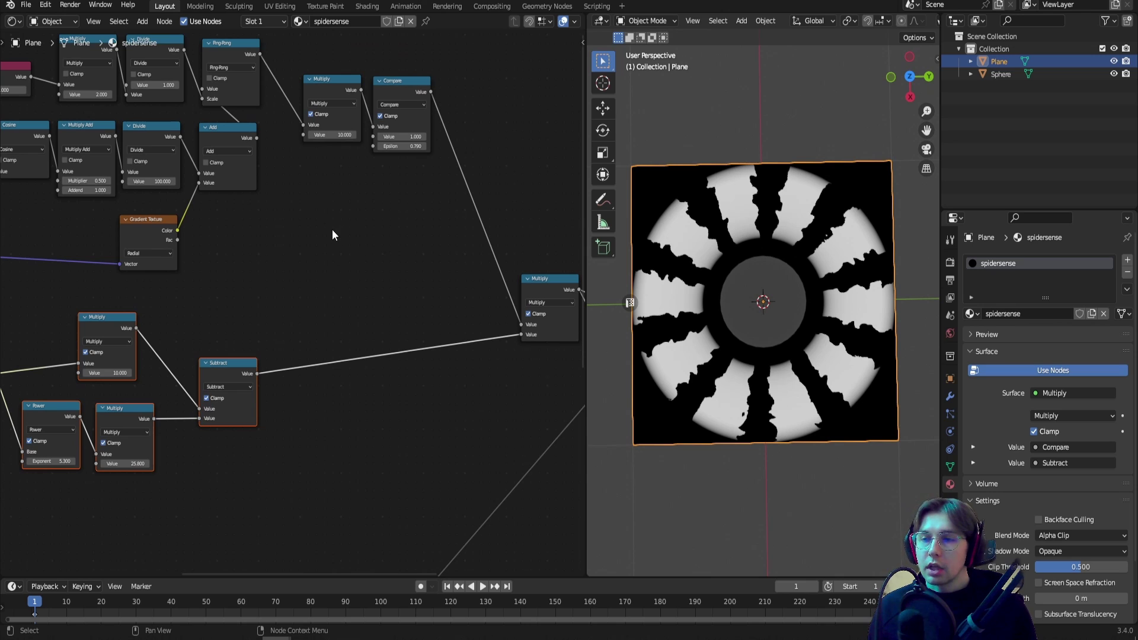
Raise the combining Multiply node slightly, and move the Multiply and Compare pair away from Ping-Pong toward it.
middle_click_drag(368, 231, 206, 235)
left_click_drag(369, 272, 362, 251)
middle_click_drag(273, 236, 364, 236)
left_click_drag(370, 86, 261, 172)
key("g")
left_click(282, 116)
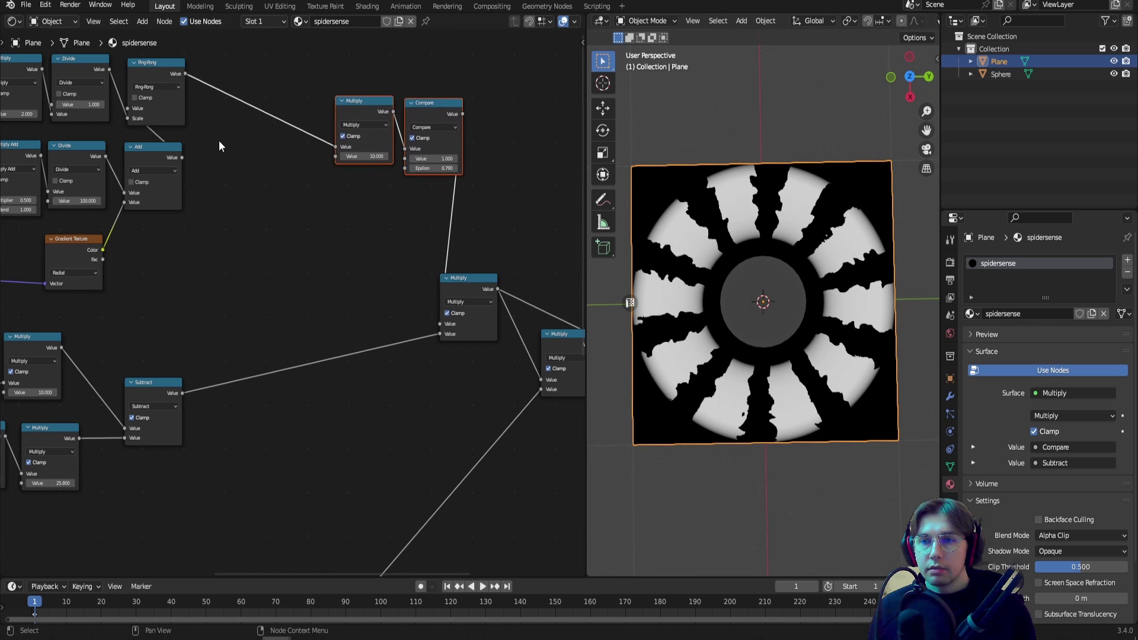
Preview the Ping-Pong node's output on the plane.
middle_click_drag(137, 64, 190, 129)
left_click(189, 129)
left_click(190, 129, "ctrl+shift")
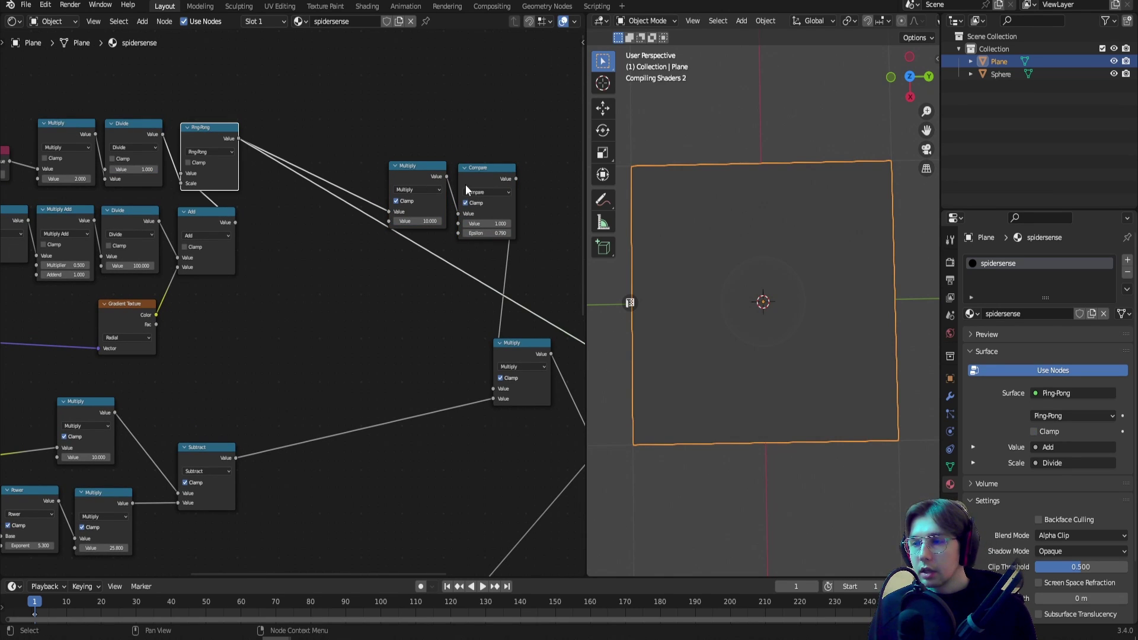
middle_click_drag(69, 195, 301, 209)
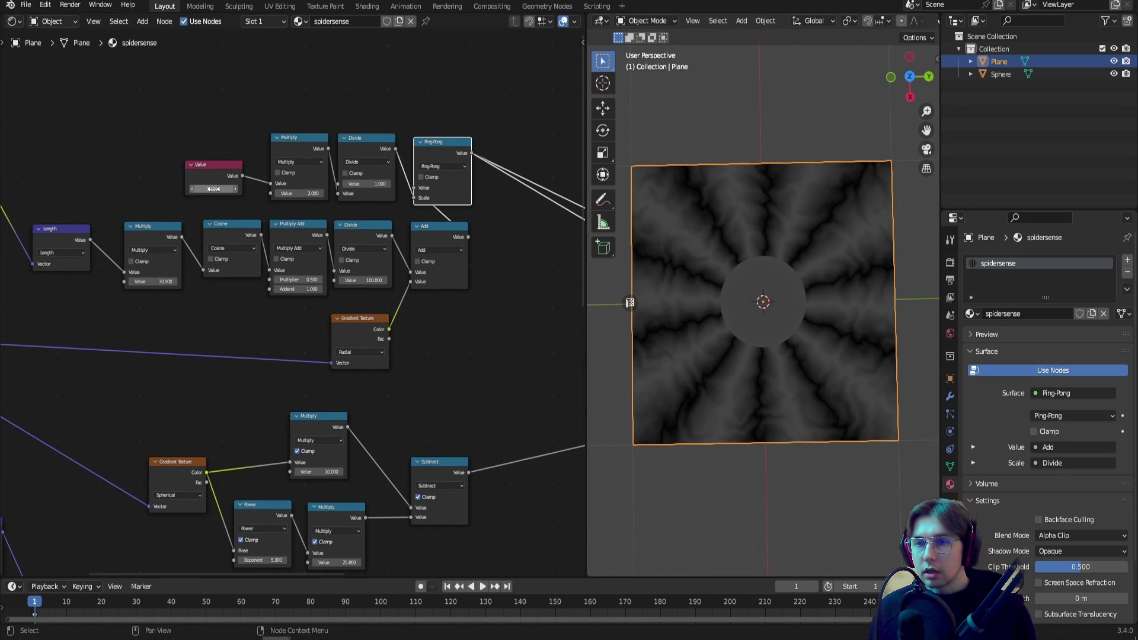
Try a different number of radial lines in the Value node, and undo the change.
mouse_move(213, 189)
left_mouse_down()
mouse_move(249, 189)
mouse_move(214, 190)
left_mouse_up()
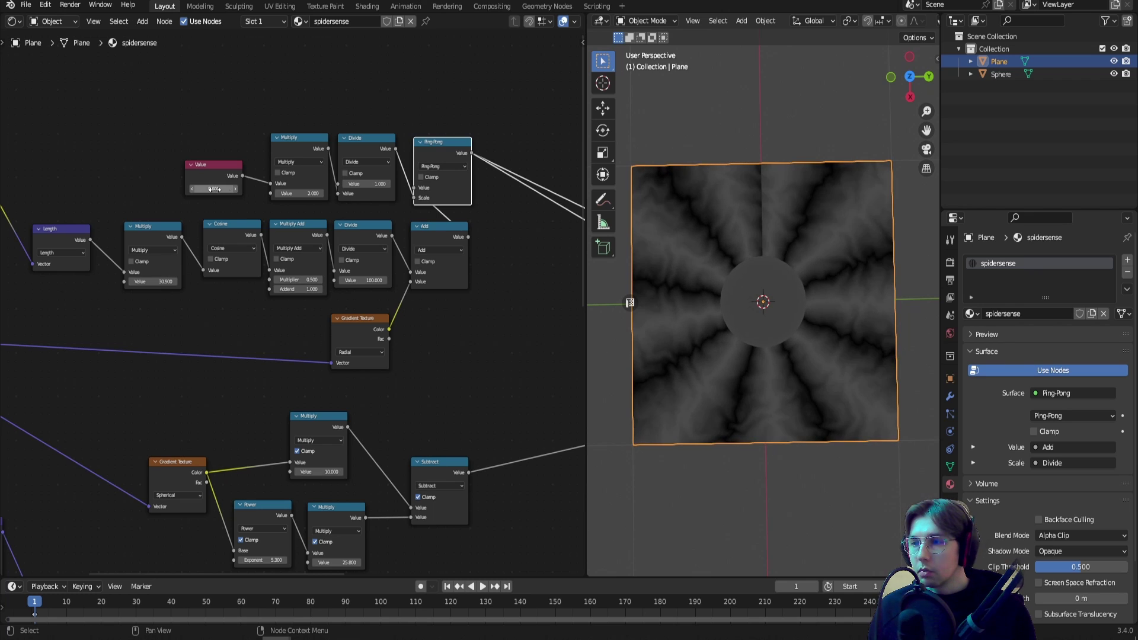
key("ctrl+z")
Cut the combining Multiply node's links to Compare and the final Multiply, move it beside Ping-Pong, and feed Ping-Pong into its first value.
middle_click_drag(415, 264, 91, 191)
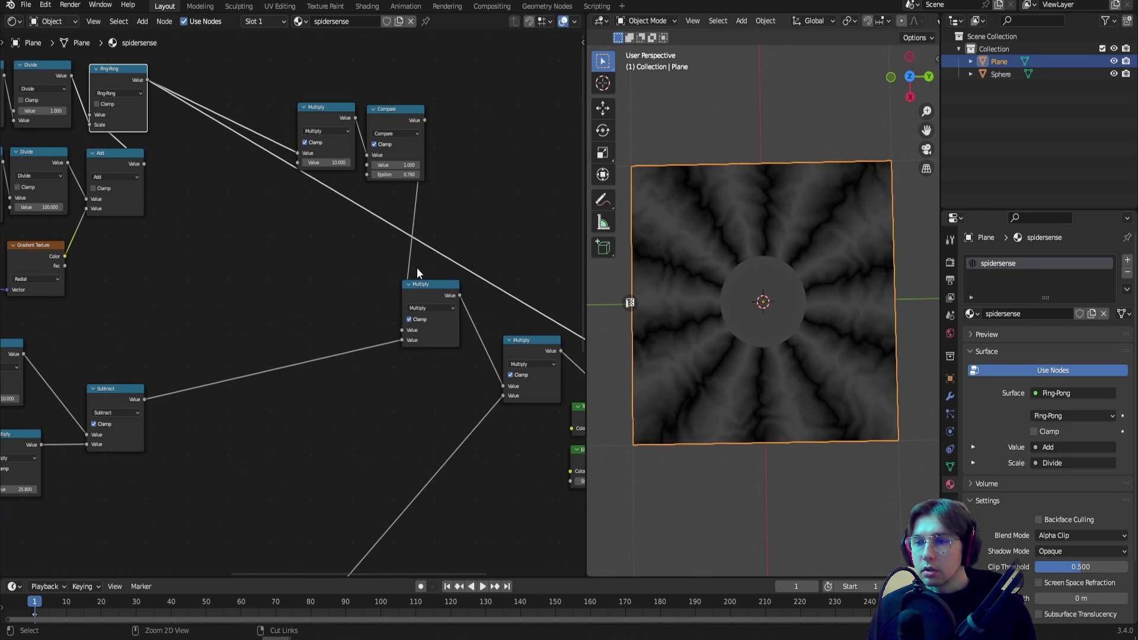
right_click_drag(417, 268, 396, 266, "ctrl")
right_click_drag(479, 308, 453, 315, "ctrl")
left_click_drag(418, 283, 204, 156)
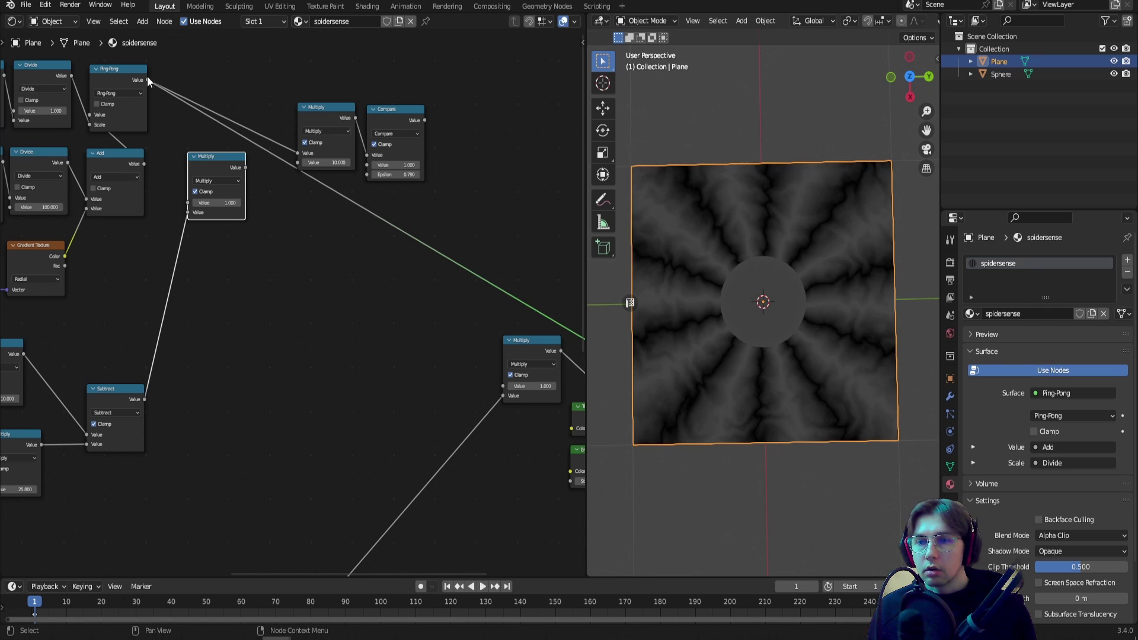
left_click_drag(147, 80, 187, 203)
Replace Ping-Pong with the combining Multiply as input of the 10.000 Multiply, and move that Multiply and Compare pair upward.
middle_click_drag(252, 160, 304, 211)
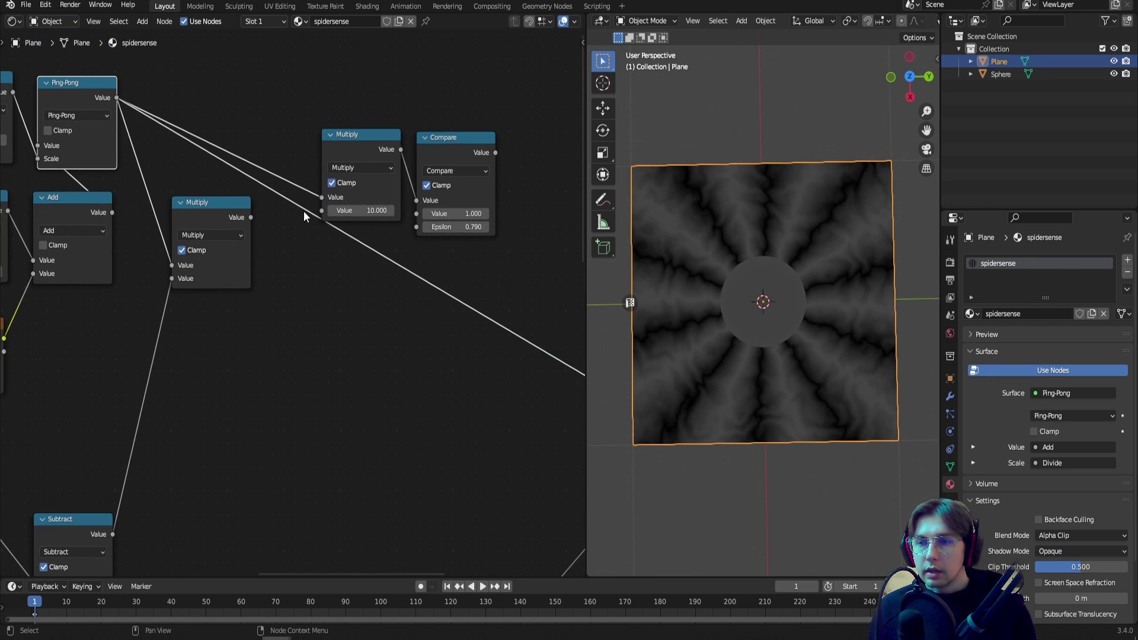
right_click_drag(300, 178, 296, 198, "ctrl")
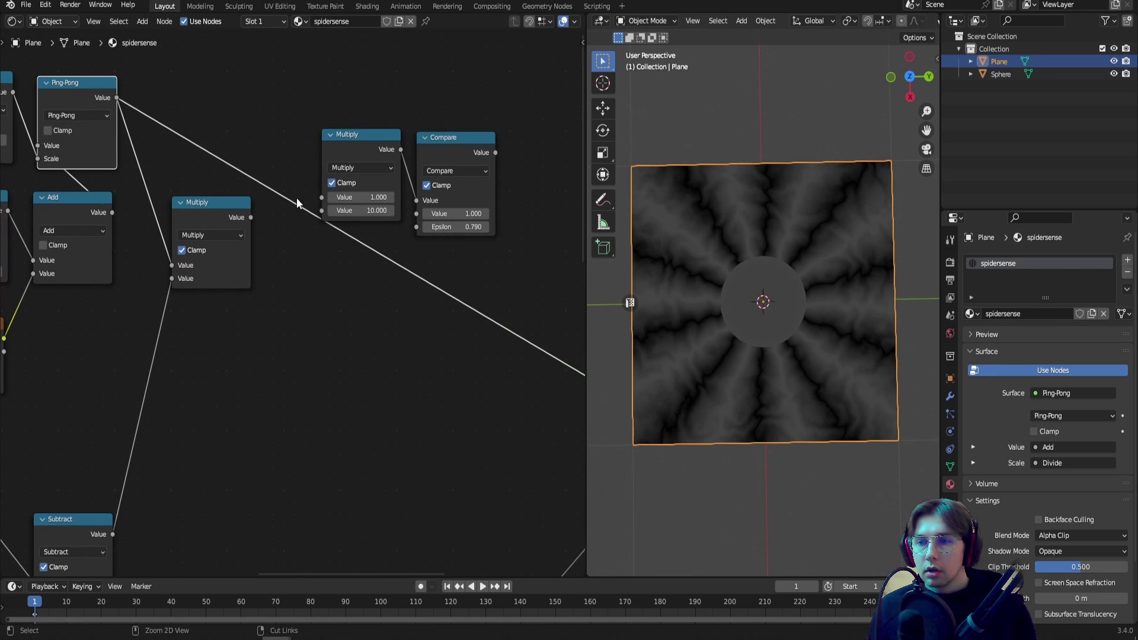
left_click_drag(251, 218, 326, 197)
left_click_drag(370, 115, 383, 93)
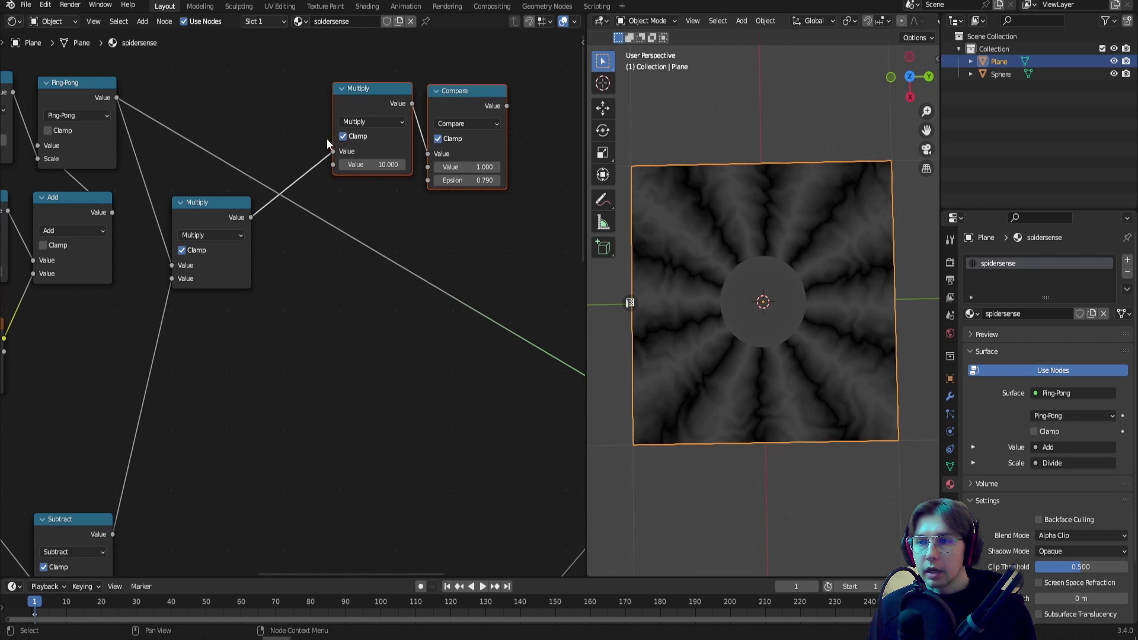
Connect the Compare node's output to the first value of the final Multiply before the Mix Shader.
scroll(279, 178, "down", 1)
middle_click_drag(483, 177, 349, 143)
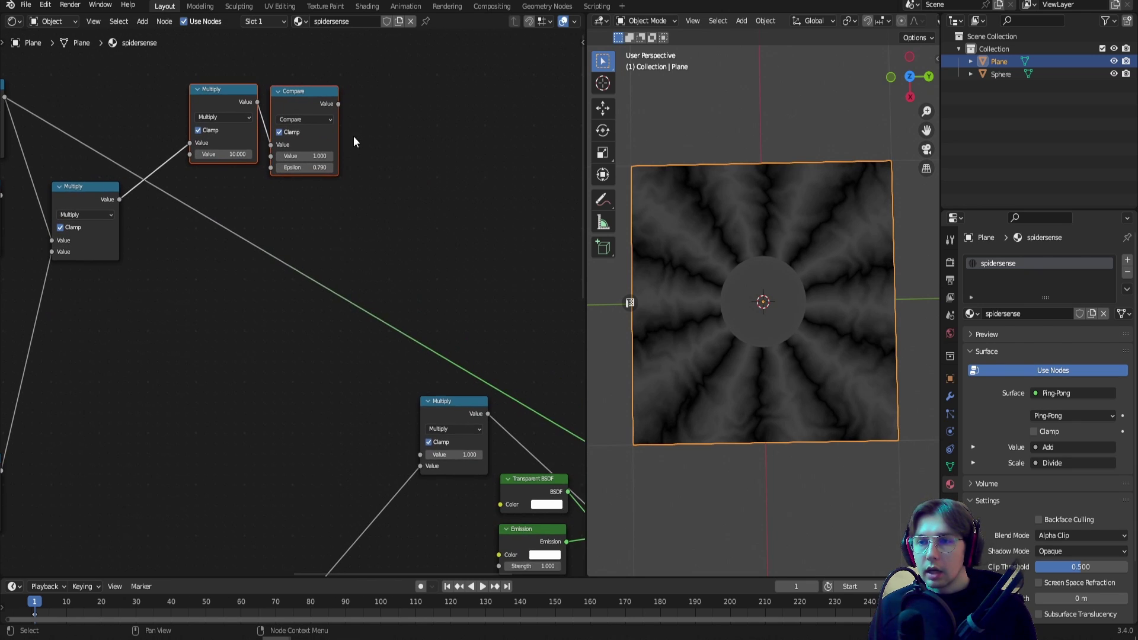
left_click_drag(337, 104, 420, 455)
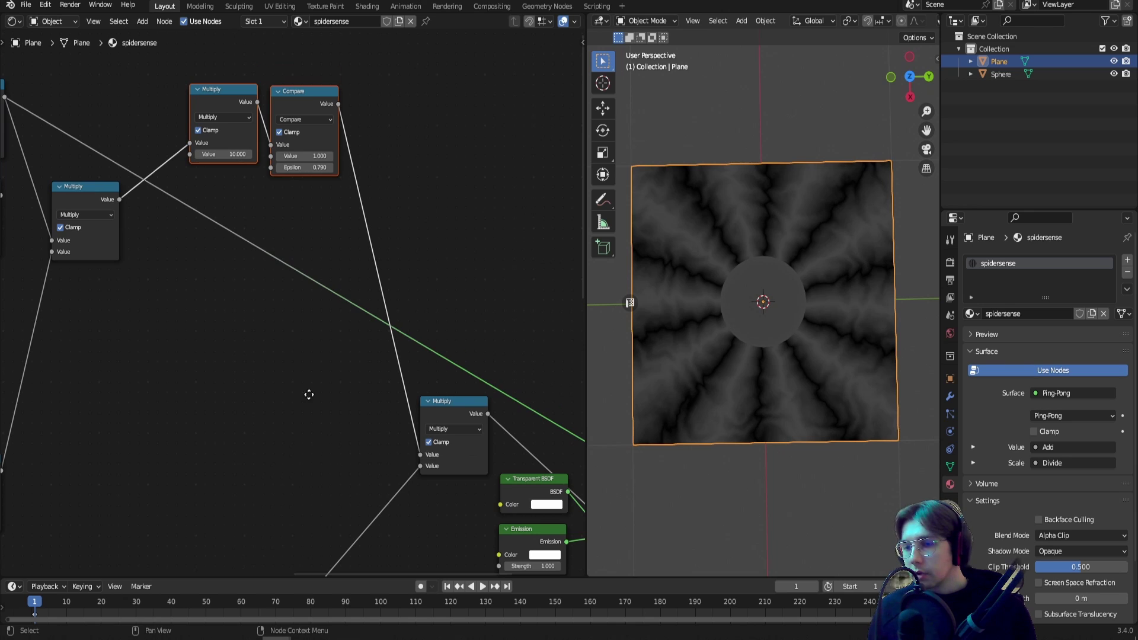
Preview the wedge mask's Less Than node, and restore the Mix Shader as the material's surface output.
scroll(244, 339, "down", 2)
middle_click_drag(130, 553, 280, 342)
scroll(280, 342, "up", 2)
left_click(221, 357, "ctrl+shift")
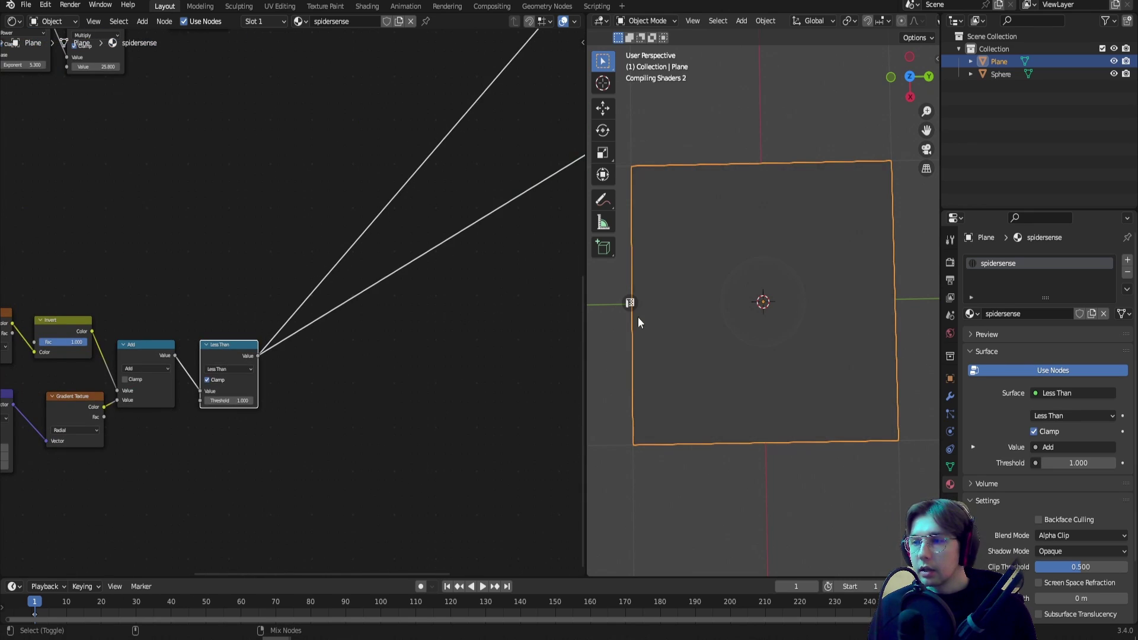
middle_click_drag(482, 95, 265, 388)
scroll(265, 388, "up", 2)
middle_click_drag(392, 214, 212, 178)
left_click(428, 252, "ctrl+shift")
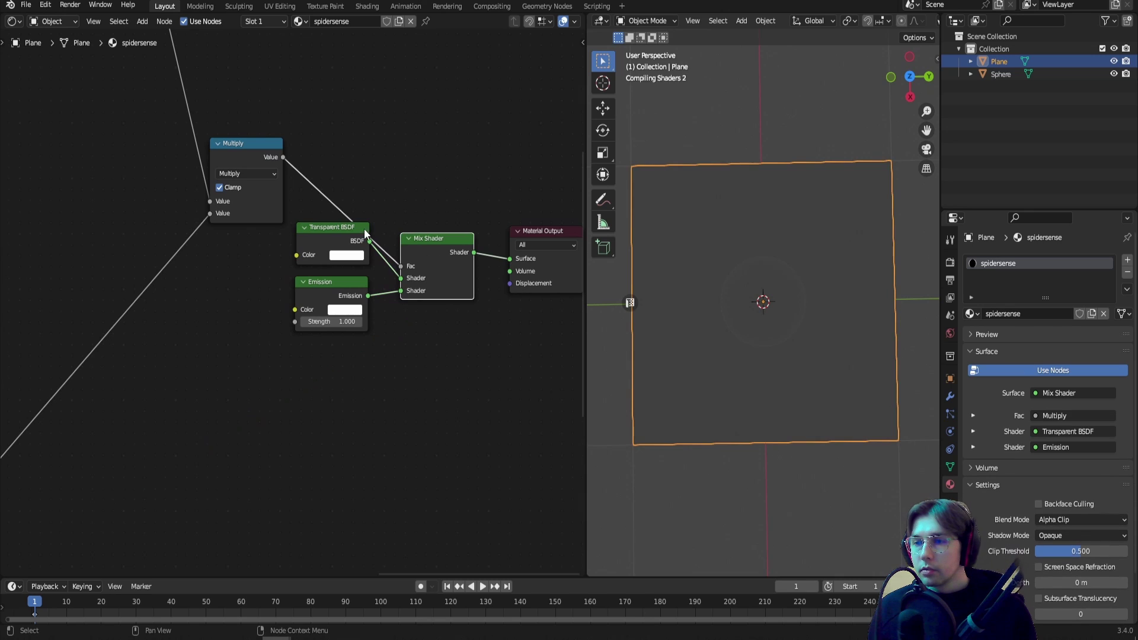
Set the Compare node's epsilon to 0.580 to thin the radial lines.
middle_click_drag(165, 127, 357, 332)
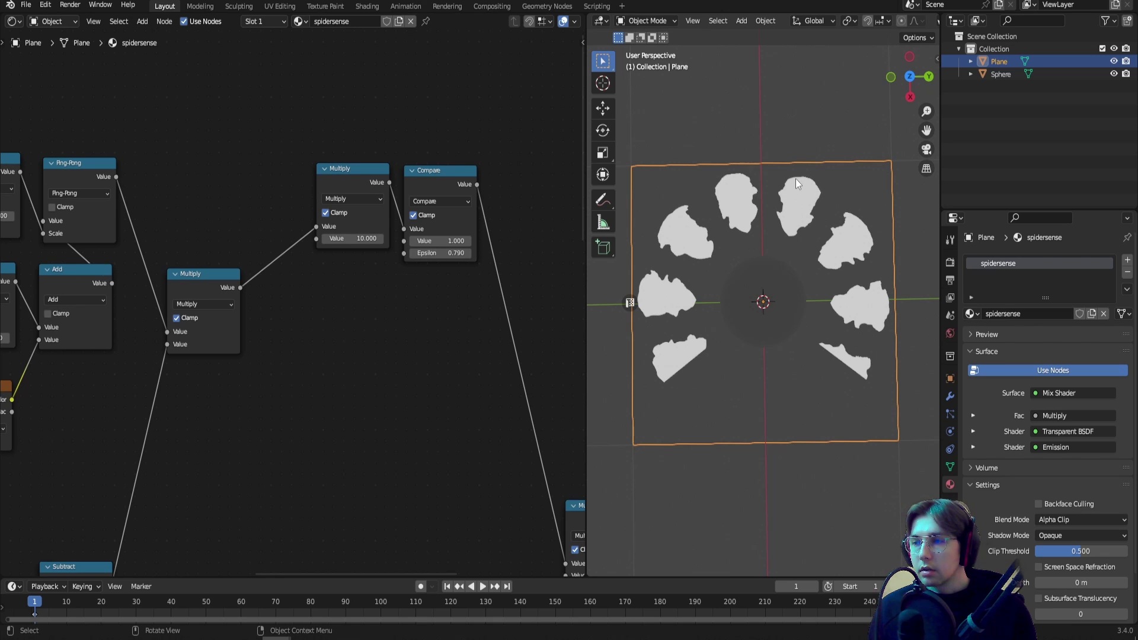
scroll(580, 177, "up", 2)
left_click_drag(391, 281, 353, 281)
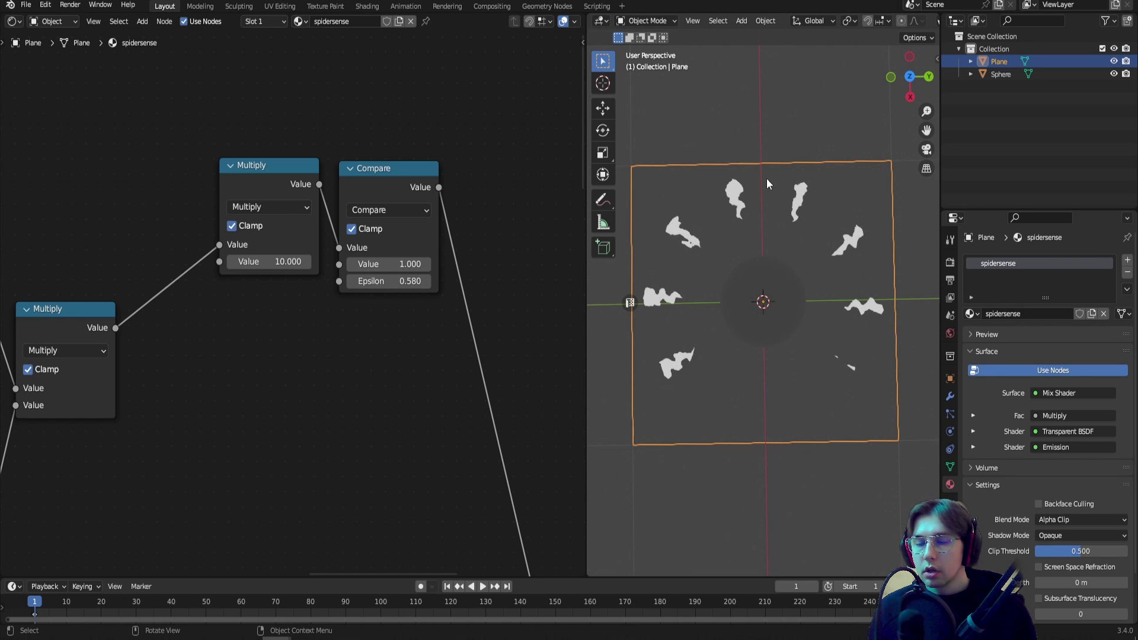
Examine the spherical mask nodes and preview their Subtract node's output on the plane.
scroll(381, 345, "down", 2)
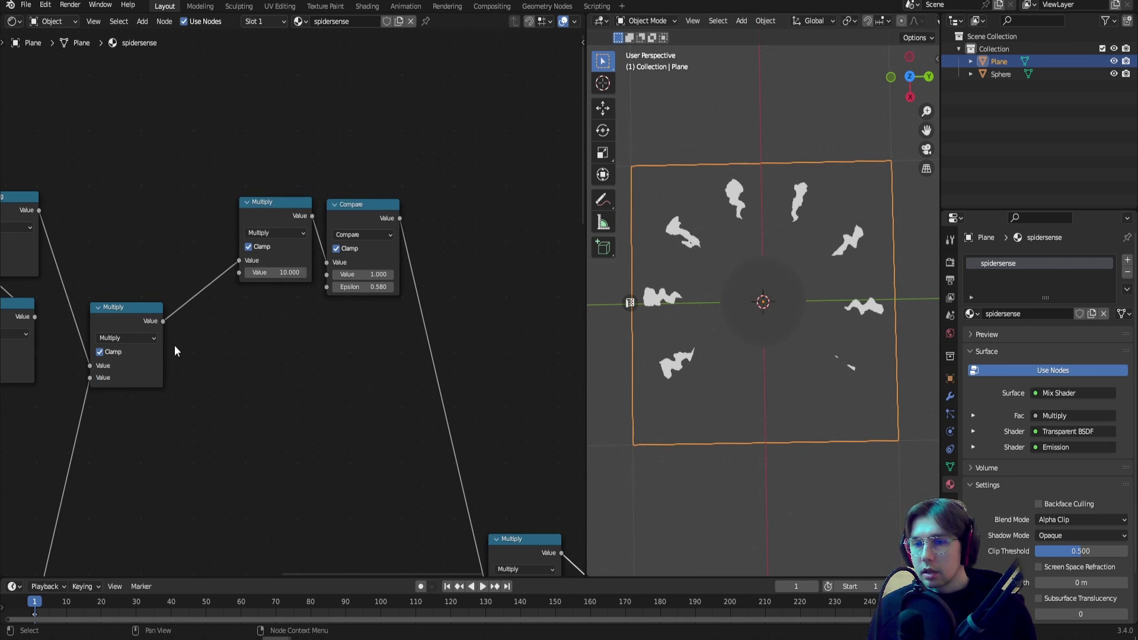
middle_click_drag(258, 399, 273, 464)
scroll(231, 391, "down", 1)
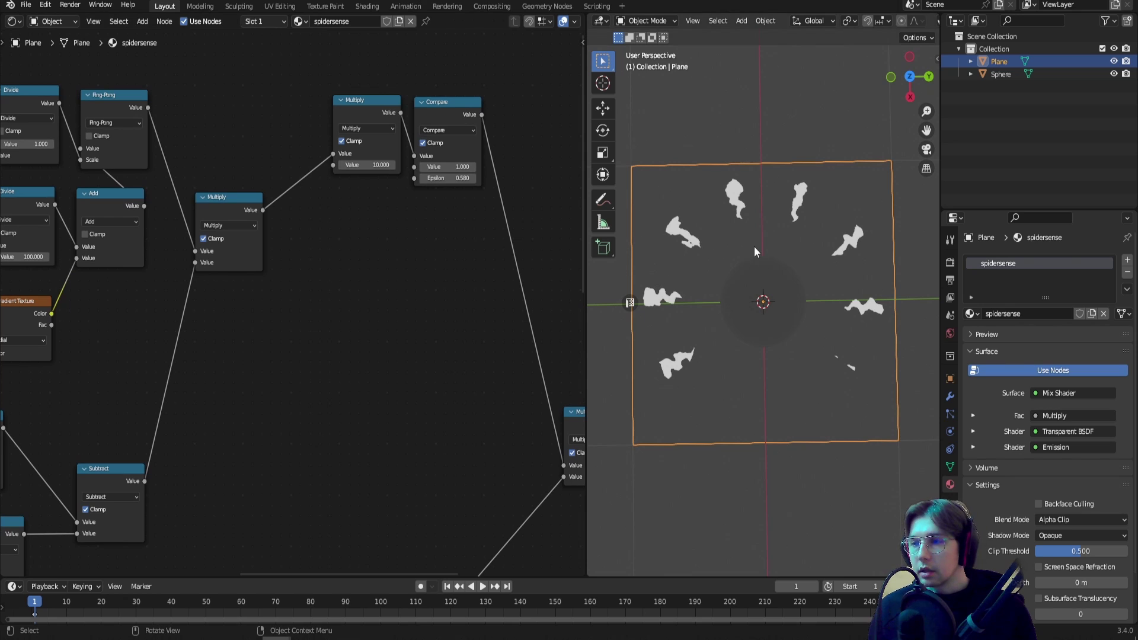
middle_click_drag(247, 372, 534, 223)
scroll(243, 348, "down", 3)
scroll(272, 394, "up", 7)
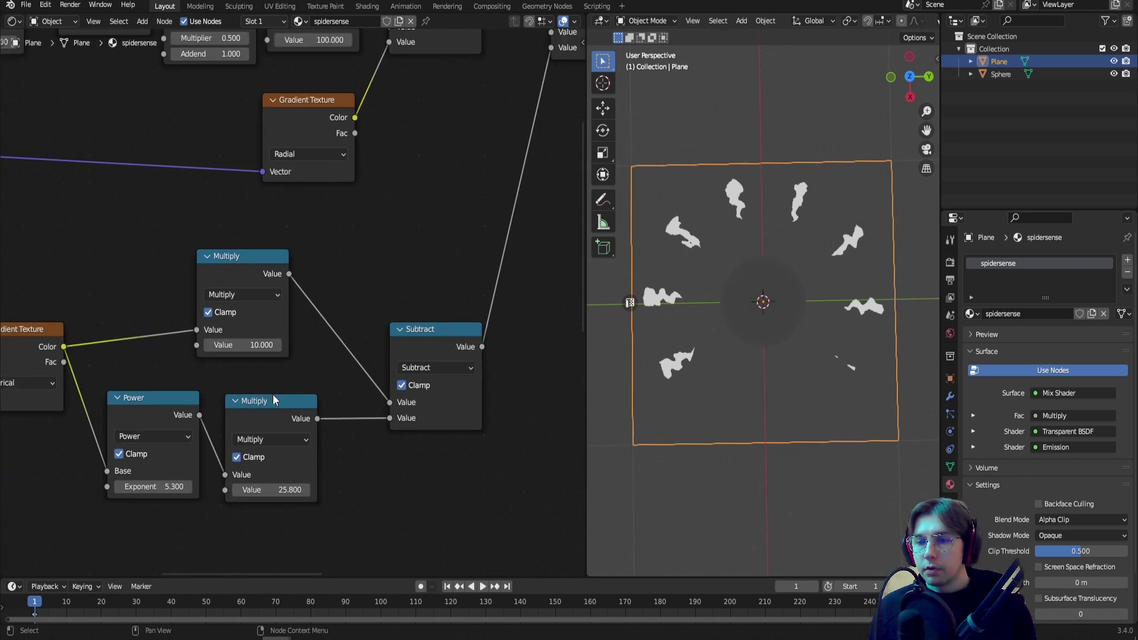
scroll(272, 394, "up", 1)
middle_click_drag(273, 394, 287, 356)
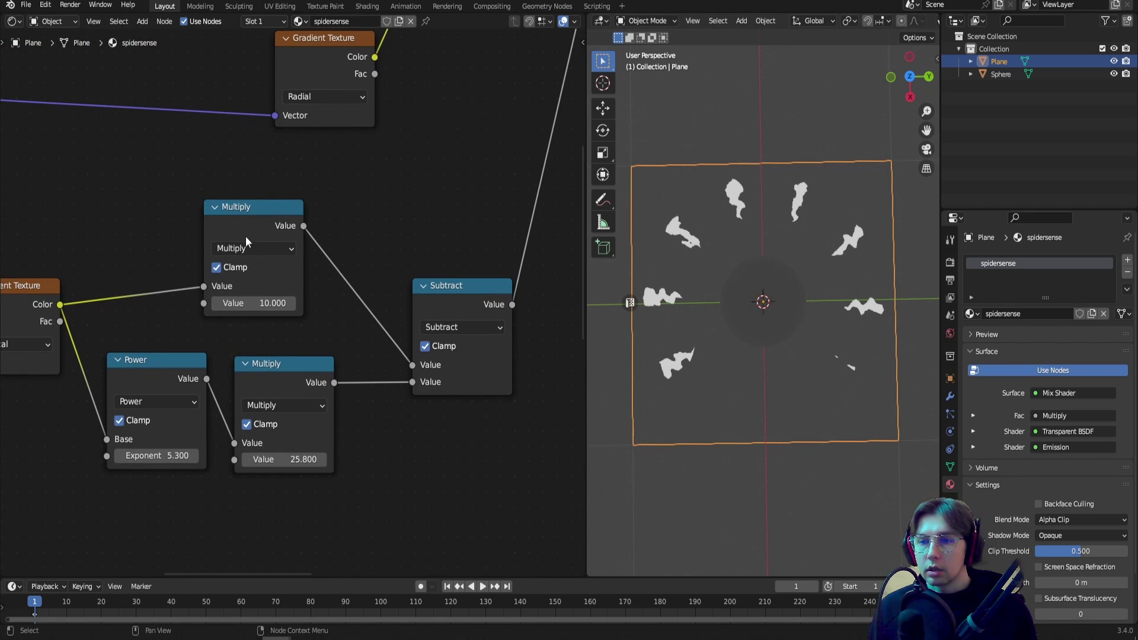
scroll(277, 292, "down", 2)
left_click(450, 291, "ctrl+shift")
middle_click_drag(480, 197, 212, 281)
scroll(212, 281, "down", 4)
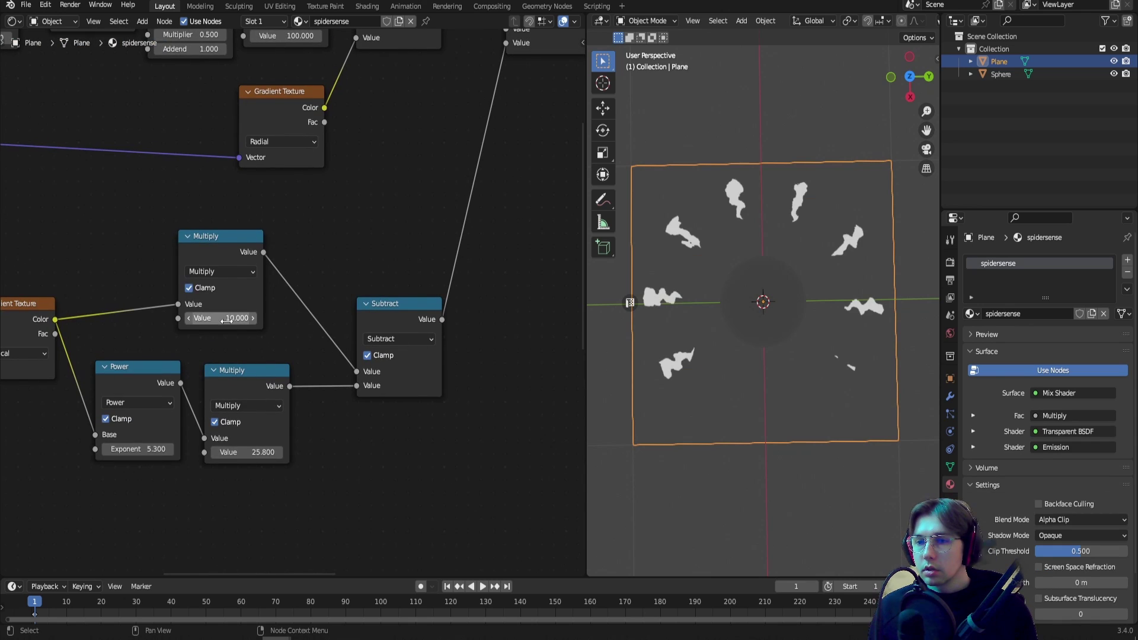
In the spherical mask, set the upper Multiply value to 8.000 and the Power exponent to 10.800.
mouse_move(226, 318)
left_mouse_down()
mouse_move(177, 318)
mouse_move(317, 318)
mouse_move(230, 322)
left_mouse_up()
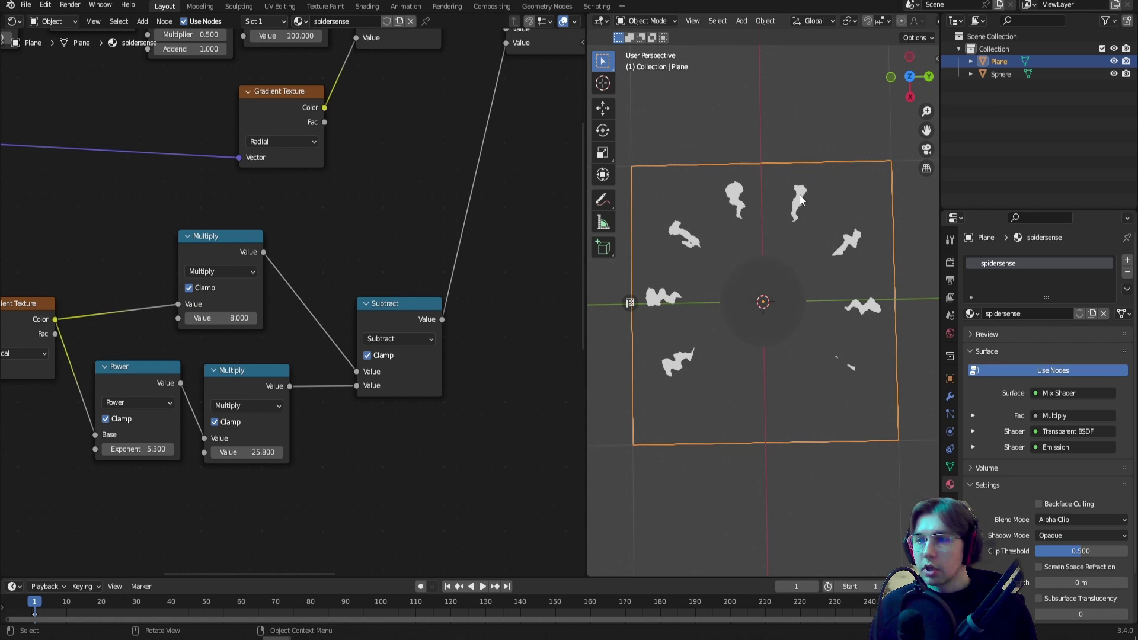
left_click_drag(139, 449, 190, 449)
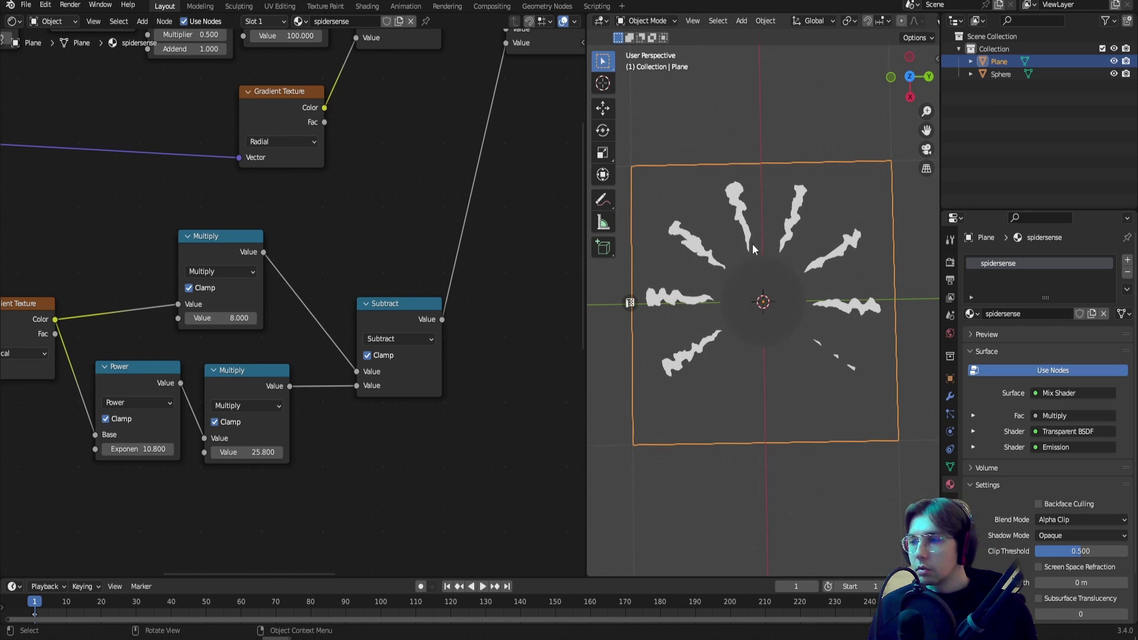
Change the Emission shader's color from white to an orange-red.
scroll(325, 311, "down", 6)
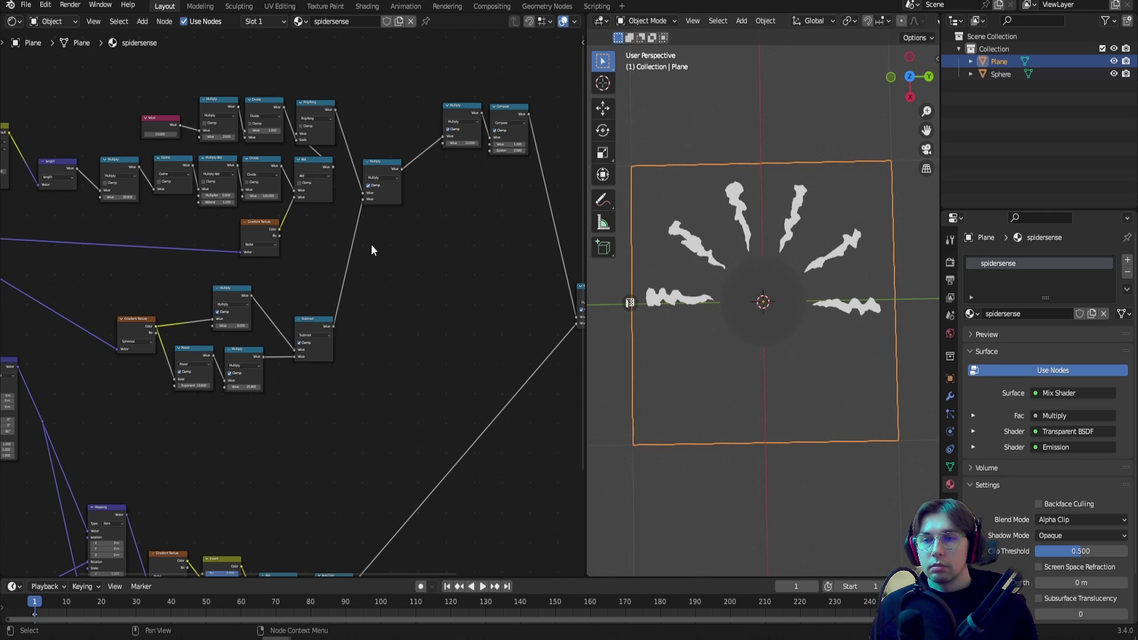
scroll(371, 244, "down", 2)
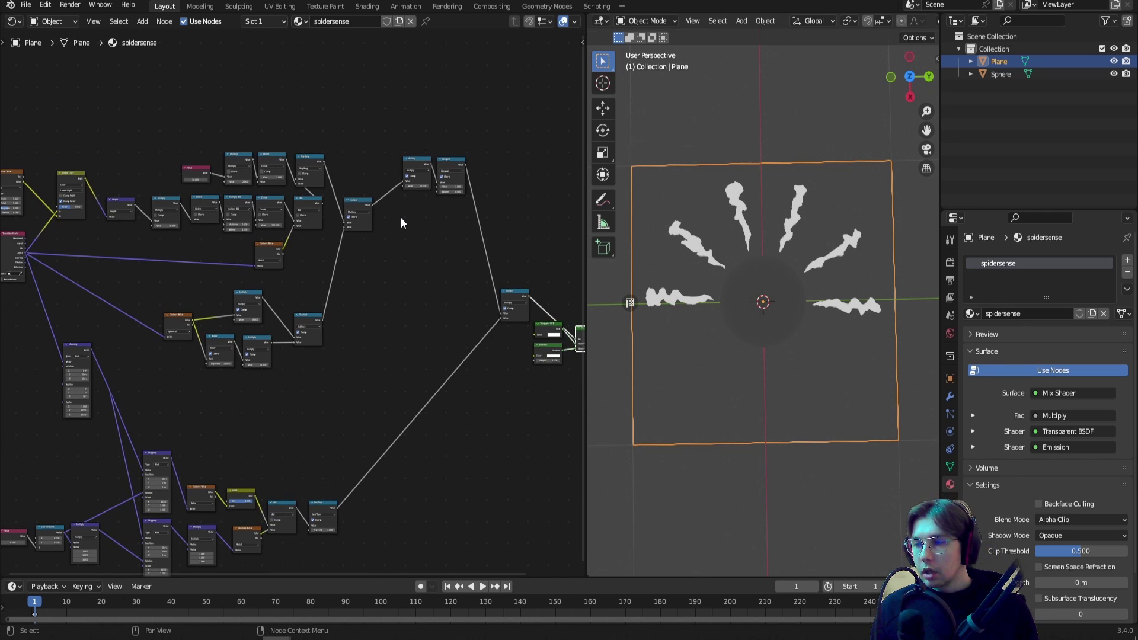
middle_click_drag(437, 313, 255, 298)
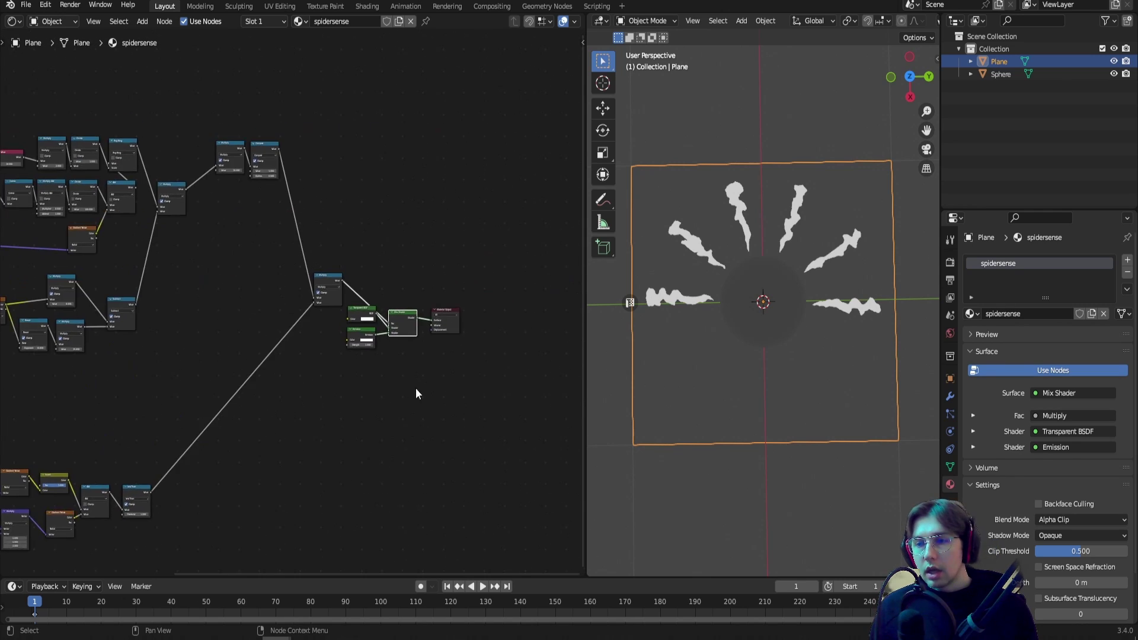
scroll(416, 394, "up", 4)
left_click(448, 380)
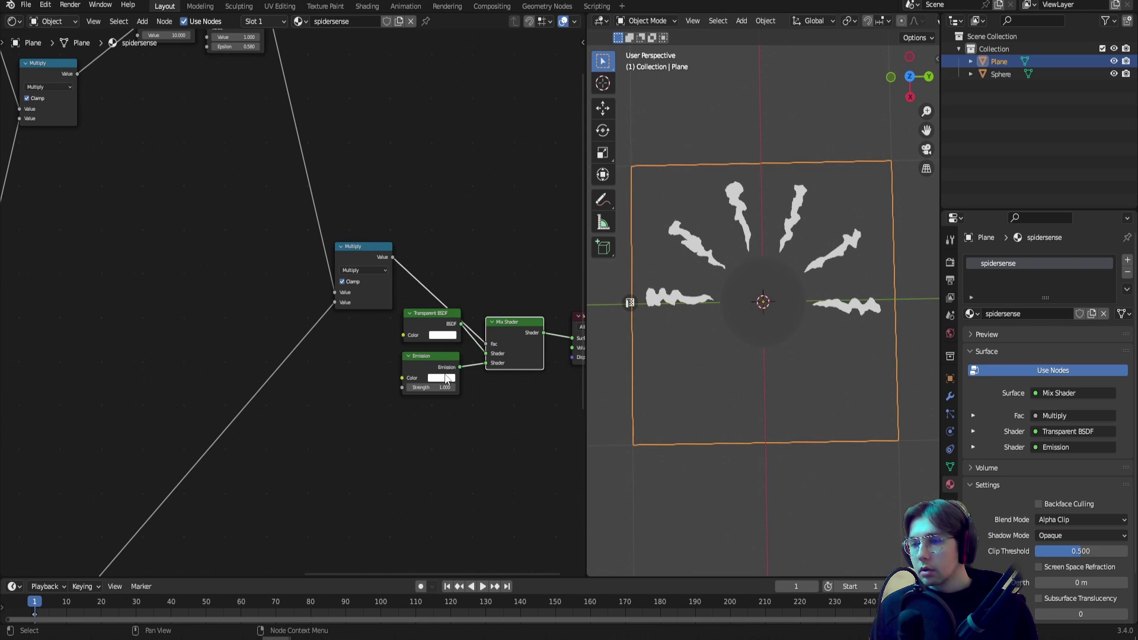
left_click(445, 375)
left_click_drag(460, 281, 460, 312)
Preview the Multiply node combining Ping-Pong with the spherical mask, and return to the Mix Shader output.
scroll(261, 274, "down", 1)
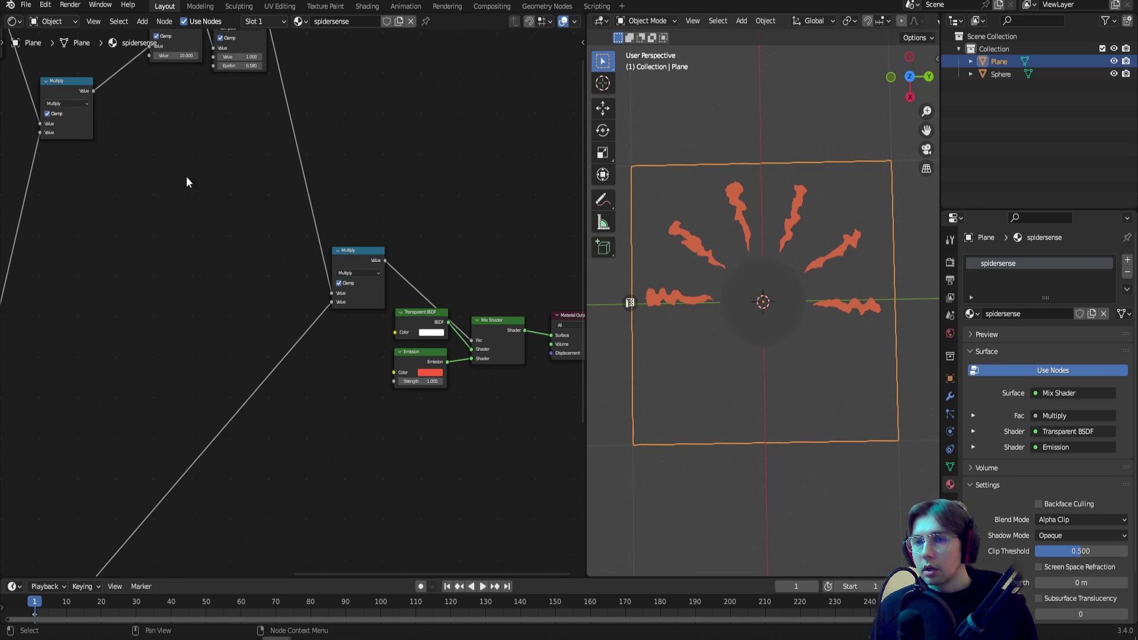
middle_click_drag(186, 176, 355, 335)
scroll(129, 197, "up", 4)
middle_click_drag(129, 197, 309, 158)
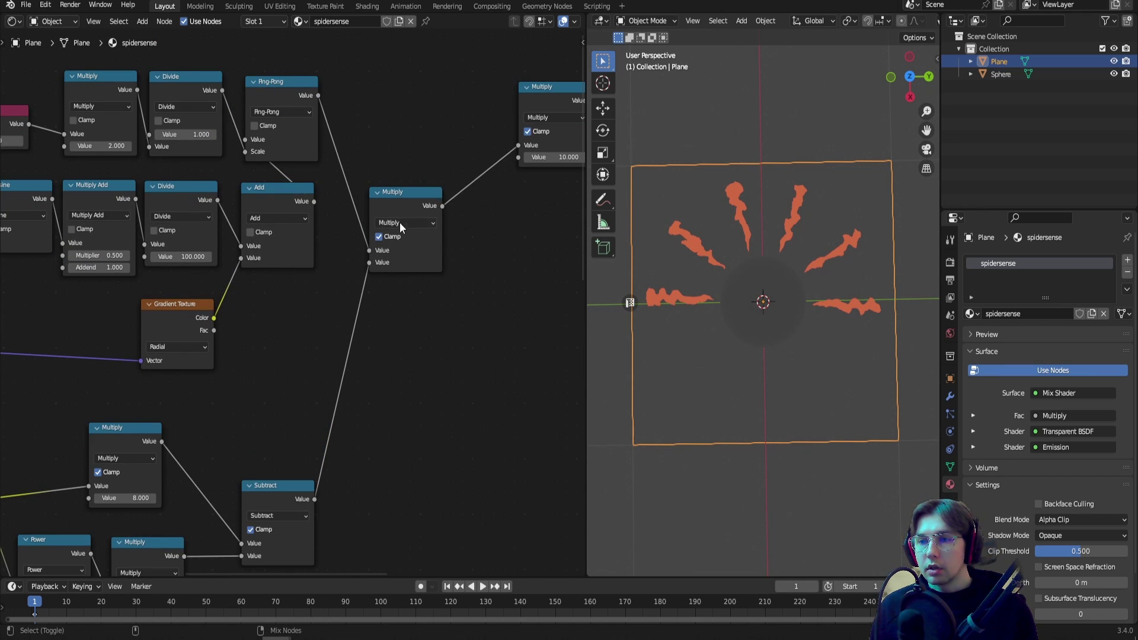
left_click(404, 198, "ctrl+shift")
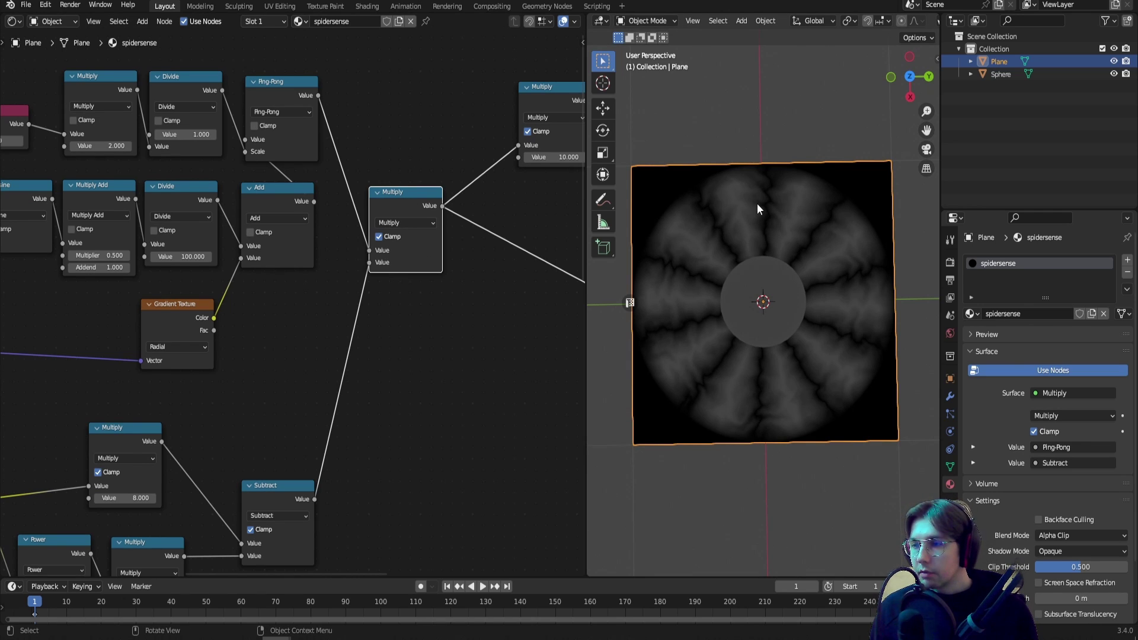
left_click(482, 379)
scroll(523, 356, "down", 4)
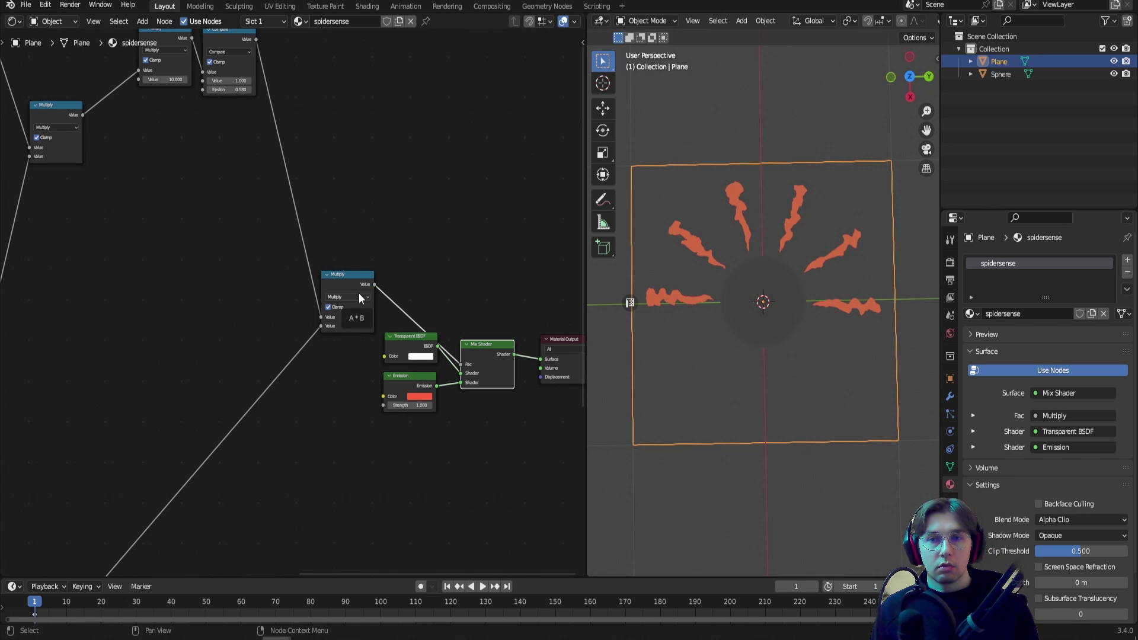
middle_click_drag(148, 300, 249, 347)
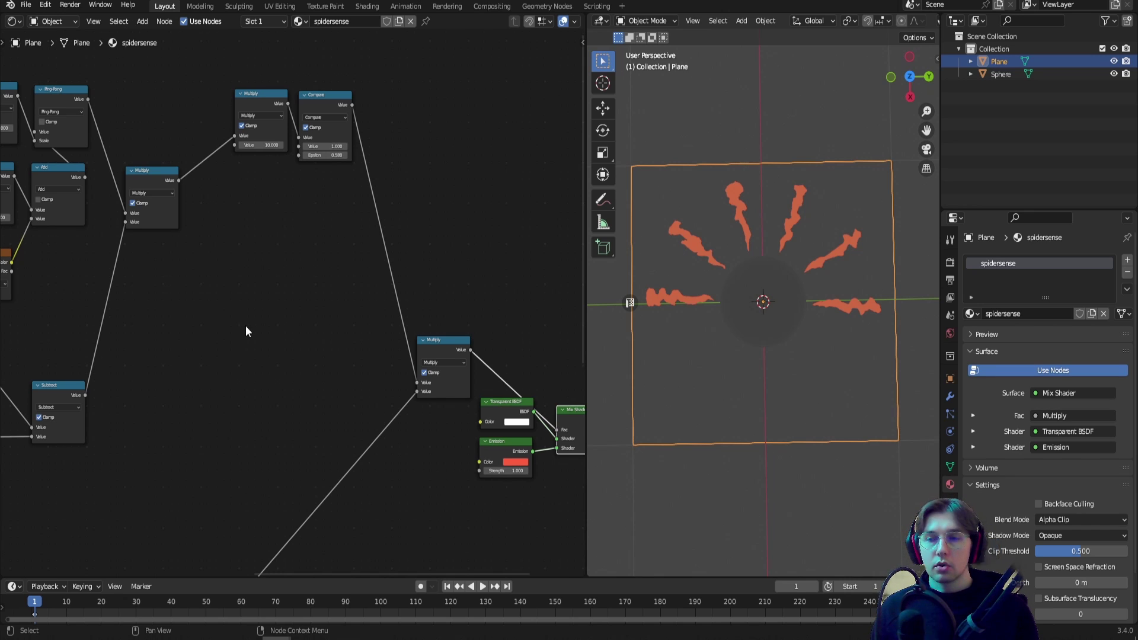
middle_click_drag(252, 328, 271, 350)
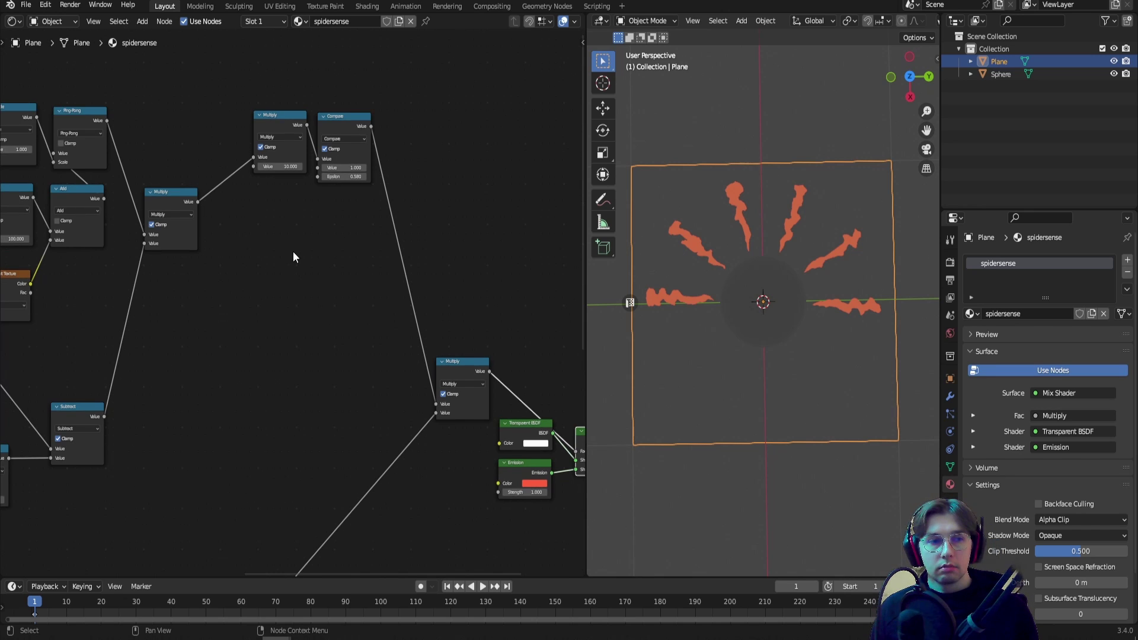